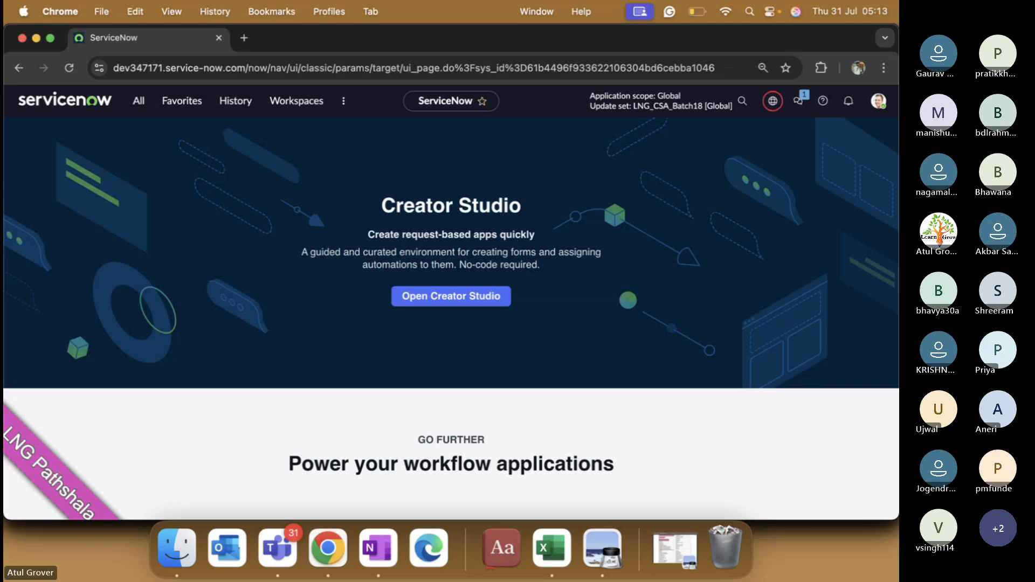
key("super+Tab")
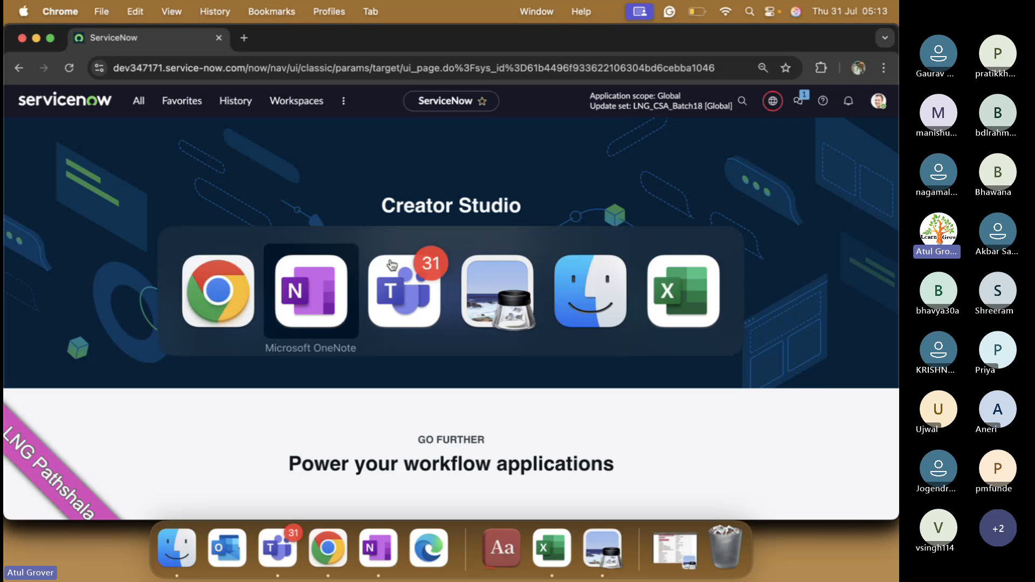
key("super+Tab")
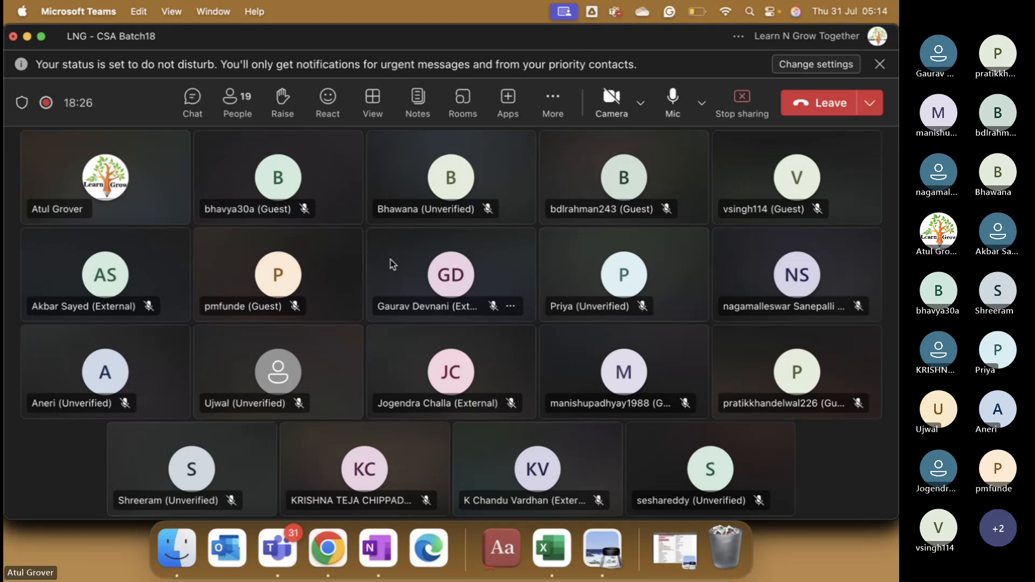
key("super+Tab")
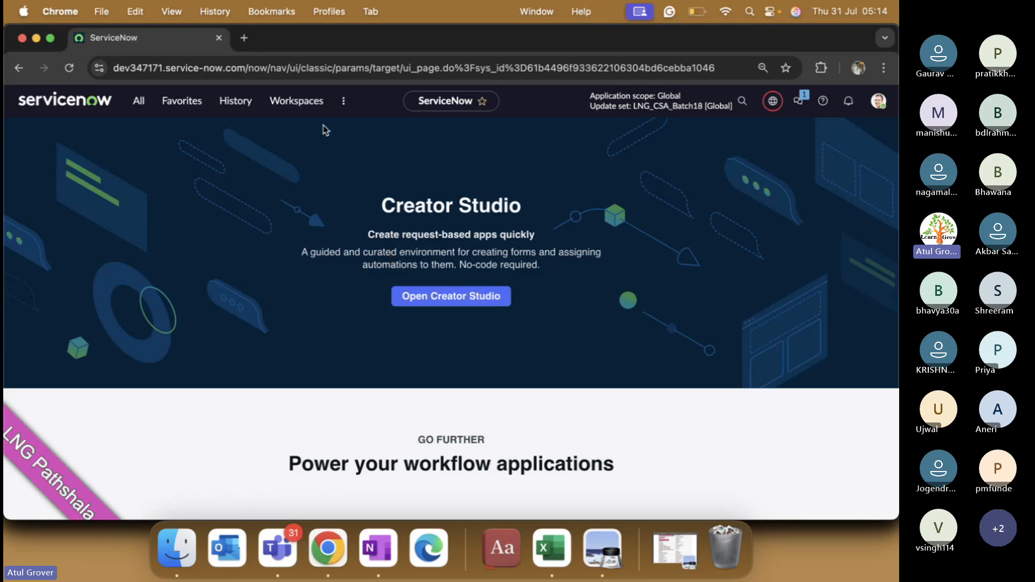
Step: Filter the navigator for 'user a' and open User Administration > Users
left_click(141, 104)
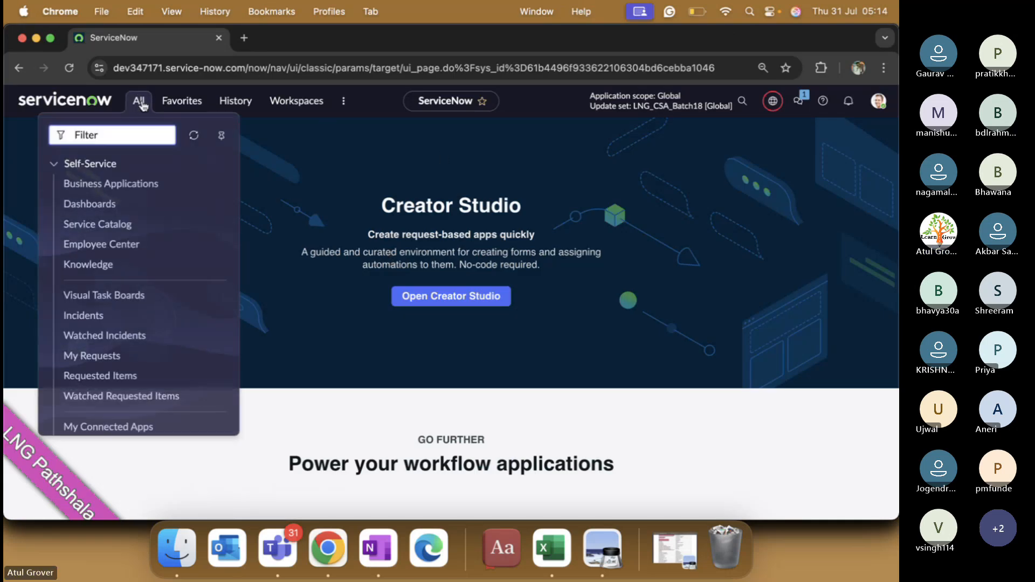
type("user a")
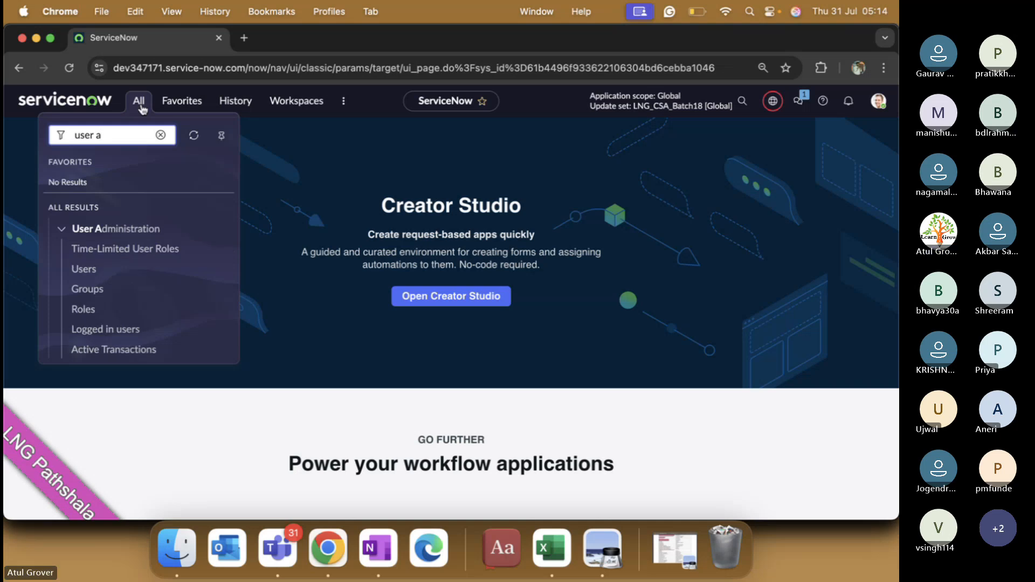
left_click(85, 269)
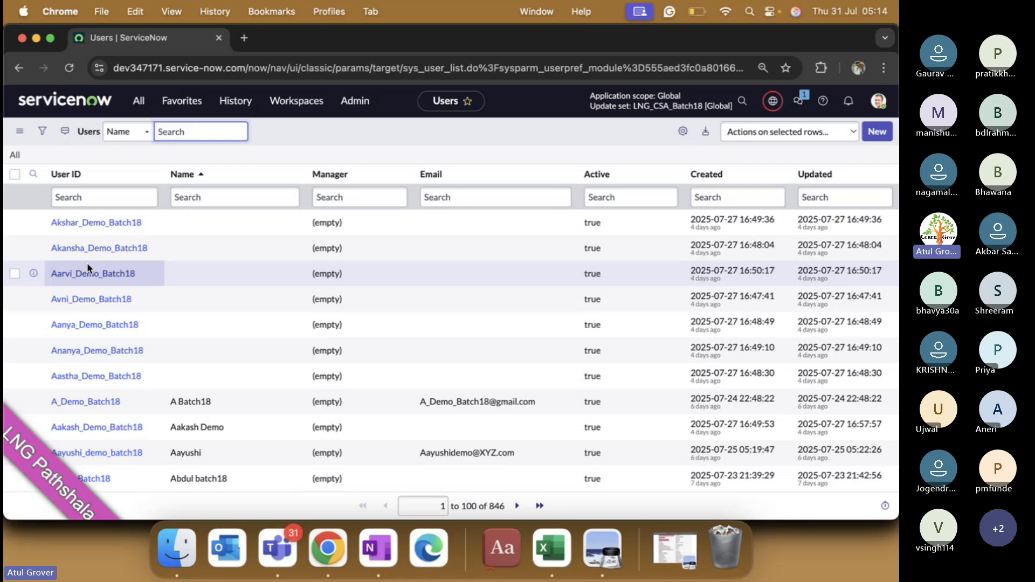
Step: Import from the Name column menu, create and download the Excel template, then open sys_user (1).xlsx
left_click(294, 173)
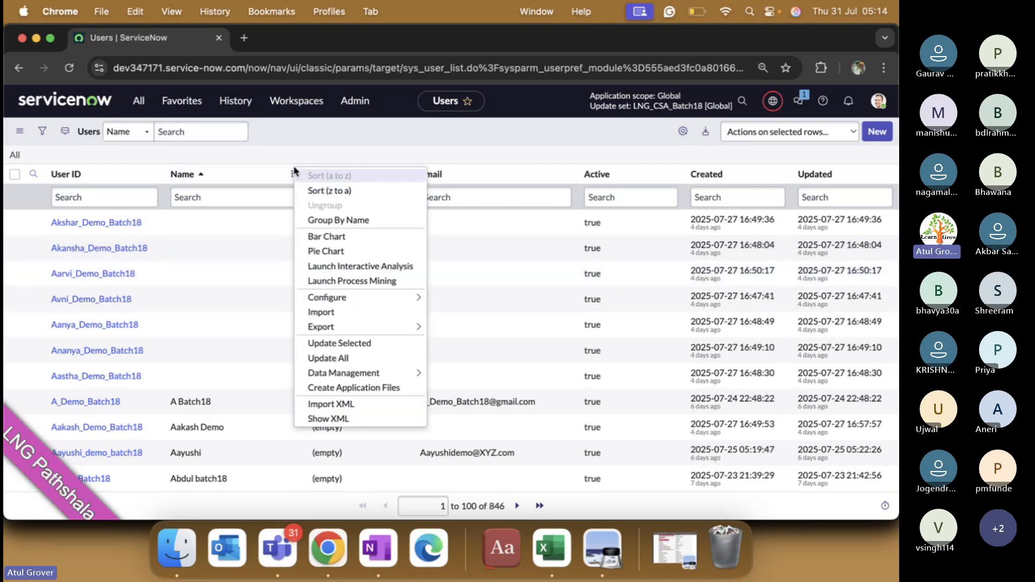
left_click(329, 318)
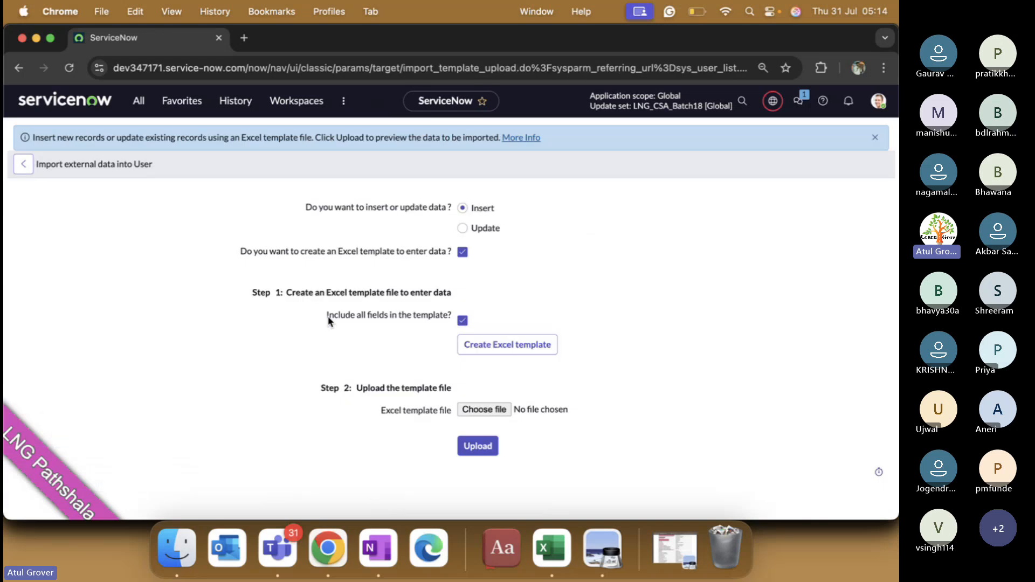
left_click(534, 350)
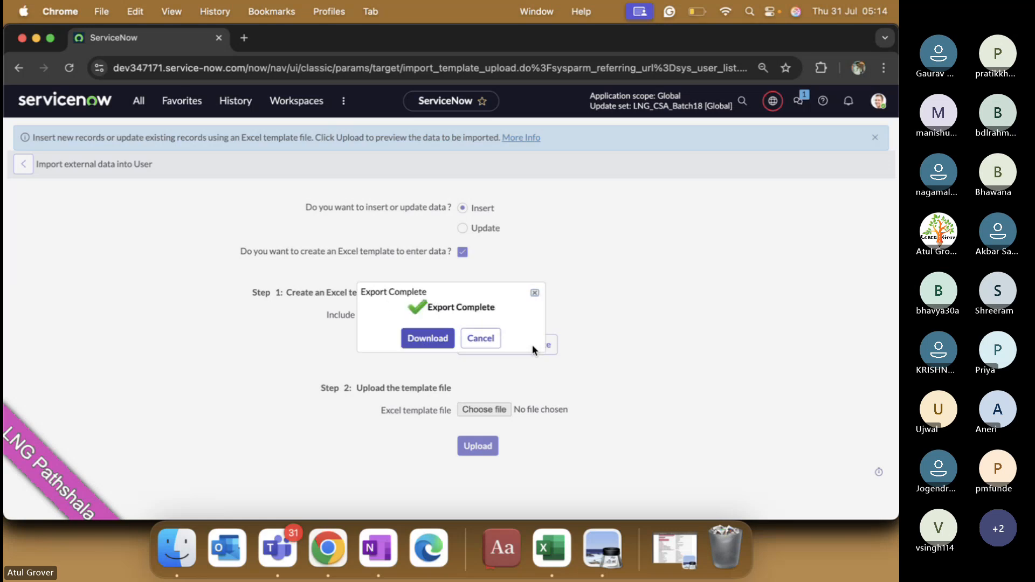
left_click(427, 339)
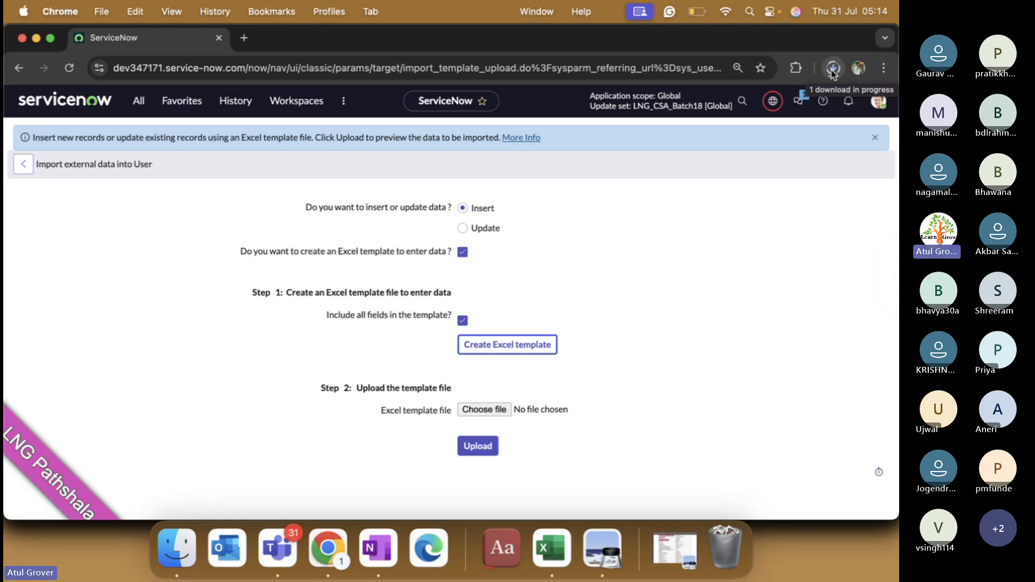
left_click(689, 115)
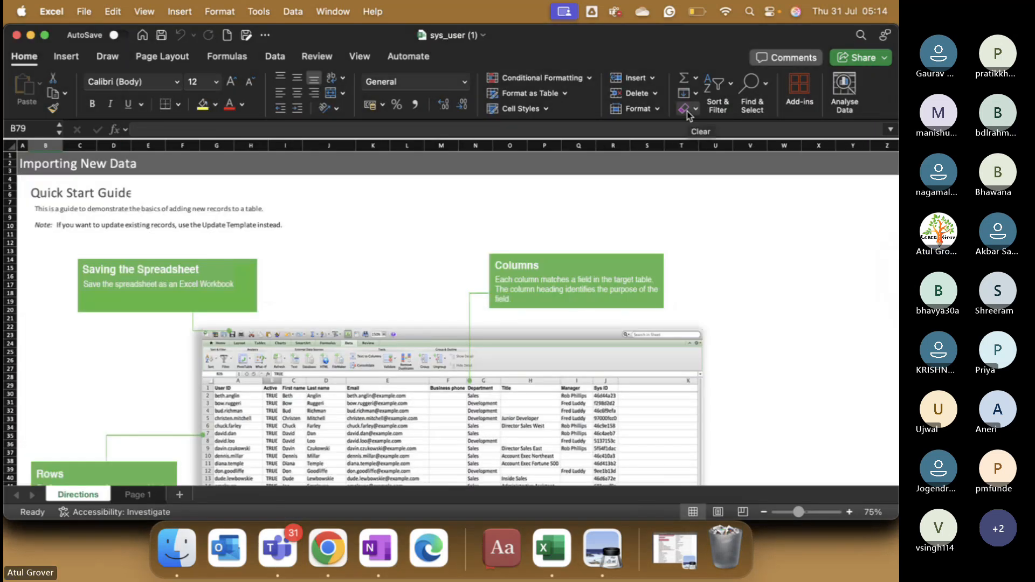
Step: Show the Page 1 sheet and select its header row of User fields
left_click(138, 496)
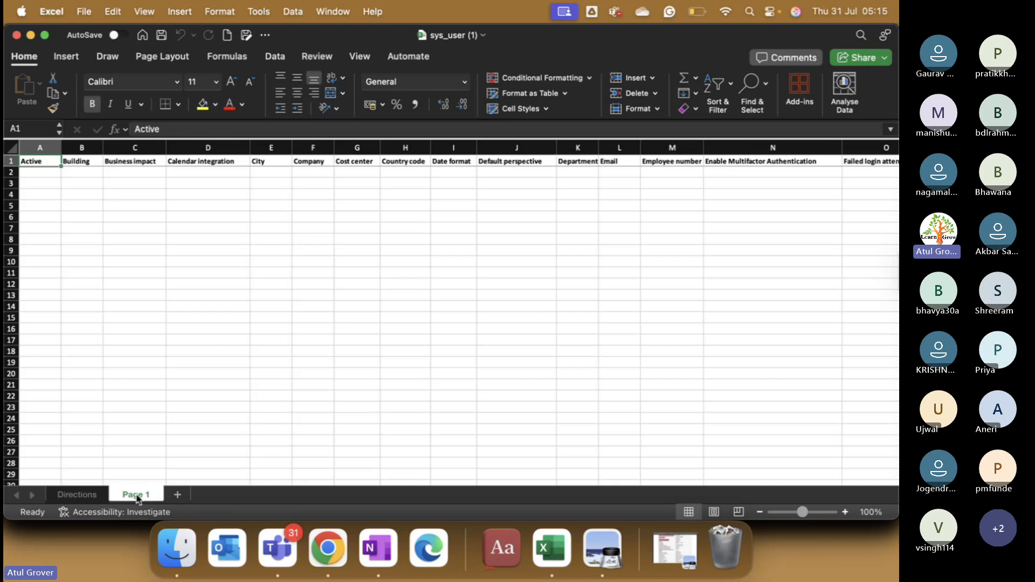
left_click(11, 161)
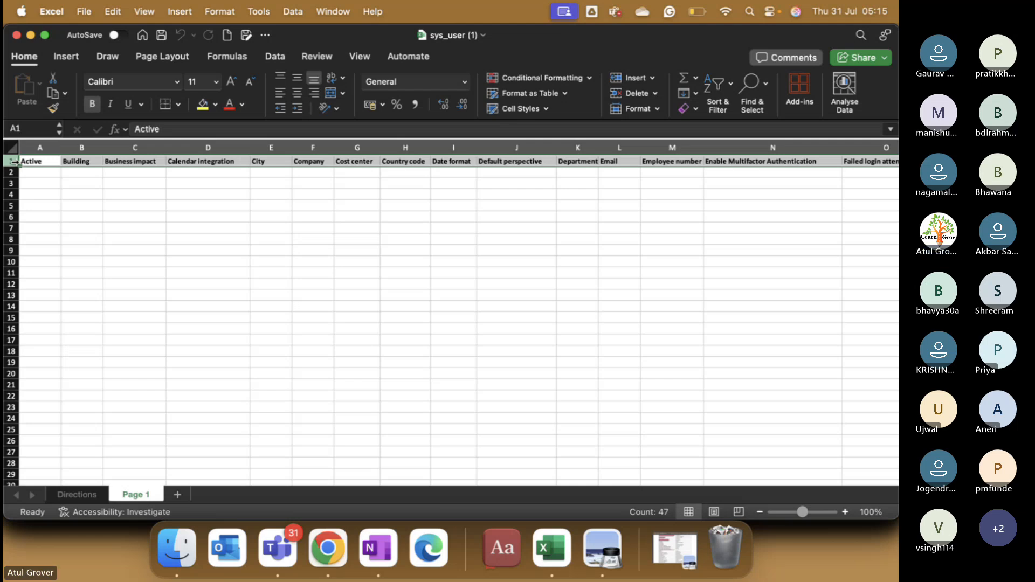
Step: In row 2 choose Active TRUE, Business impact 1 - Critical and Calendar integration Outlook
left_click(43, 172)
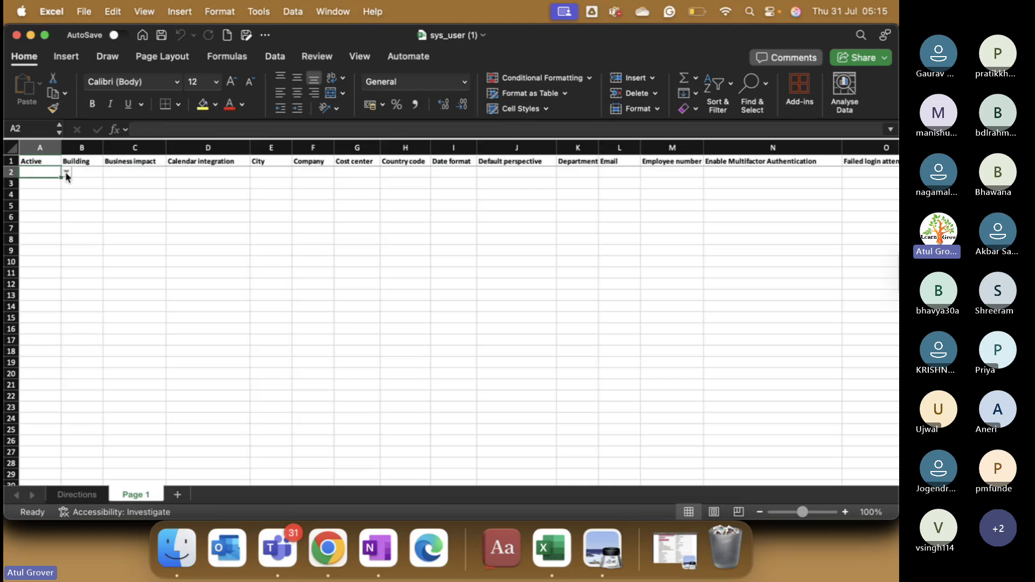
left_click(66, 172)
left_click(49, 186)
left_click(85, 173)
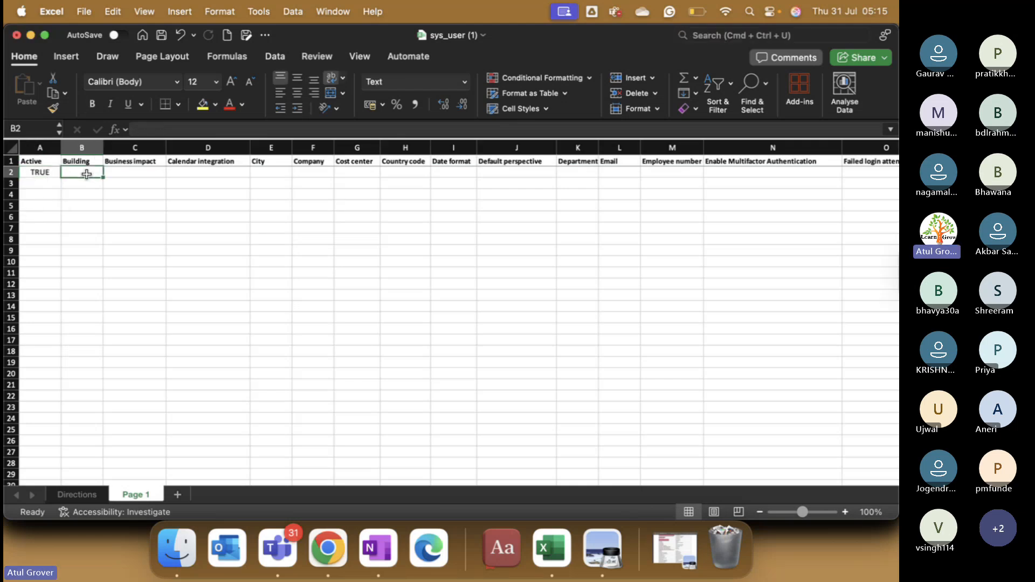
key("Tab")
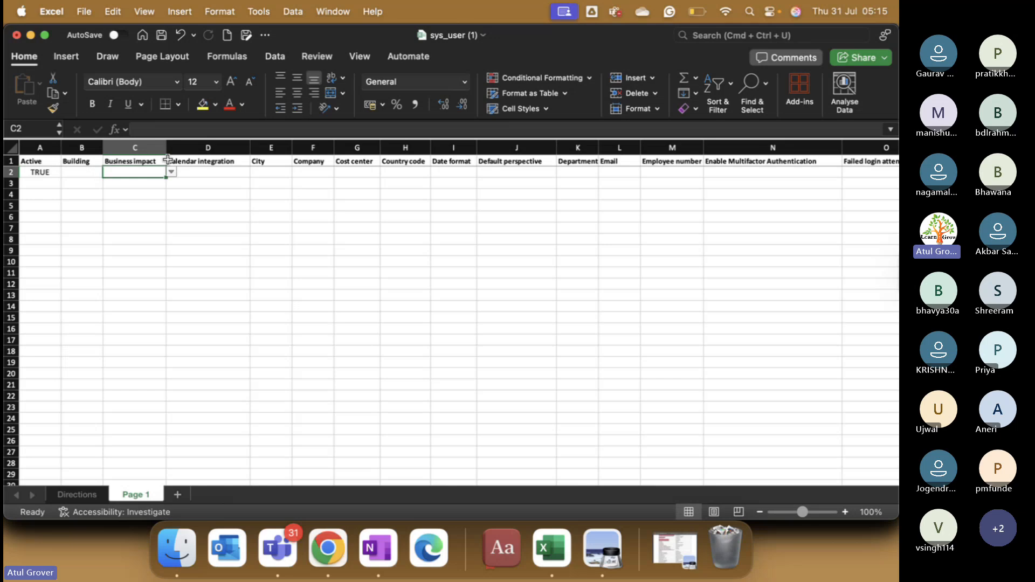
left_click(172, 173)
left_click(156, 186)
left_click(197, 172)
left_click(256, 172)
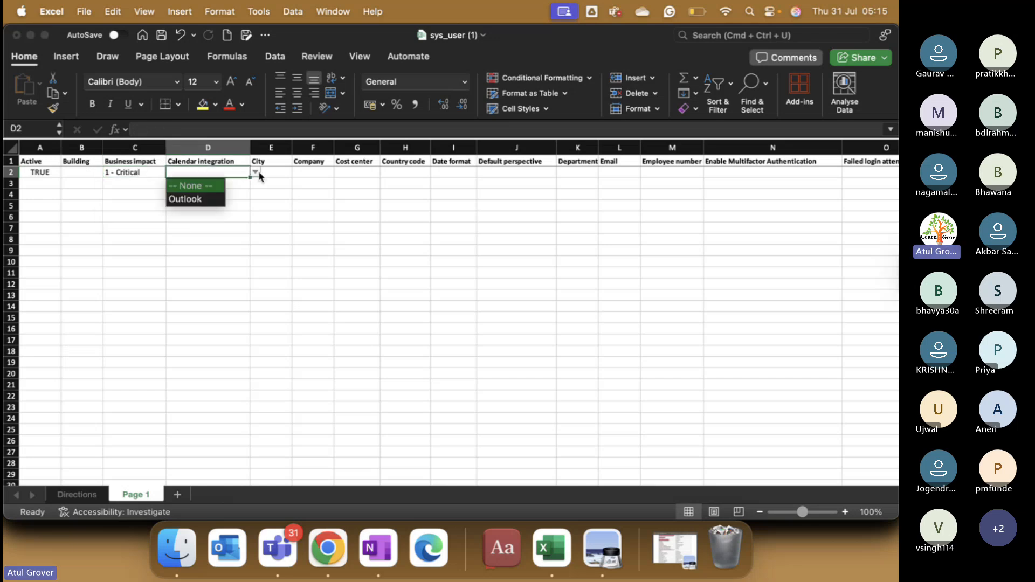
left_click(210, 199)
left_click(275, 171)
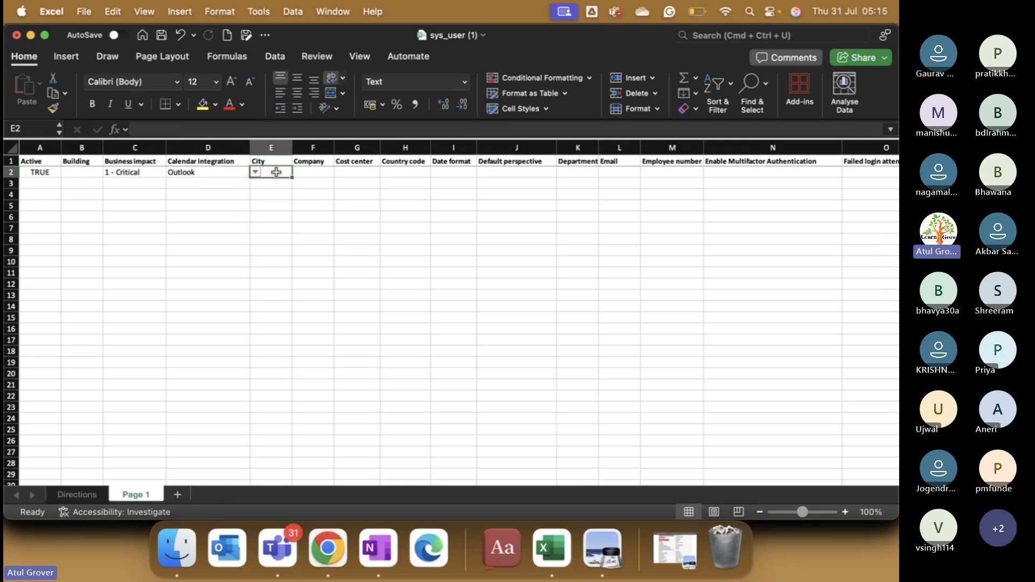
Step: Enter department IT, the user's e-mail address and employee number in row 2
key("Tab")
key("Tab")
key("Tab")
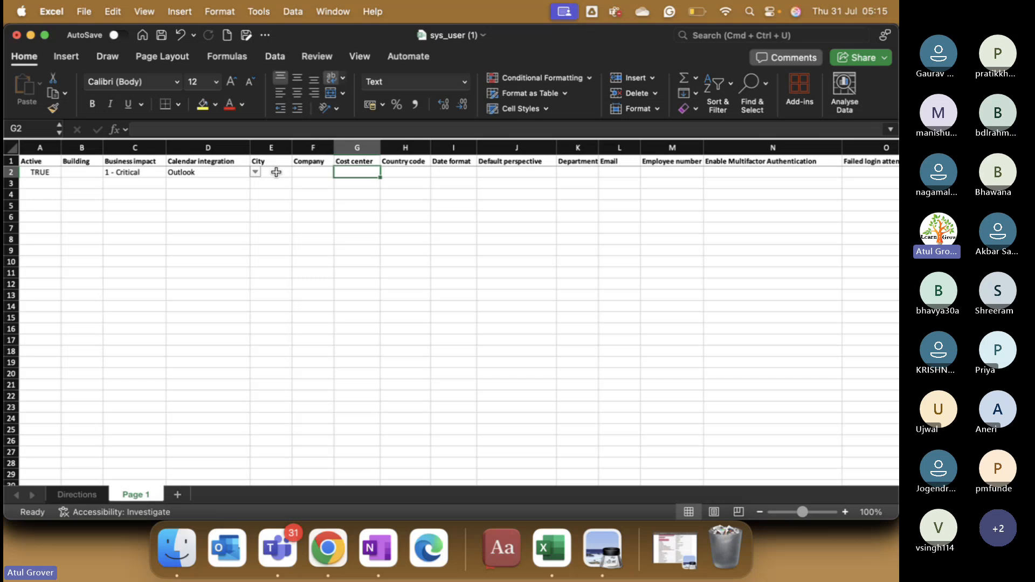
key("Tab")
key("Tab")
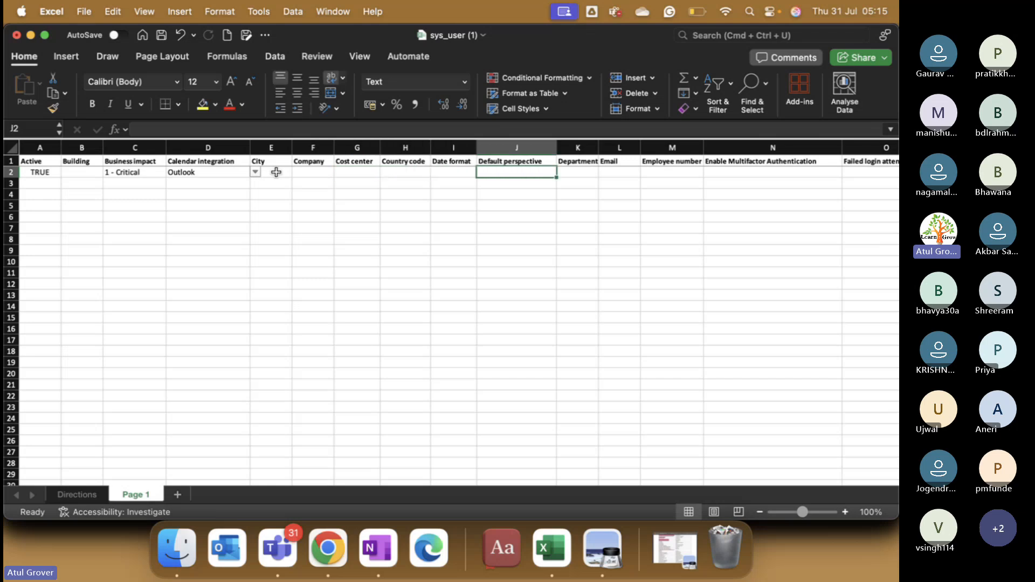
key("Tab")
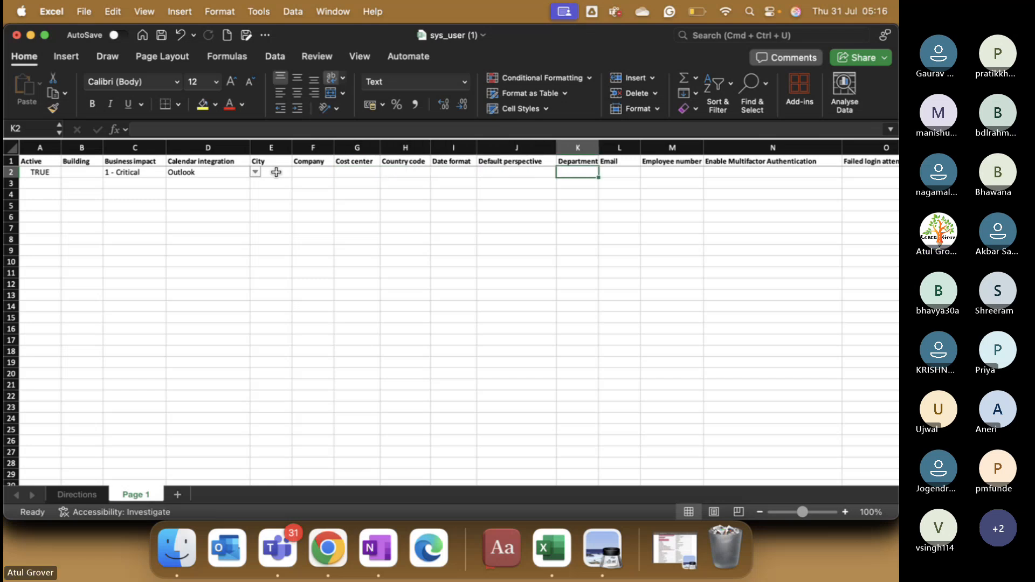
type("IT")
key("Tab")
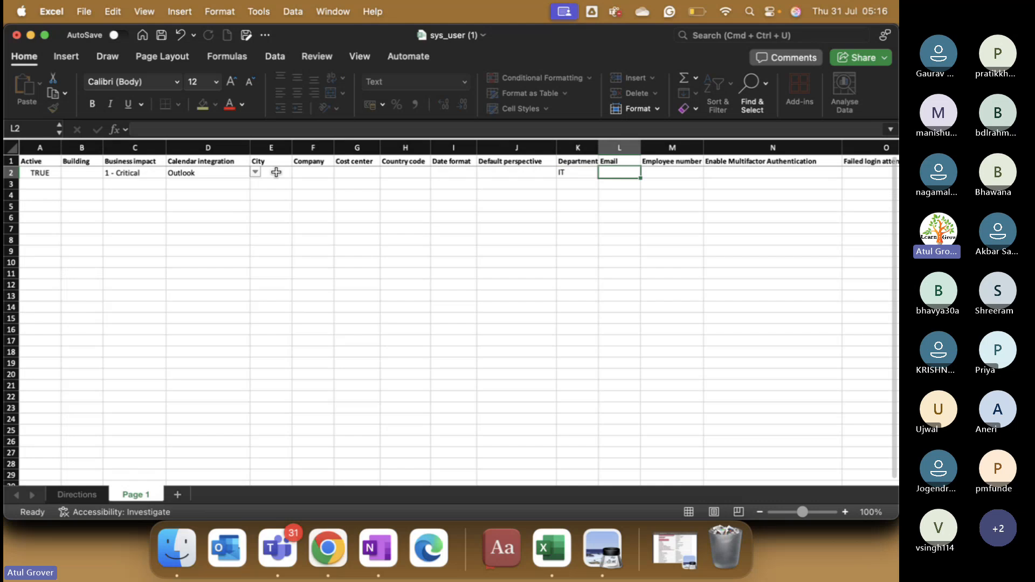
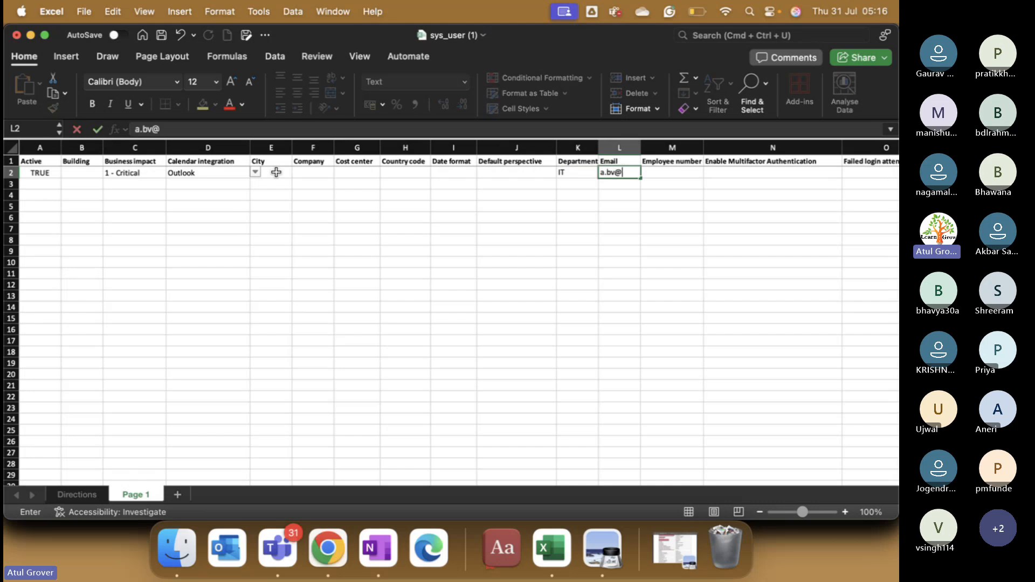
key("Left")
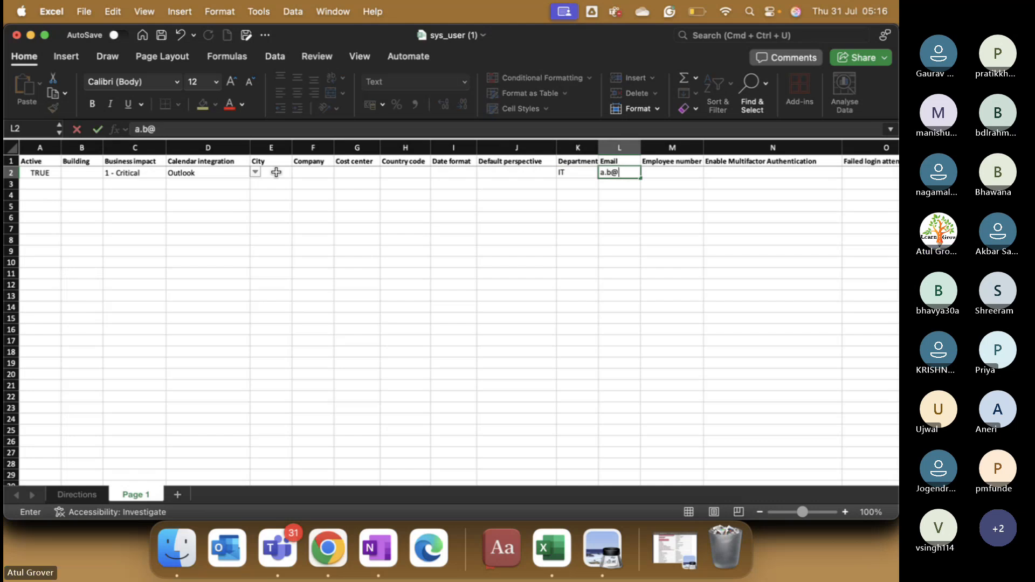
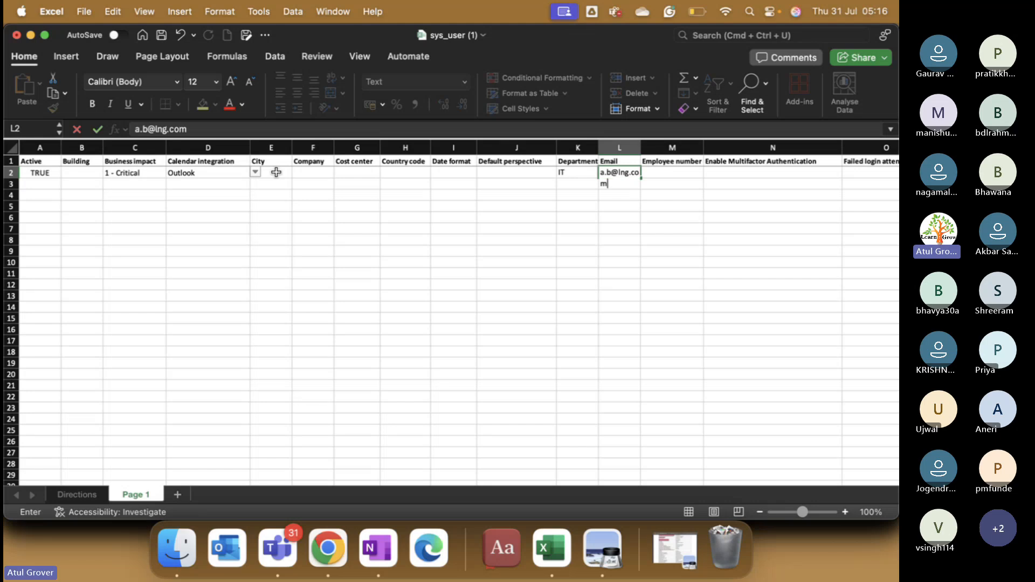
key("Tab")
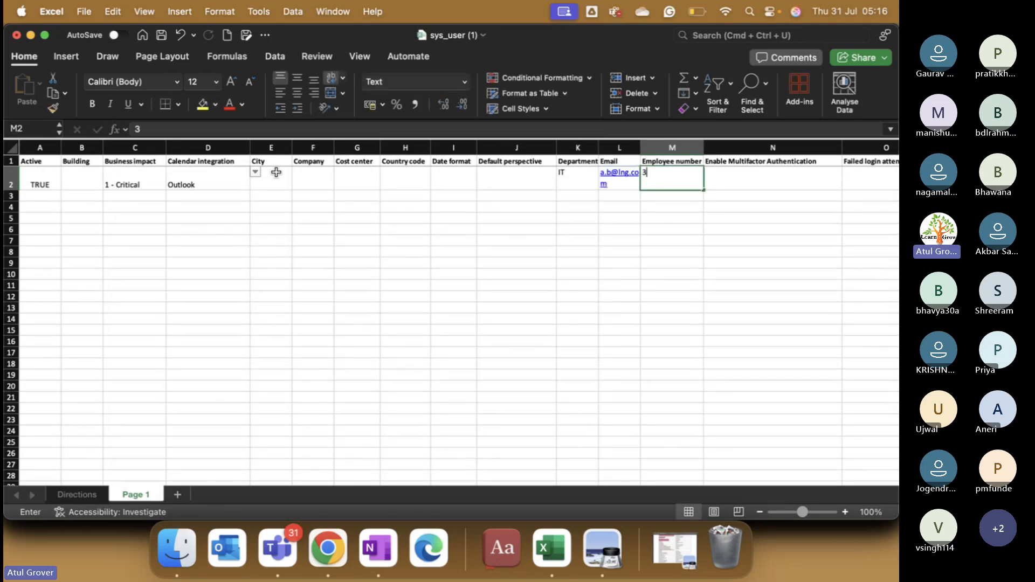
type("345677")
key("Tab")
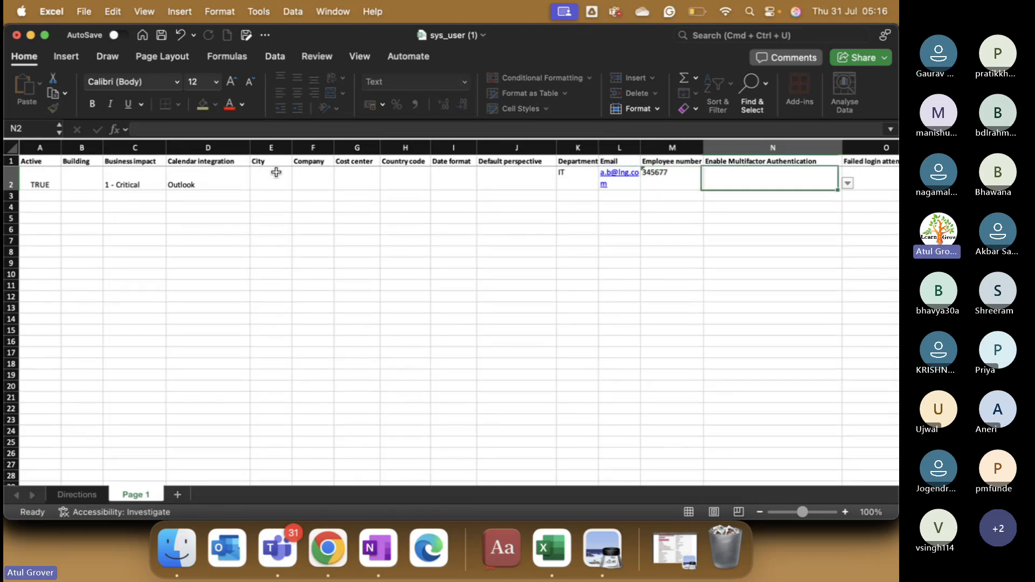
Step: Enter the first user's first name in R2 and set Gender to Male
key("Tab")
key("Tab")
key("Tab")
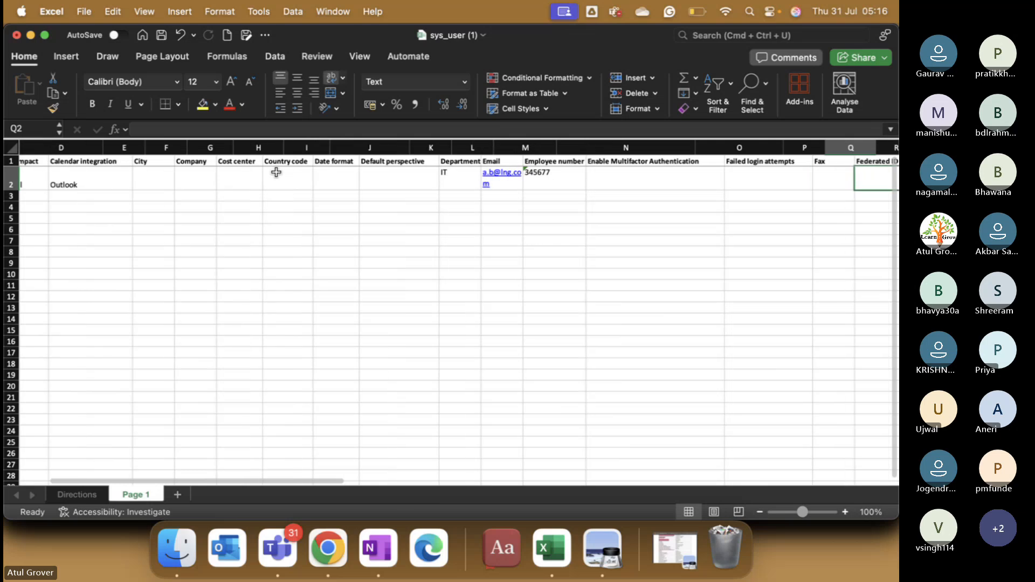
key("Tab")
key("Tab")
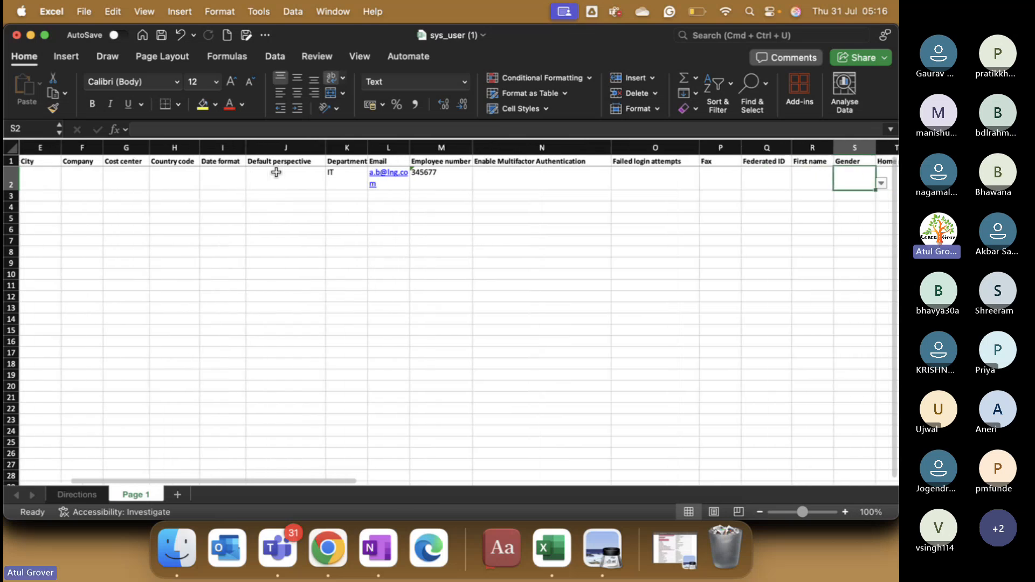
key("shift+Tab")
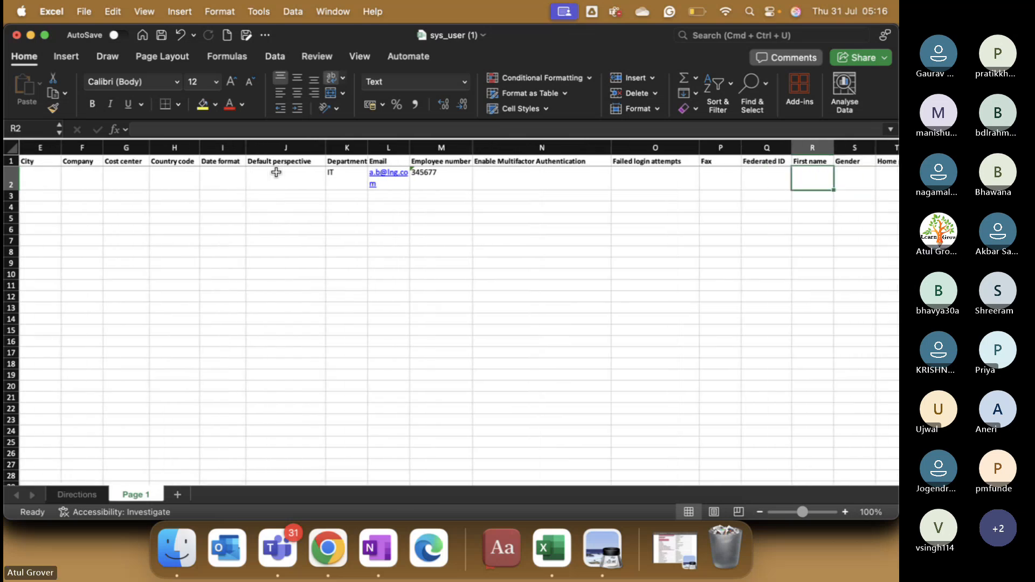
type("LNG")
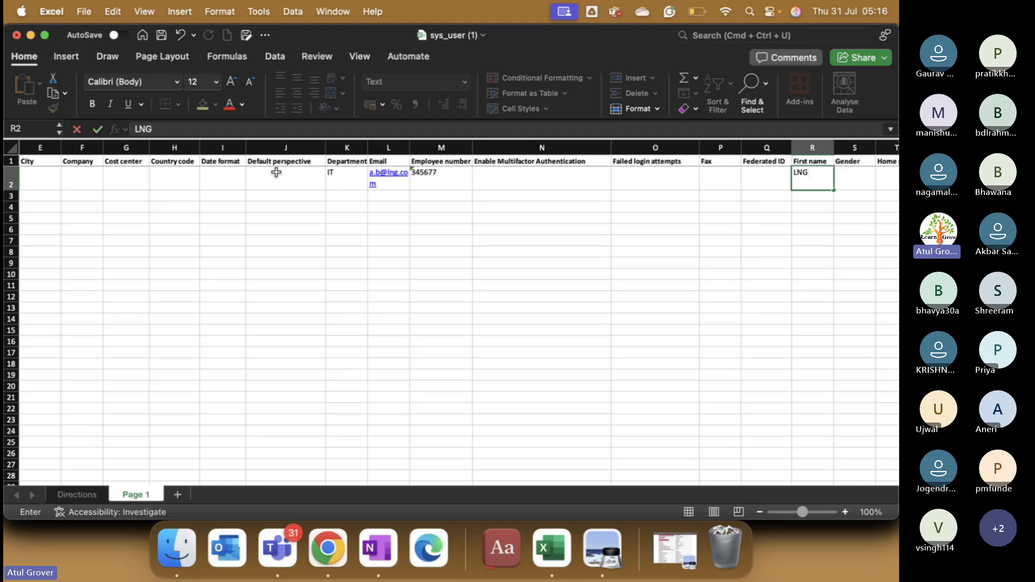
key("Tab")
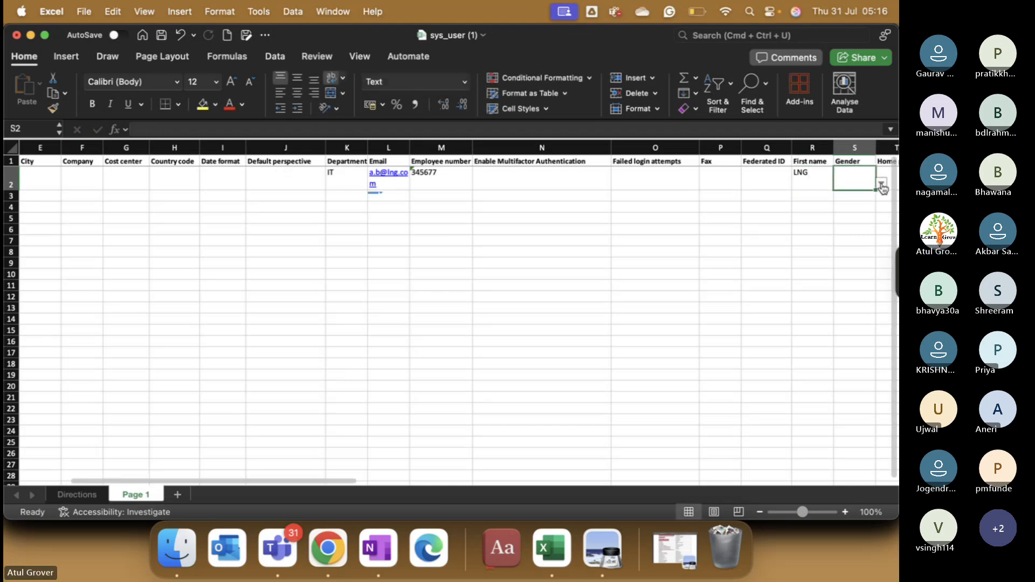
left_click(881, 184)
left_click(851, 225)
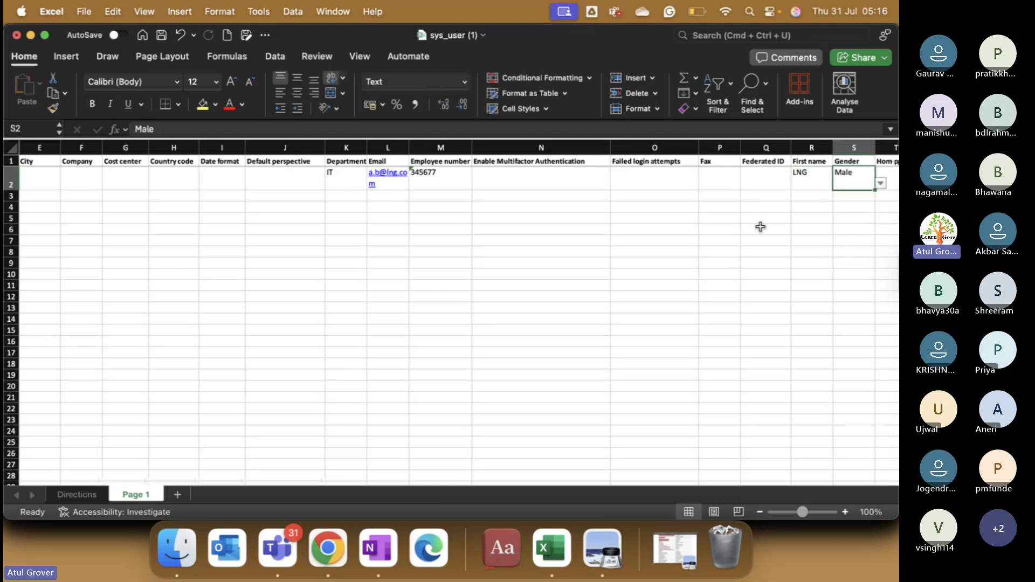
Step: Set the row 2 Prefix to Dr. and enter the user's last name
scroll(760, 226, "right", 5)
left_click(646, 176)
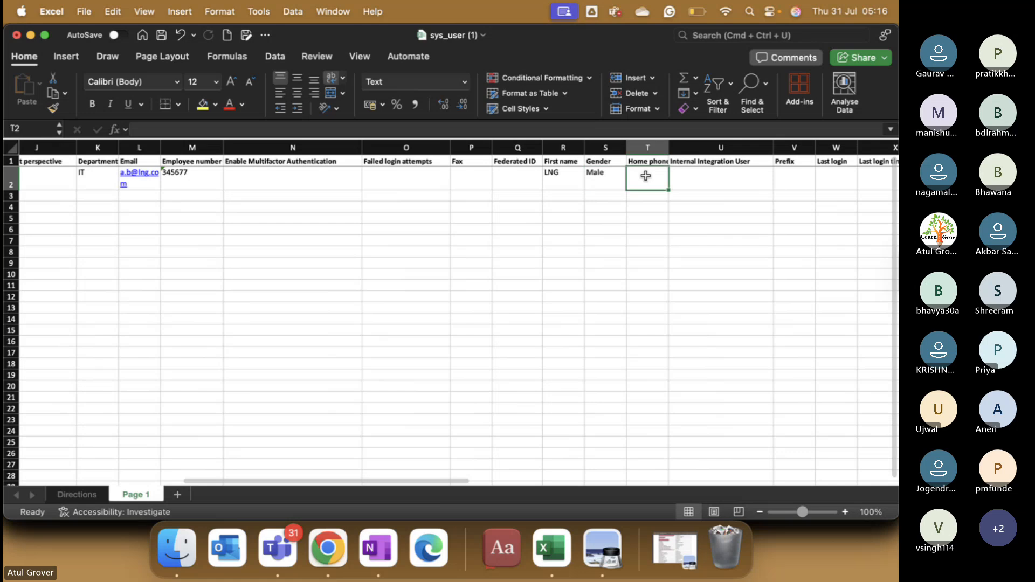
key("Tab")
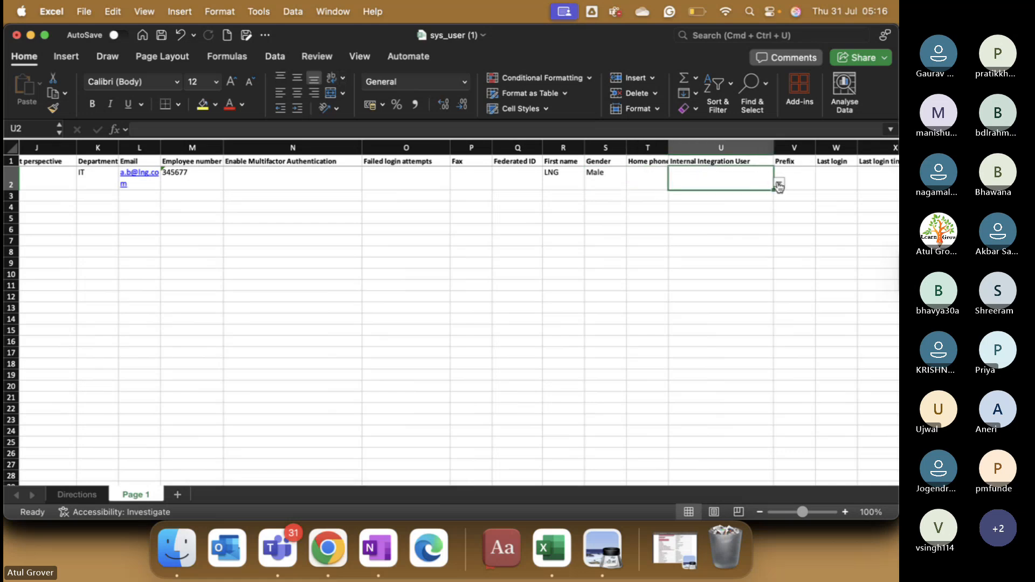
left_click(795, 171)
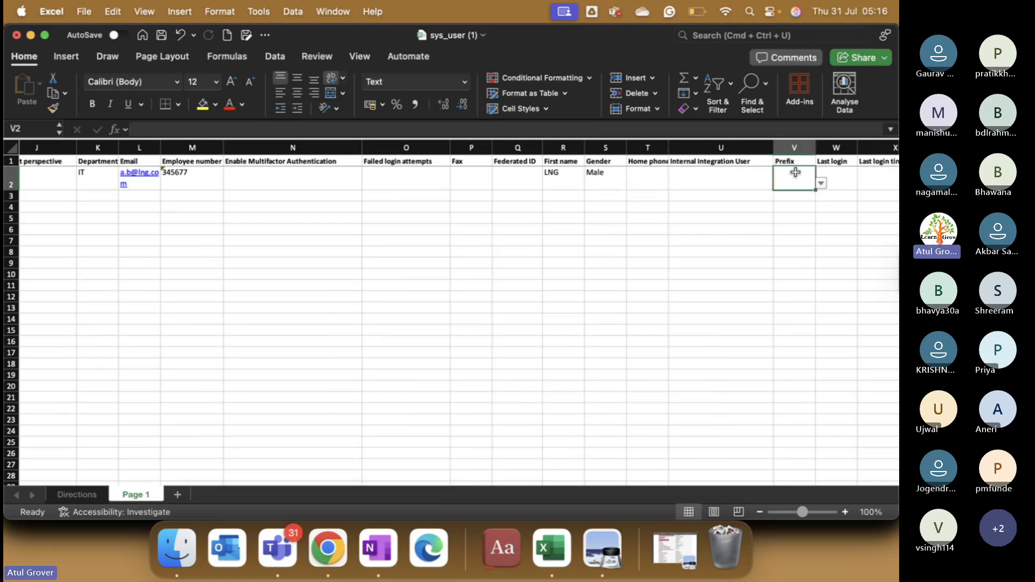
left_click(824, 180)
left_click(802, 180)
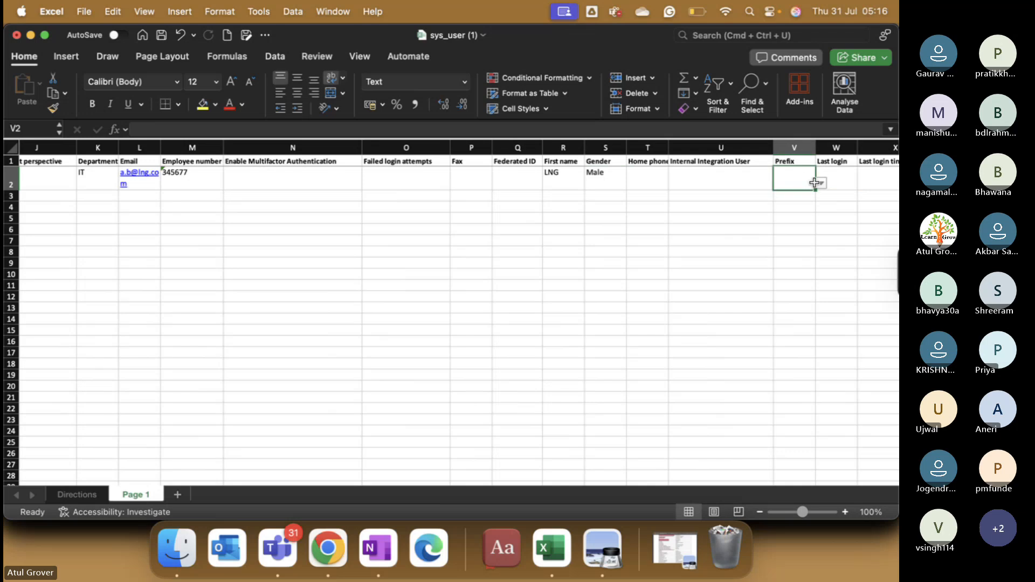
left_click(821, 185)
left_click(791, 212)
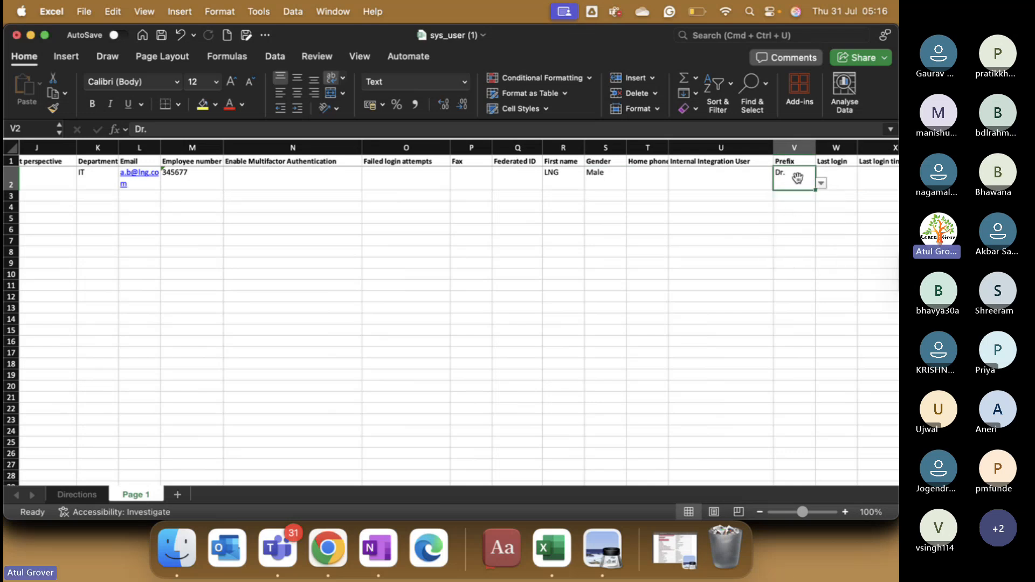
left_click(843, 179)
key("Right")
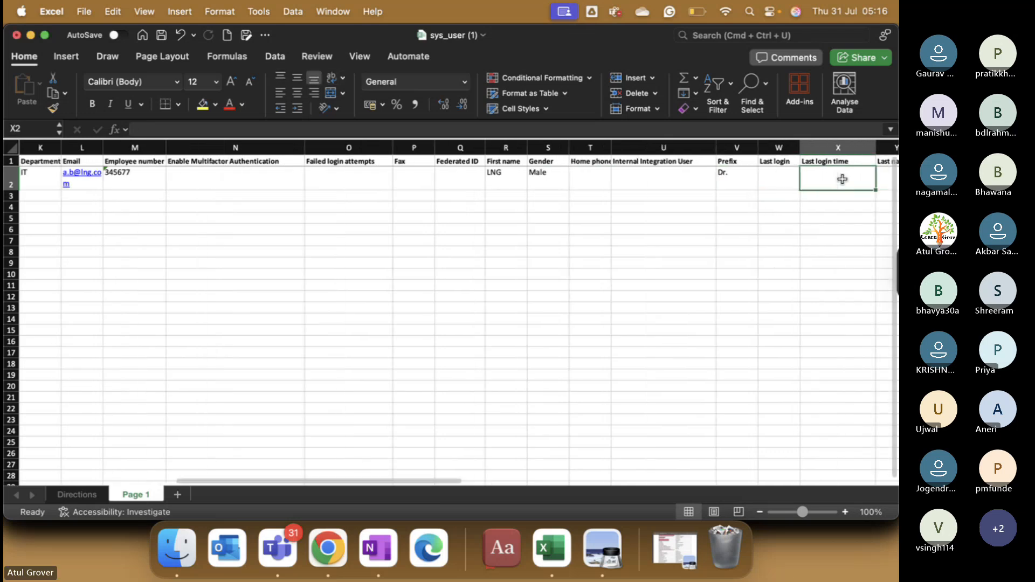
key("Right")
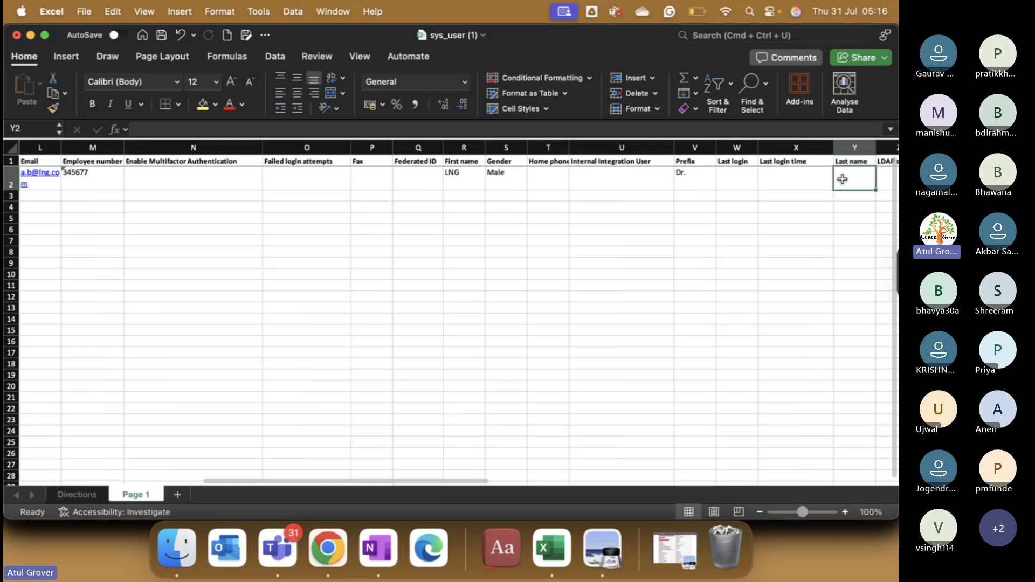
type("LNG")
key("Right")
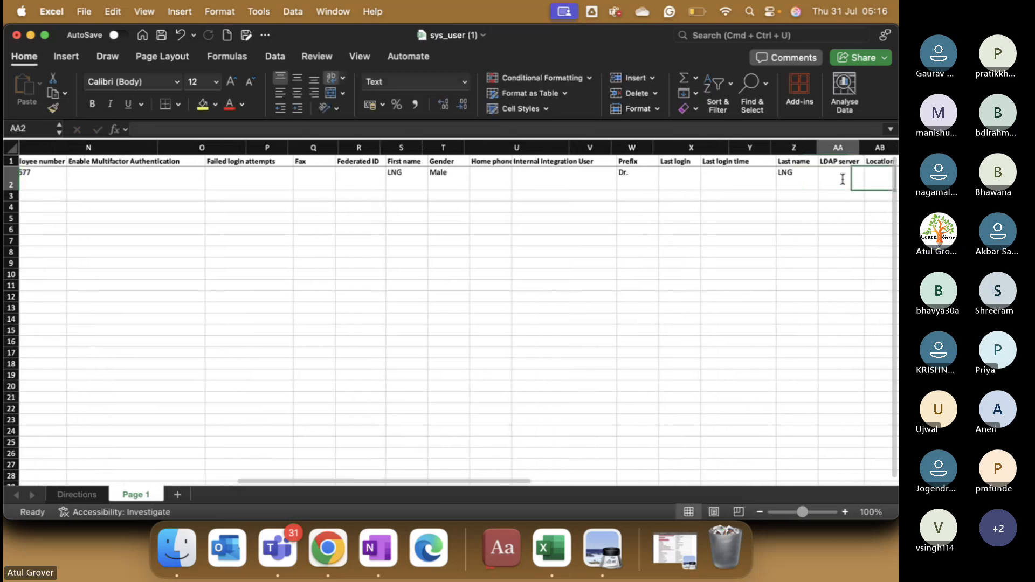
Step: Enter the first user's User ID in cell AQ2
key("Right")
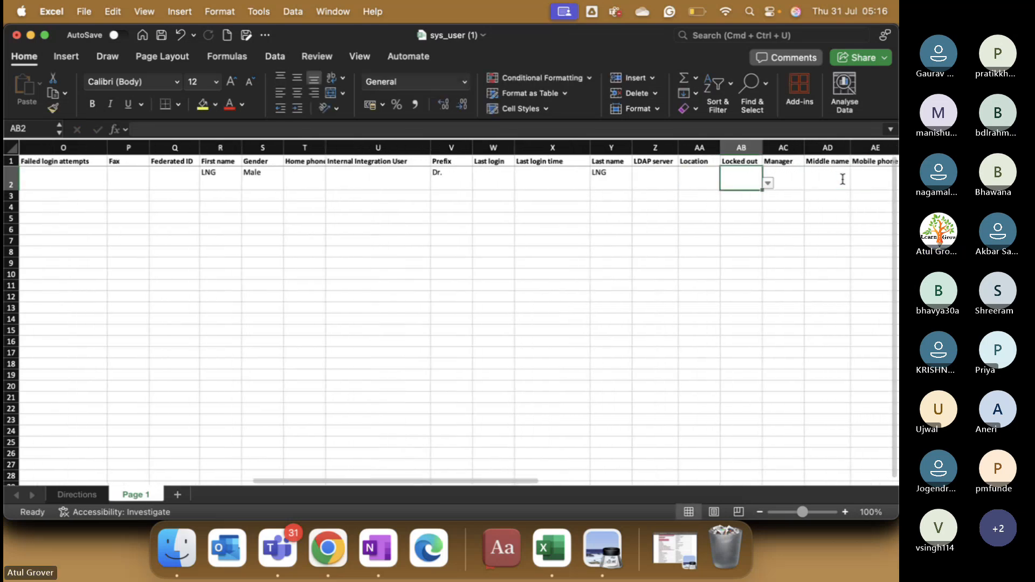
key("Right")
key("Right")
key("Right")
key("Right")
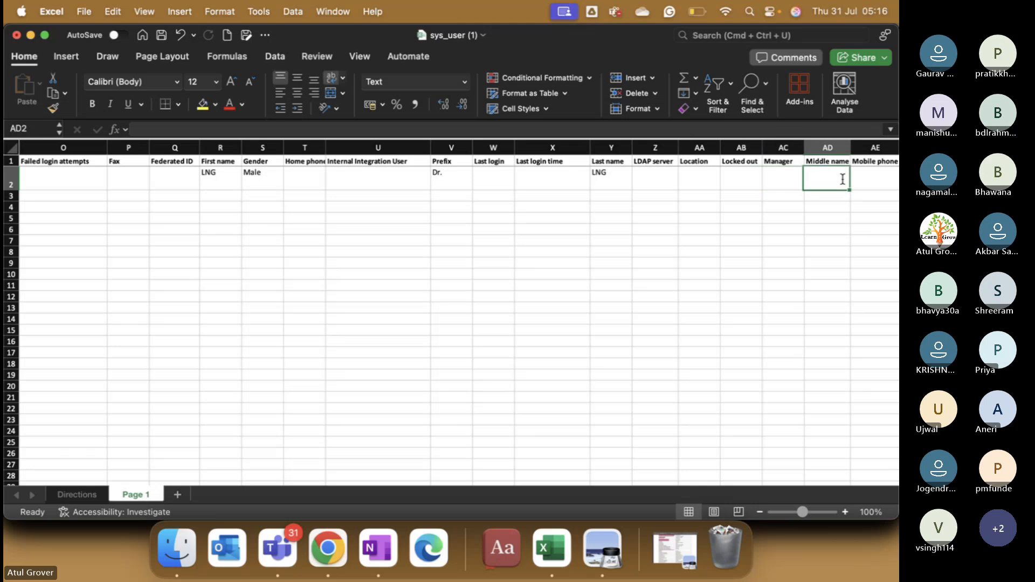
key("Right")
key("Right")
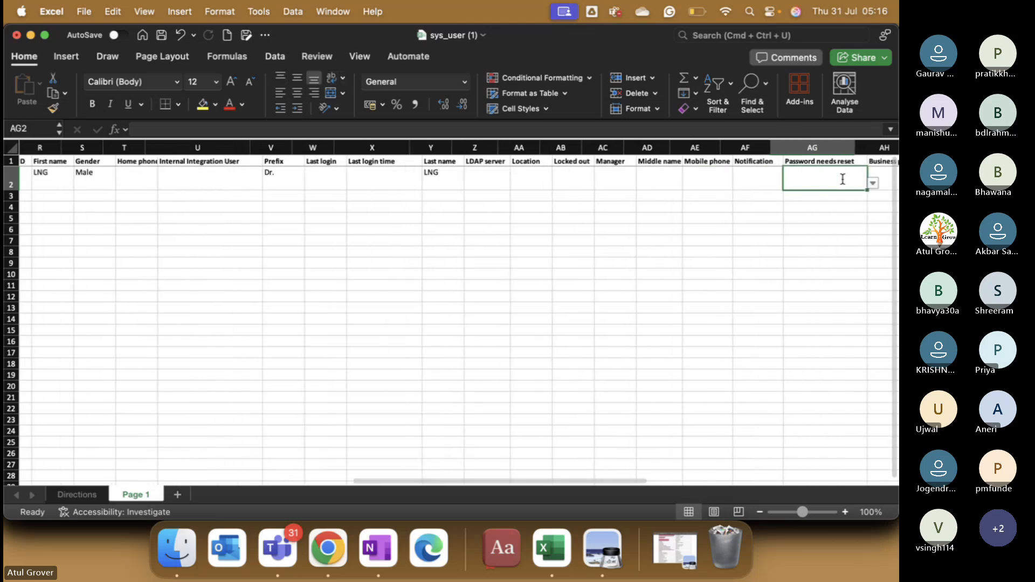
key("Right")
key("Right")
key("Right")
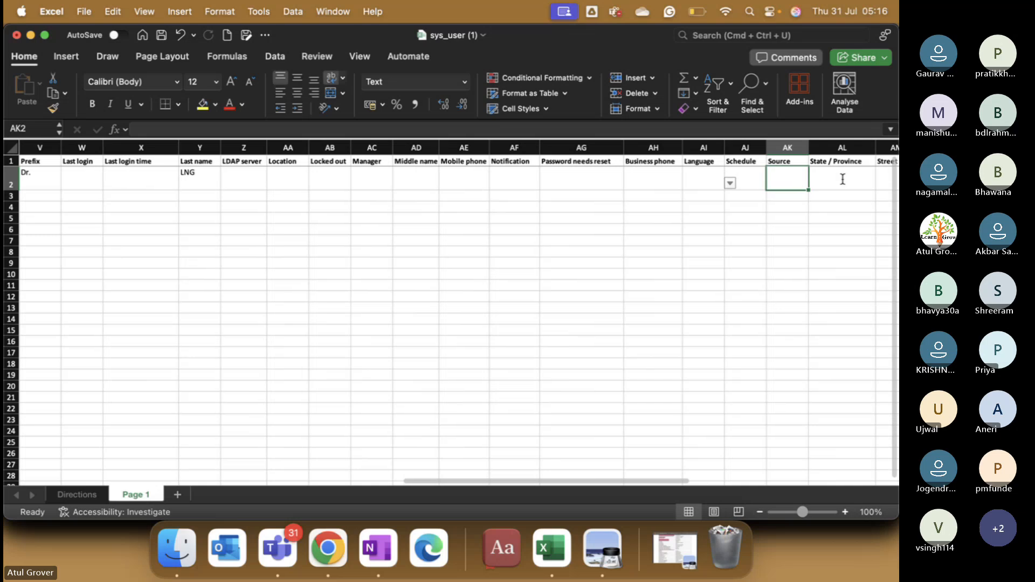
key("Right")
key("Right")
key("Right")
key("Right")
key("Right")
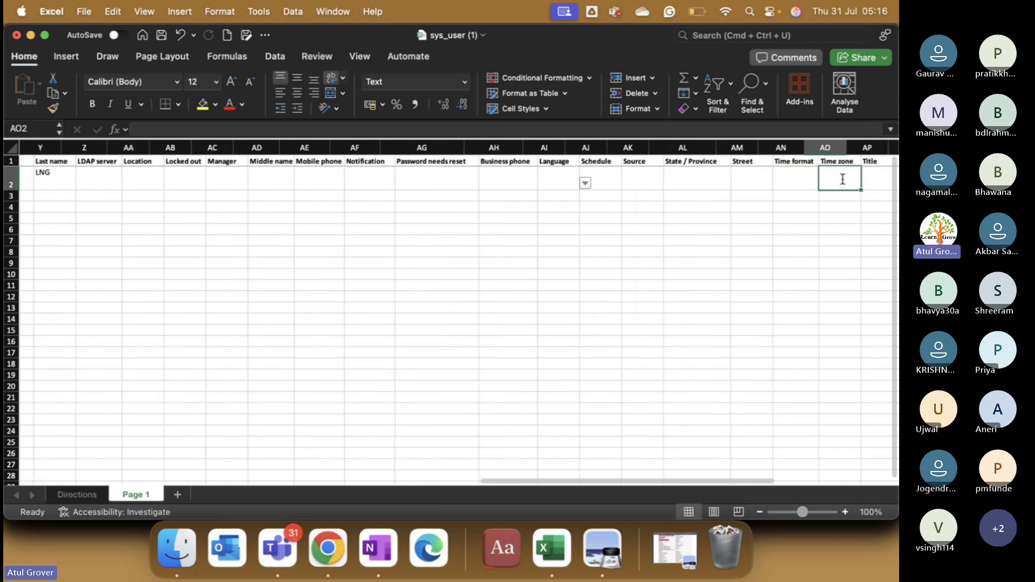
key("Right")
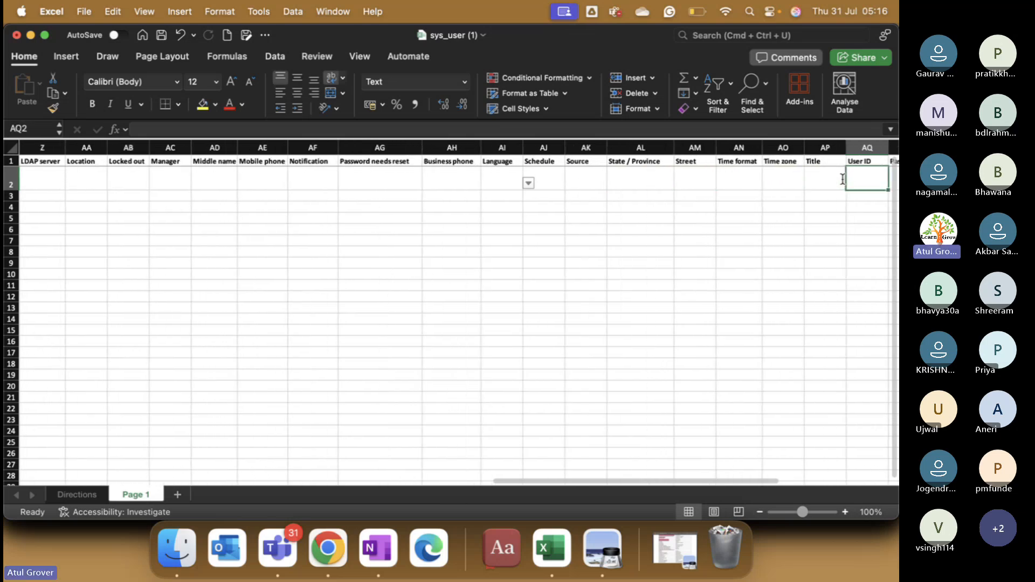
type("LNG")
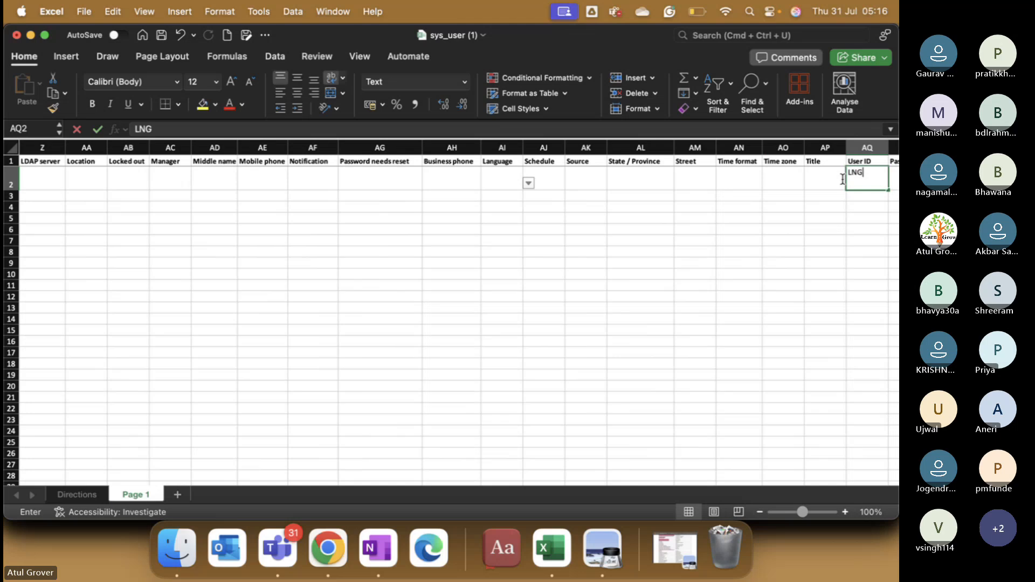
type("LNG")
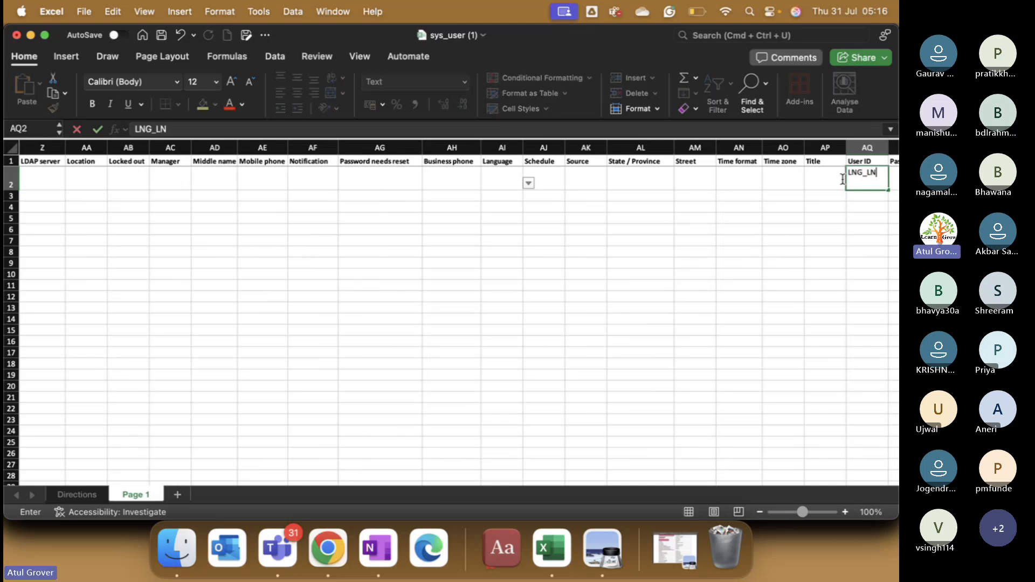
type("_batch18")
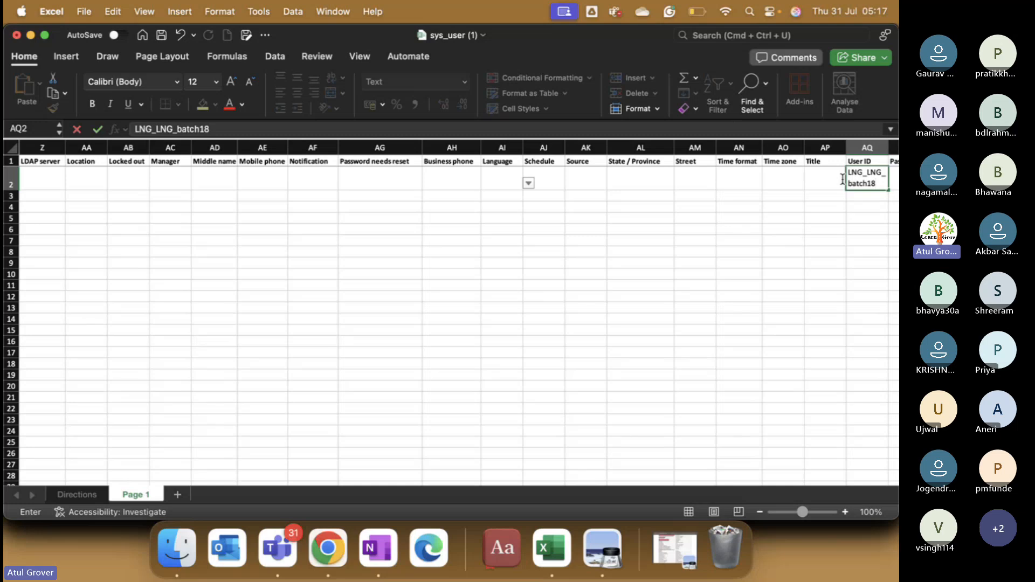
key("Tab")
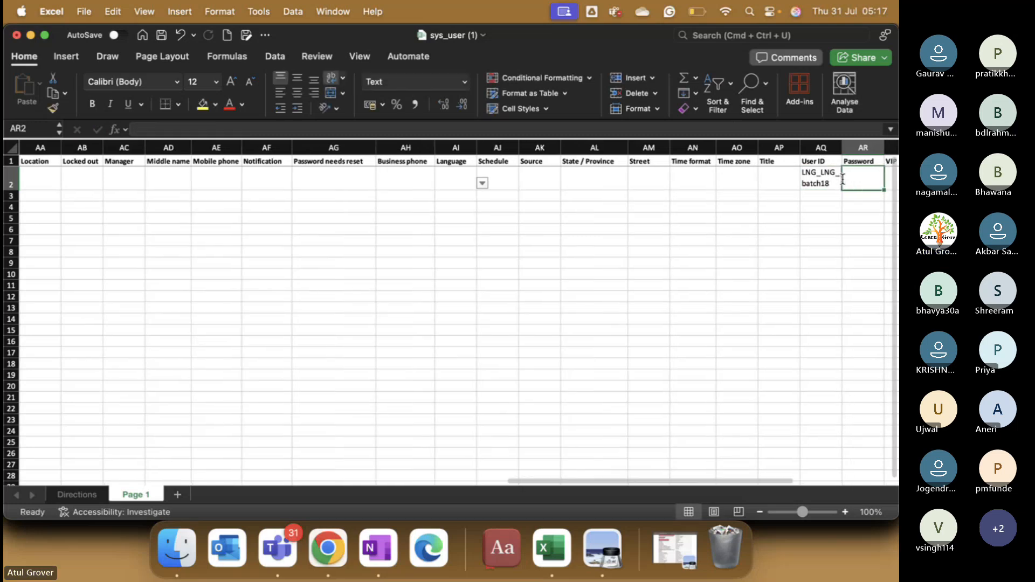
key("Tab")
key("Tab")
key("Tab")
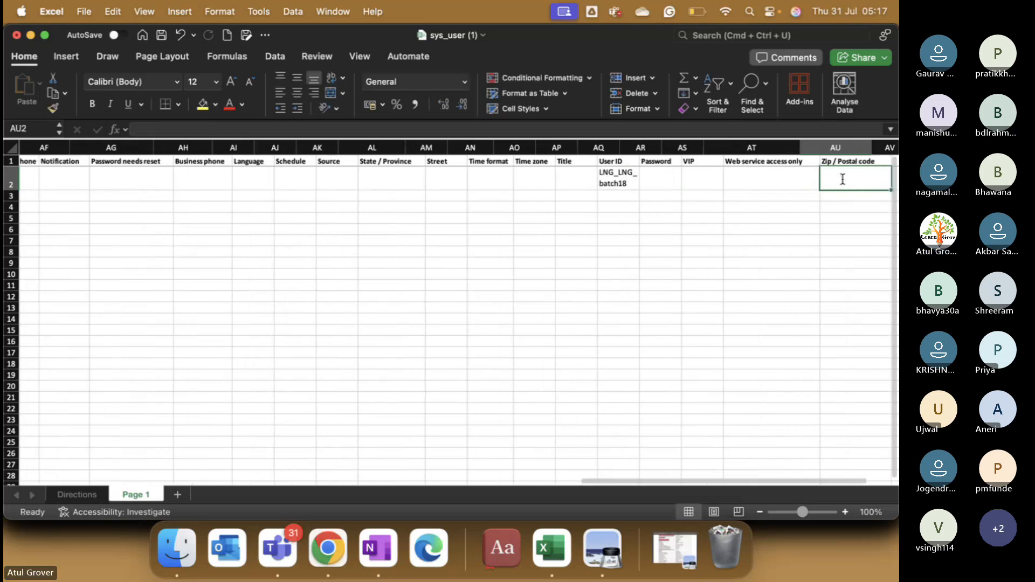
key("Tab")
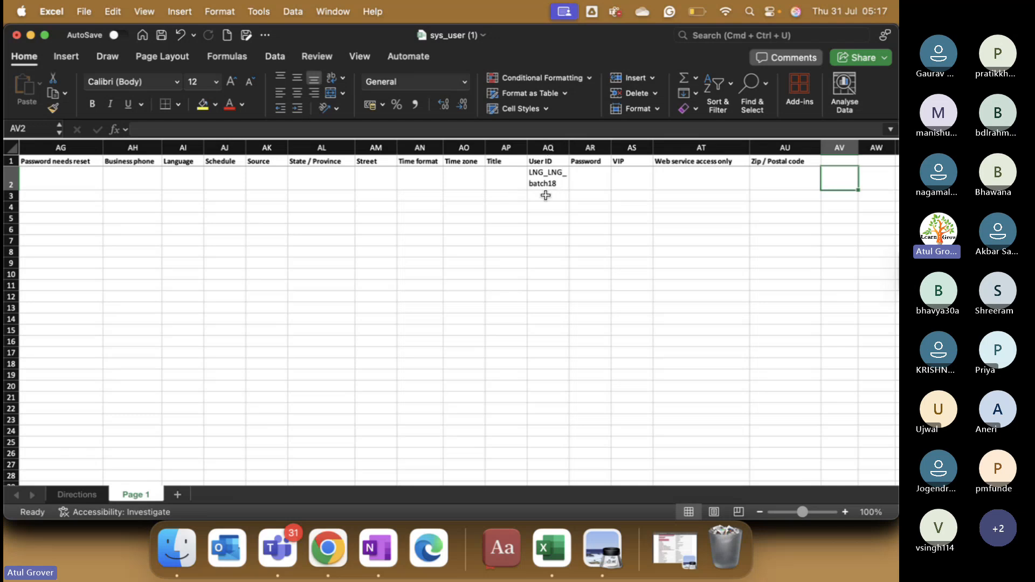
Step: Enter the second user's User ID and LDAP server LNGT in row 3
left_click(546, 195)
type("LNG_")
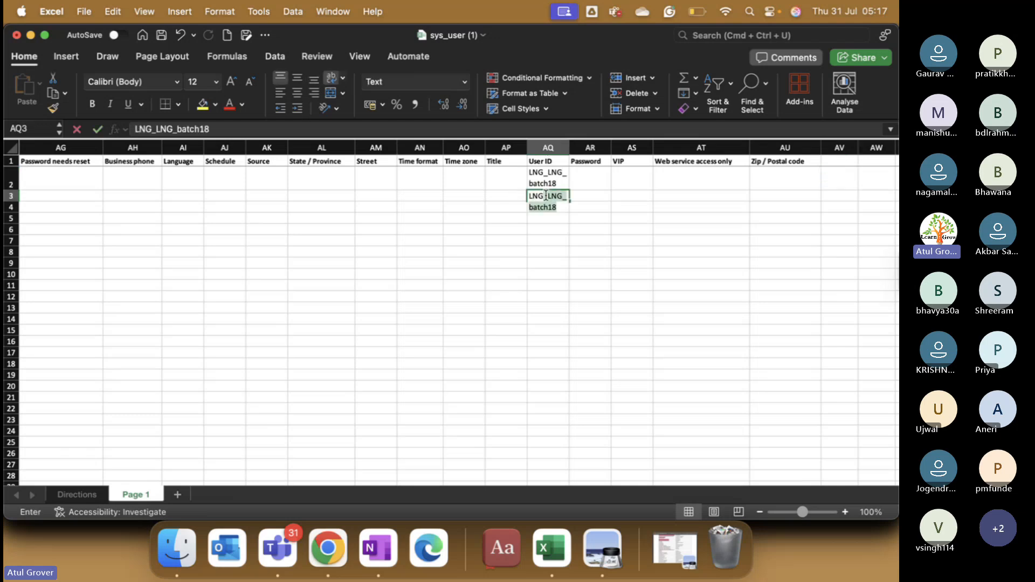
type("1")
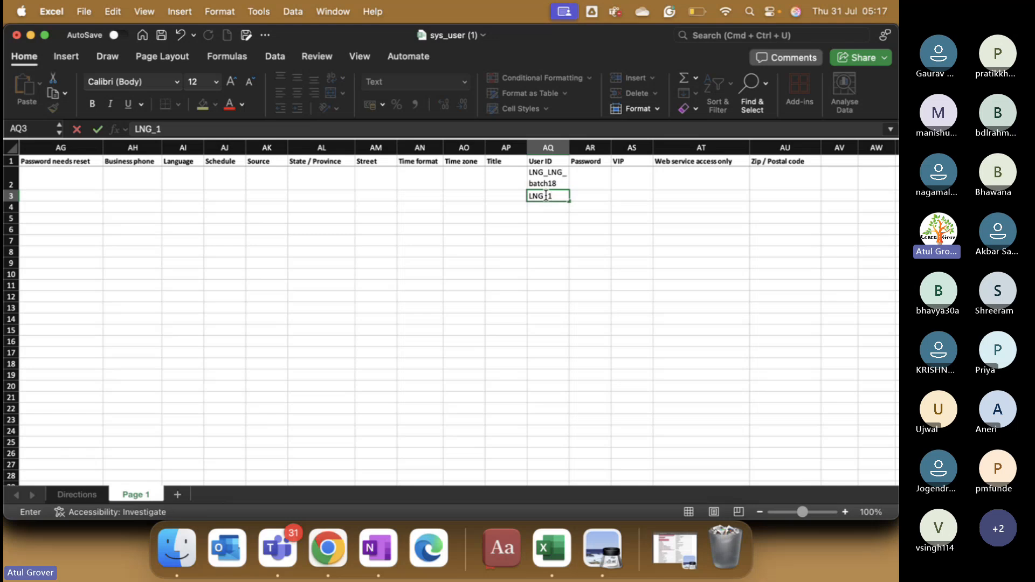
type("_LNG")
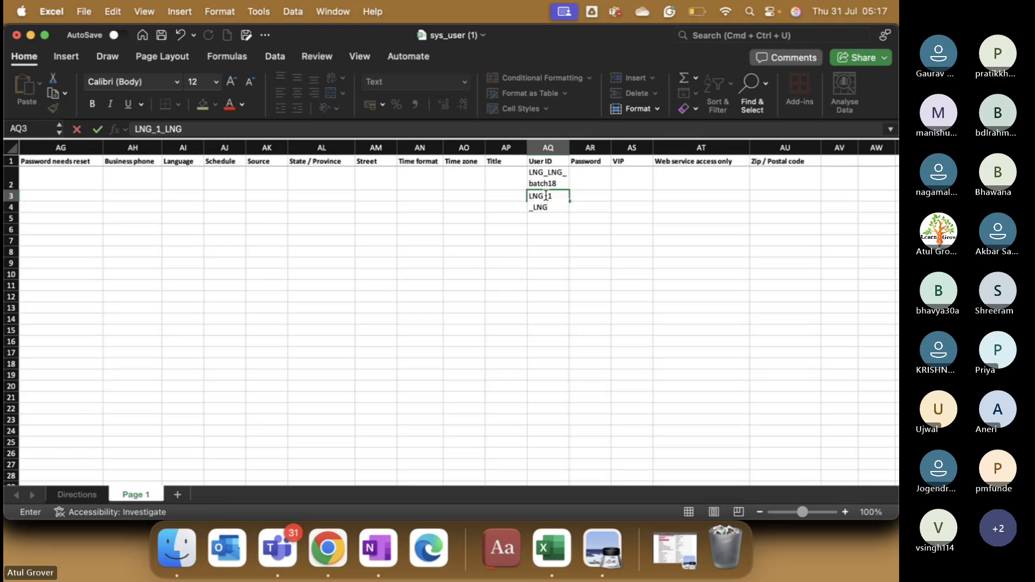
type("_Batch18")
key("Left")
key("Left")
key("Left")
key("Left")
key("Left")
key("Left")
key("Left")
key("Left")
key("Left")
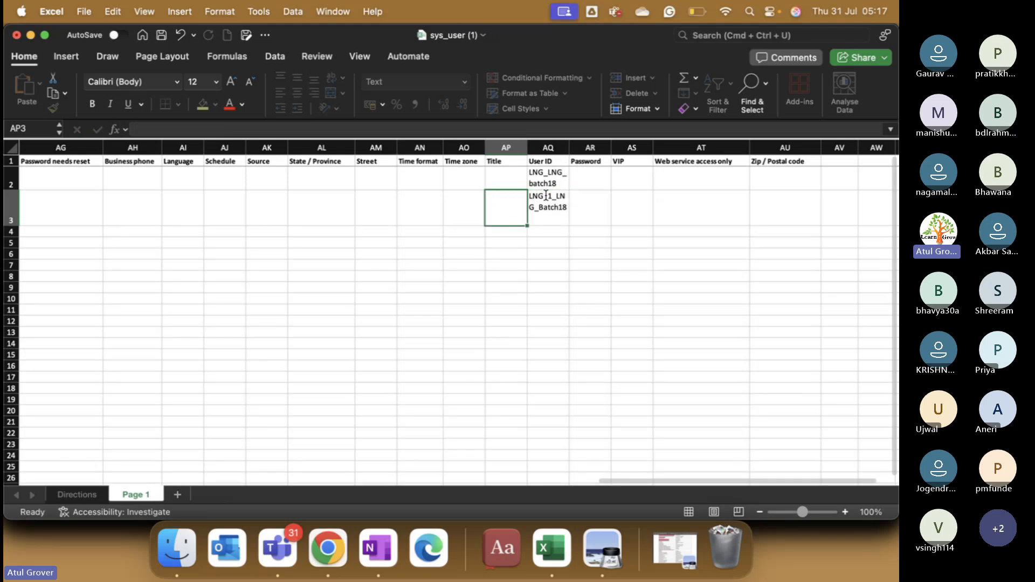
key("Left")
key("Left")
key("Left")
key("Left")
key("Left")
key("Left")
key("Left")
key("Left")
key("Left")
key("Left")
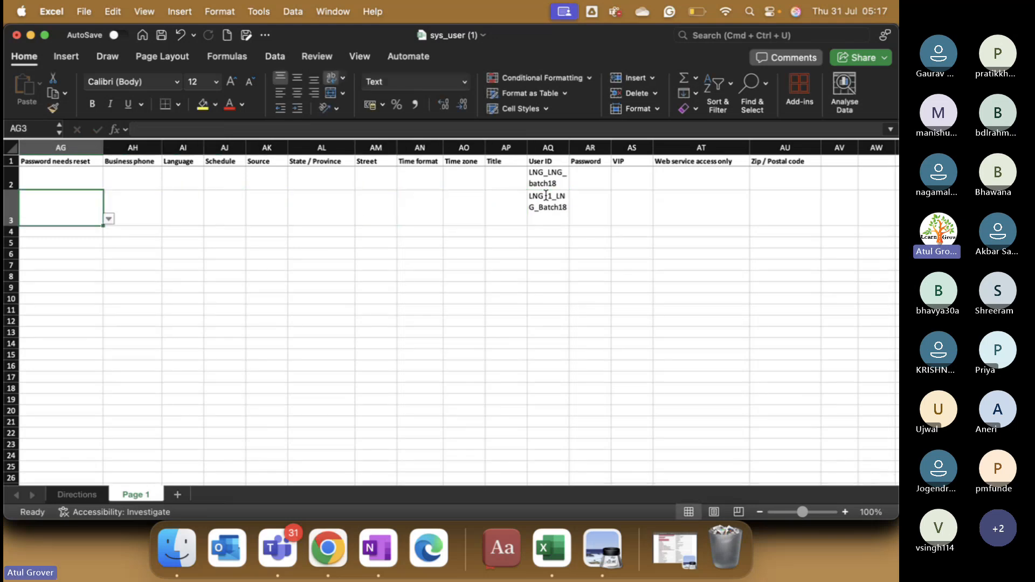
key("Left")
key("Left")
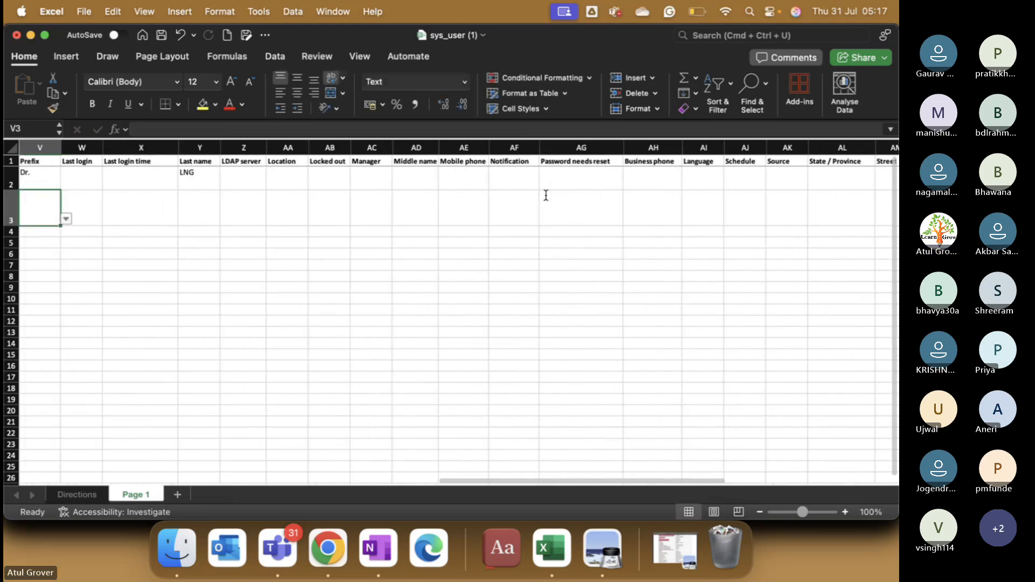
key("Right")
key("Right")
key("Right")
key("Right")
type("LNGT")
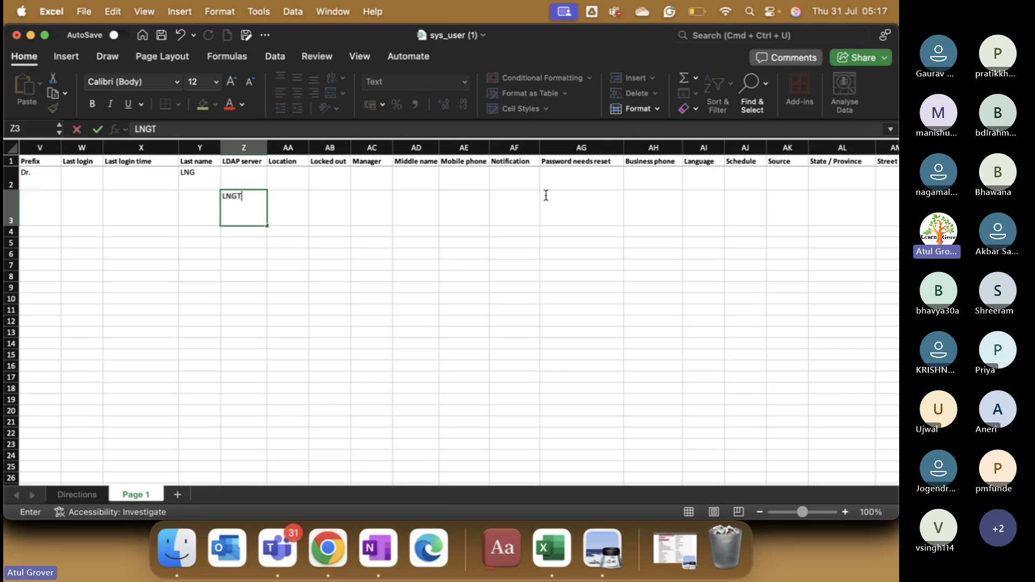
Step: Enter the second user's first name and set Gender to Female
key("Left")
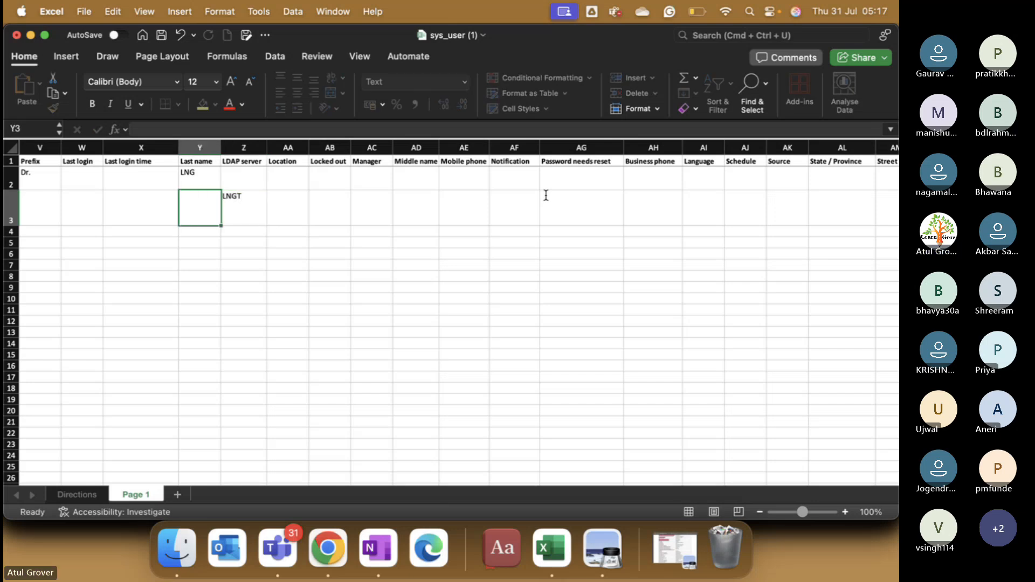
key("Left")
key("Left")
key("Left")
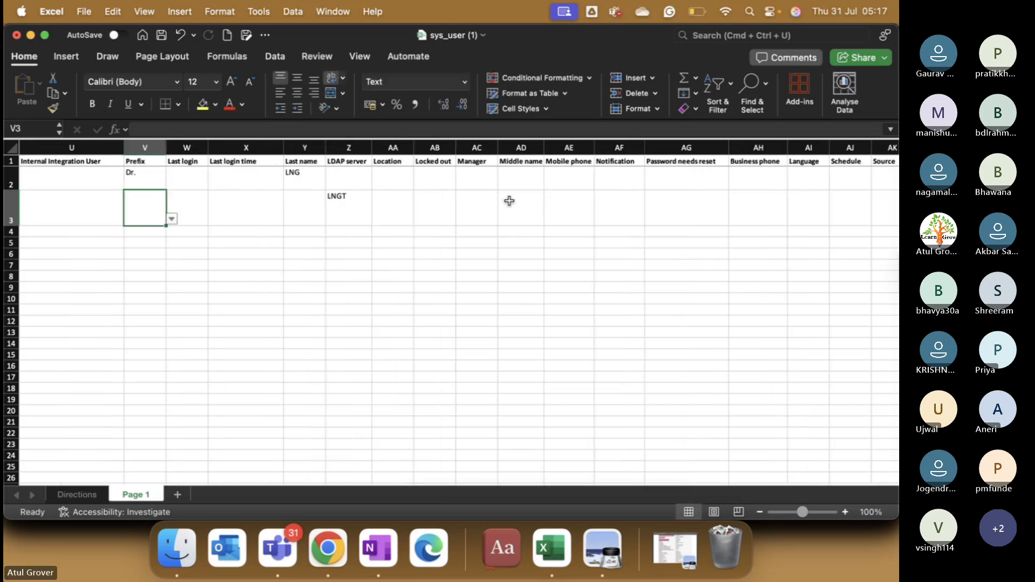
key("Left")
key("Left")
key("Left")
key("Left")
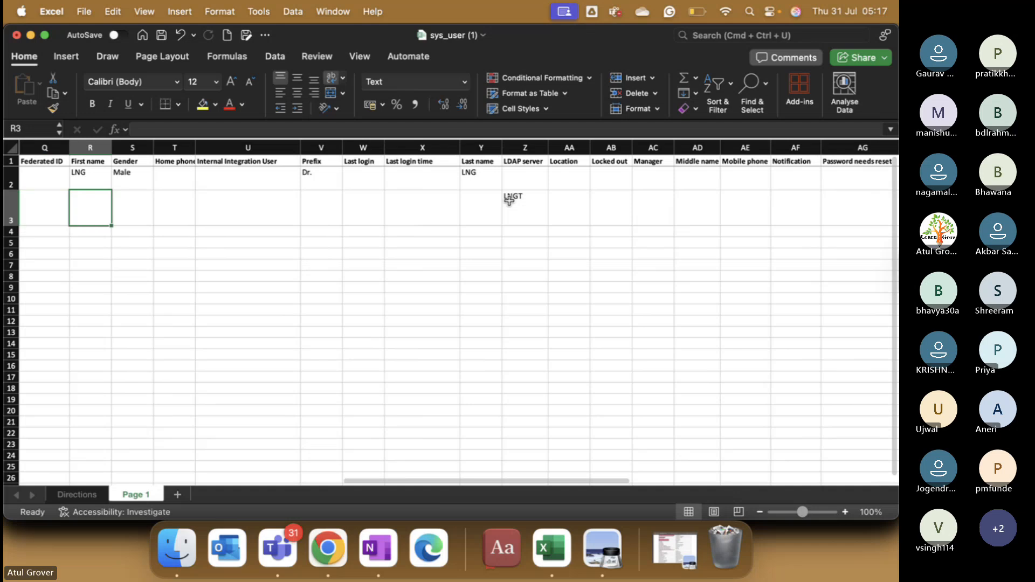
type("LNGT")
key("Right")
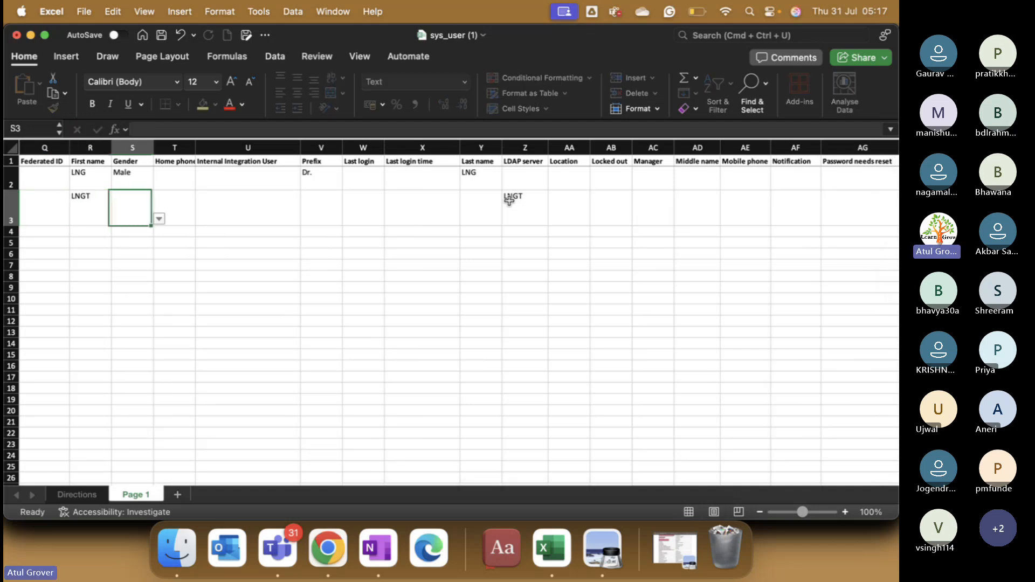
type("F")
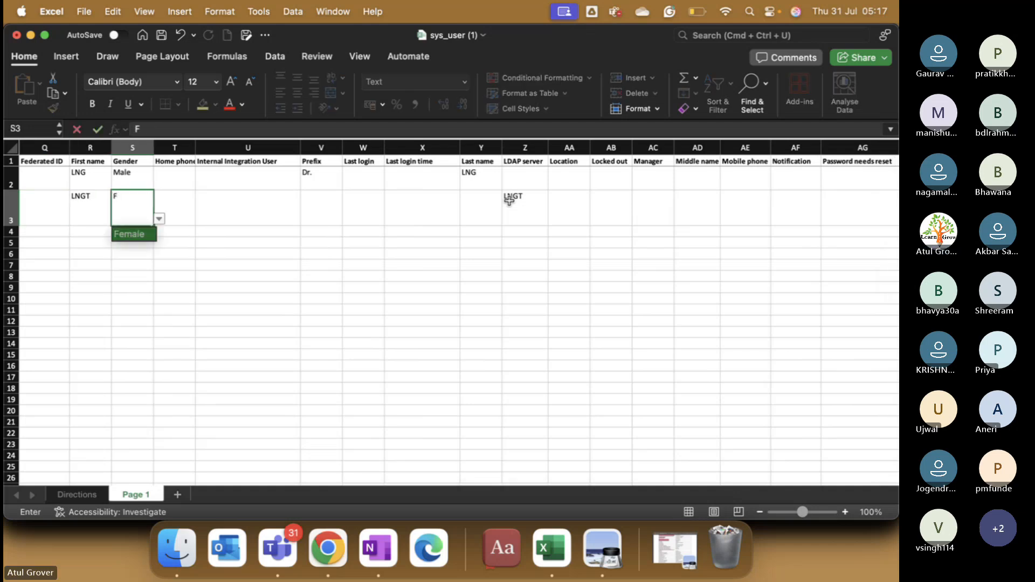
key("Return")
Step: Add the second user's e-mail address and employee number in row 3
key("Up")
key("Left")
key("Left")
key("Left")
key("Left")
key("Left")
key("Left")
key("Left")
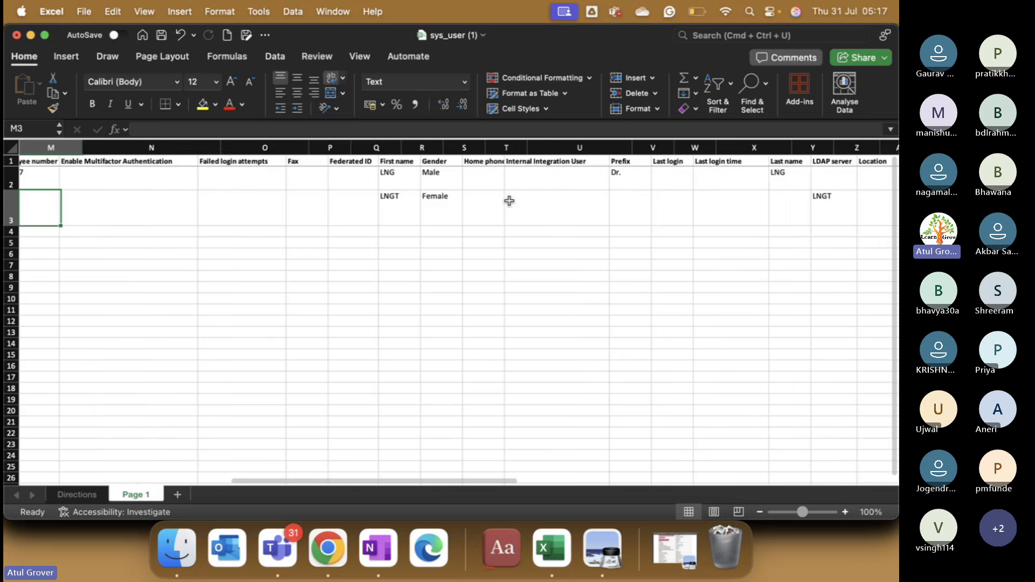
key("Left")
key("Right")
key("Right")
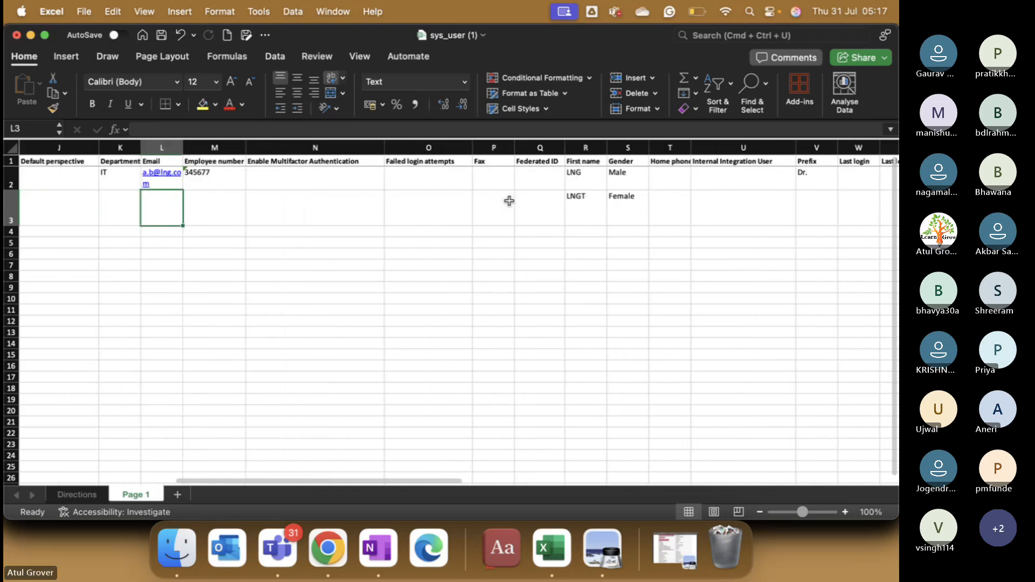
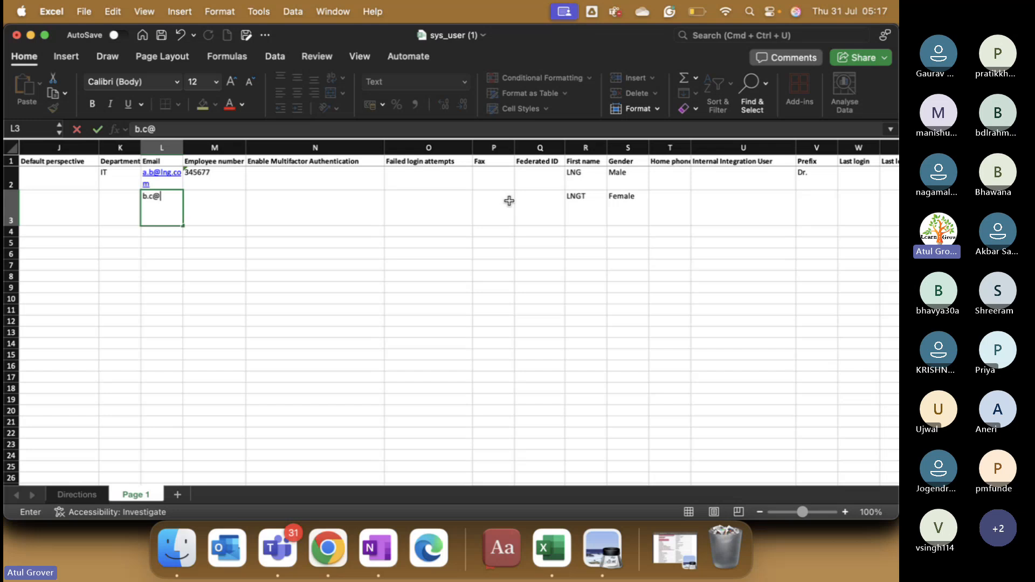
key("Tab")
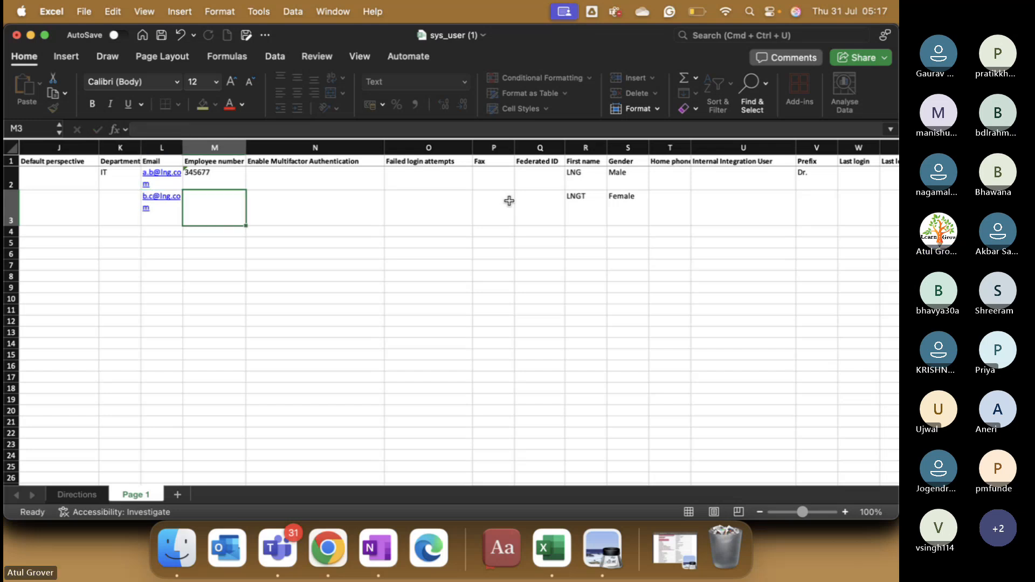
type("475856")
key("Left")
key("Left")
key("Left")
key("Left")
key("Left")
key("Left")
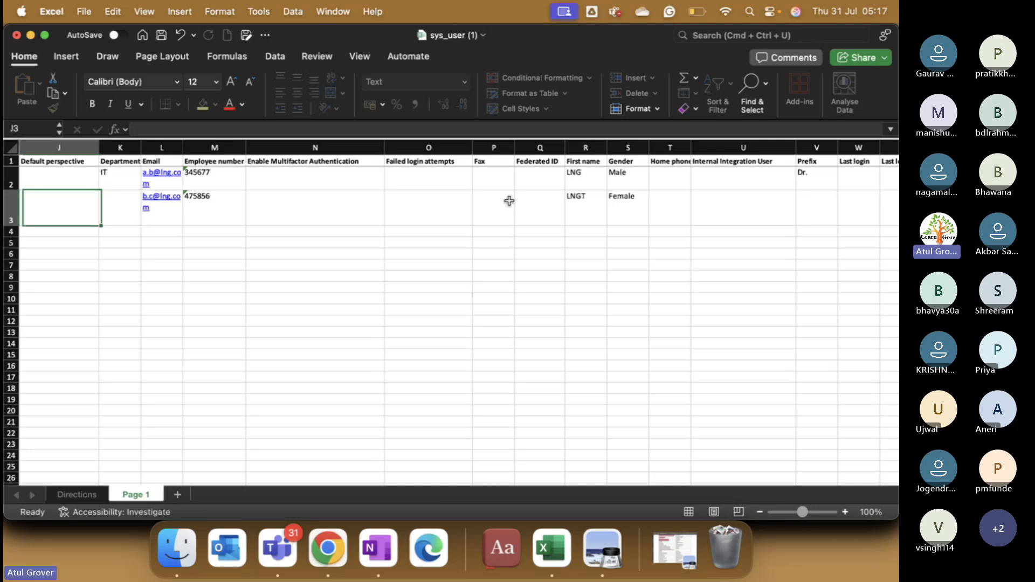
key("Left")
key("Left")
key("Left")
key("Left")
key("Left")
key("Left")
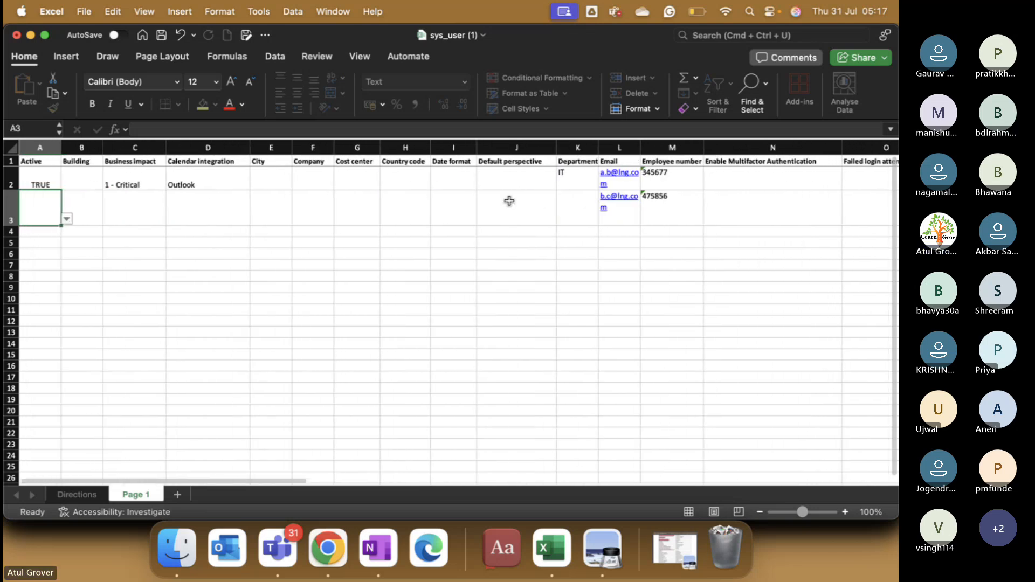
Step: Choose TRUE for Active in cell A3, save sys_user (1), and switch back to Chrome
left_click(67, 219)
left_click(56, 236)
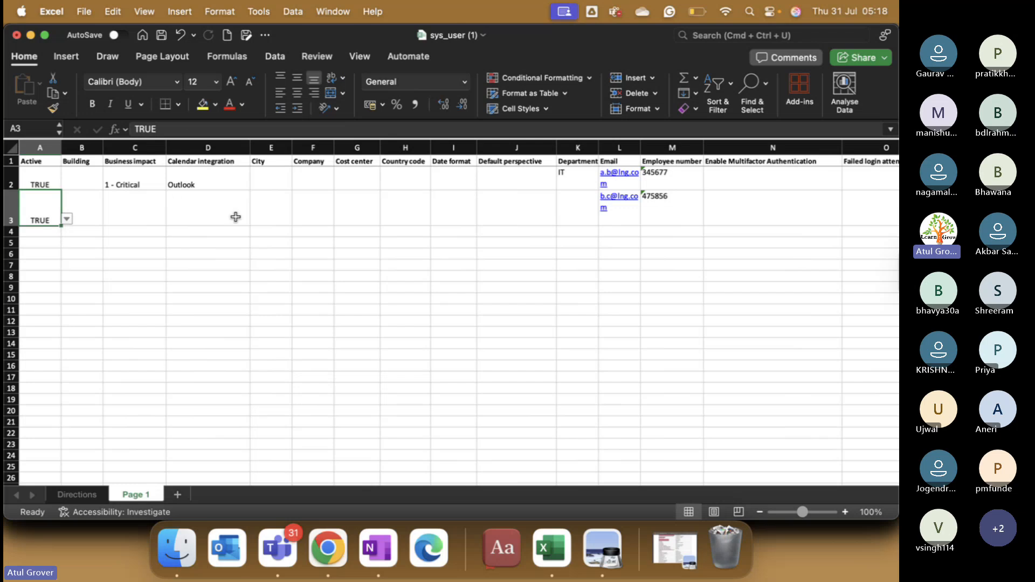
left_click(162, 35)
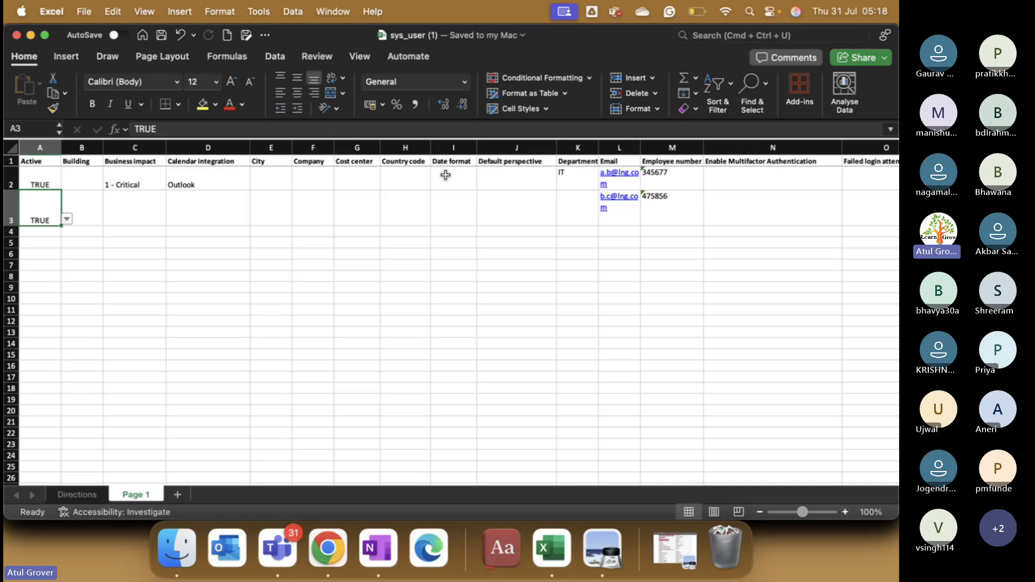
left_click(322, 555)
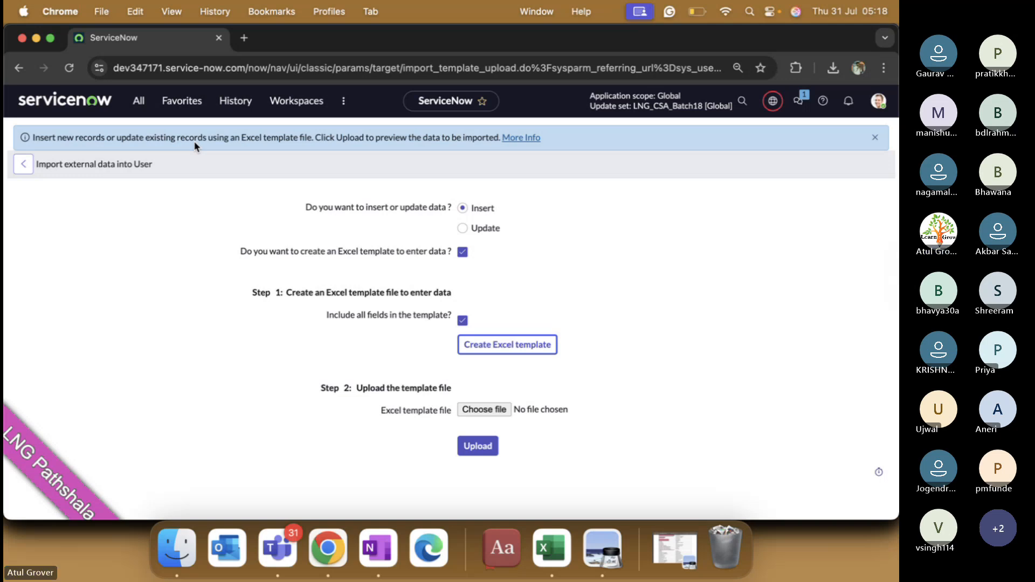
Step: Filter the navigator for 'Load data' and open System Import Sets > Load Data
left_click(138, 101)
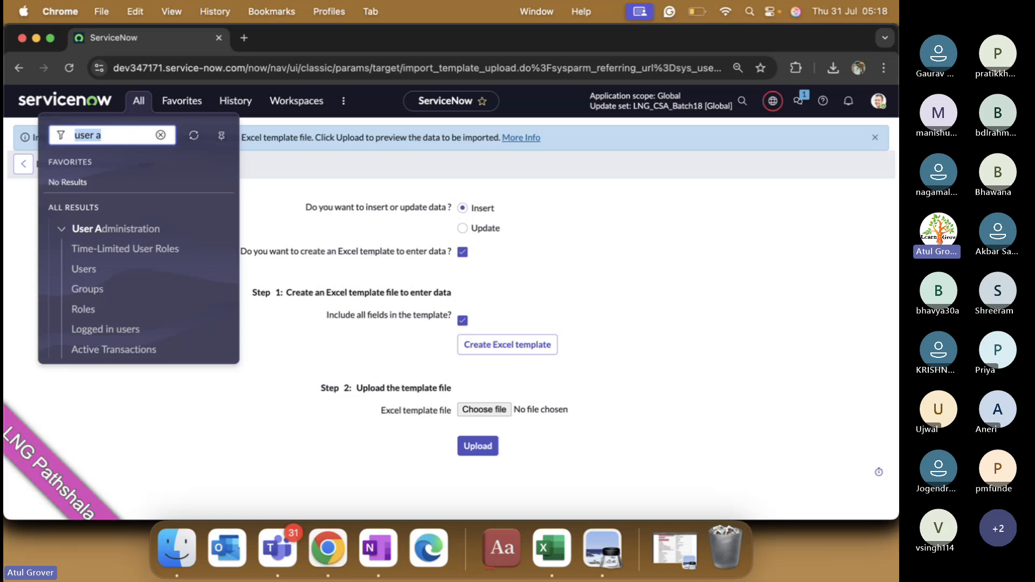
type("data sou")
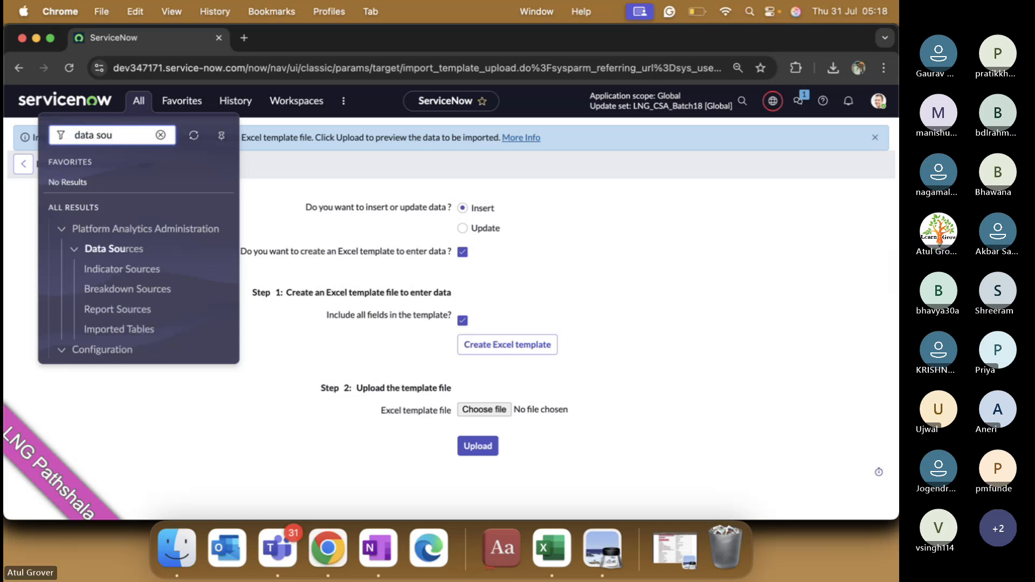
key("BackSpace")
key("BackSpace")
key("BackSpace")
key("BackSpace")
type("load")
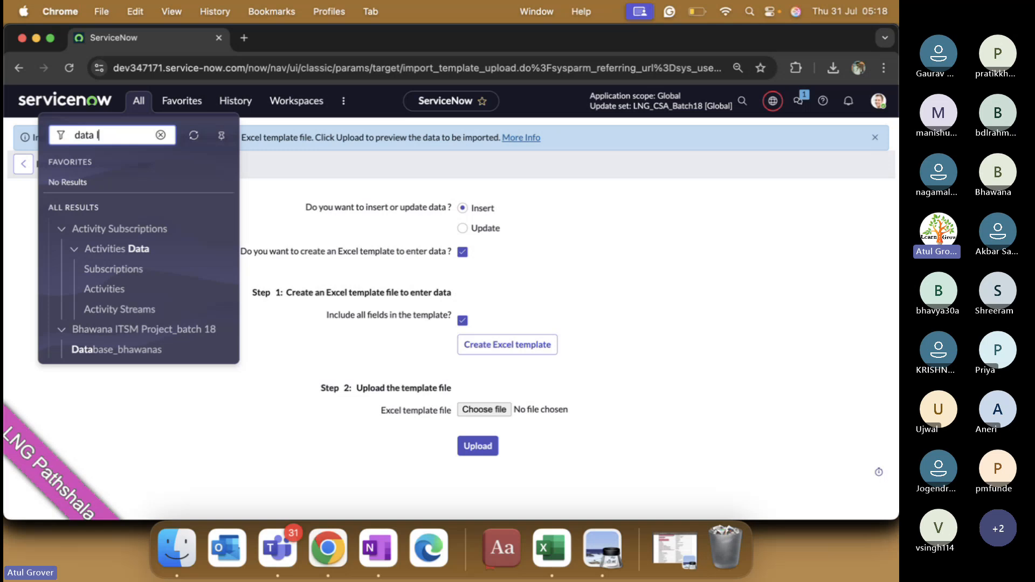
key("BackSpace")
key("BackSpace")
key("BackSpace")
key("BackSpace")
key("BackSpace")
key("BackSpace")
key("BackSpace")
key("BackSpace")
key("BackSpace")
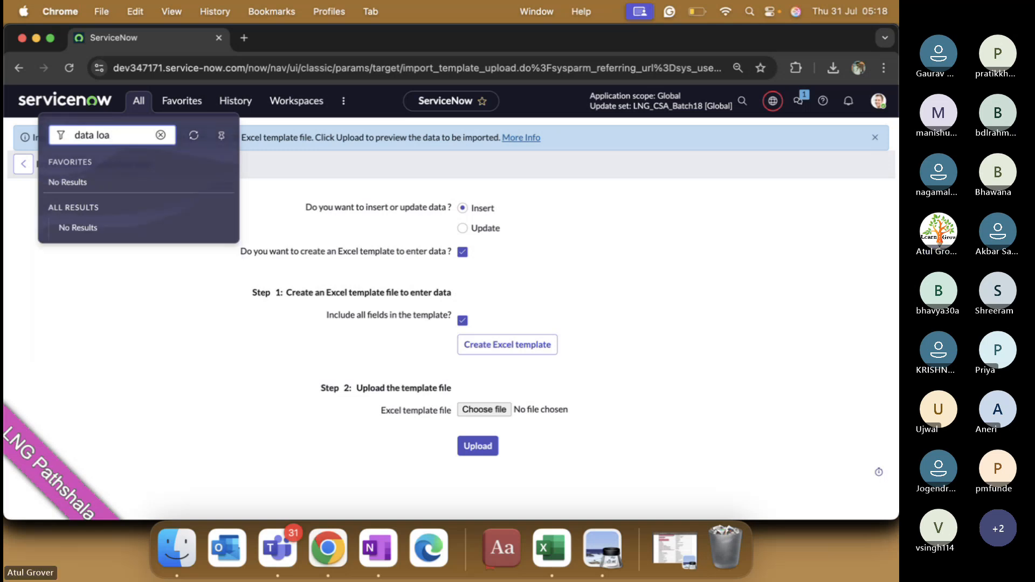
type("Load data")
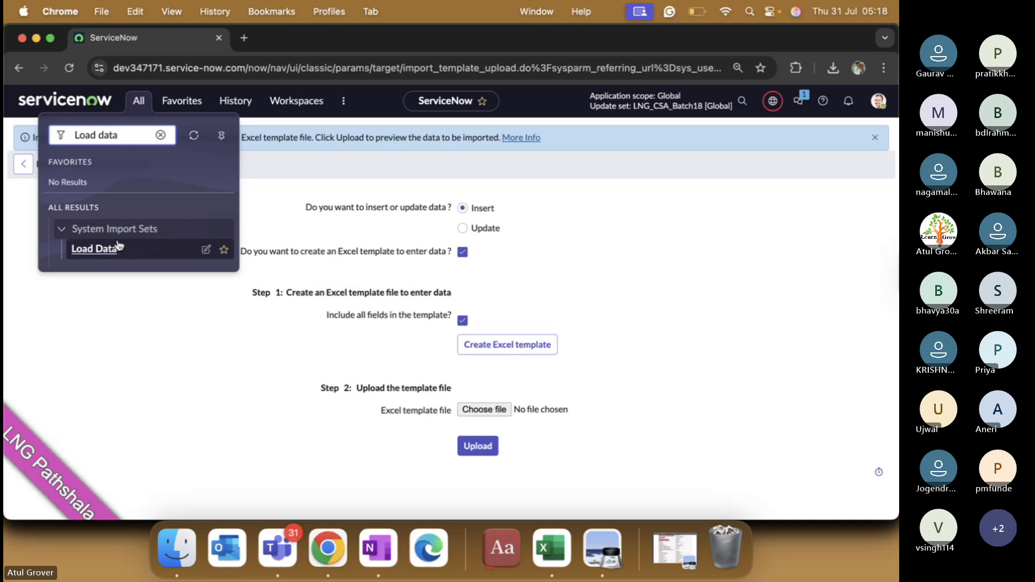
left_click(91, 253)
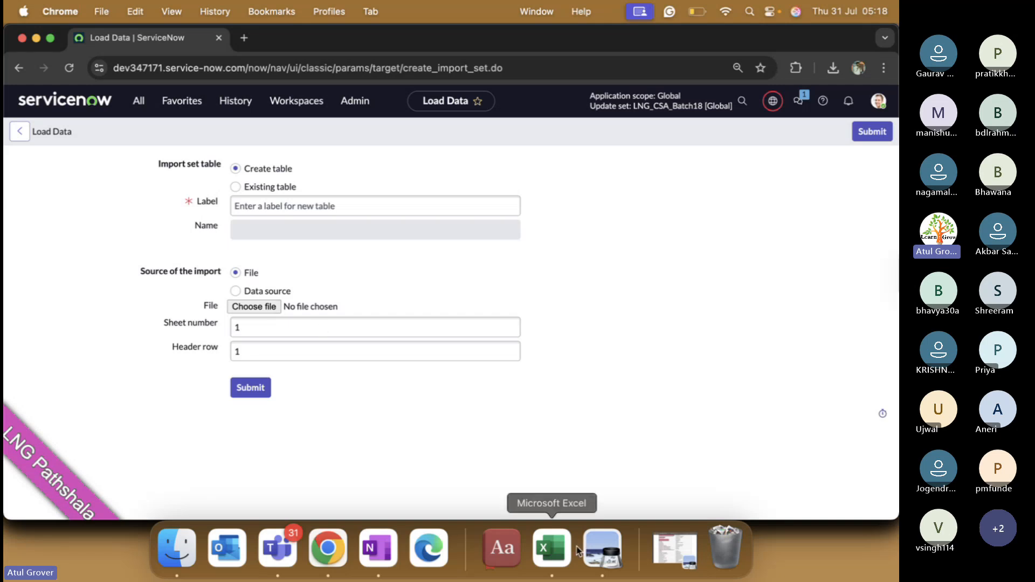
Step: Switch through Excel and Chrome to the LNG - CSA Batch18 Teams meeting window
left_click(551, 548)
key("super+Tab")
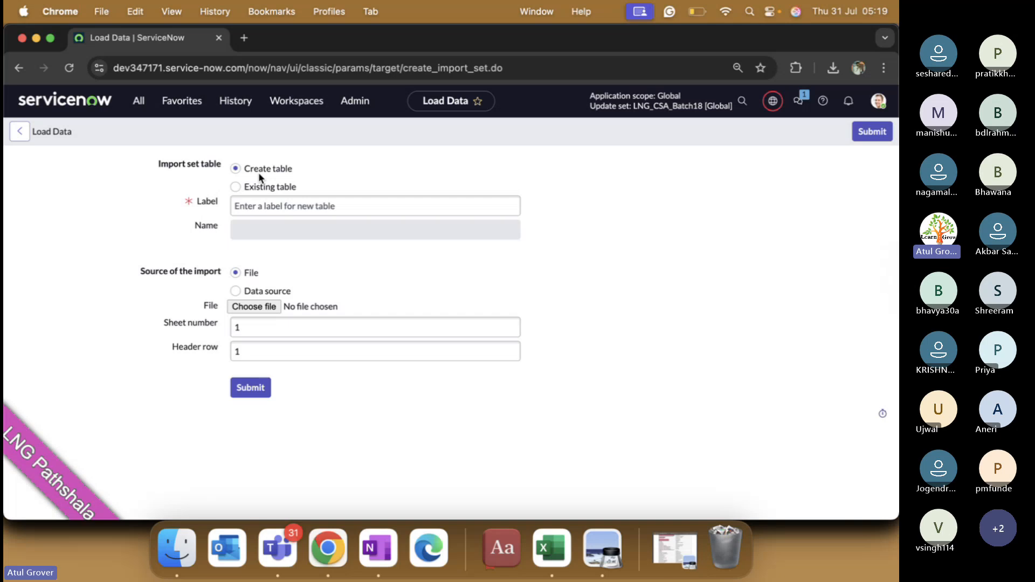
key("super+Tab")
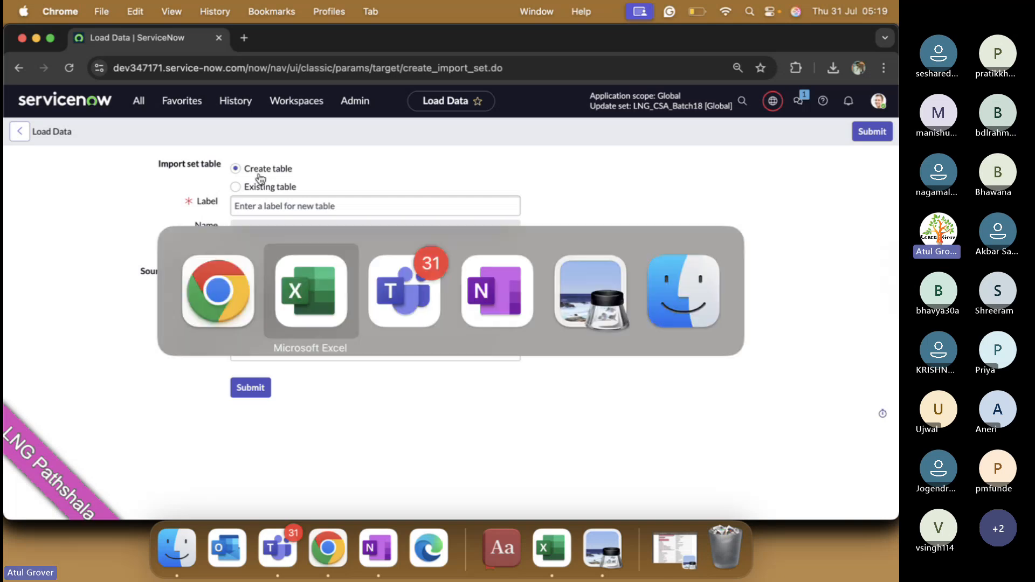
key("super+Tab")
mouse_move(258, 173)
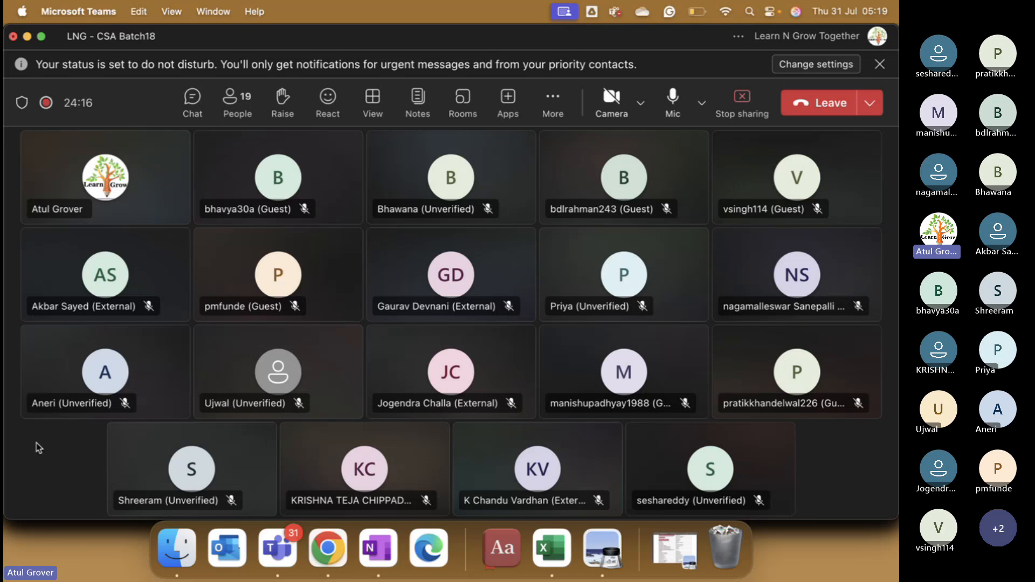
Step: Return to the sys_user (1) workbook showing the two sample user rows
key("super+Tab")
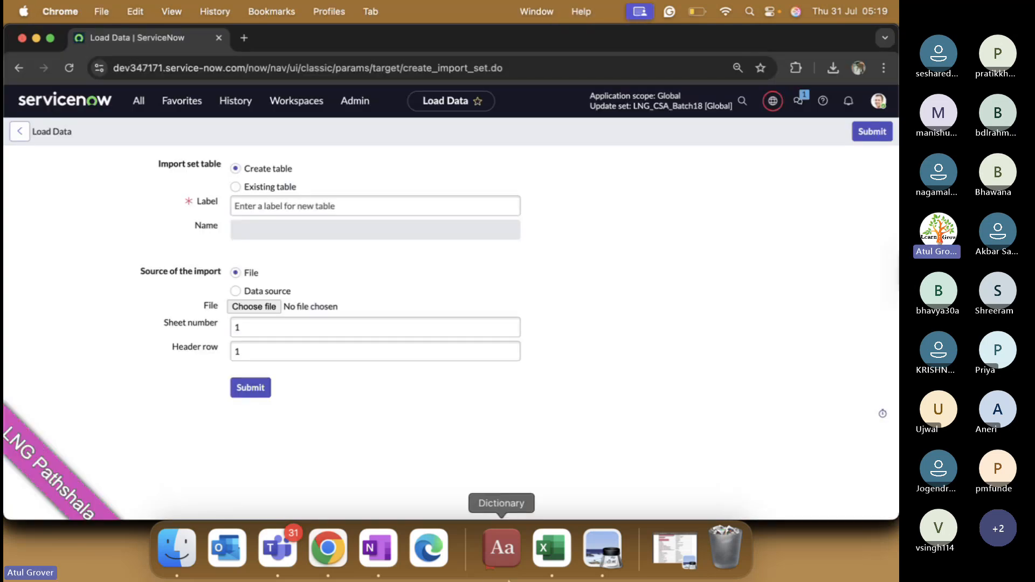
left_click(551, 547)
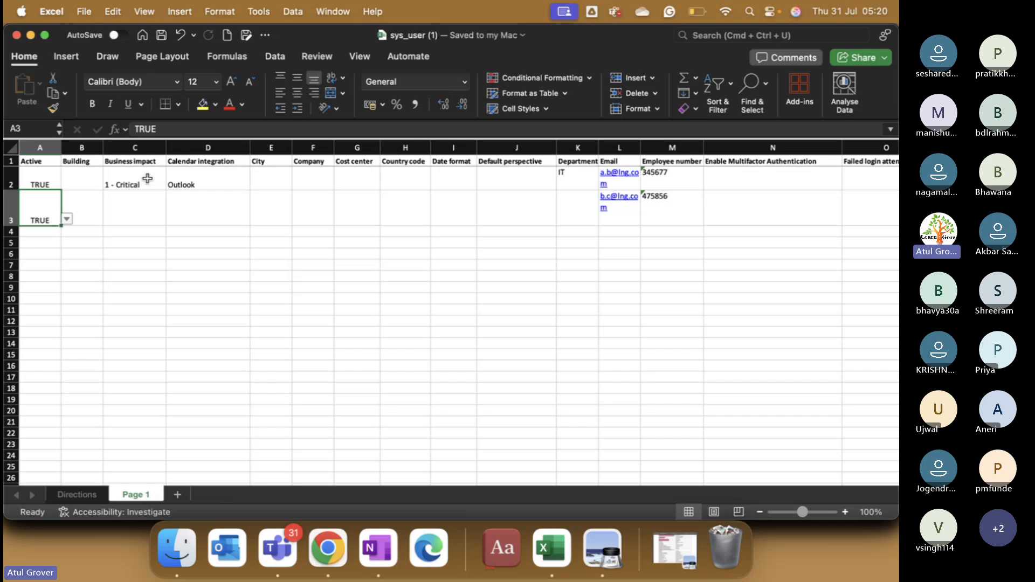
left_click(365, 561)
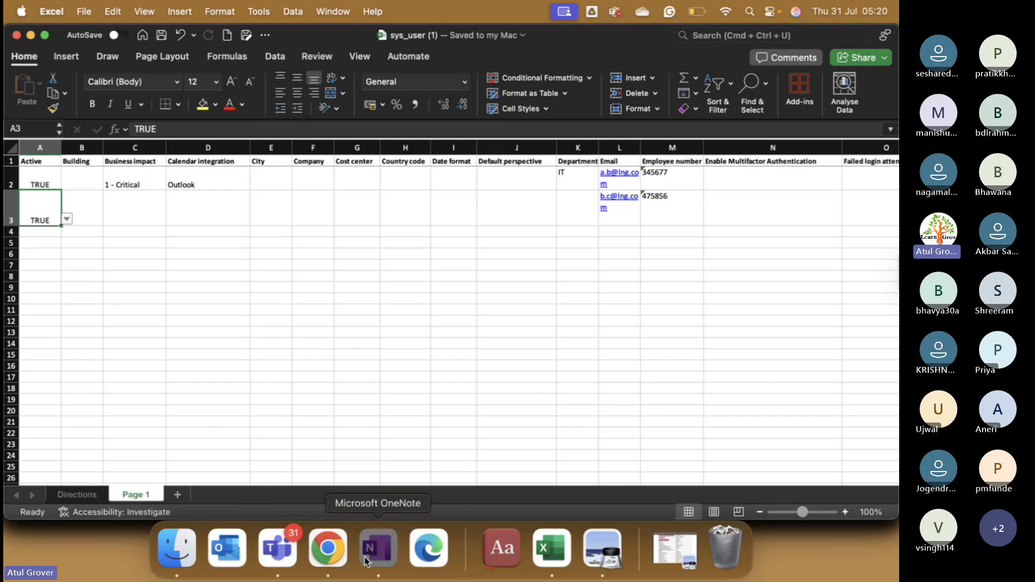
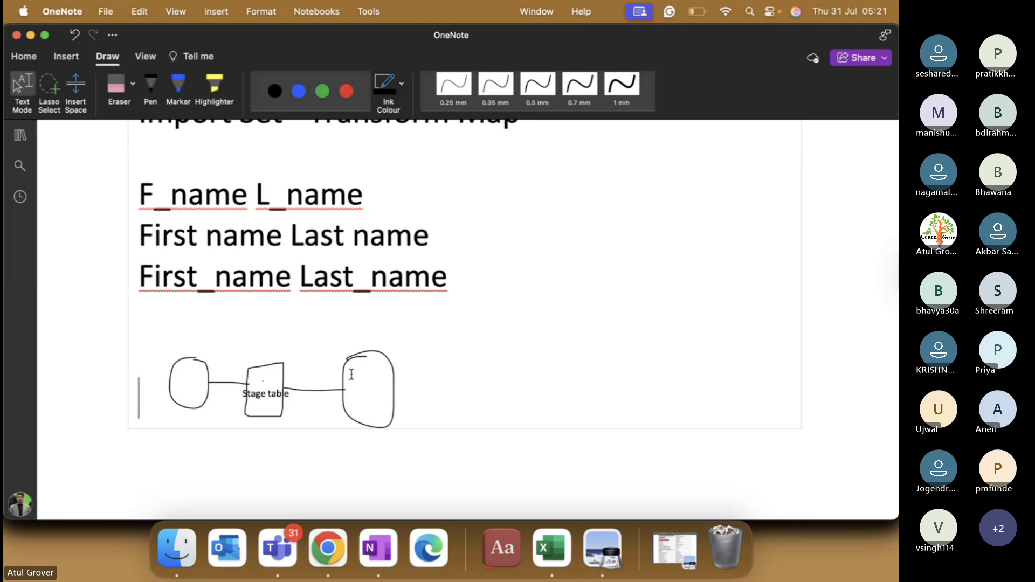
Step: Delete the connector line between the Stage table box and the right oval
left_click_drag(352, 374, 382, 393)
left_click(380, 393)
left_click(310, 391)
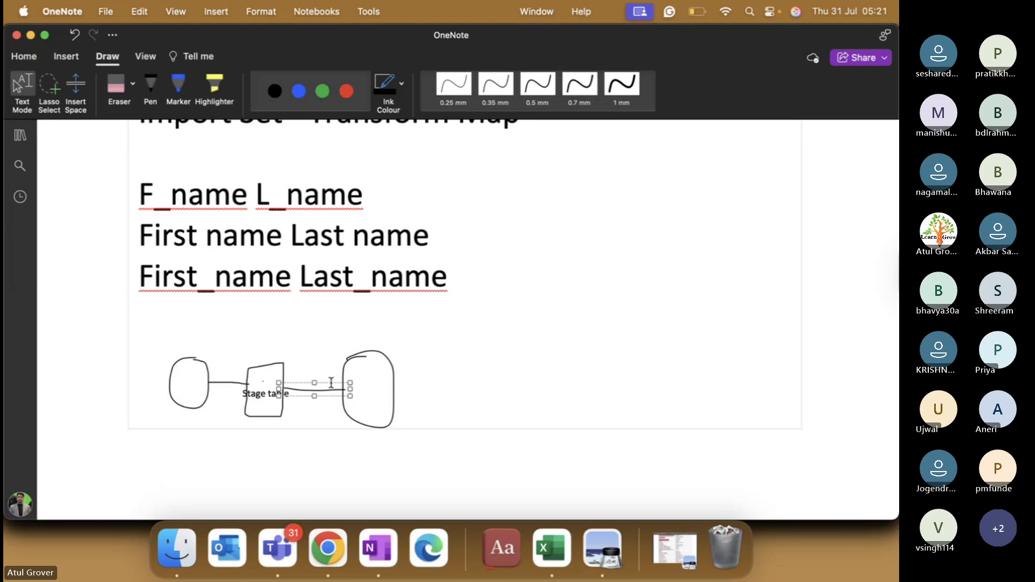
left_click_drag(350, 383, 400, 366)
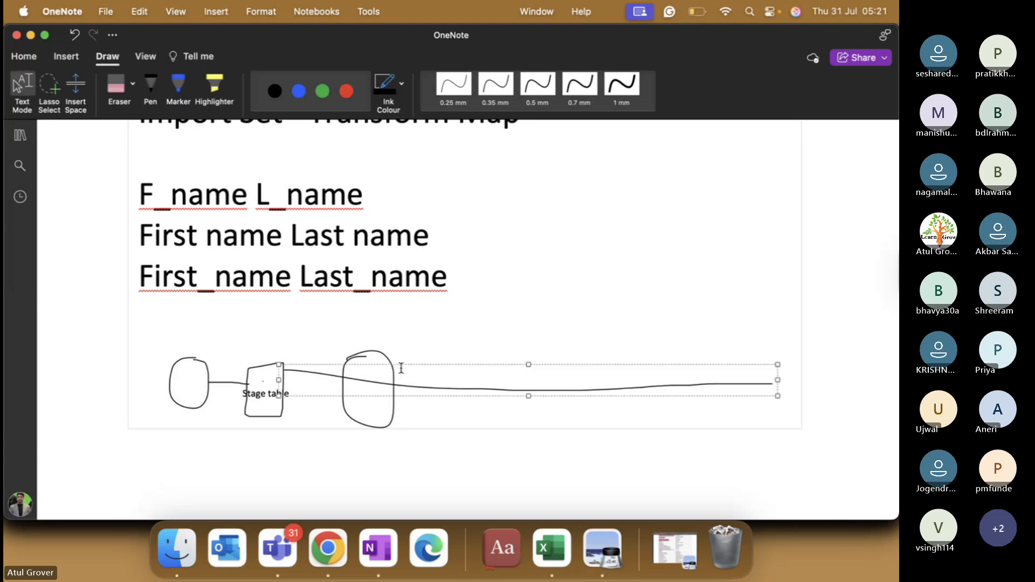
key("super+z")
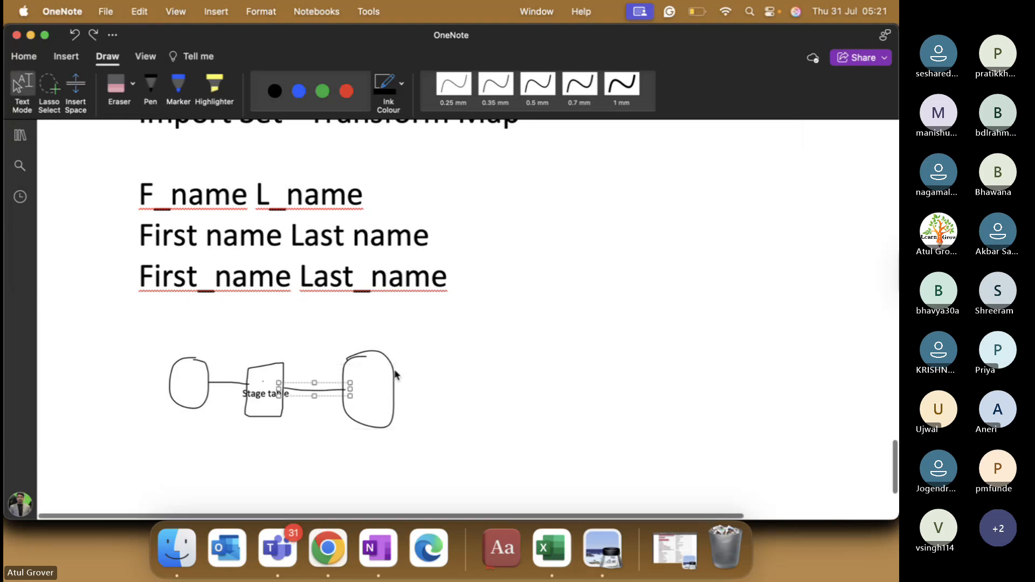
key("Delete")
Step: Put the Stage table label back on its box and bring up the sys_user workbook
left_click(354, 378)
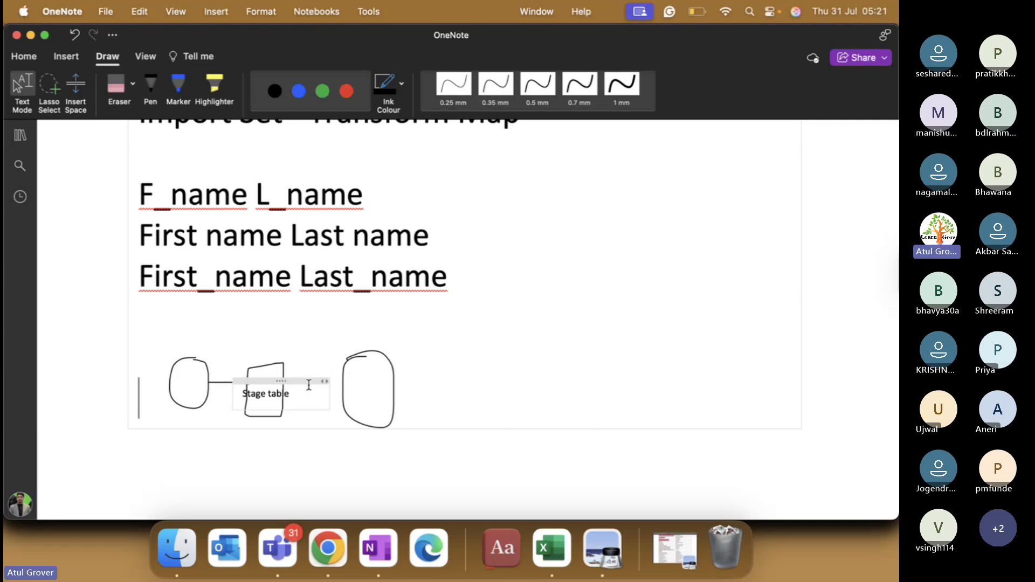
left_click_drag(300, 384, 545, 324)
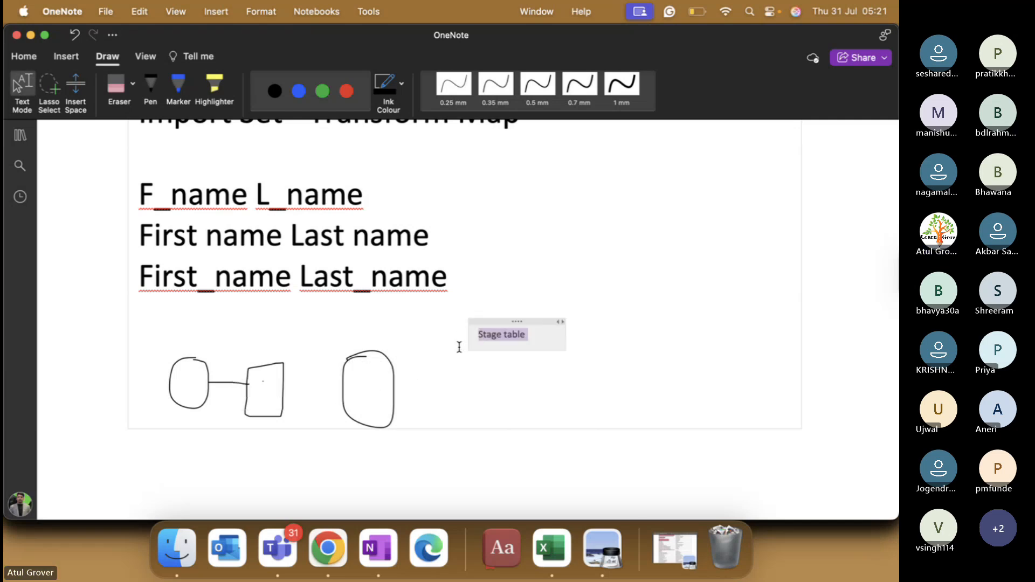
left_click_drag(488, 321, 245, 377)
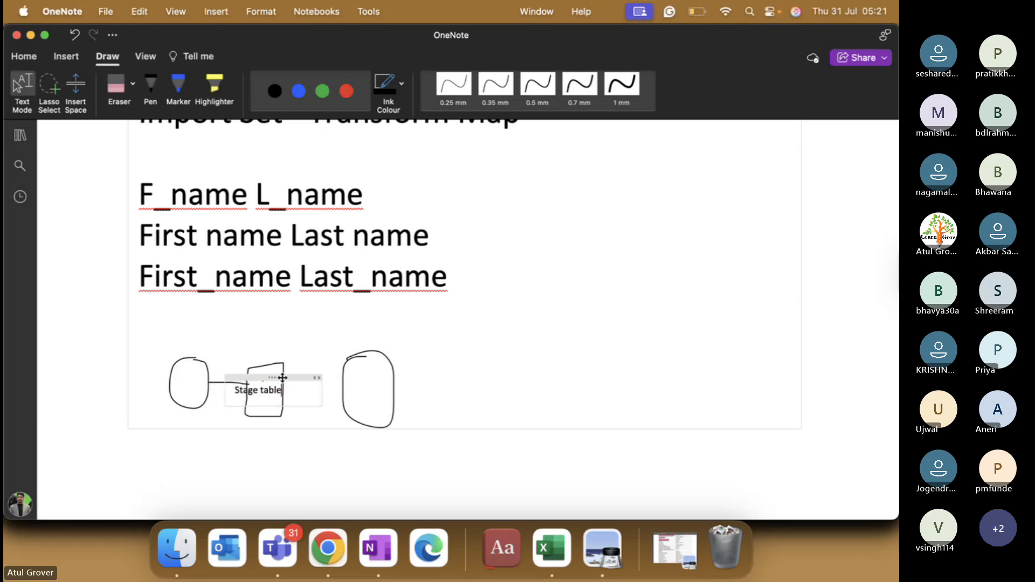
left_click(368, 382)
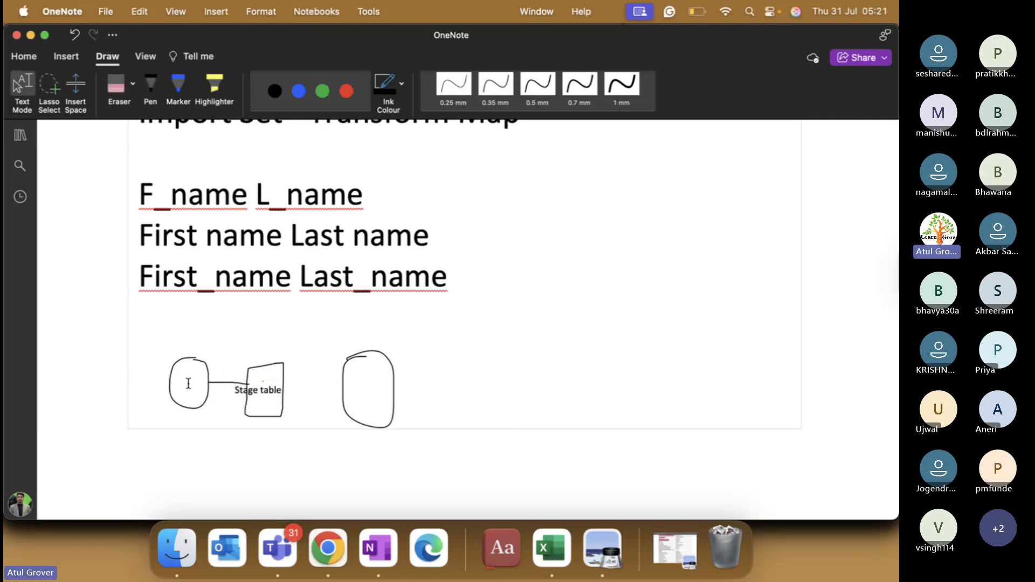
key("super+Tab")
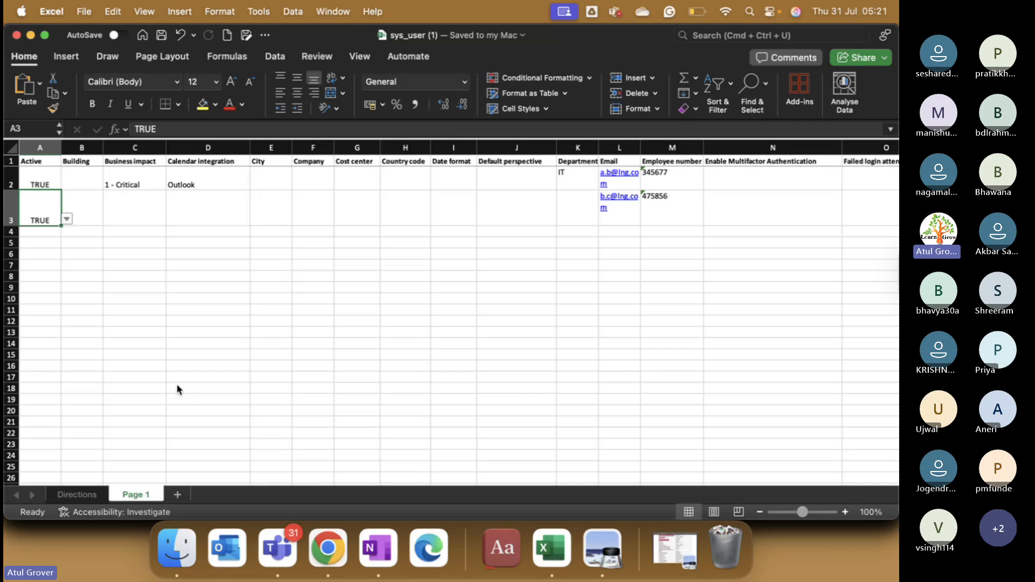
Step: Return from the sys_user workbook to ServiceNow's Load Data page in Chrome
key("super+Tab")
key("super+Tab")
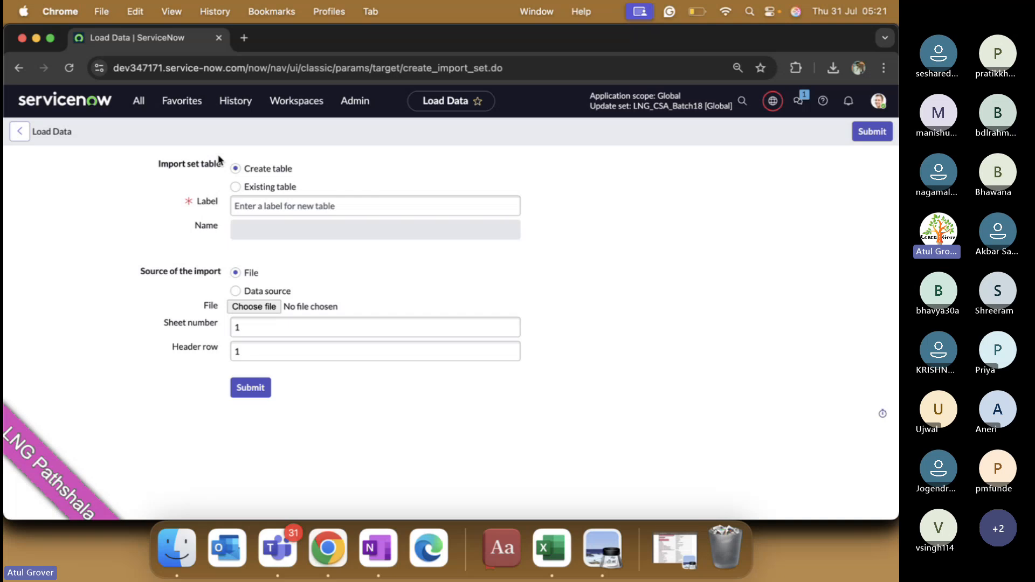
Step: Label the new import table user_lng_lng_batch18 and attach sys_user (1).xlsx as its source file
left_click(266, 213)
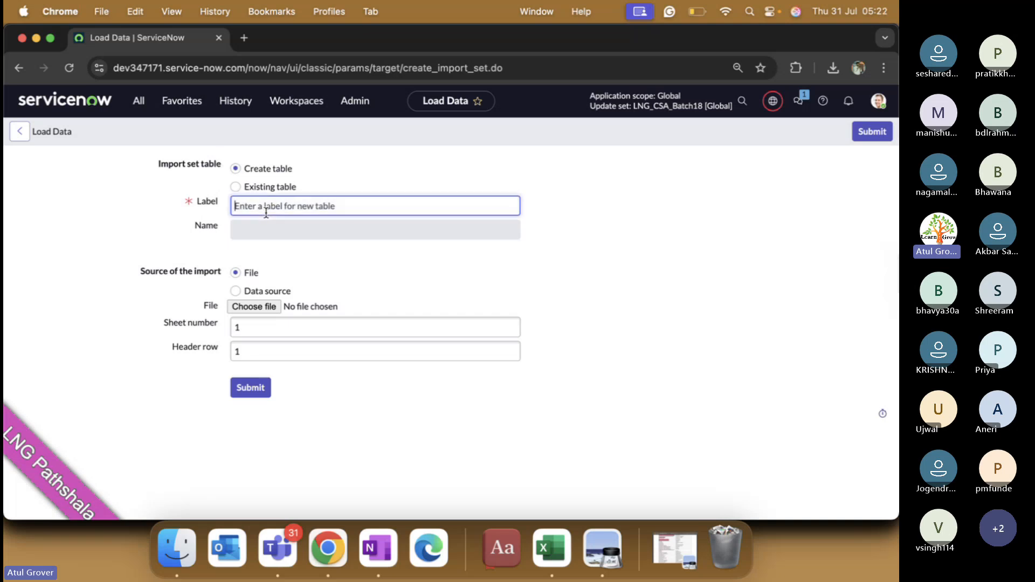
type("user_lng")
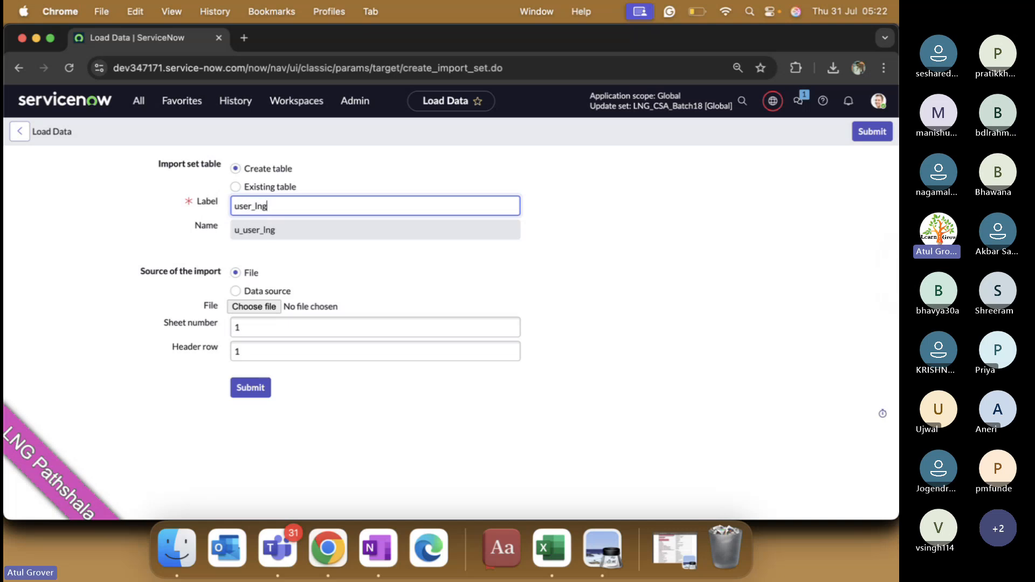
type("_lng_batch18")
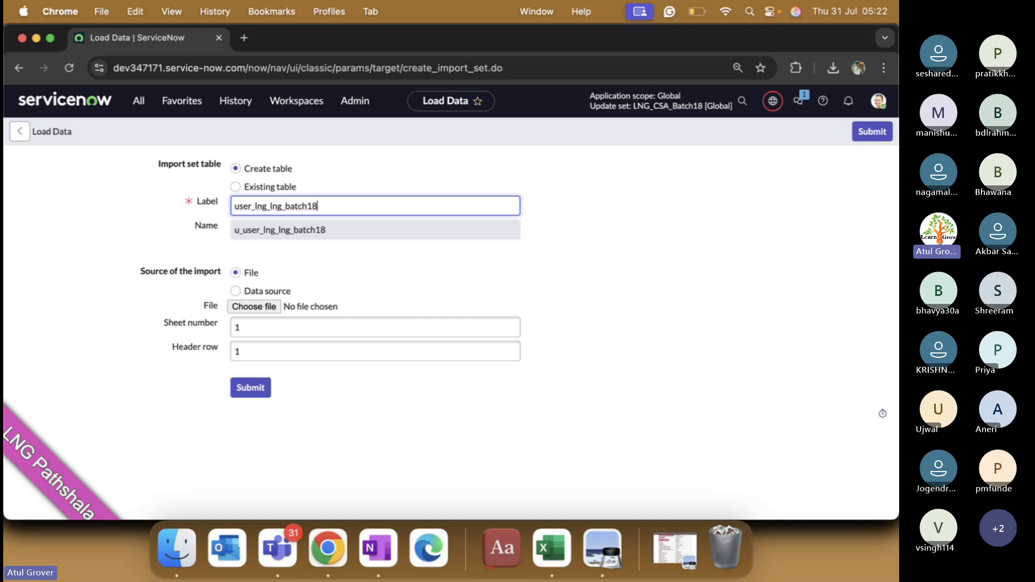
left_click(250, 307)
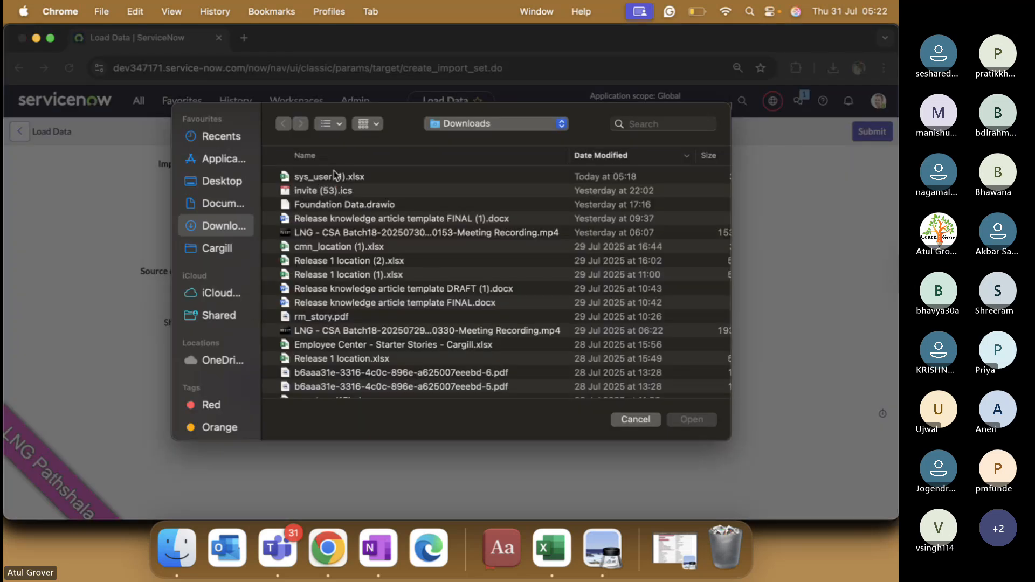
double_click(328, 176)
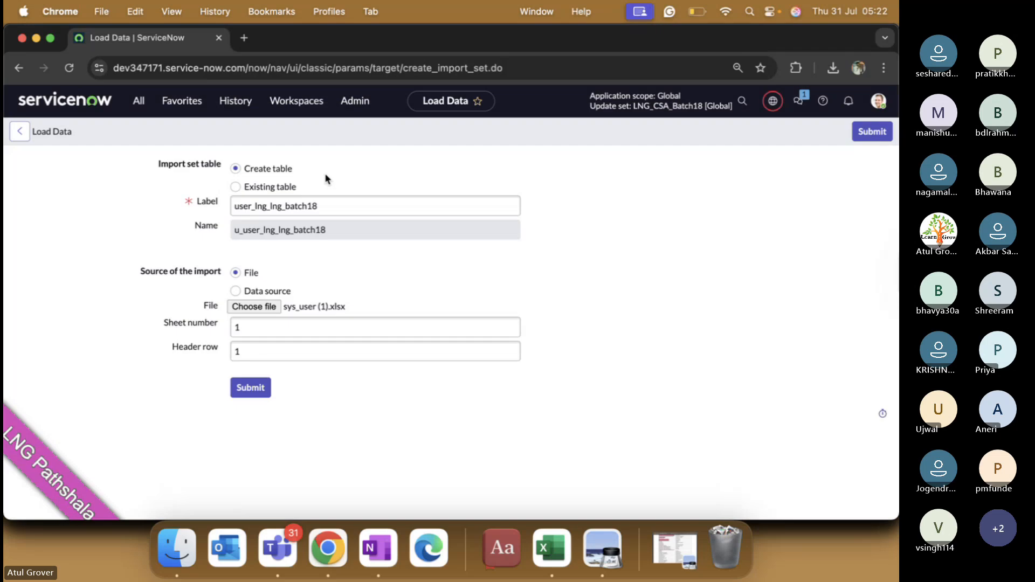
Step: Delete the Directions sheet from sys_user (1).xlsx so only Page 1 remains, and save it
left_click(553, 565)
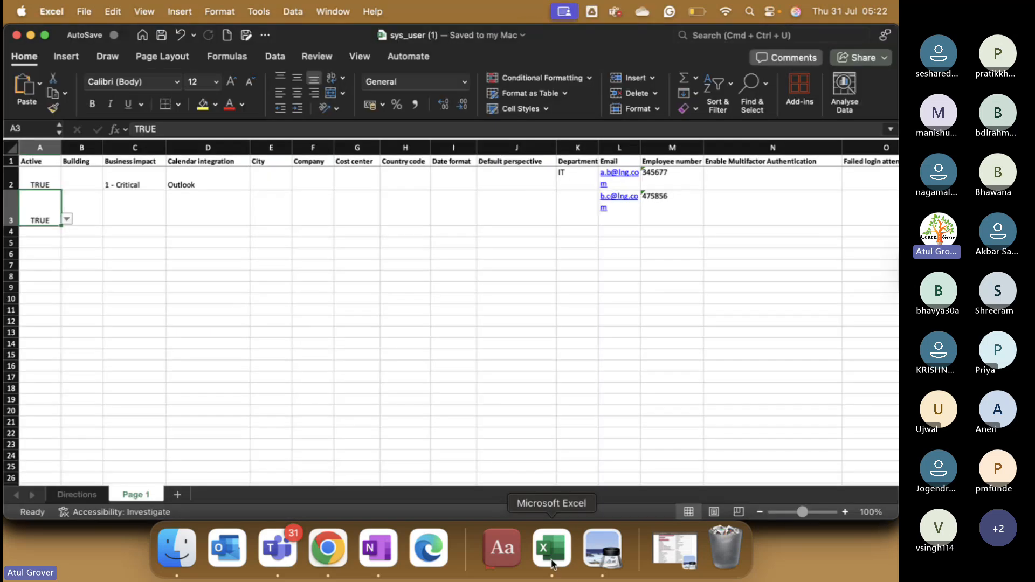
key("super+Tab")
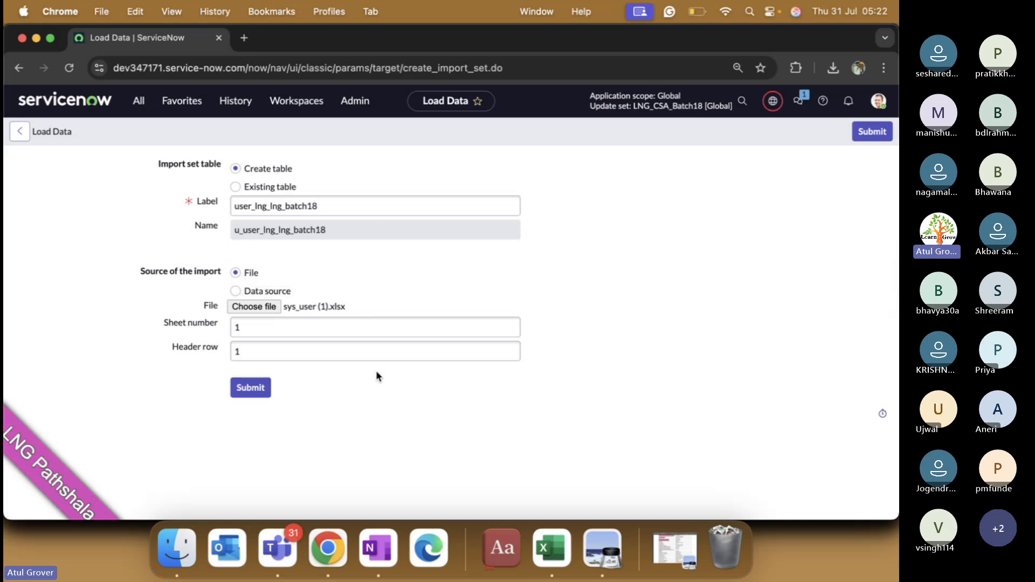
left_click(555, 549)
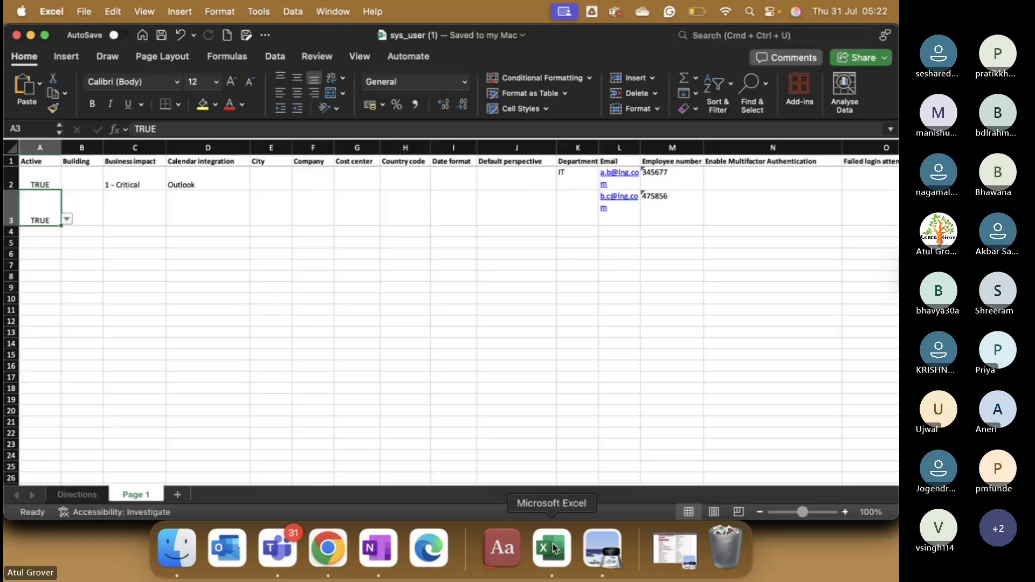
left_click(89, 490)
right_click(87, 494)
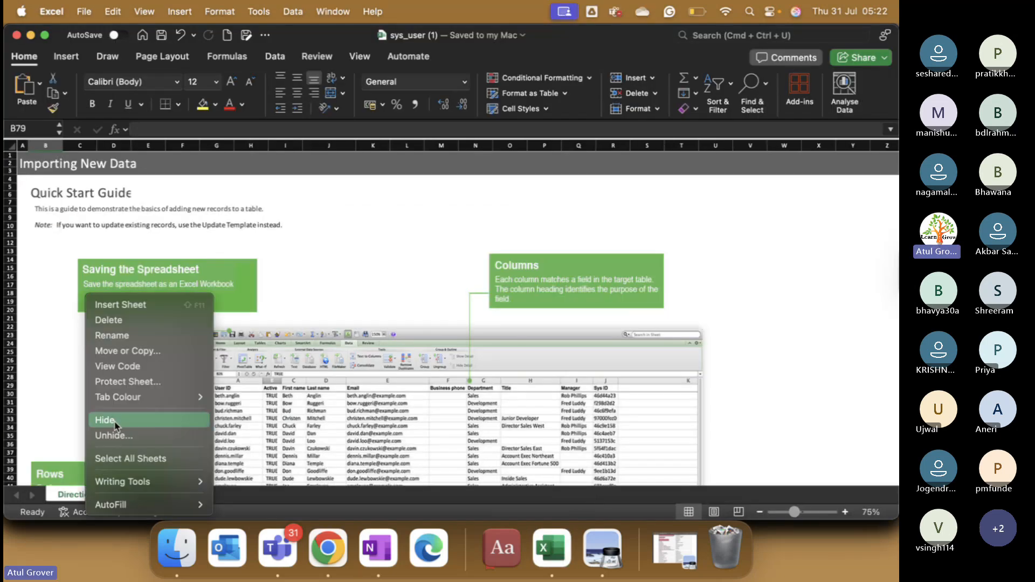
left_click(120, 321)
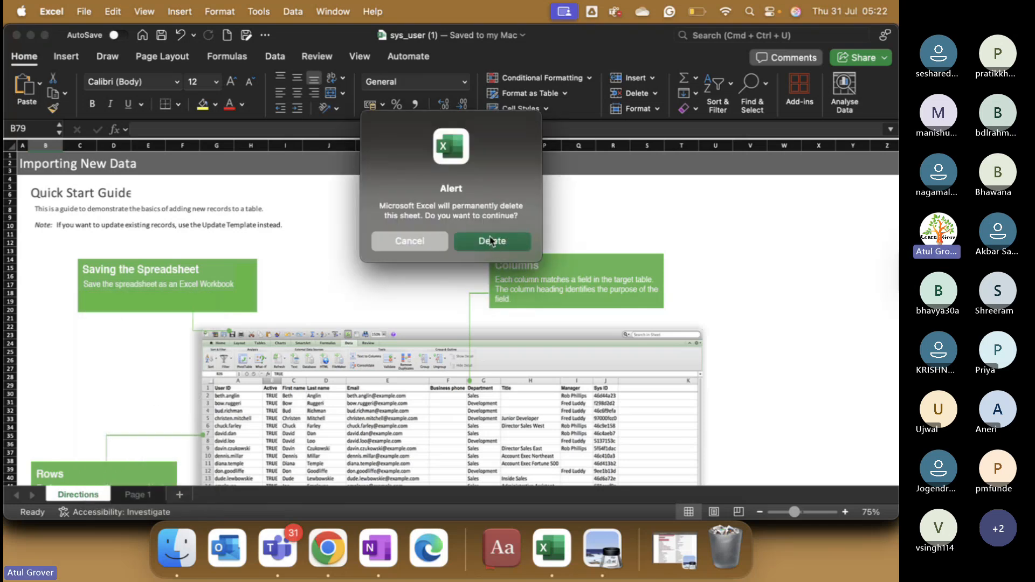
left_click(491, 240)
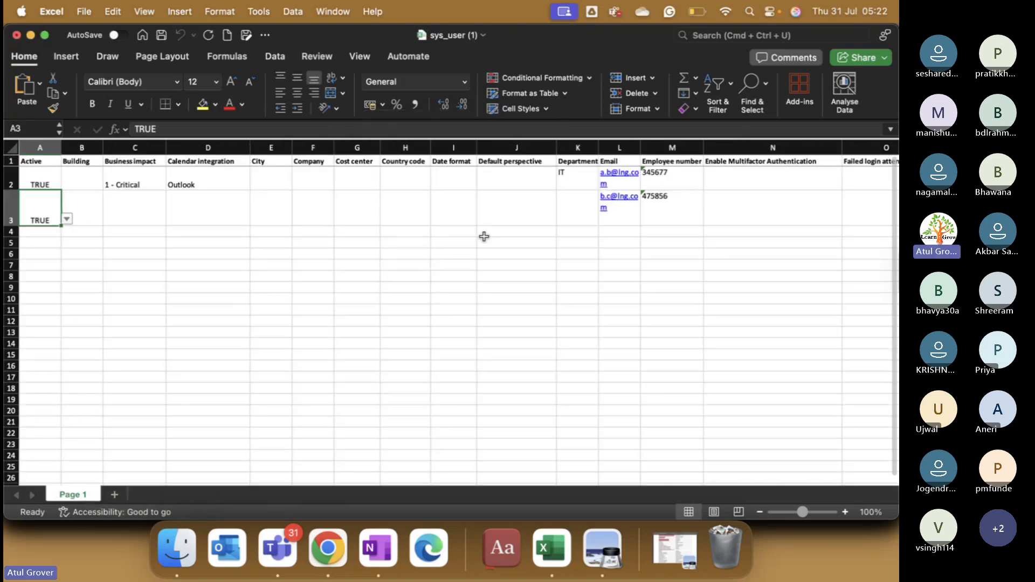
left_click(160, 36)
key("super+Tab")
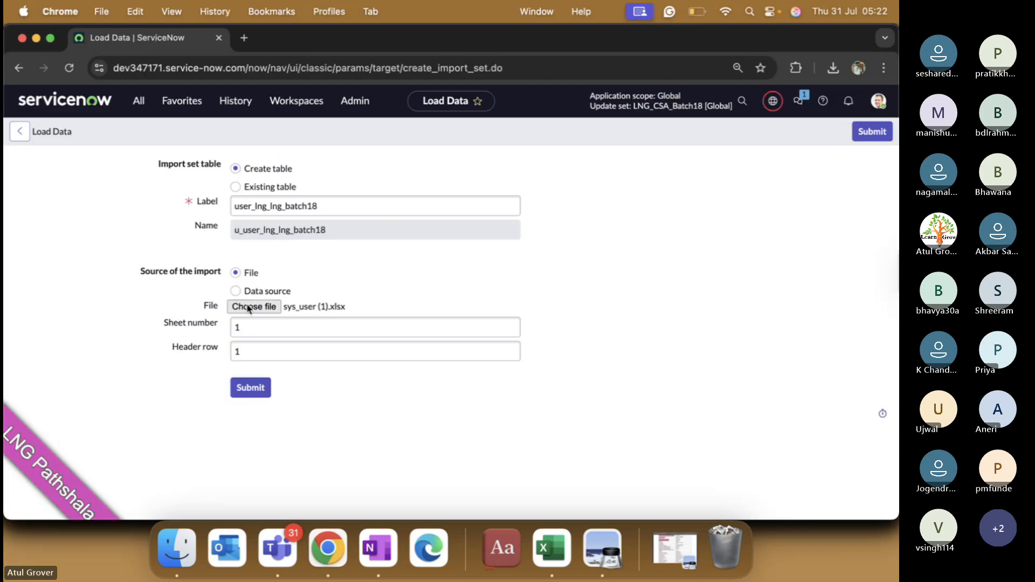
Step: Reattach the updated sys_user (1).xlsx to the Load Data form
left_click(342, 303)
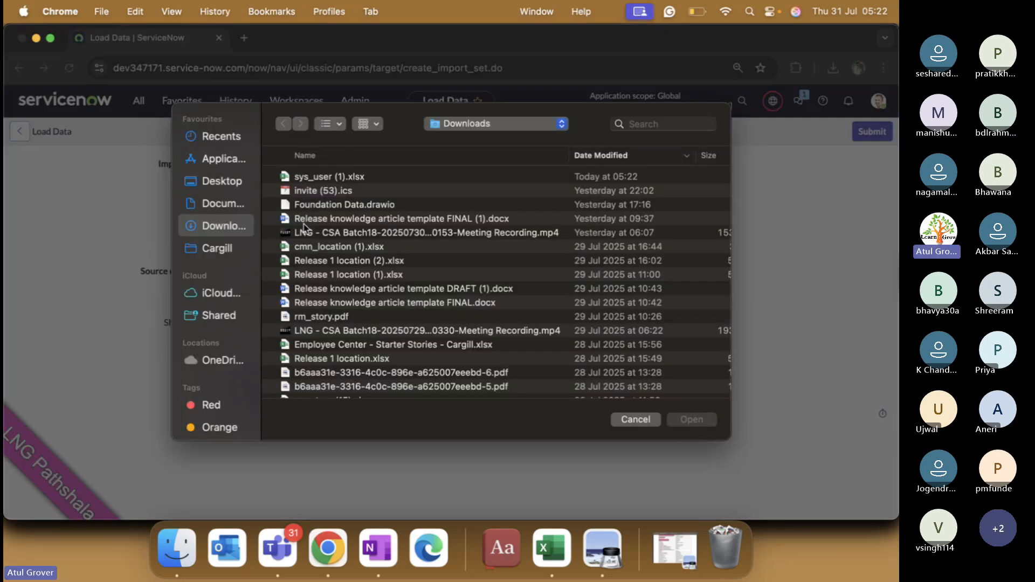
left_click(347, 176)
key("Return")
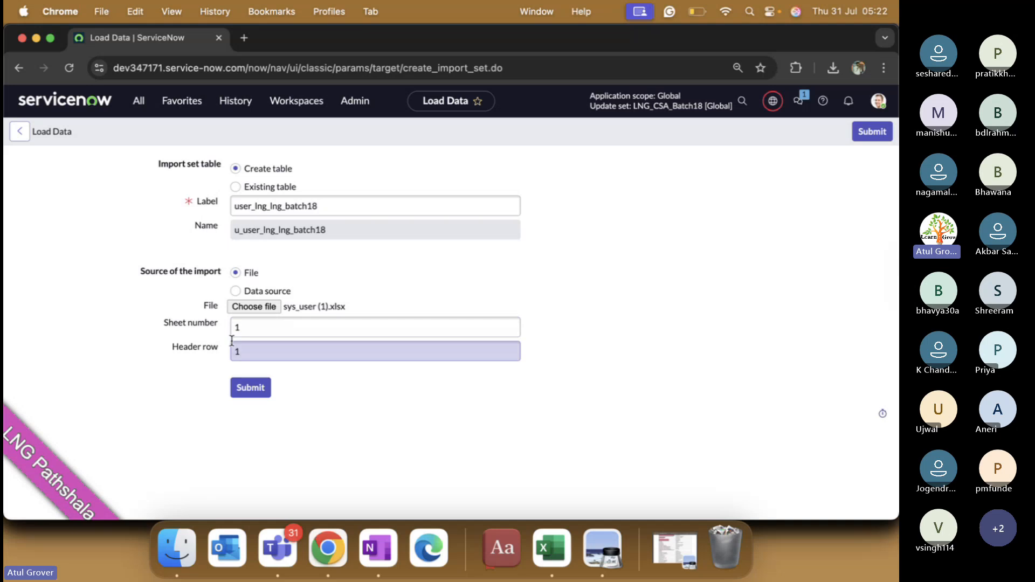
Step: Check the workbook's header row 1 and column A data against sheet number 1 on the form
key("super+Tab")
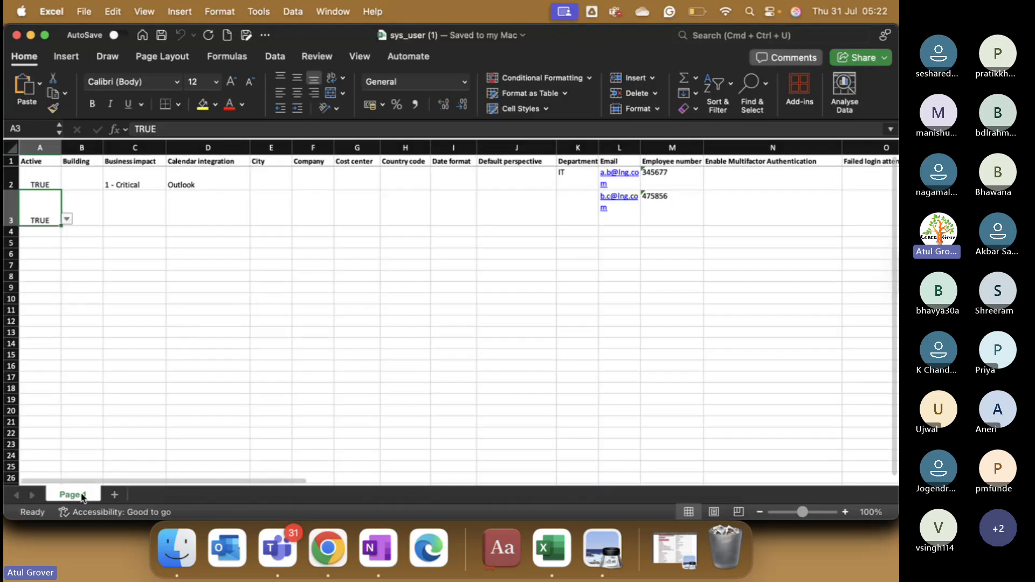
key("super+Tab")
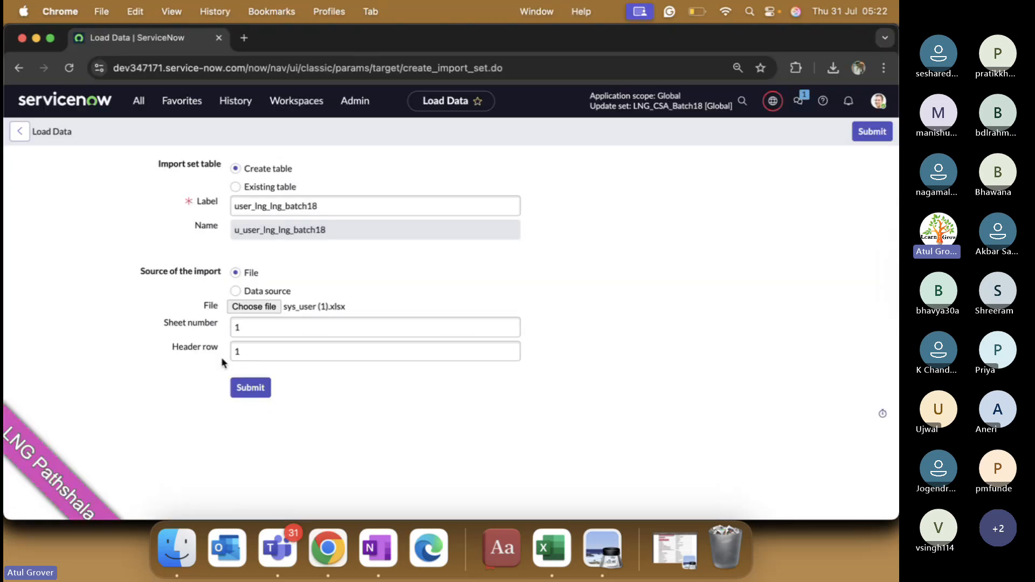
key("super+Tab")
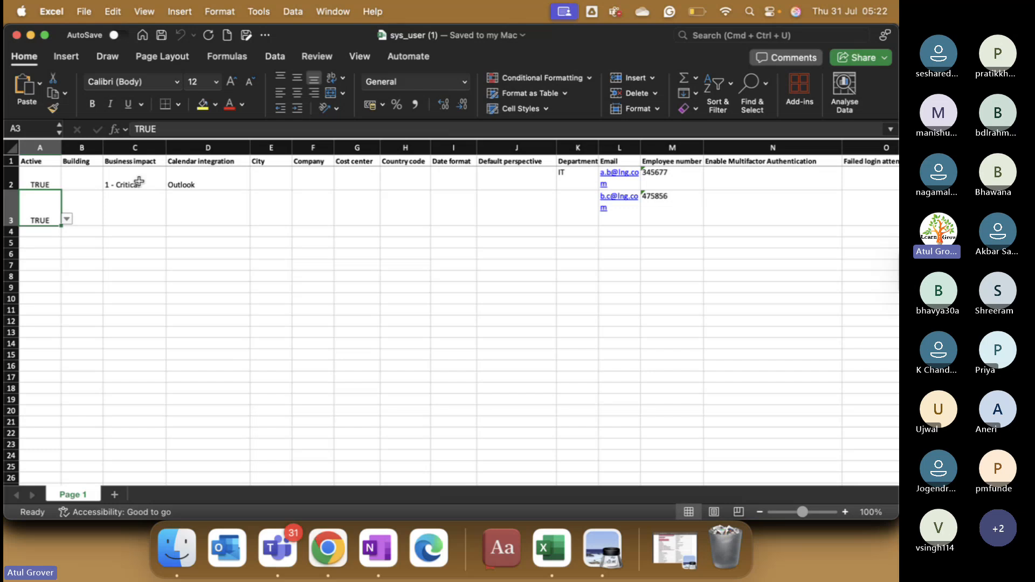
left_click(10, 161)
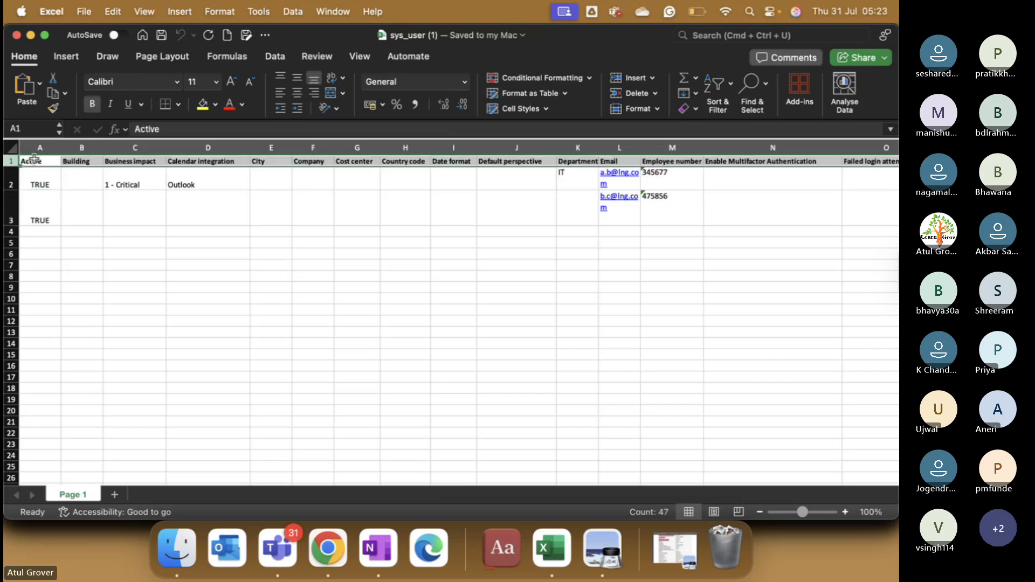
key("super+Tab")
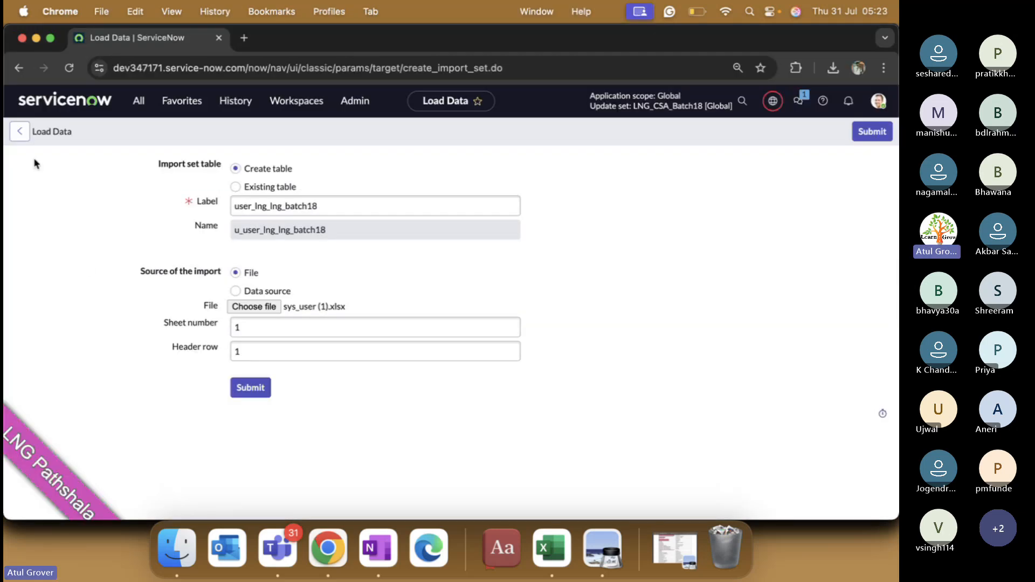
left_click(232, 331)
key("super+Tab")
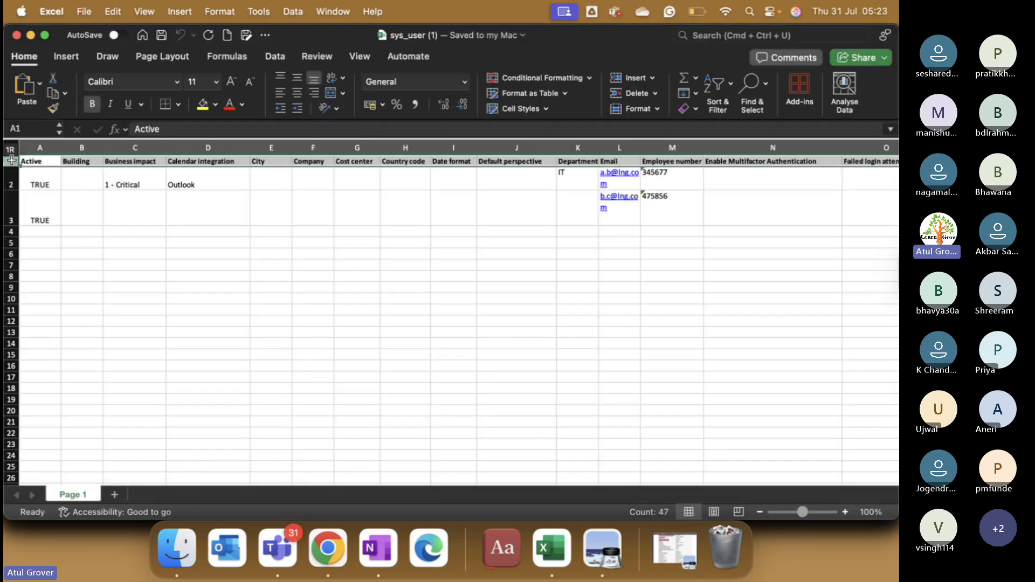
left_click_drag(52, 182, 50, 313)
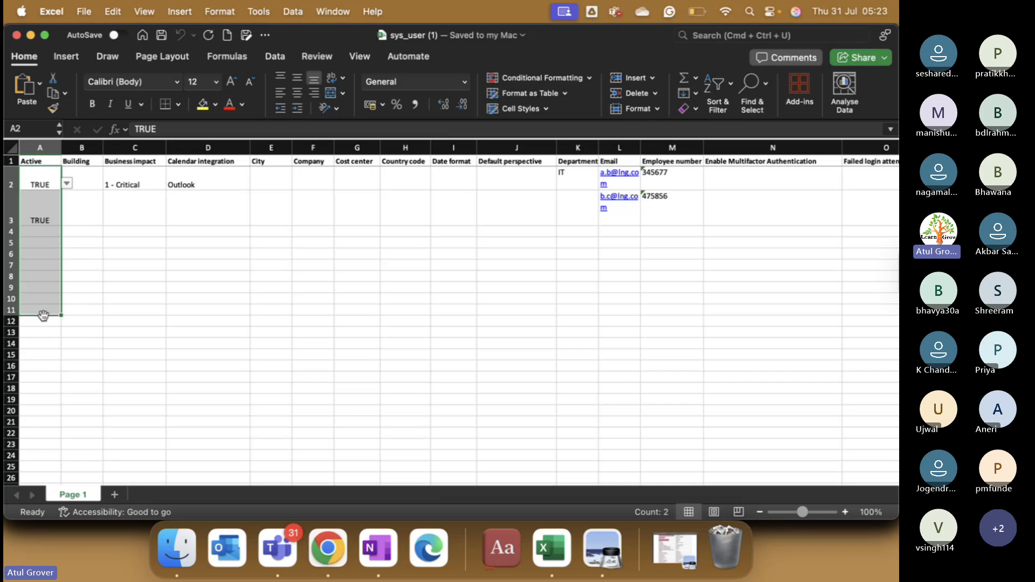
key("super+Tab")
left_click(249, 388)
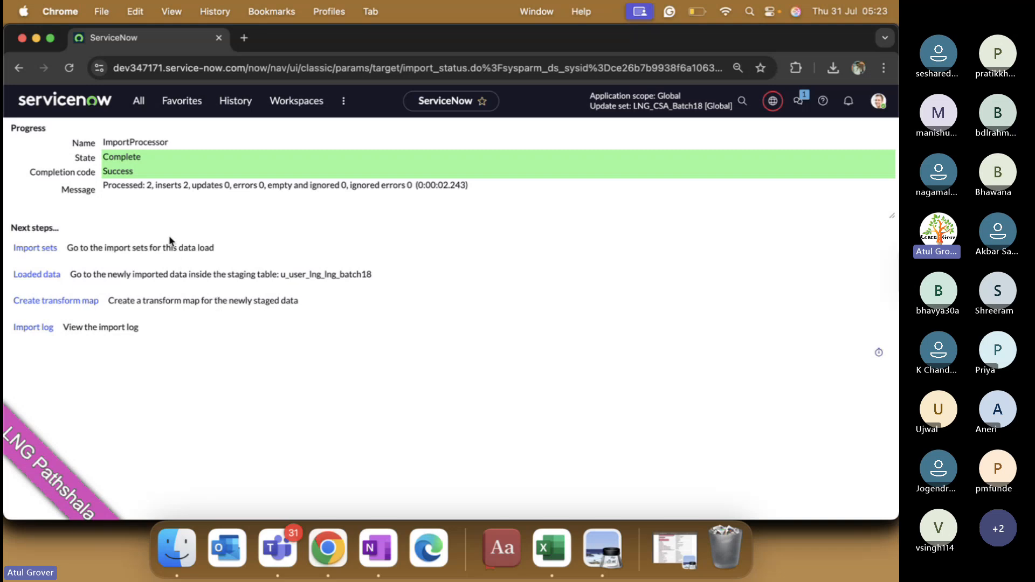
key("super+Tab")
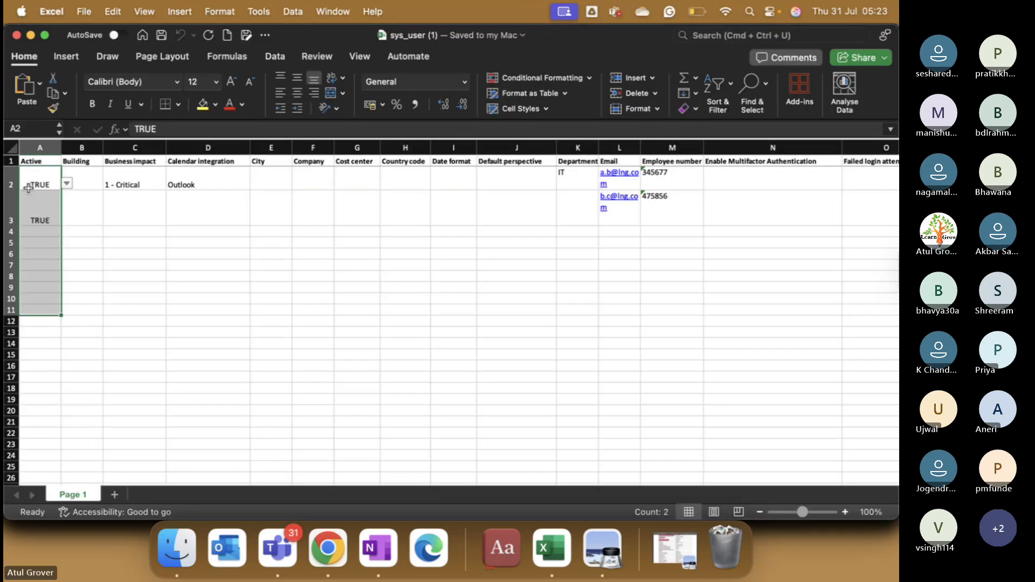
left_click_drag(40, 178, 39, 200)
key("super+Tab")
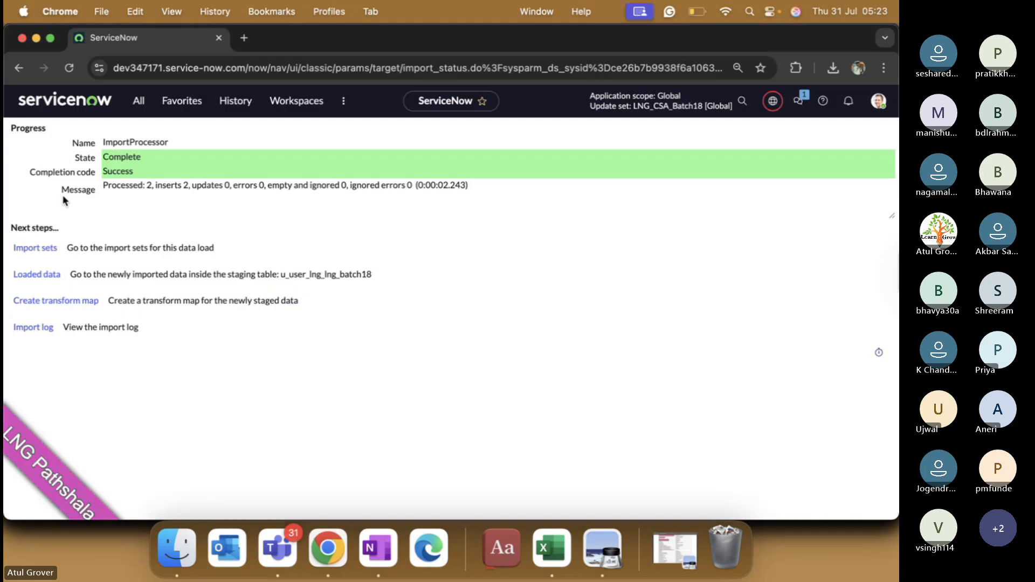
left_click(144, 186)
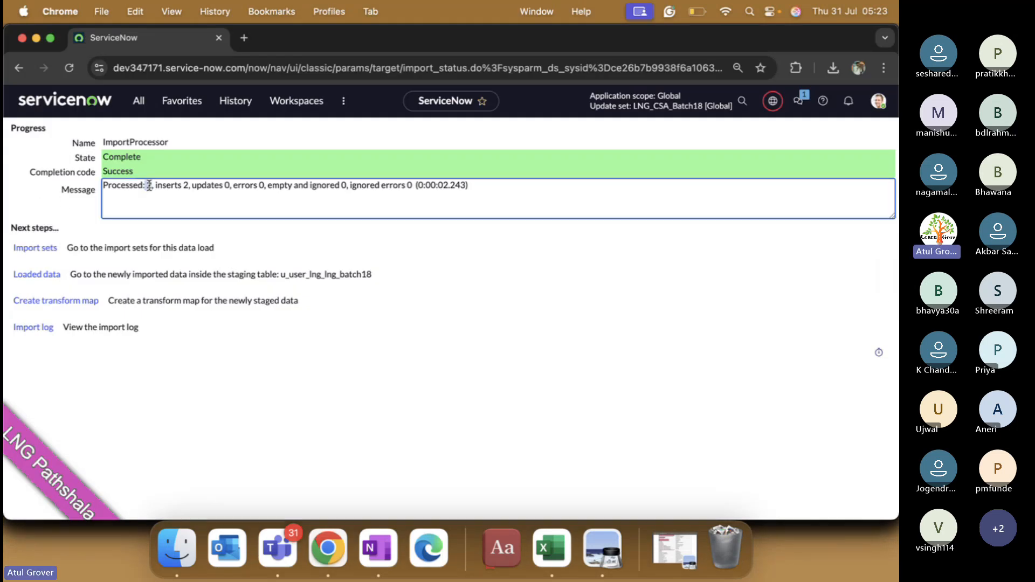
left_click_drag(175, 185, 188, 184)
key("super+Tab")
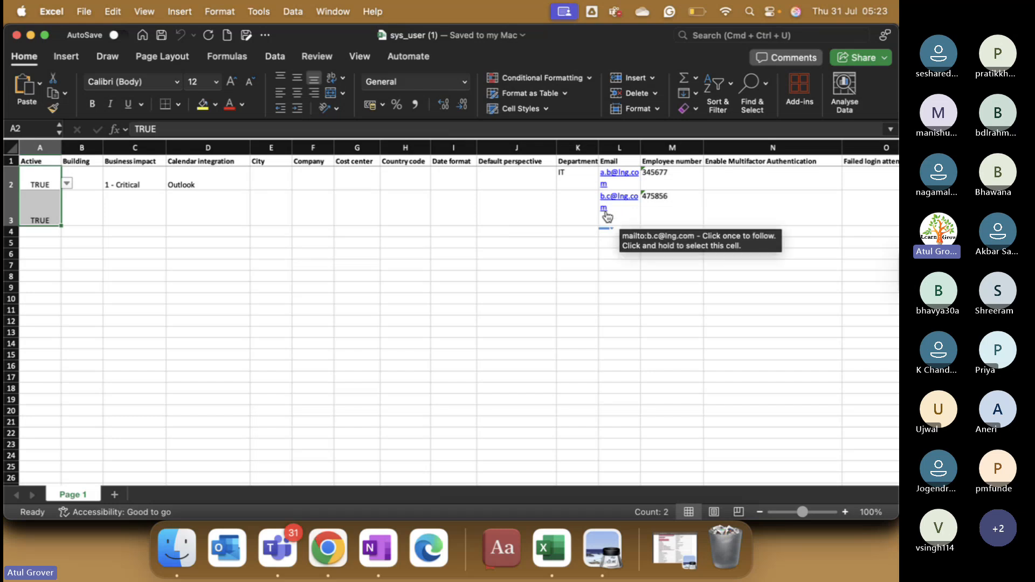
key("super+Tab")
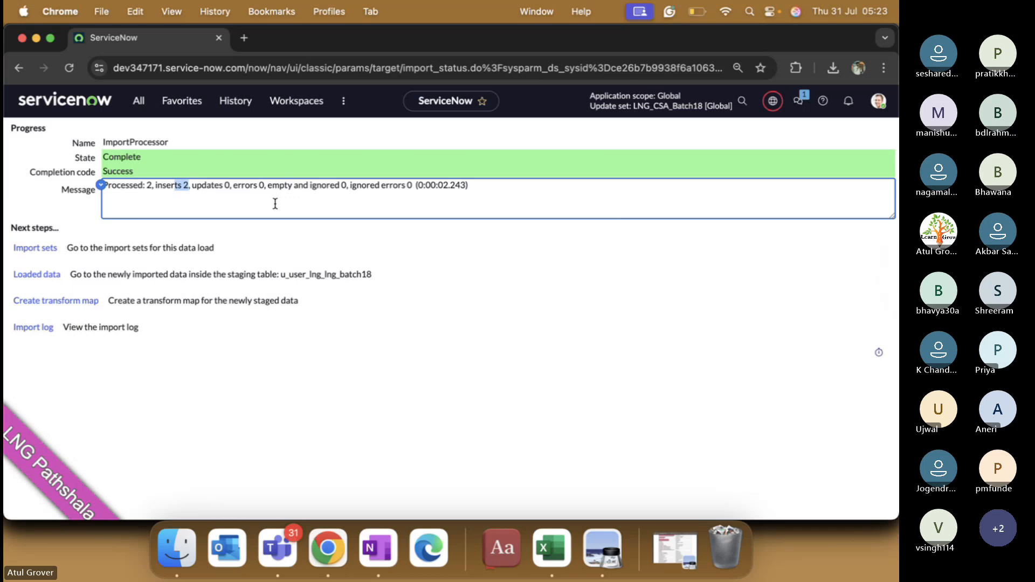
Step: Open the Users list in a new browser tab from the navigator
left_click(135, 102)
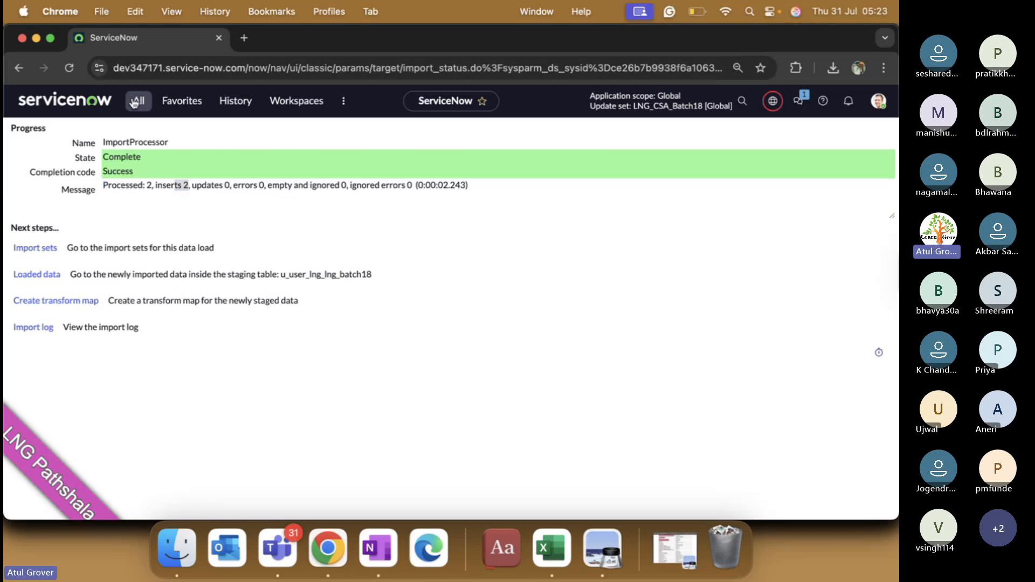
type("usera")
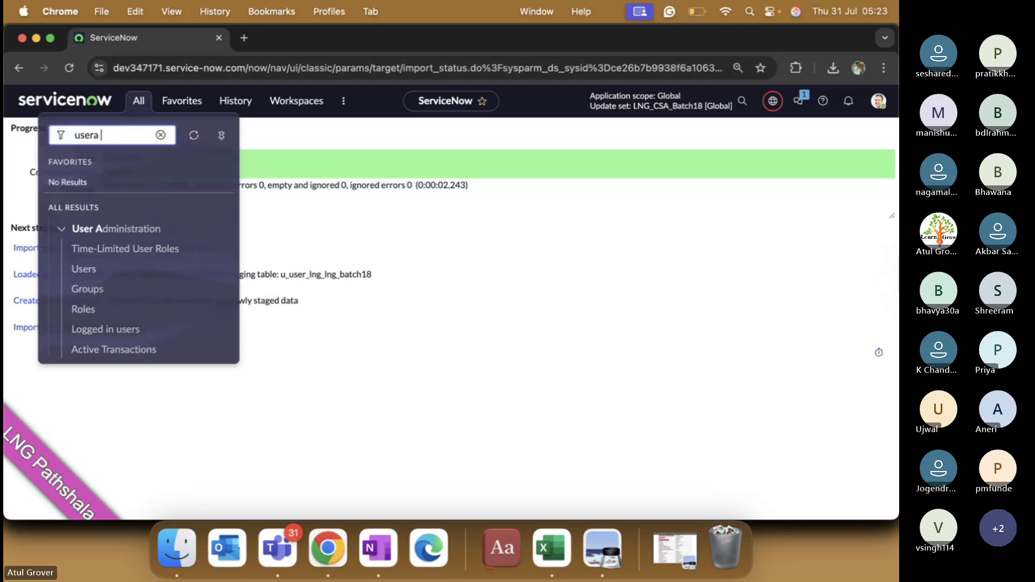
key("BackSpace")
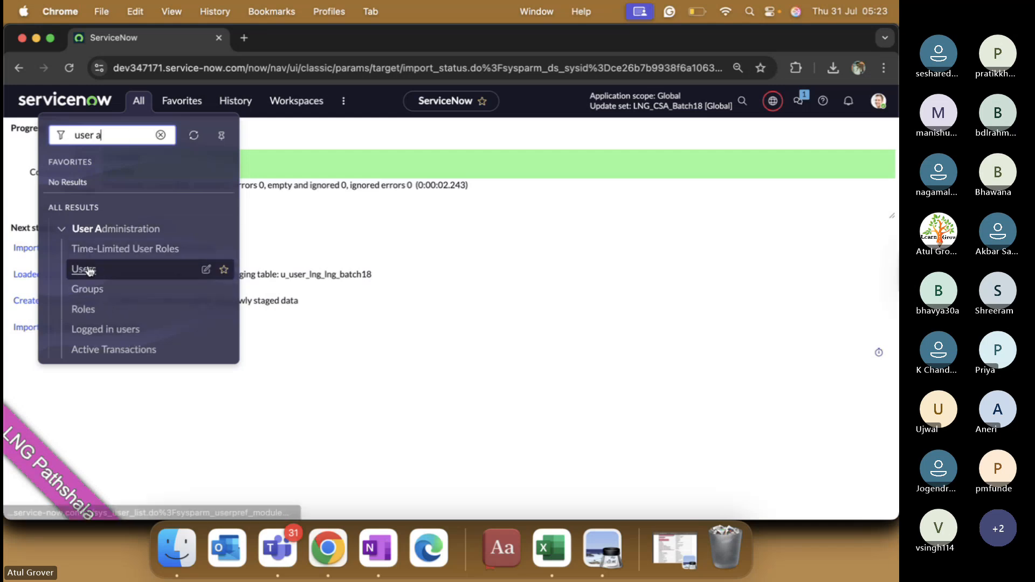
left_click(87, 269, "super")
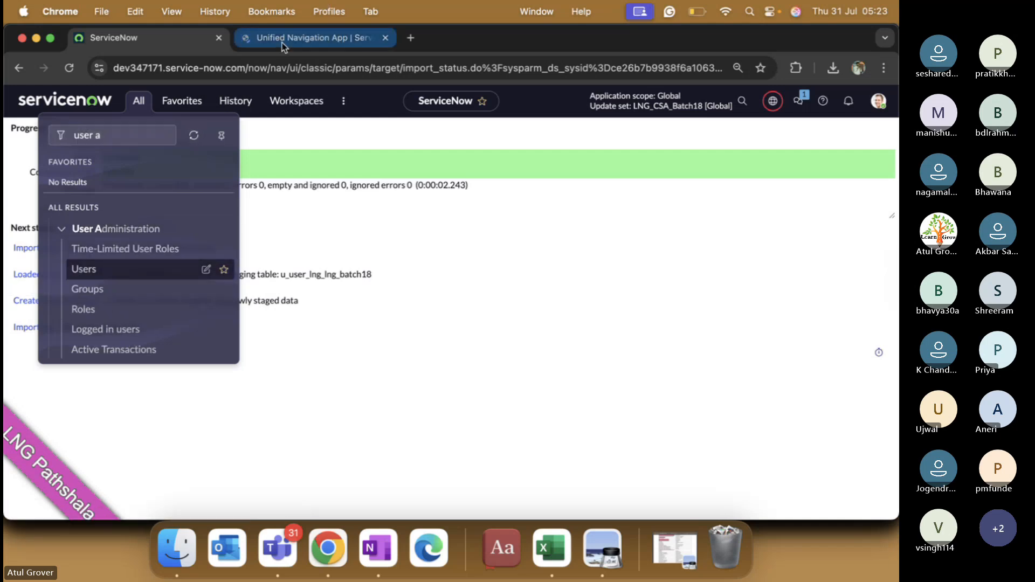
left_click(283, 44)
Step: Filter the Users list to User IDs matching *lng, then return to the import progress tab
left_click(97, 195)
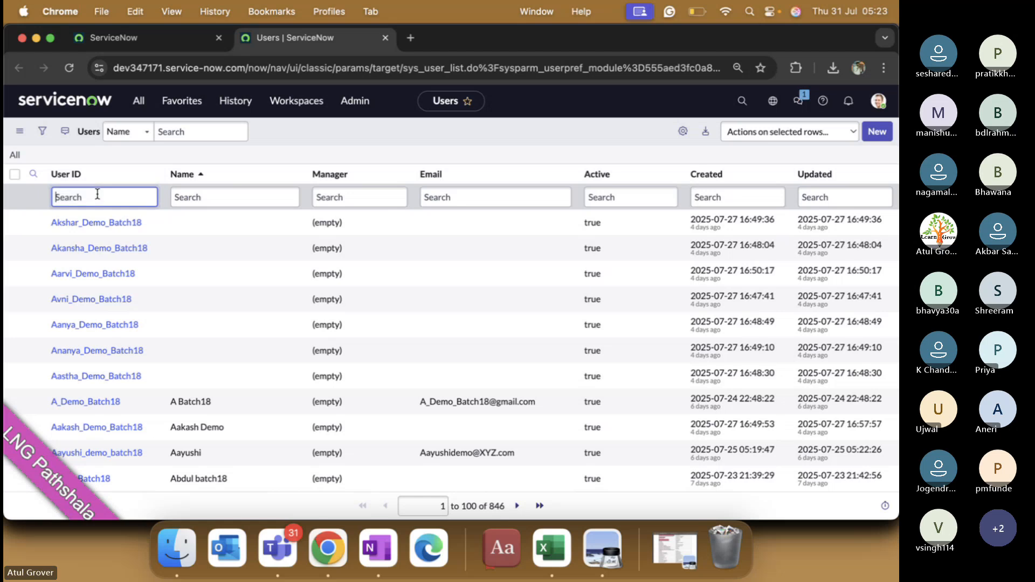
type("*In g")
key("Return")
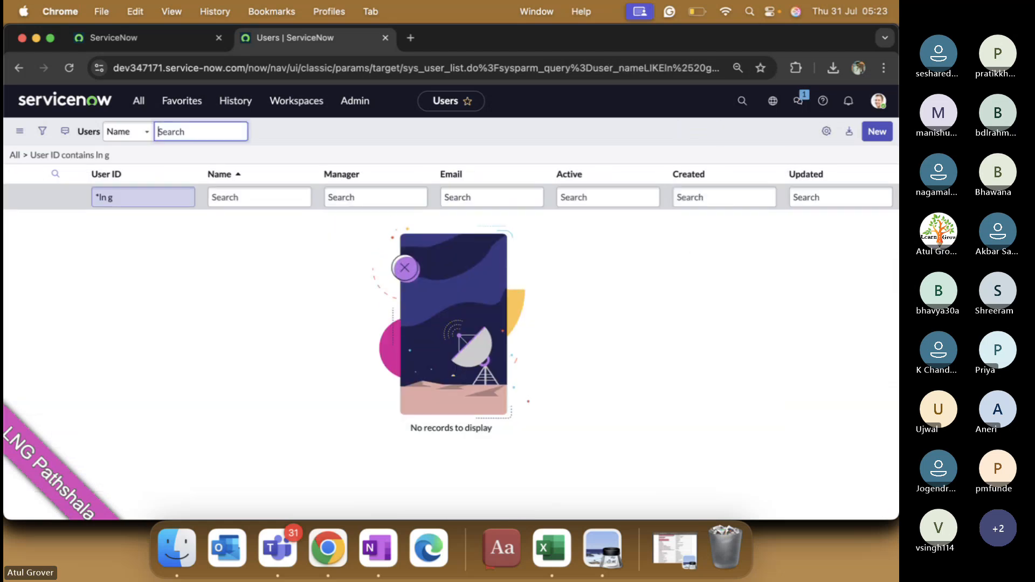
key("BackSpace")
key("BackSpace")
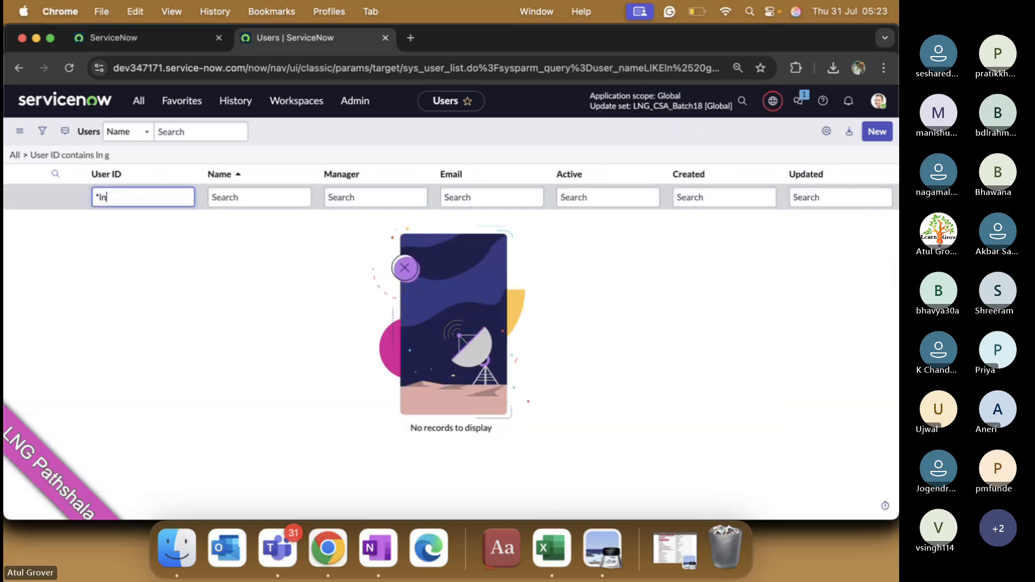
type("g")
key("Return")
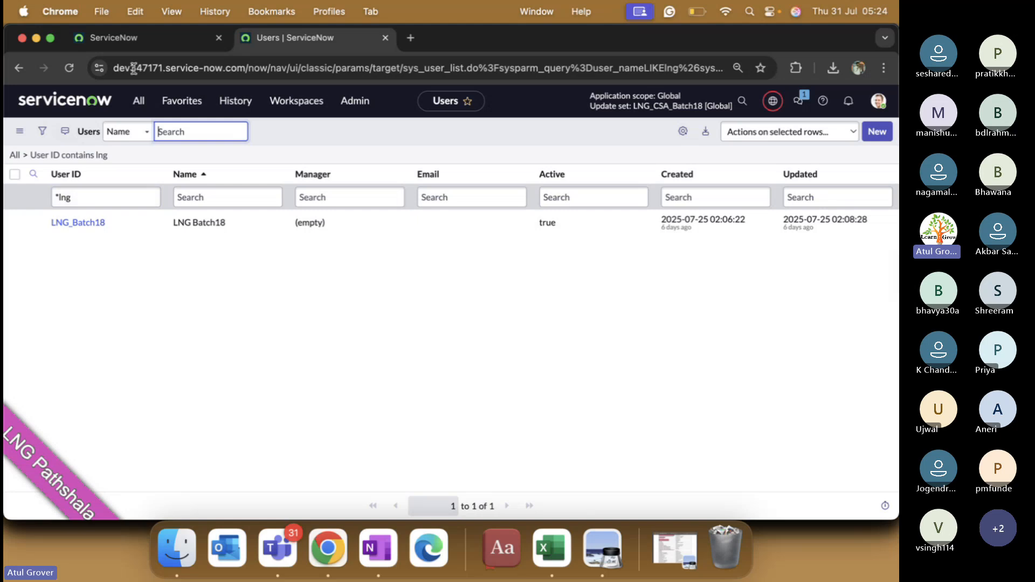
left_click(154, 43)
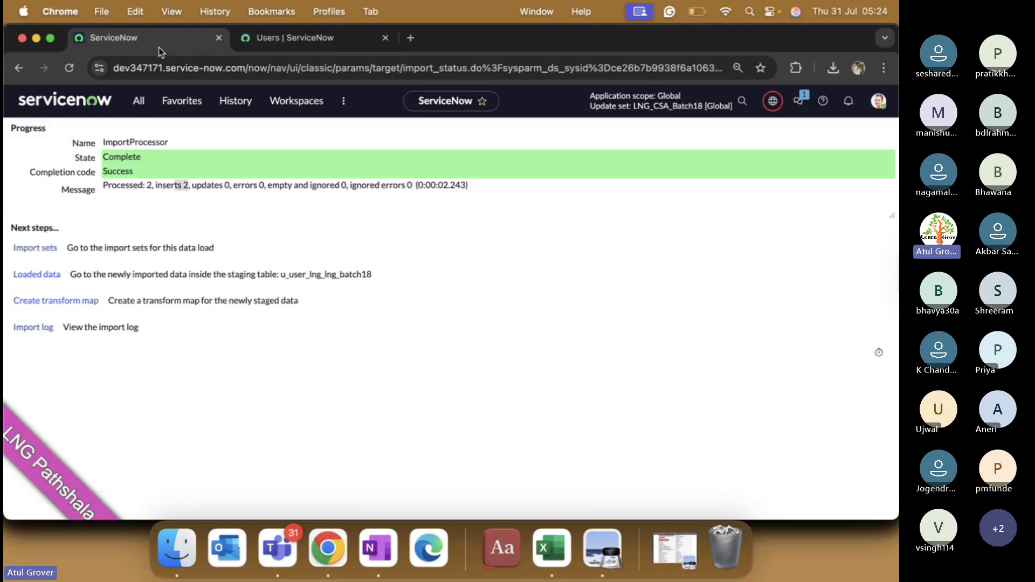
Step: Open import set ISET0010001 and show its Import Set Rows
left_click(46, 250)
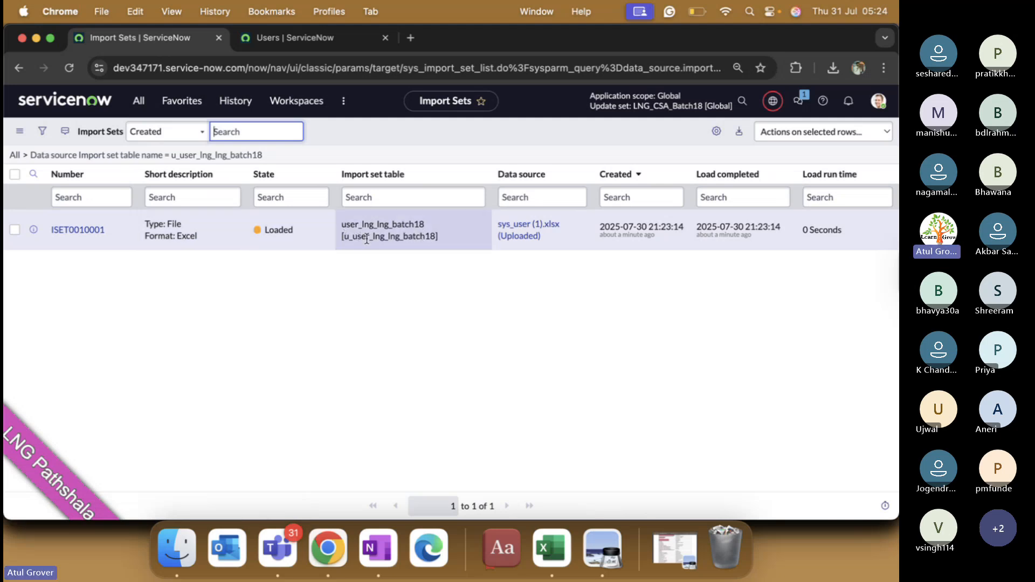
left_click(87, 232)
scroll(377, 272, "down", 4)
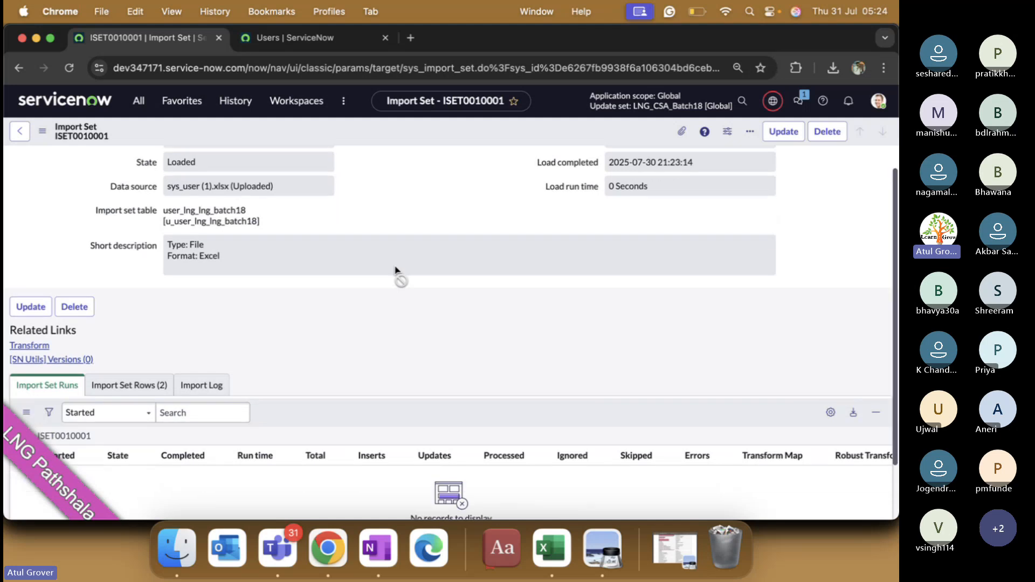
left_click(116, 319)
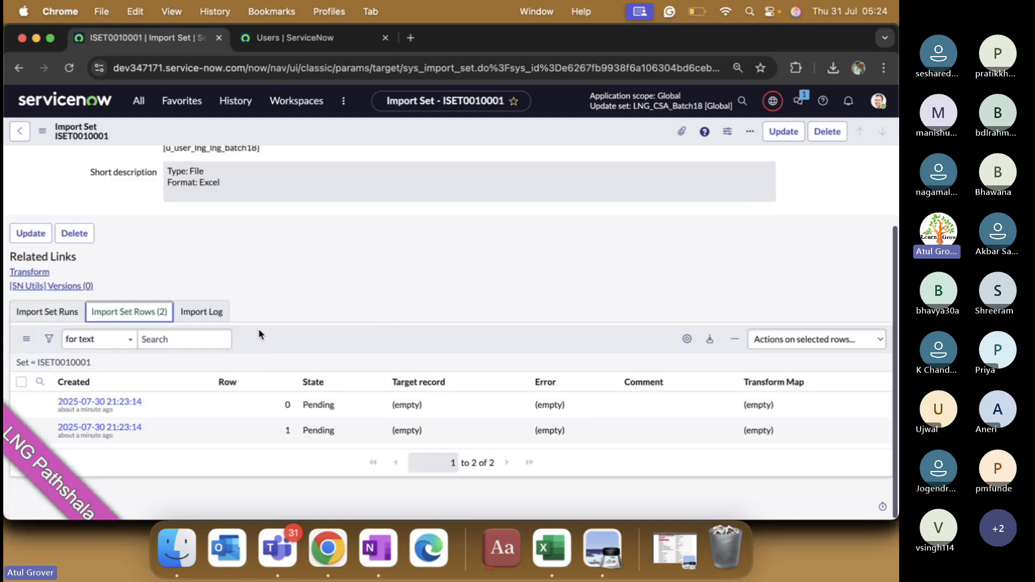
Step: Compare staged row 0 with the Excel spreadsheet, then go back to the import set
left_click(113, 406)
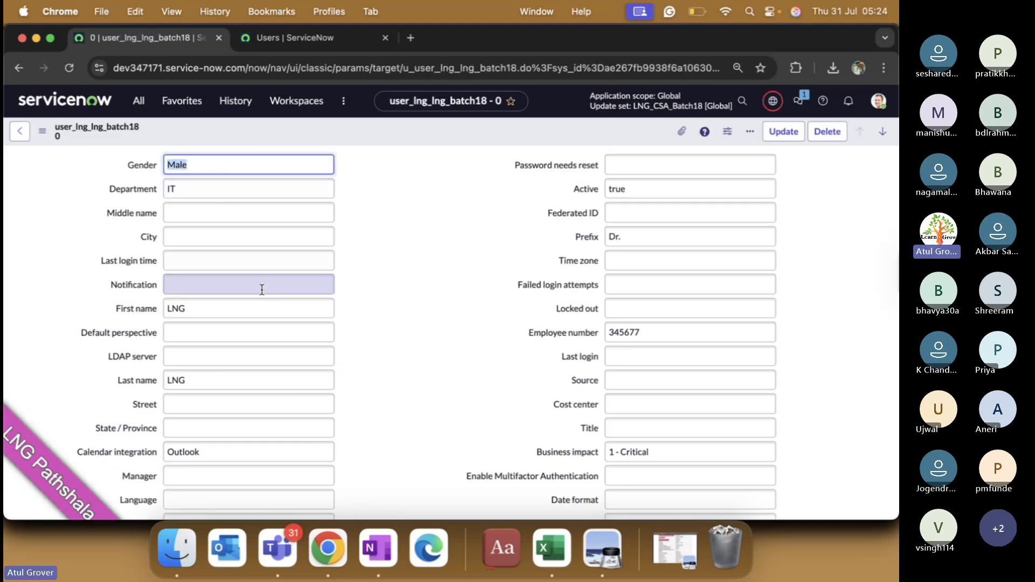
scroll(282, 364, "down", 3)
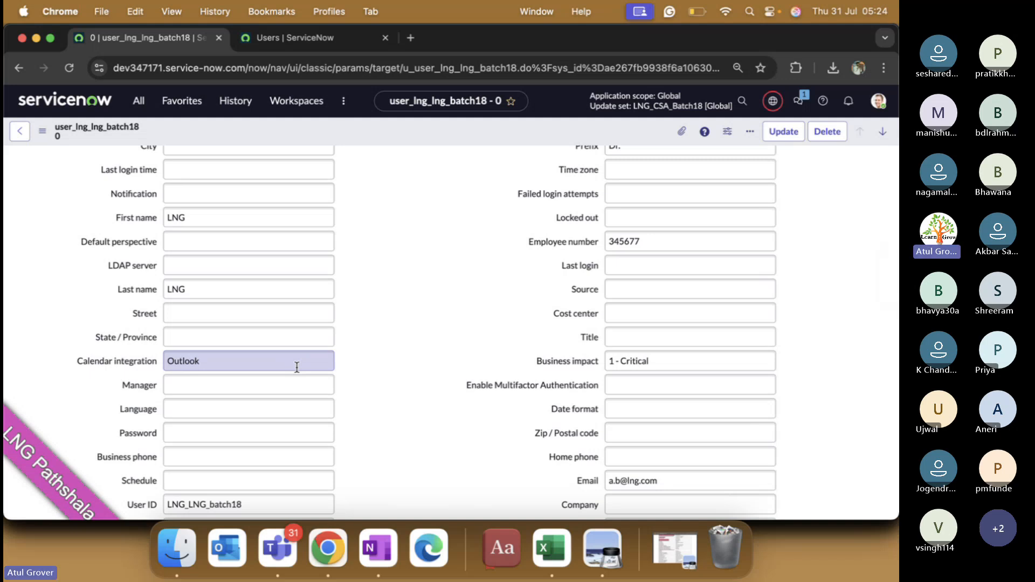
key("super+Tab")
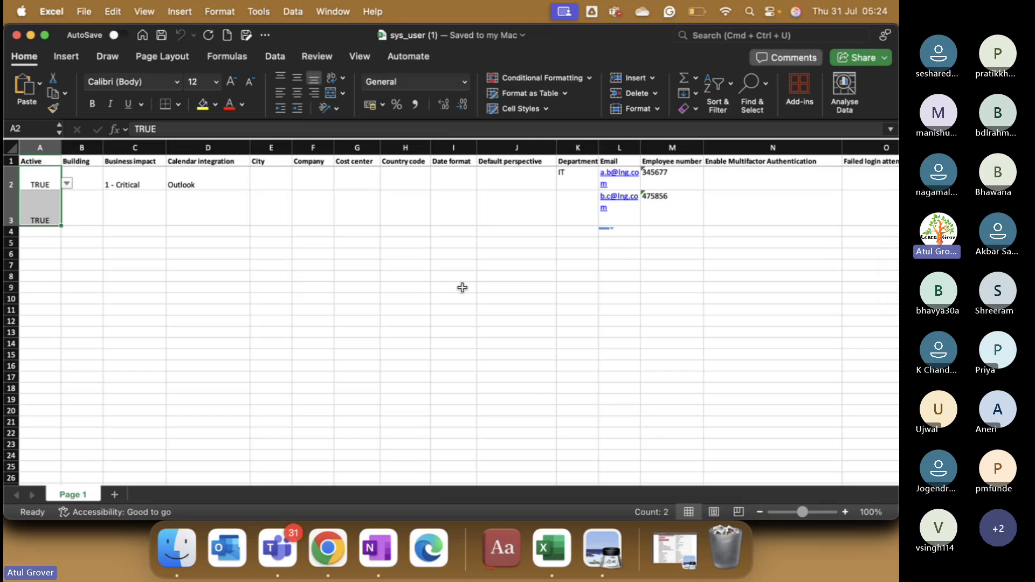
key("super+Tab")
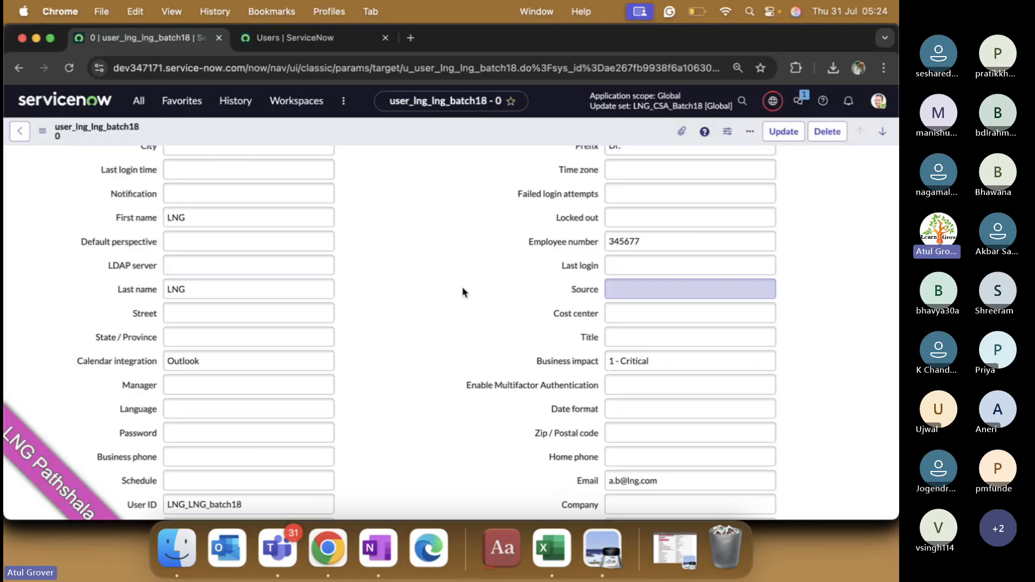
left_click(20, 131)
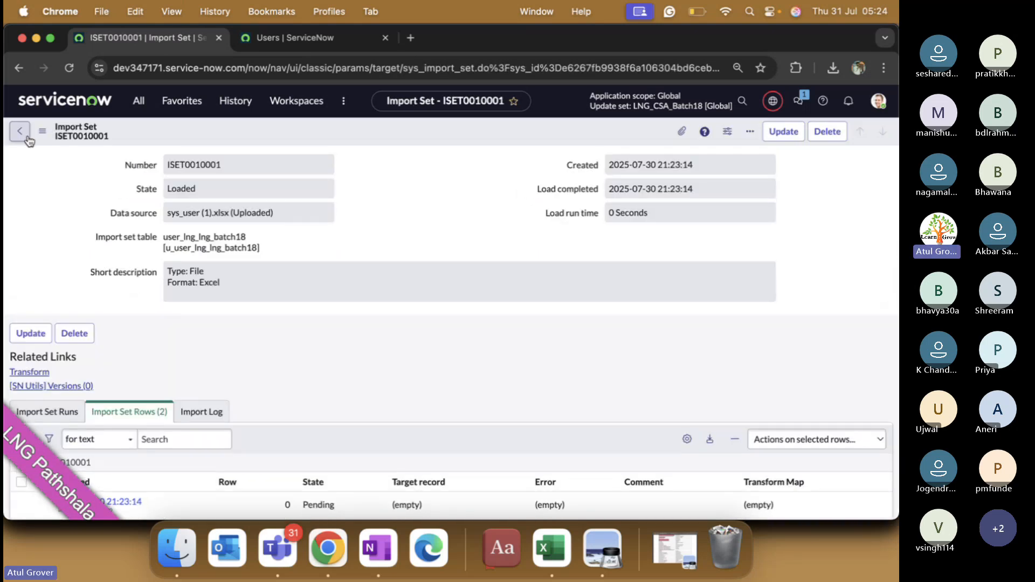
Step: Reopen import set ISET0010001 from the Import Sets list
left_click(289, 39)
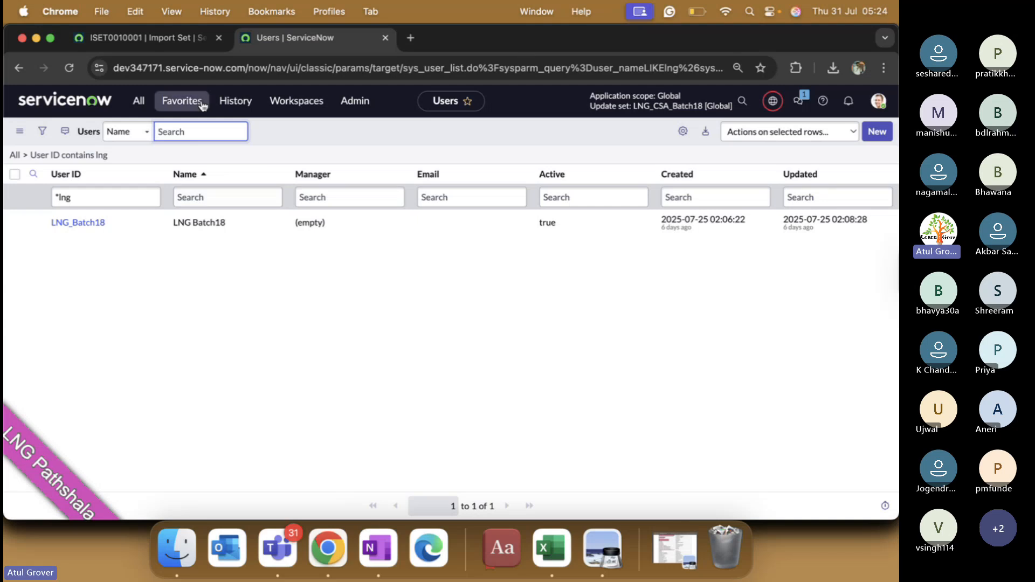
left_click(156, 38)
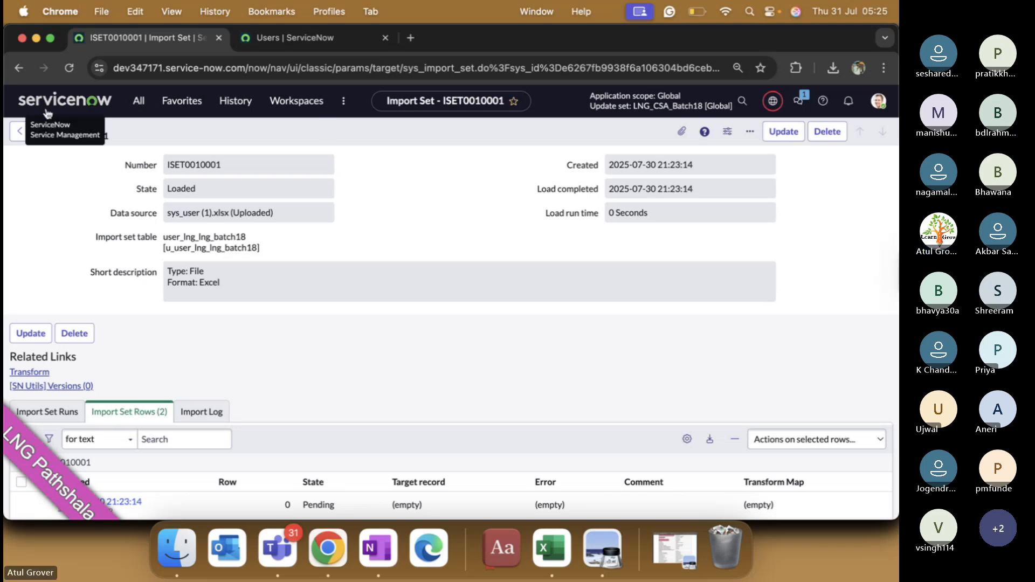
left_click(19, 131)
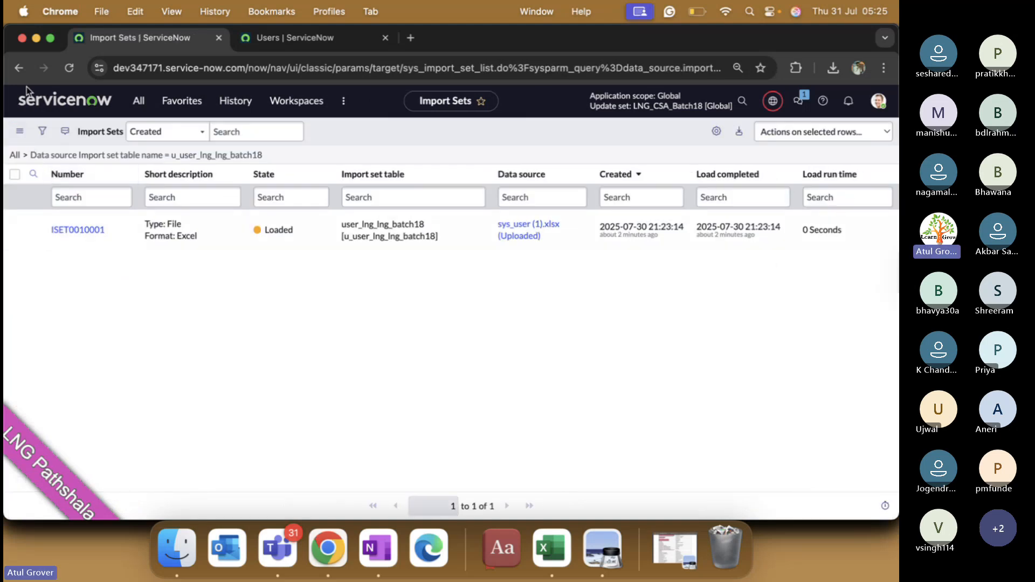
left_click(64, 229)
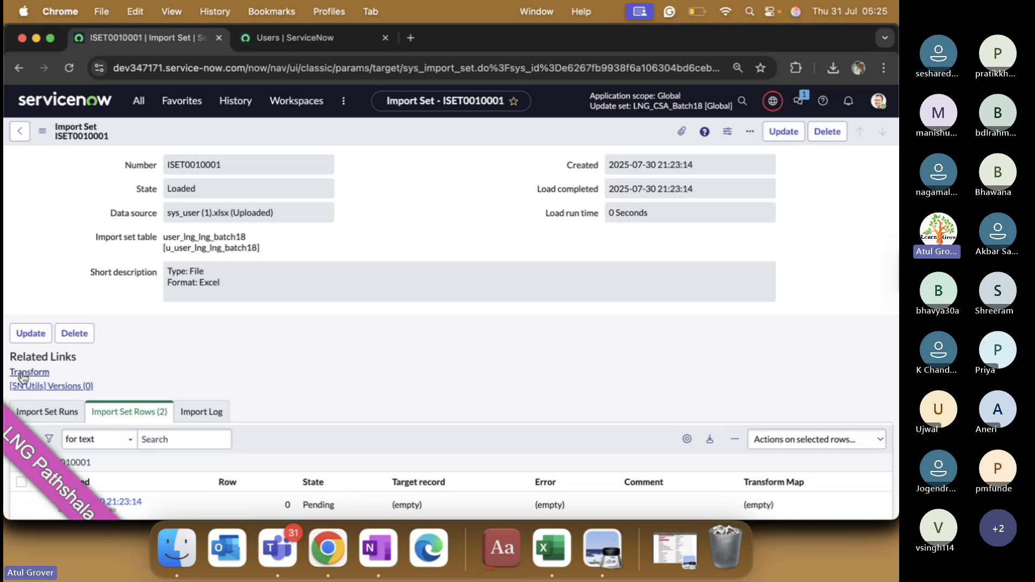
Step: Filter the navigator for 'transform ma' and bring the OneNote diagram forward
left_click(139, 102)
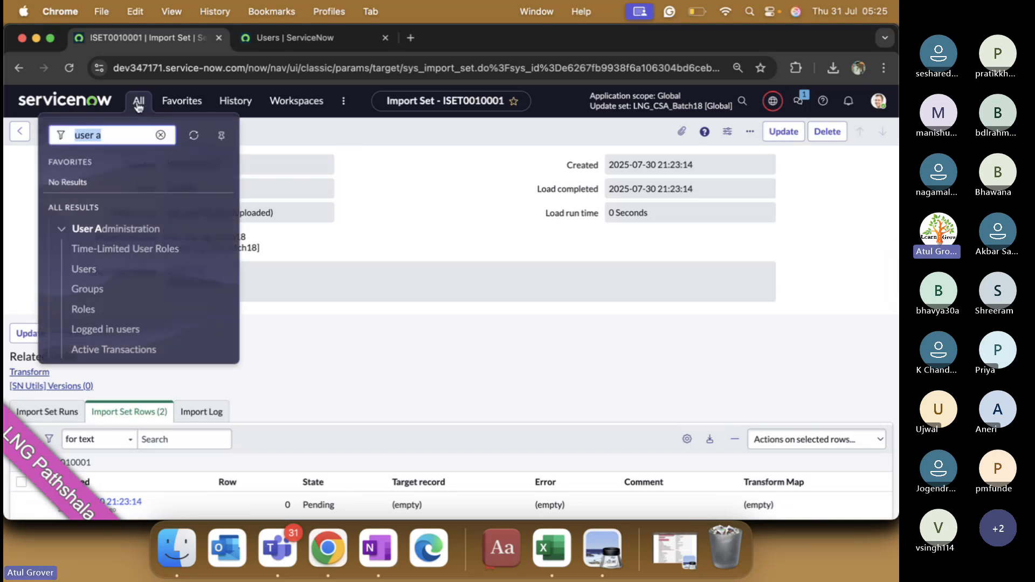
type("transform ma")
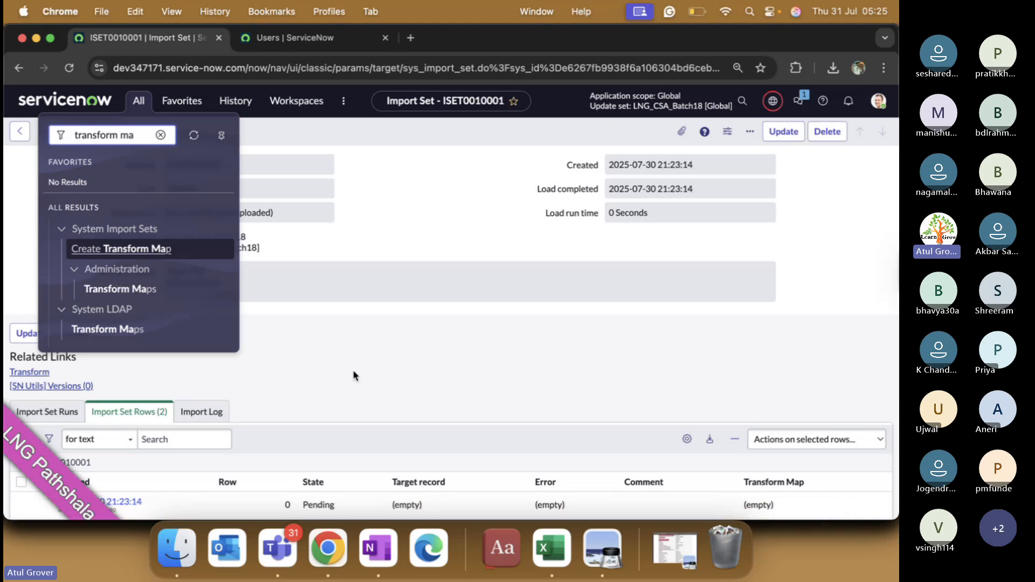
left_click(378, 548)
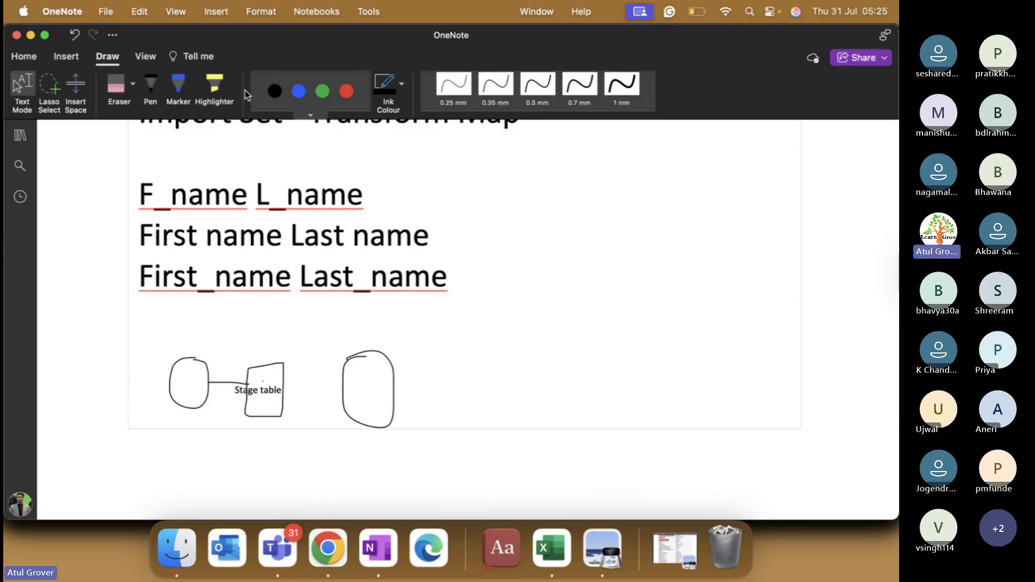
Step: Using the 0.35 mm black pen, link Stage table to the right circle, adding a tick and small oval
left_click(495, 85)
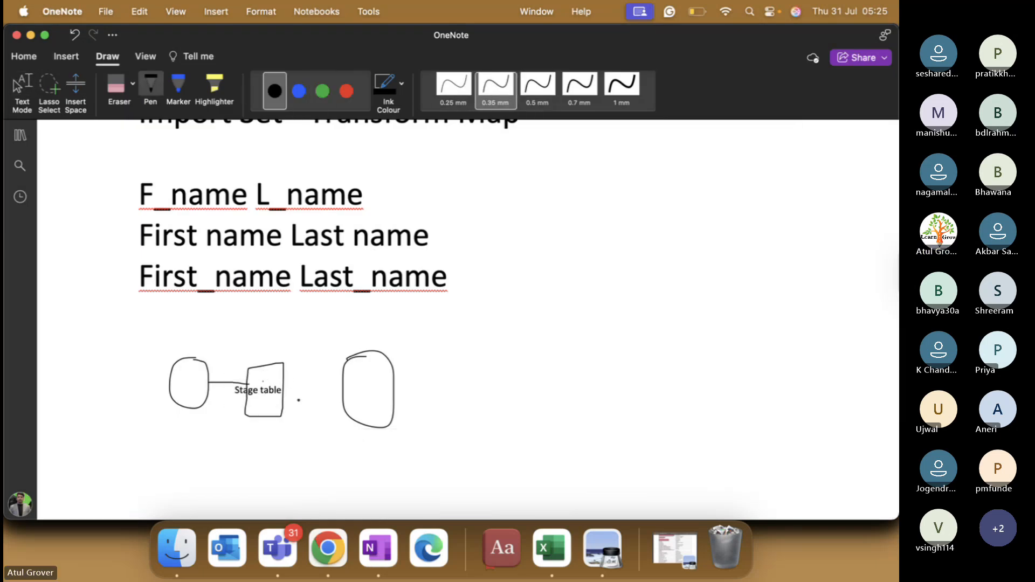
left_click_drag(280, 386, 346, 387)
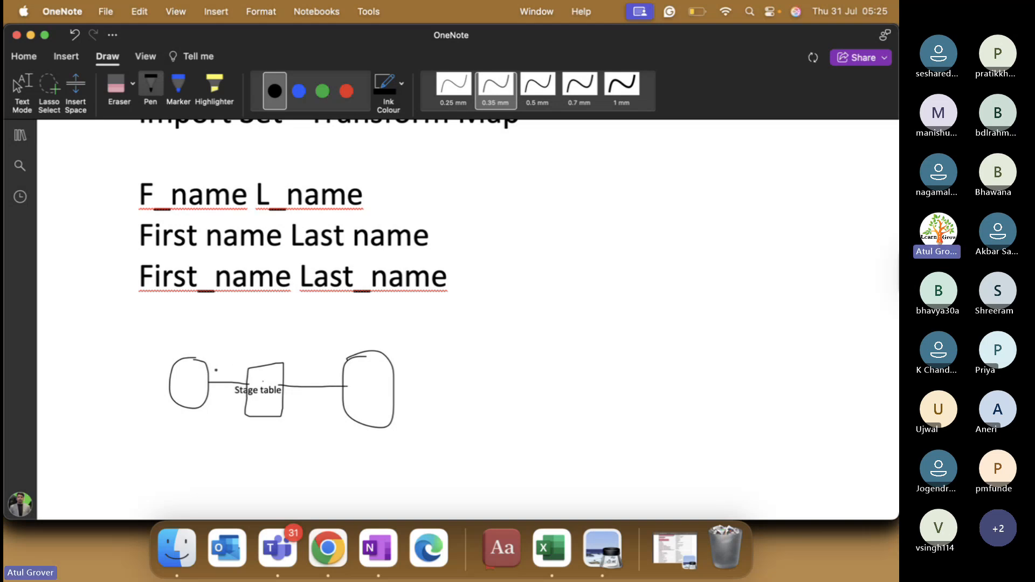
left_click_drag(216, 367, 263, 306)
mouse_move(297, 371)
left_mouse_down()
mouse_move(300, 393)
mouse_move(325, 375)
left_mouse_up()
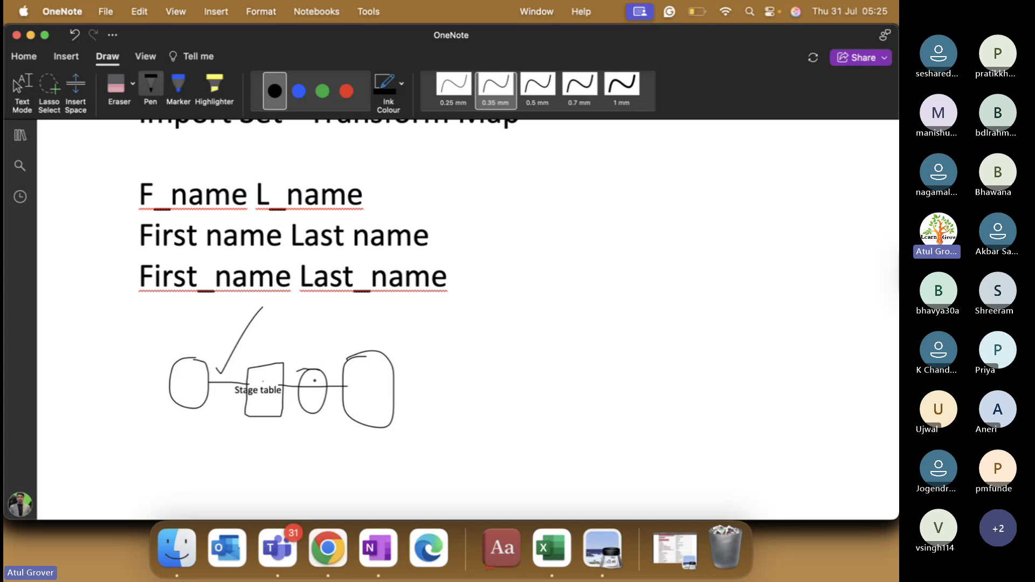
Step: Start a new transform map via Create Transform Map from the import set page
key("super+Tab")
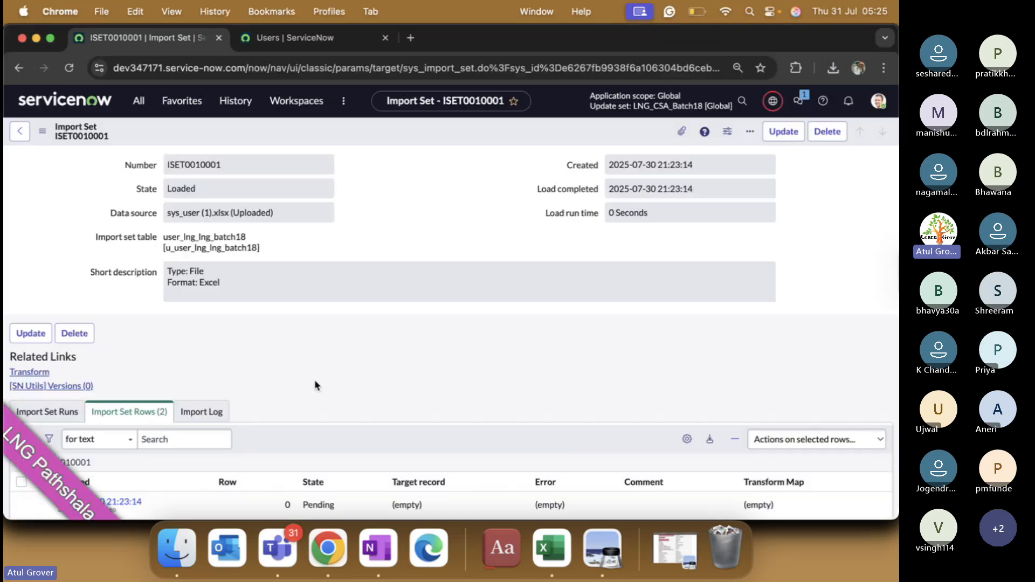
left_click(139, 101)
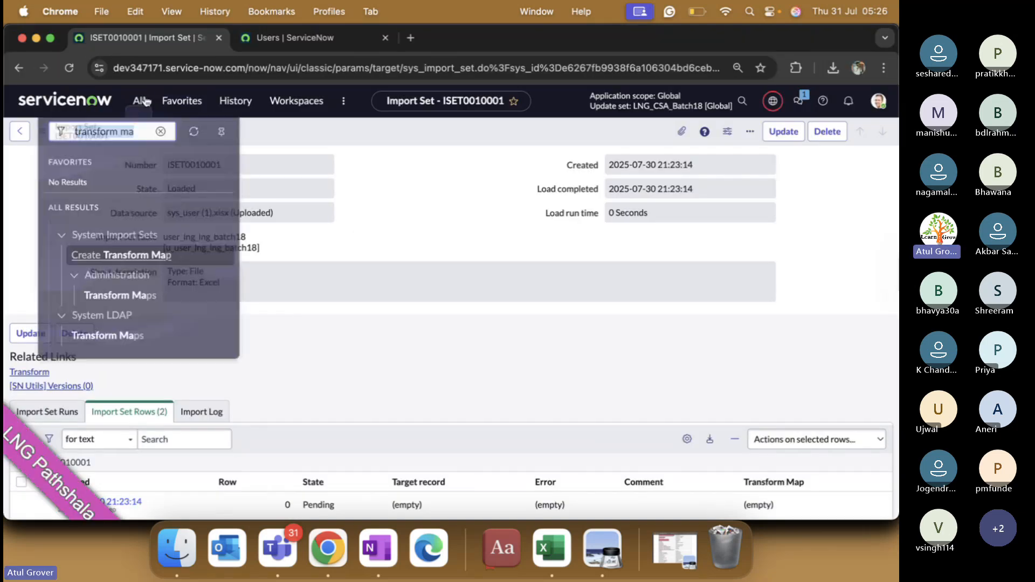
left_click(115, 253)
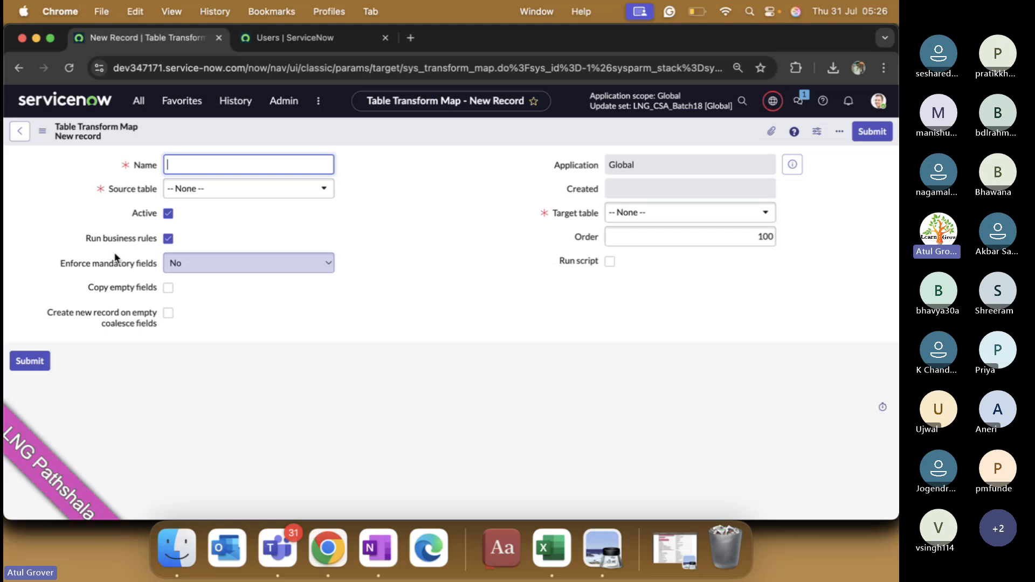
Step: Name the transform map User_LNG_batch18 and begin choosing its source table
type("L")
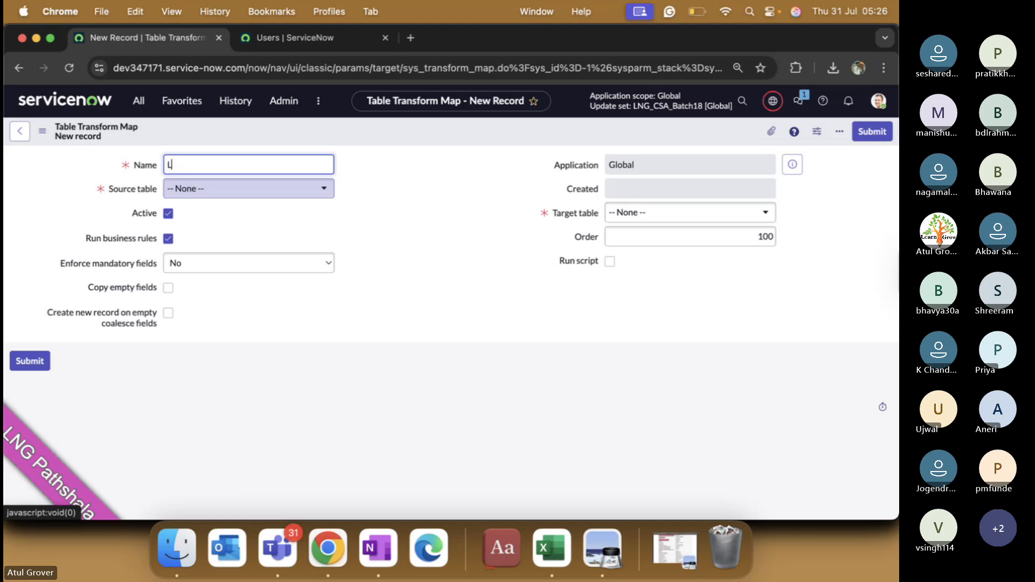
type("NG_LNG_p")
key("BackSpace")
key("BackSpace")
key("Left")
key("Left")
key("Left")
key("Left")
key("Left")
key("Left")
key("Left")
type("User_")
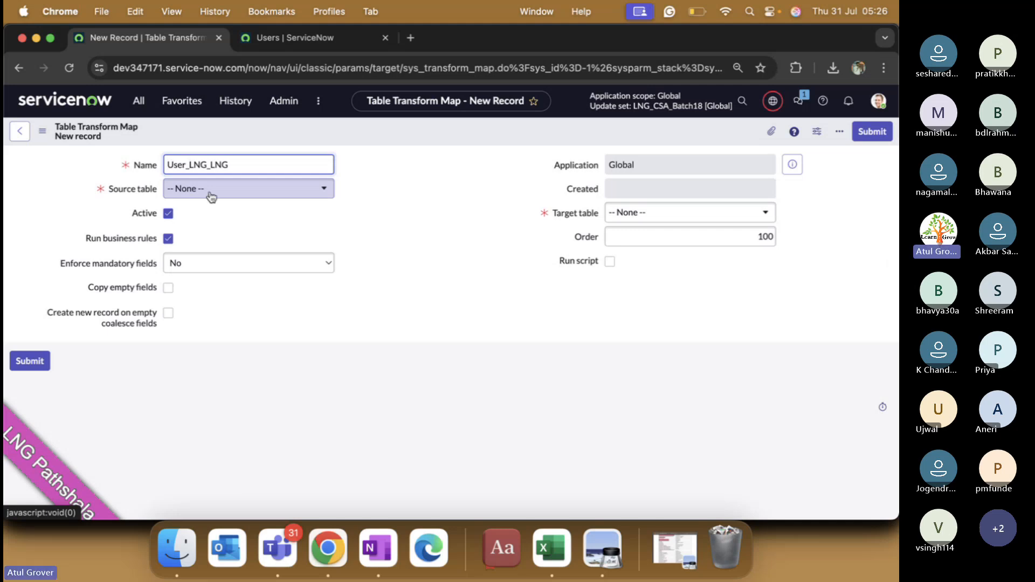
left_click(254, 164)
key("BackSpace")
key("BackSpace")
key("BackSpace")
key("BackSpace")
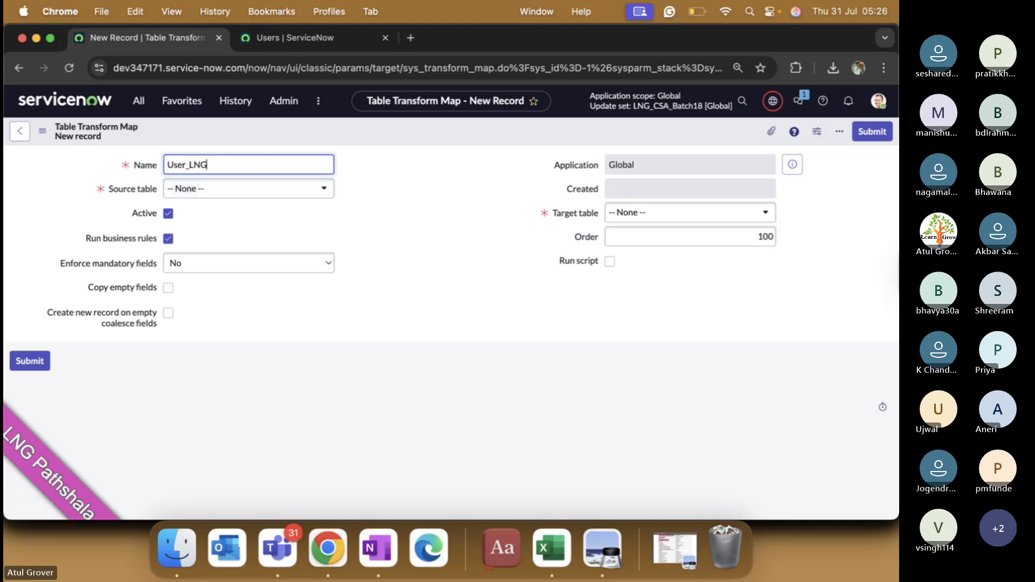
type("_batch18")
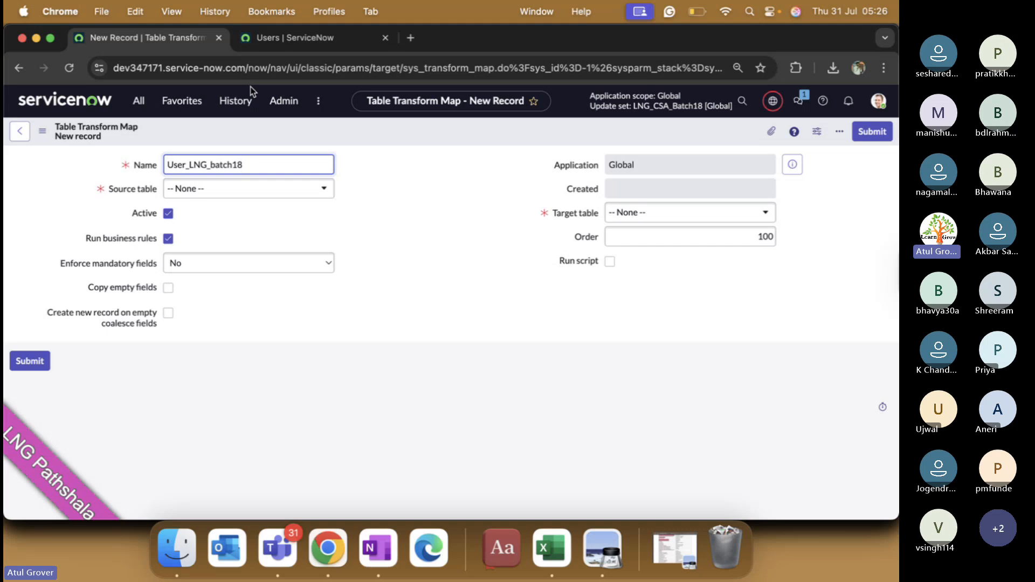
left_click(556, 548)
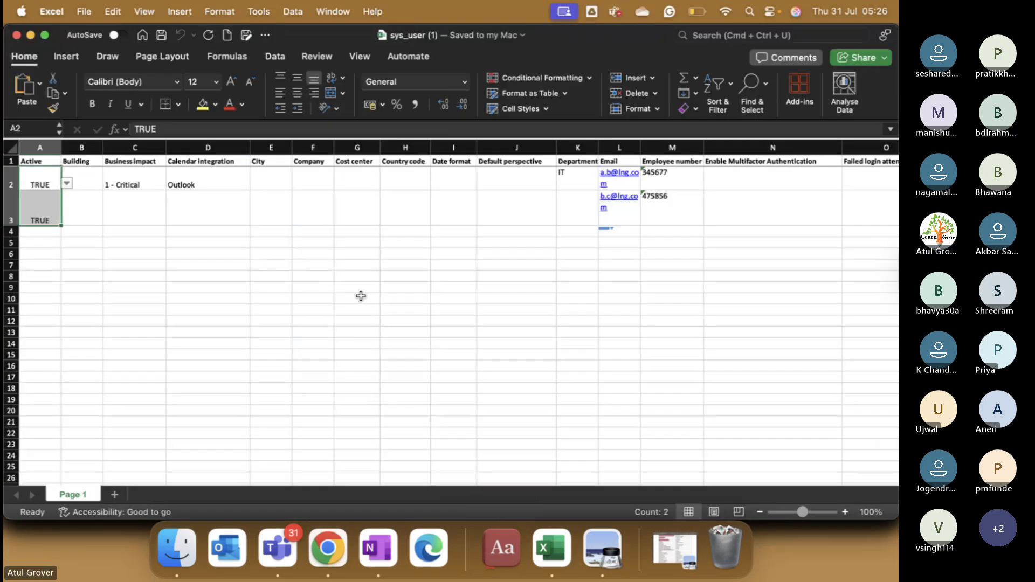
key("super+Tab")
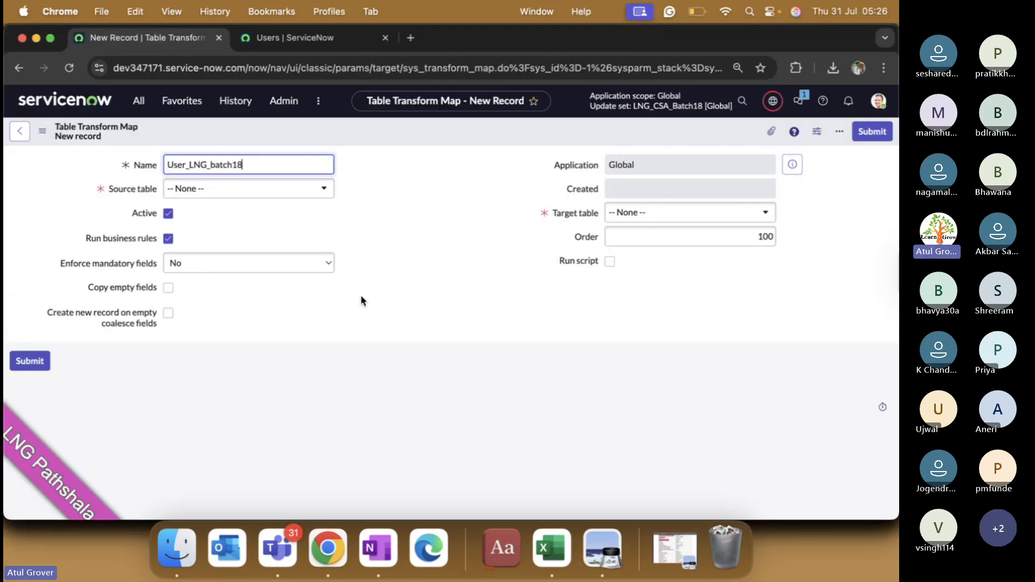
left_click(315, 190)
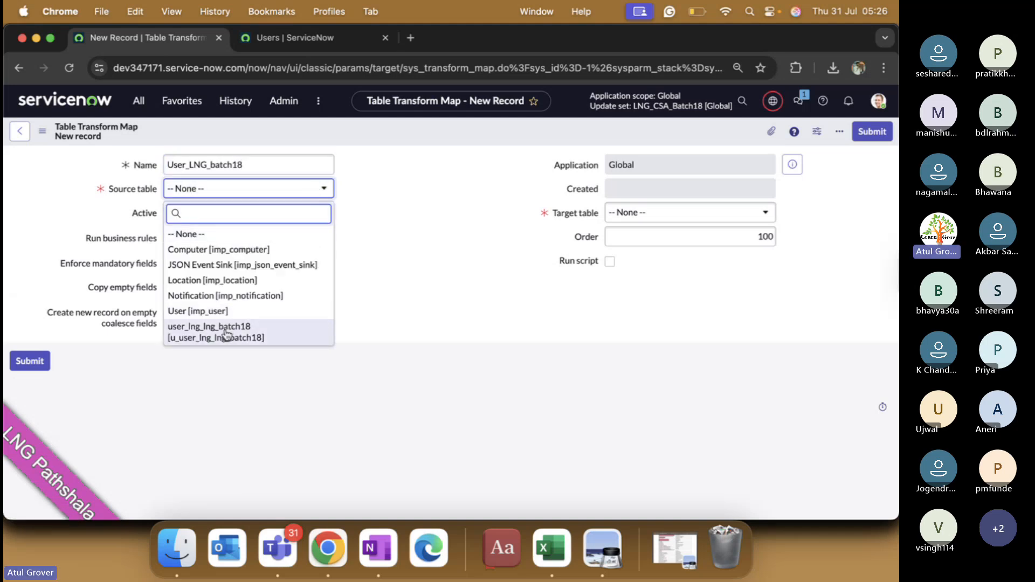
Step: Choose user_lng_lng_batch18 as the source table, then sketch a stage-to-target arrow in OneNote
left_click(226, 334)
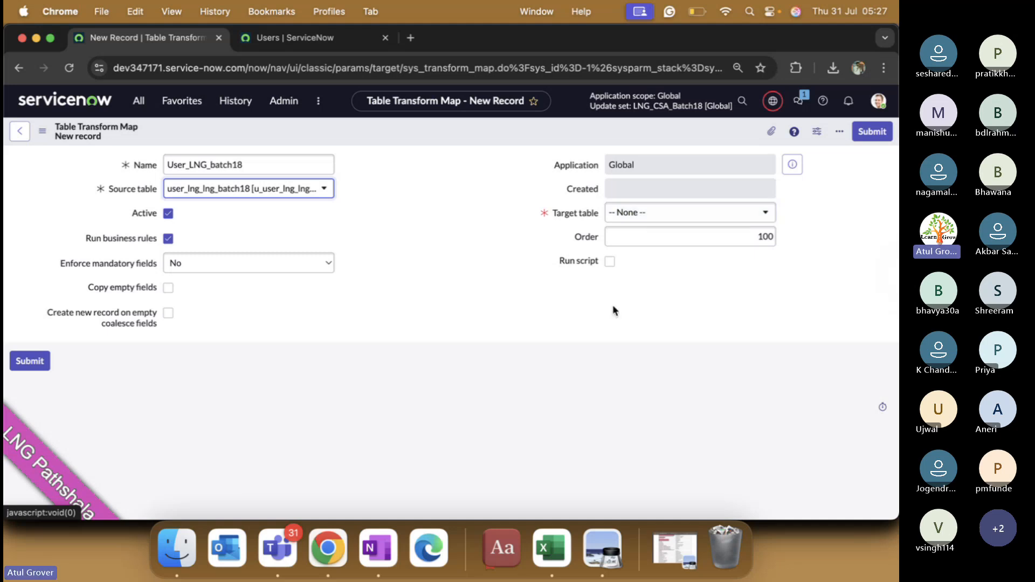
left_click(386, 551)
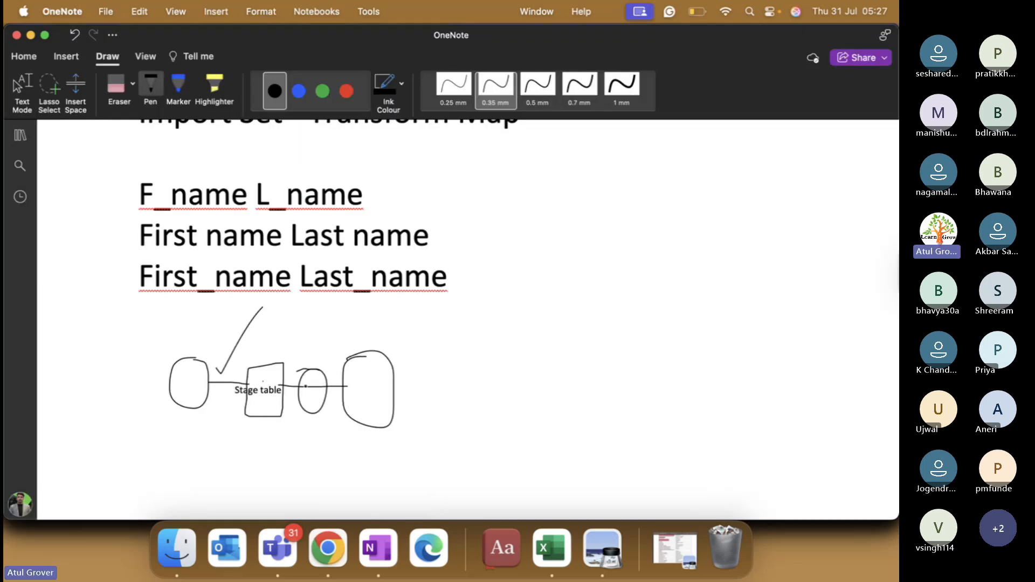
mouse_move(271, 383)
left_mouse_down()
mouse_move(358, 363)
mouse_move(365, 379)
mouse_move(371, 365)
left_mouse_up()
Step: Set User [sys_user] as the target table and save the User_LNG_batch18 transform map
key("super+Tab")
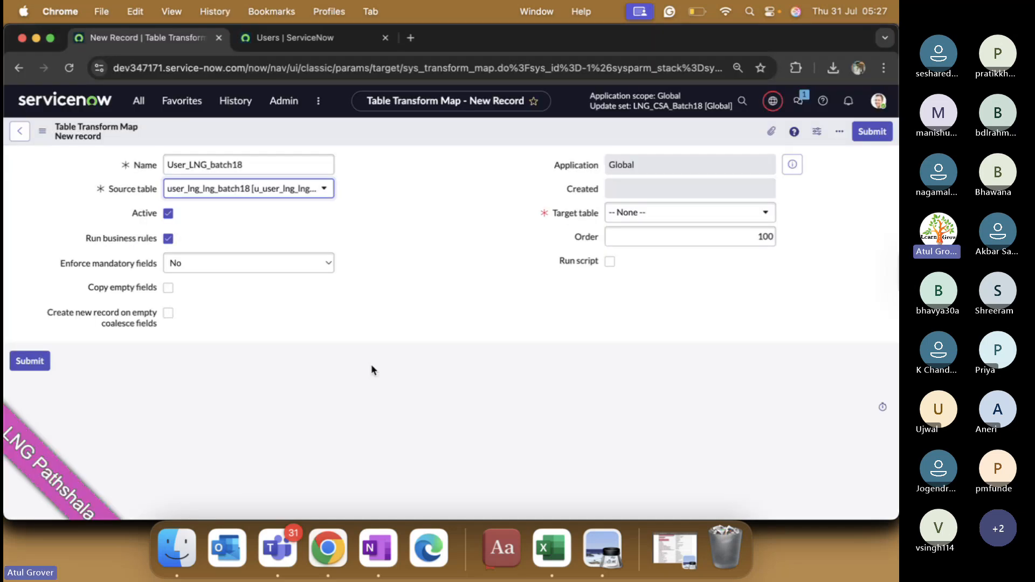
left_click(690, 216)
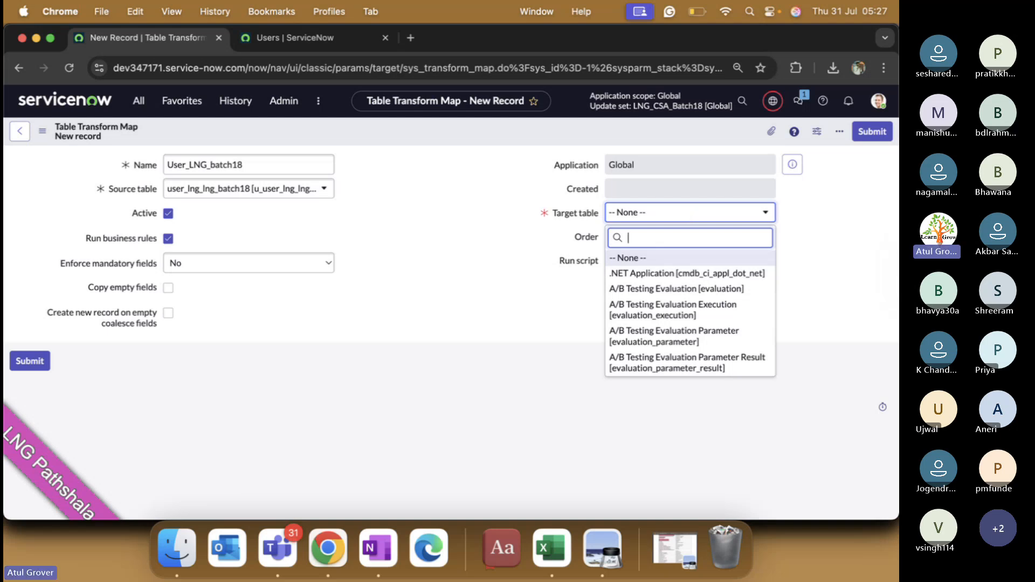
type("[sys_user")
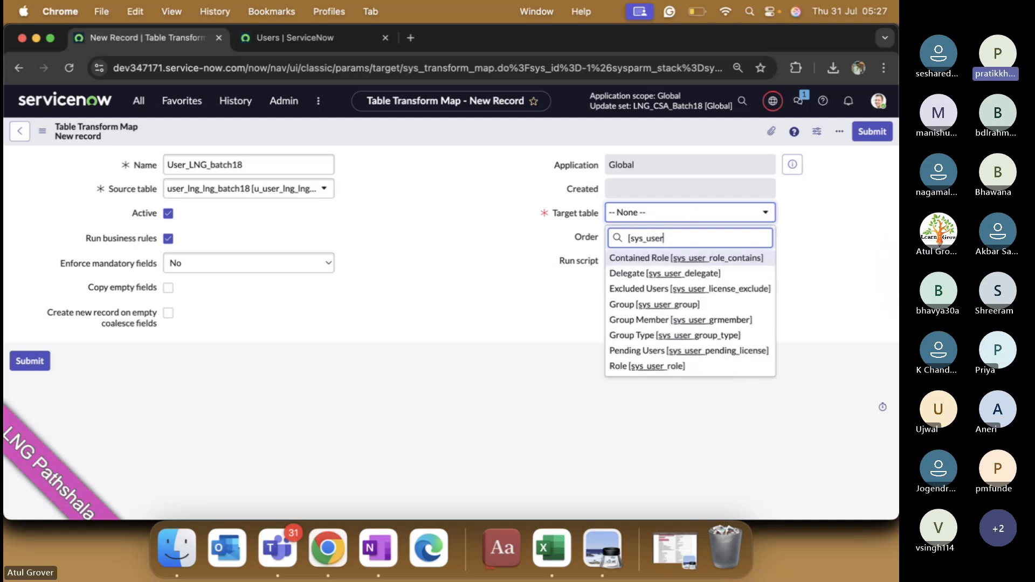
type("]")
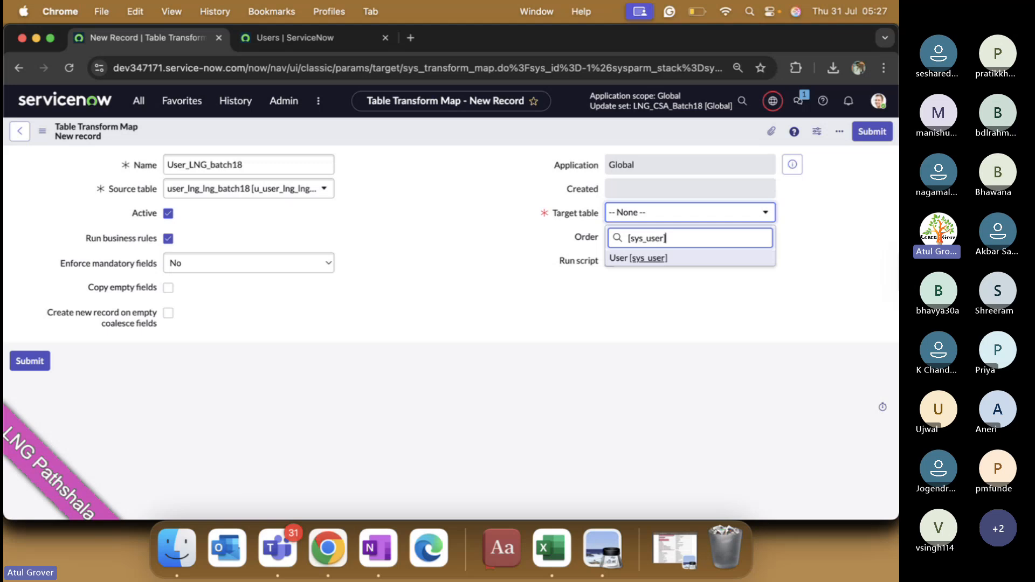
left_click(661, 258)
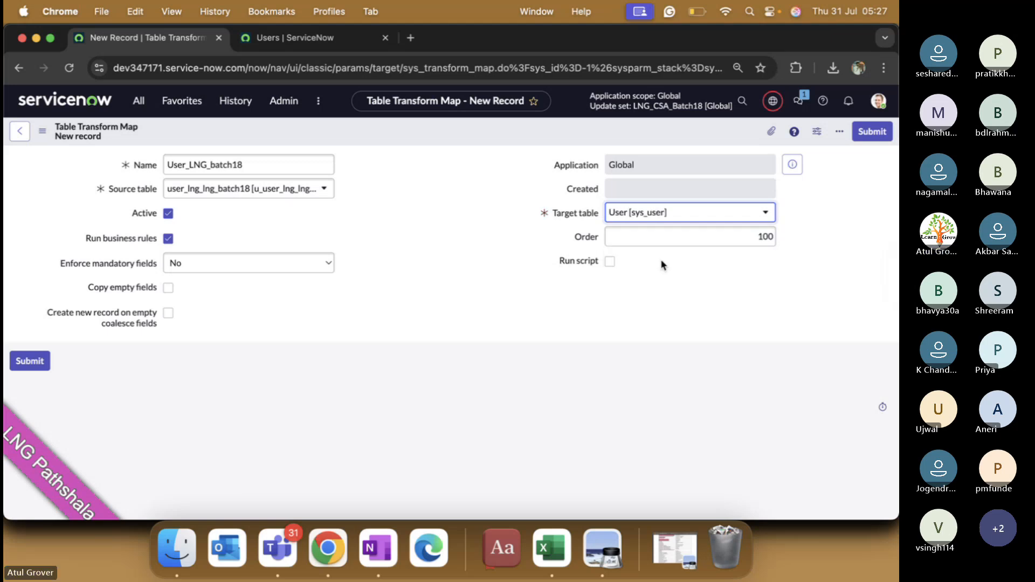
right_click(554, 130)
left_click(567, 135)
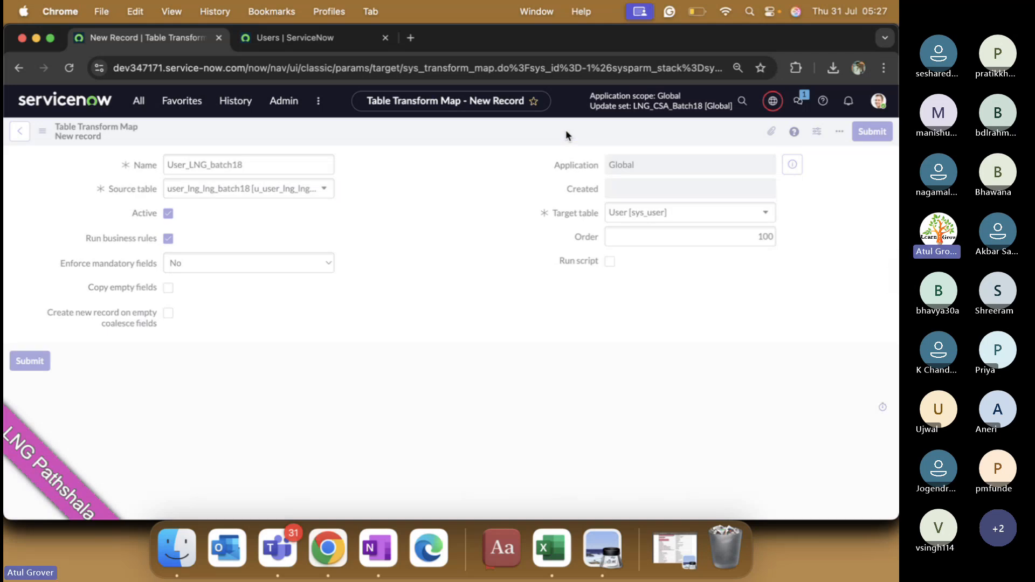
key("super+Tab")
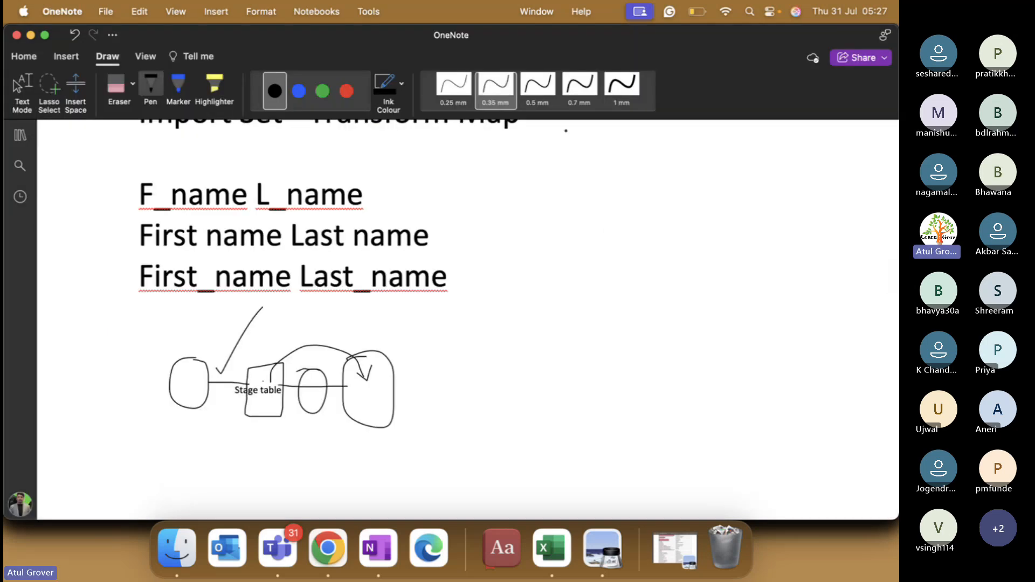
Step: Draw short ink strokes under Stage table and in the right-hand box, then return to sys_user (1)
key("super+Tab")
key("super+Tab")
key("super+Tab")
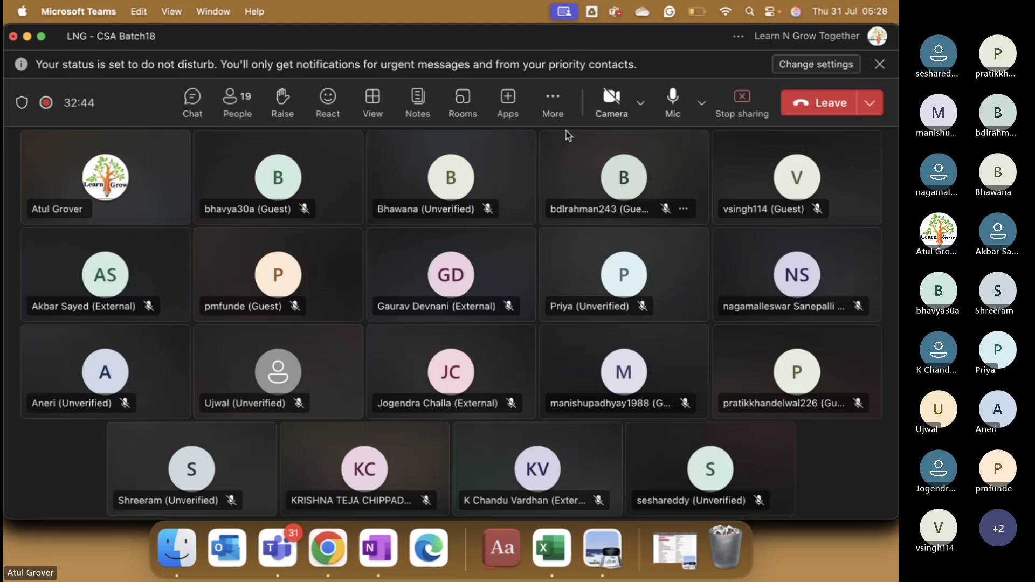
key("super+Tab")
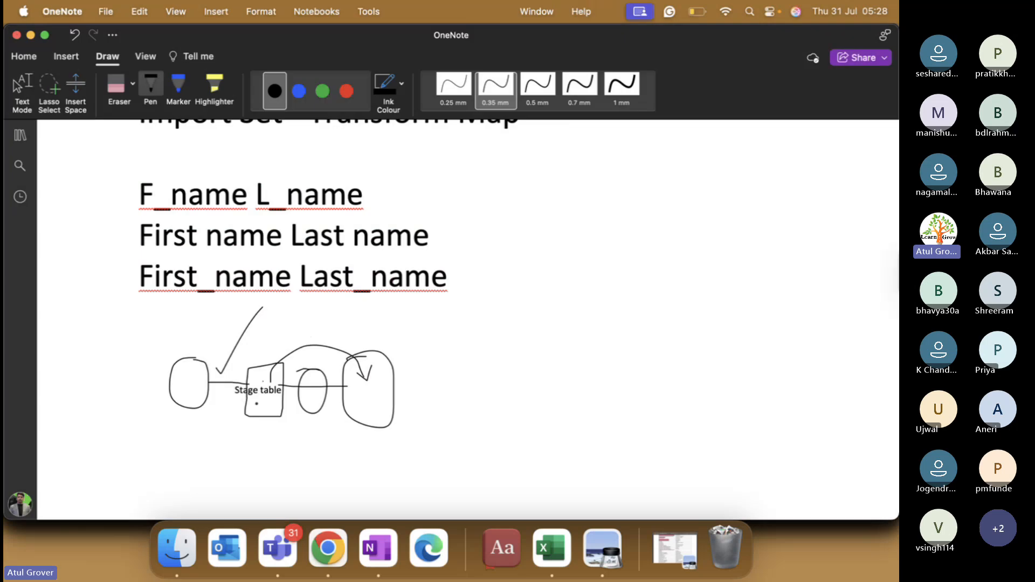
left_click_drag(249, 393, 275, 399)
left_click_drag(356, 390, 385, 392)
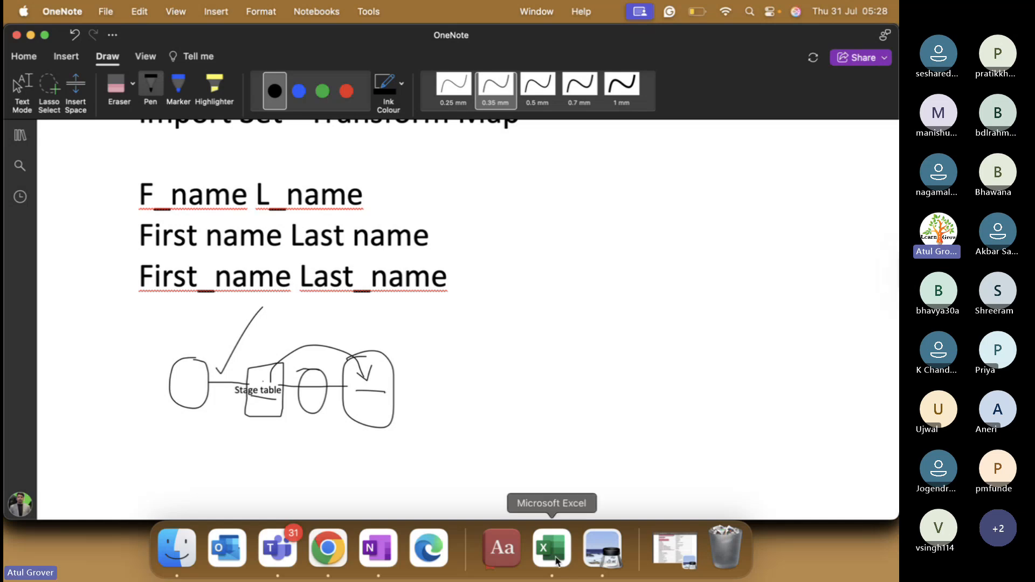
left_click(552, 547)
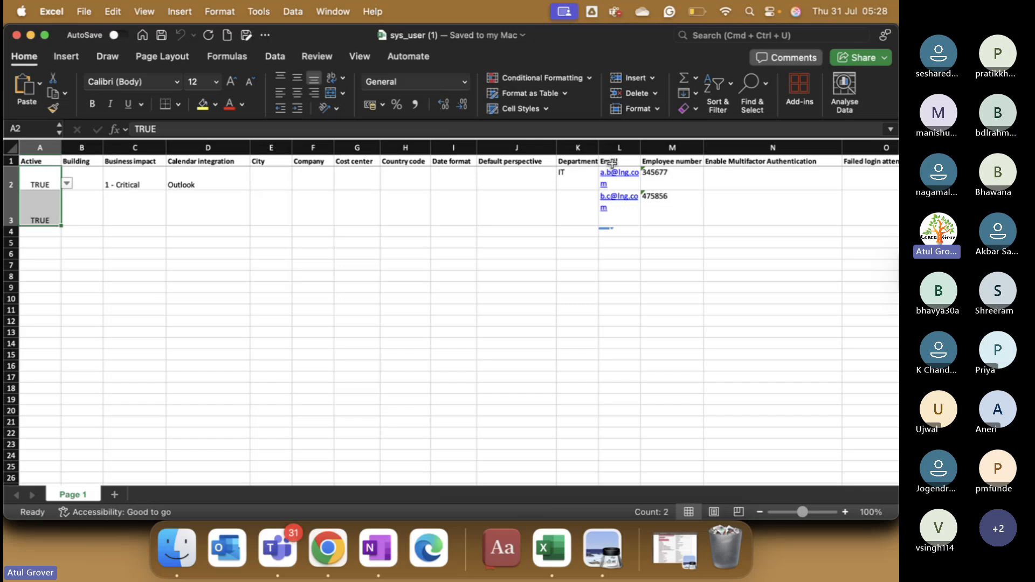
Step: Scroll User_LNG_batch18 down to its empty Field Maps list and start a new field map
key("super+Tab")
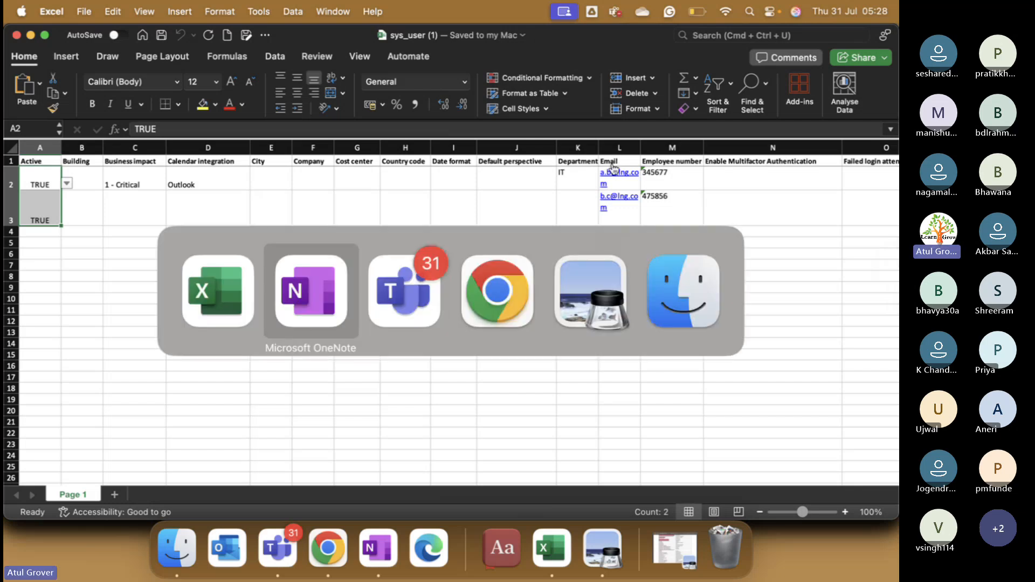
key("super+Tab")
key("super+Tab")
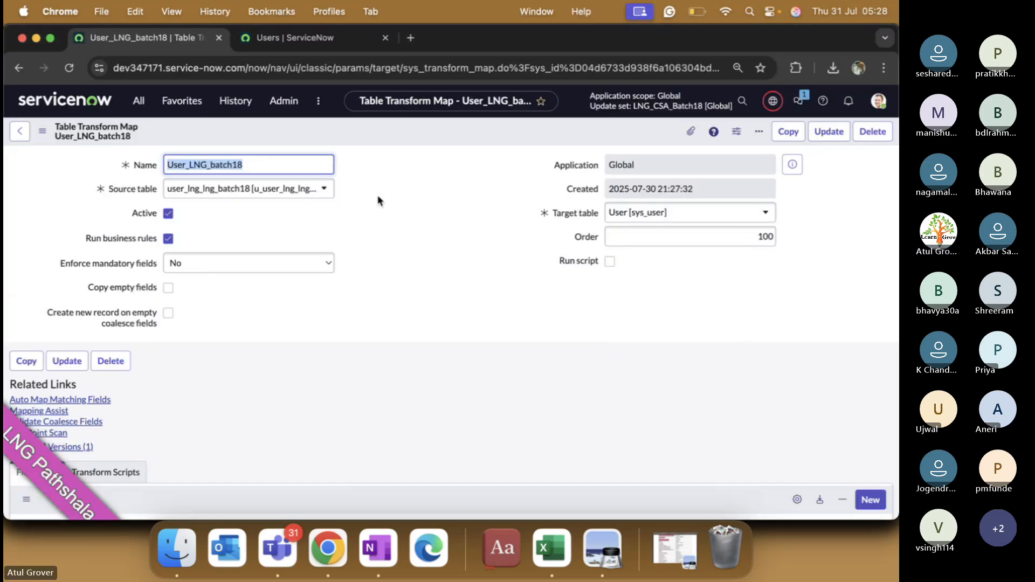
scroll(335, 337, "down", 5)
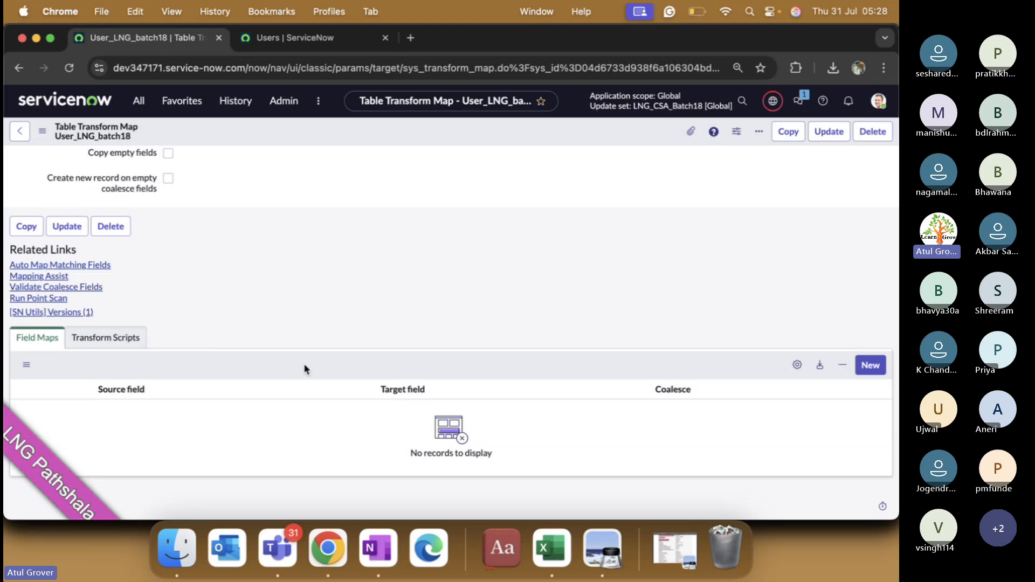
left_click(865, 371)
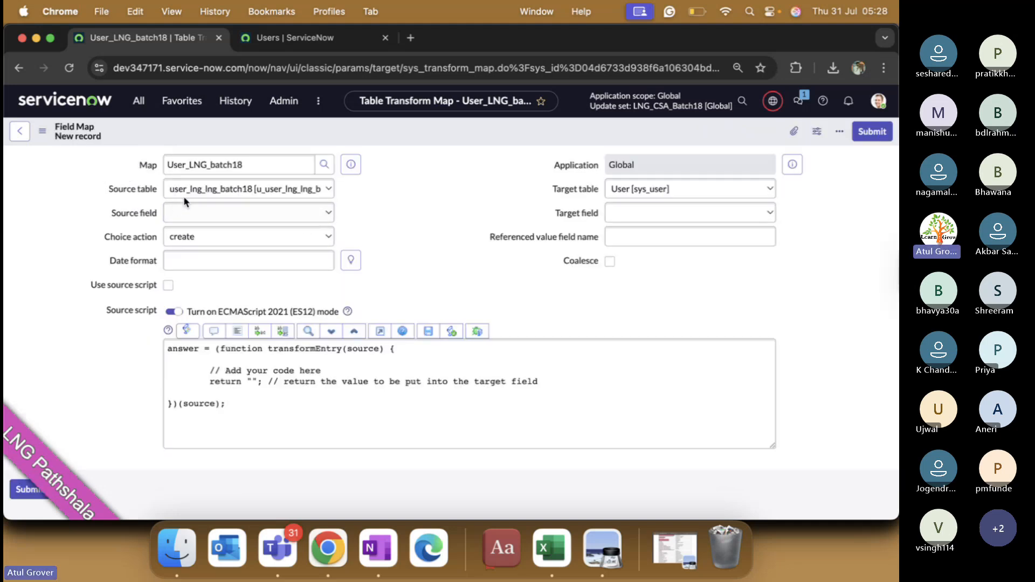
Step: Map source field Active to target field Active and submit the field map
left_click(186, 215)
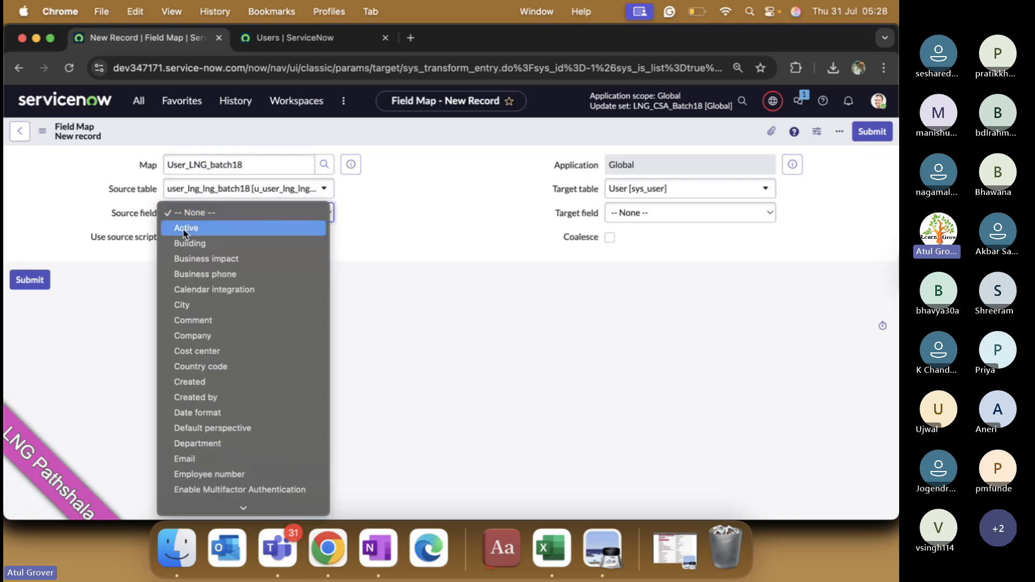
left_click(184, 229)
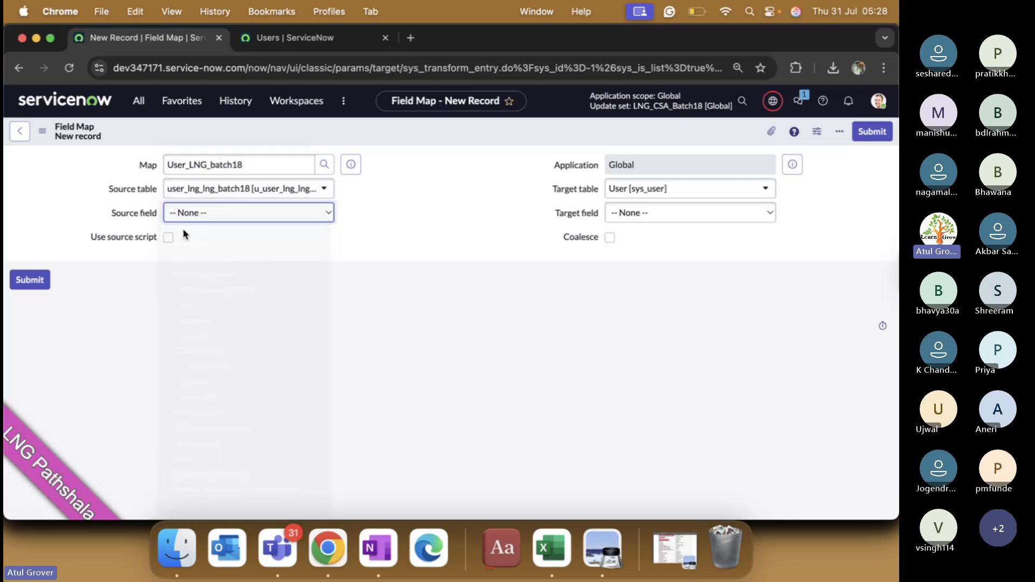
left_click(655, 217)
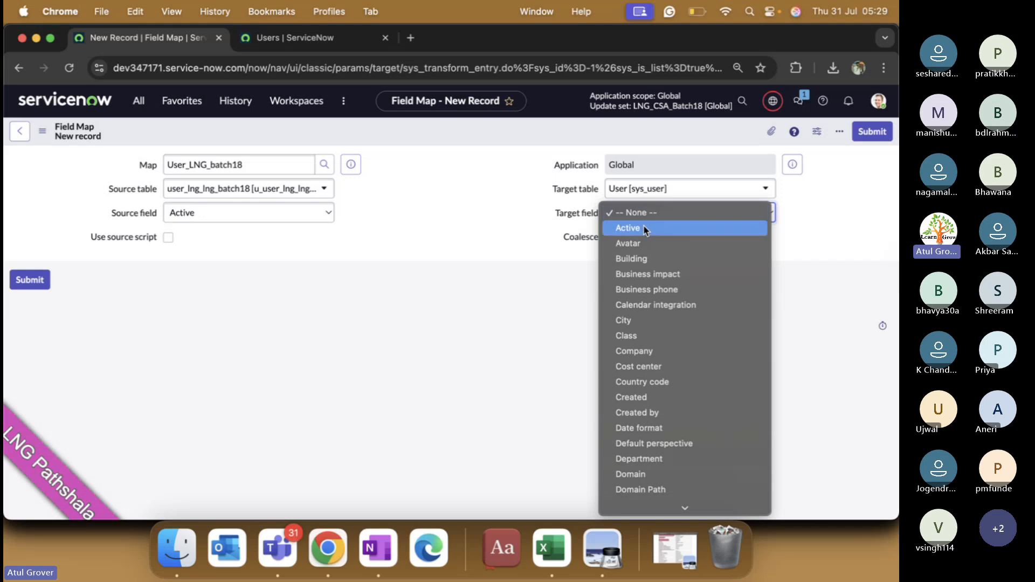
left_click(646, 230)
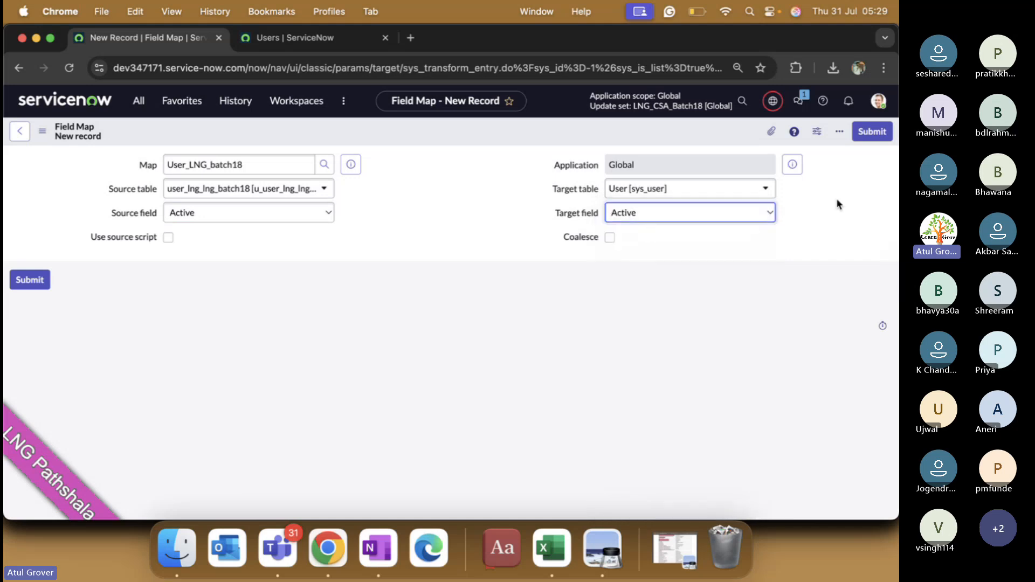
left_click(872, 131)
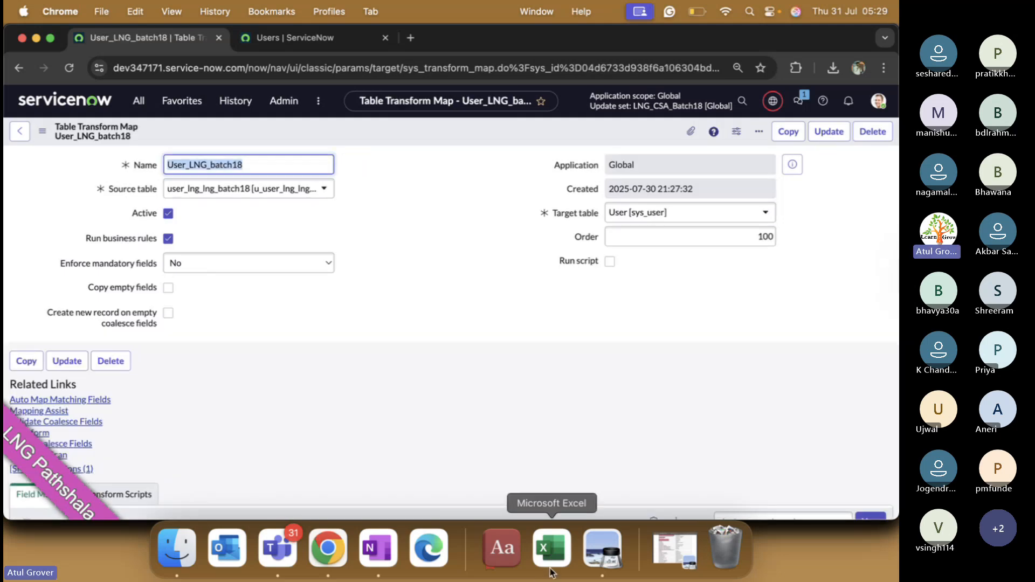
Step: Check the spreadsheet's header row, then scroll to the transform map's u_active-to-active field map
left_click(551, 547)
left_click(16, 160)
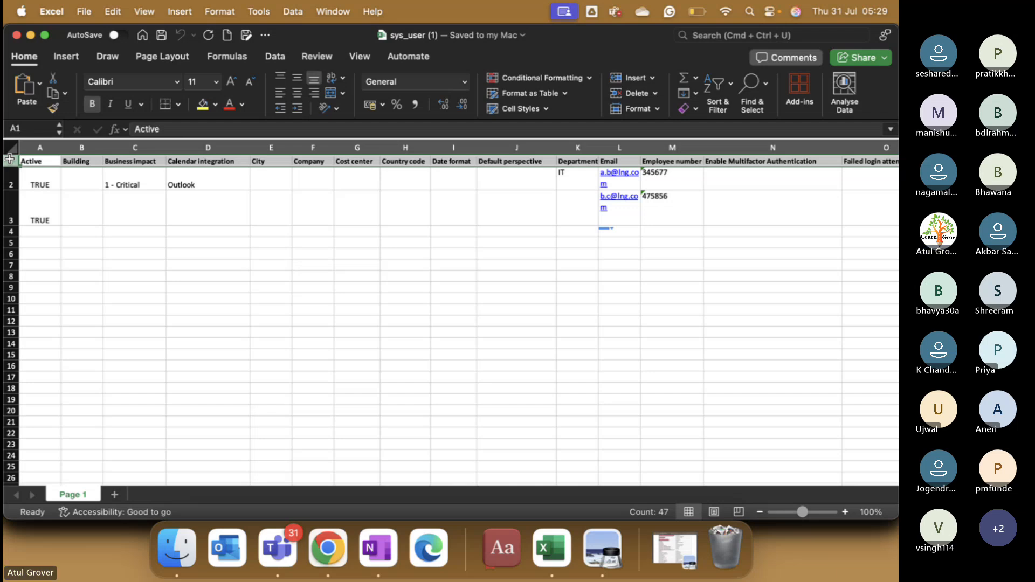
key("super+Tab")
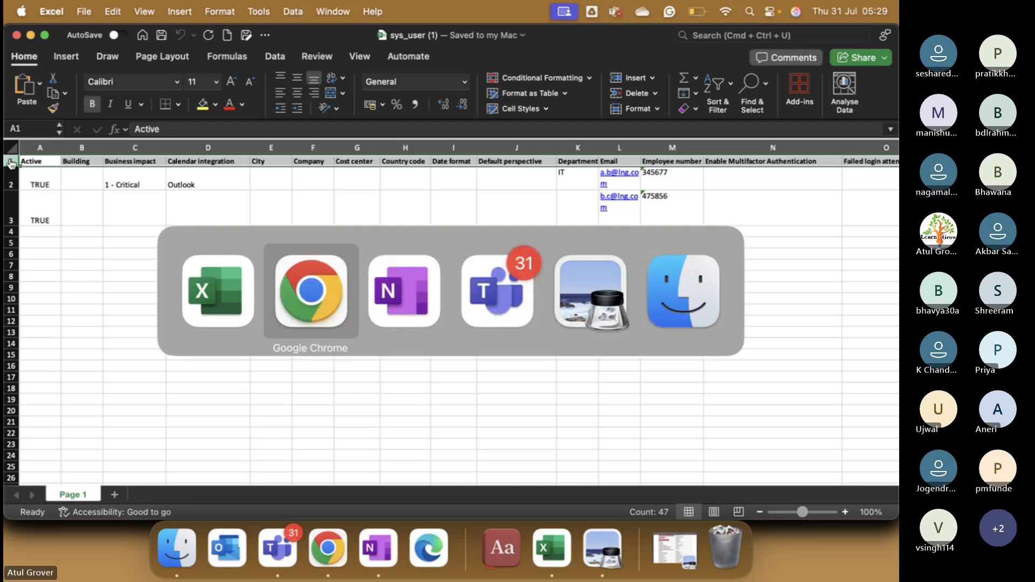
scroll(137, 323, "down", 5)
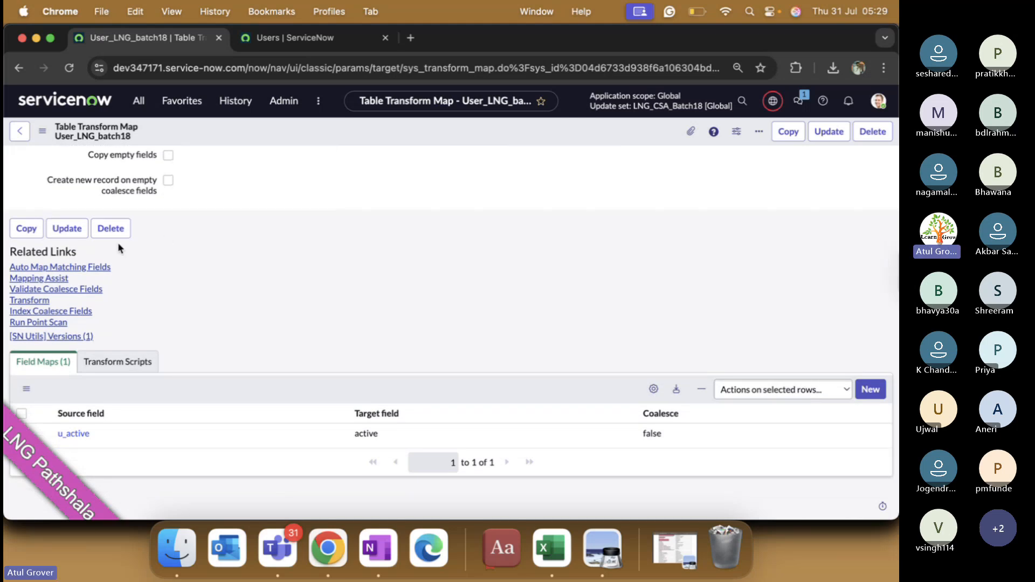
Step: In Mapping Assist, pair source Building with the User table's Building field and save
left_click(47, 280)
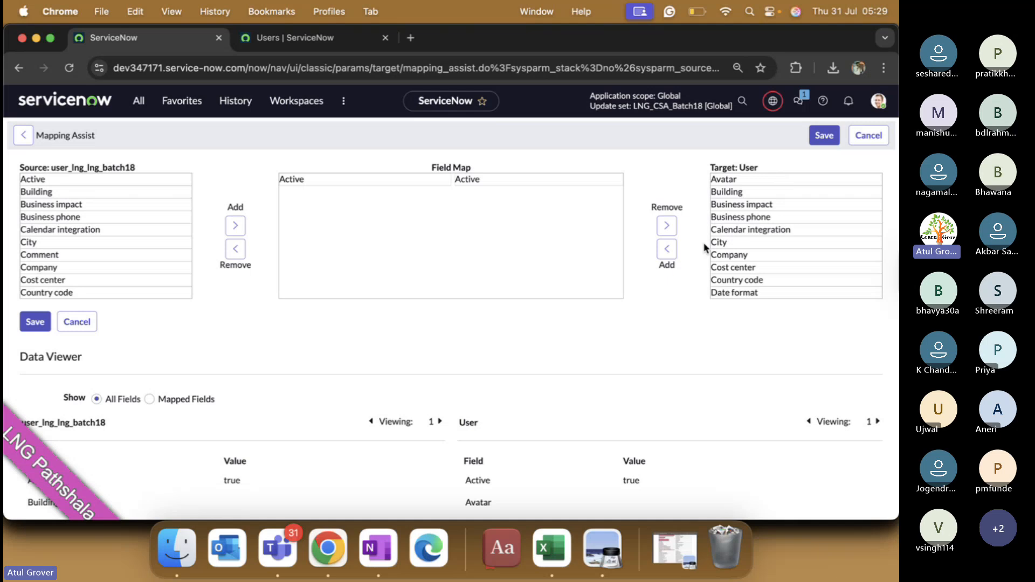
left_click(76, 198)
left_click(235, 225)
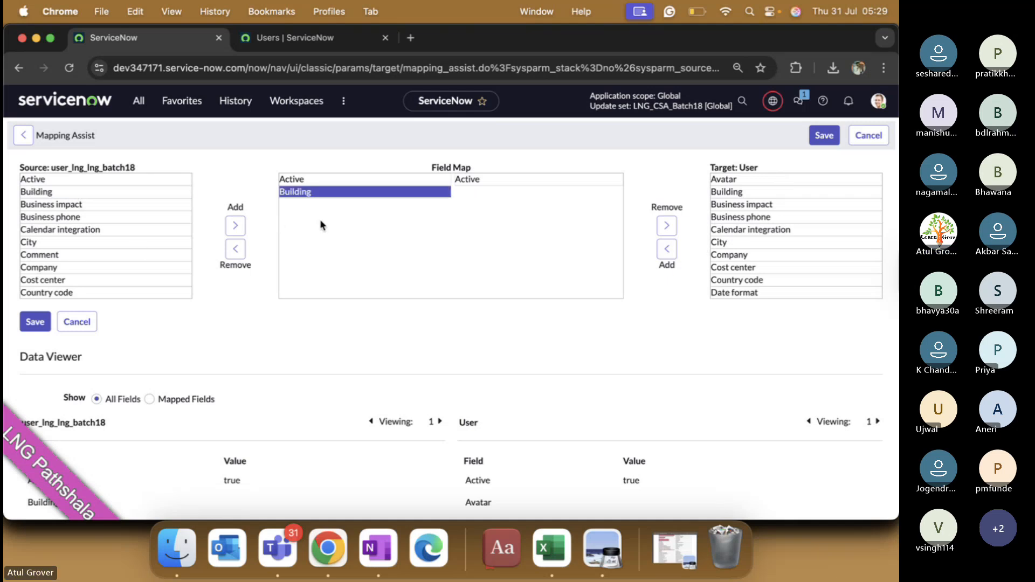
left_click(753, 193)
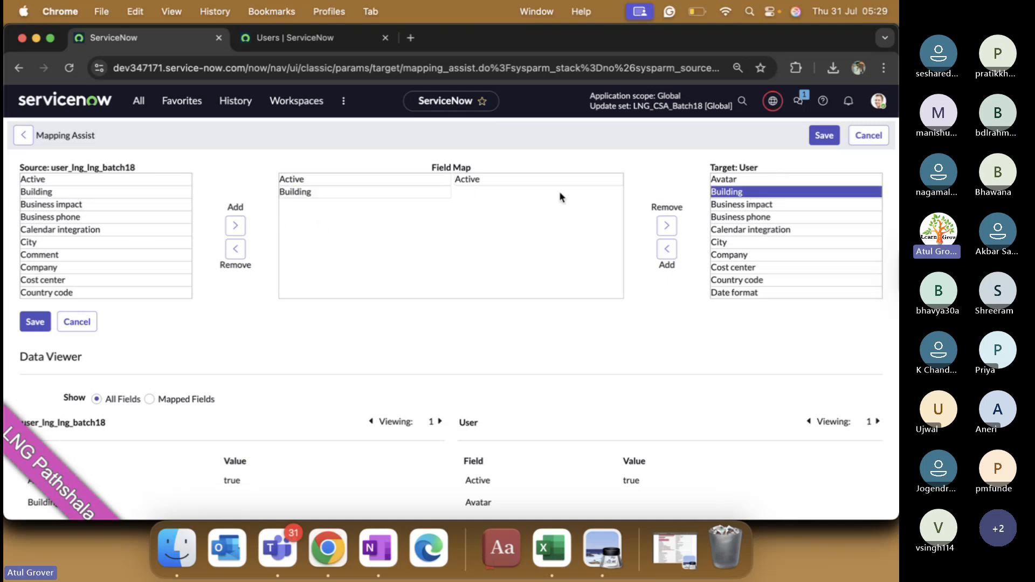
double_click(754, 192)
left_click(536, 208)
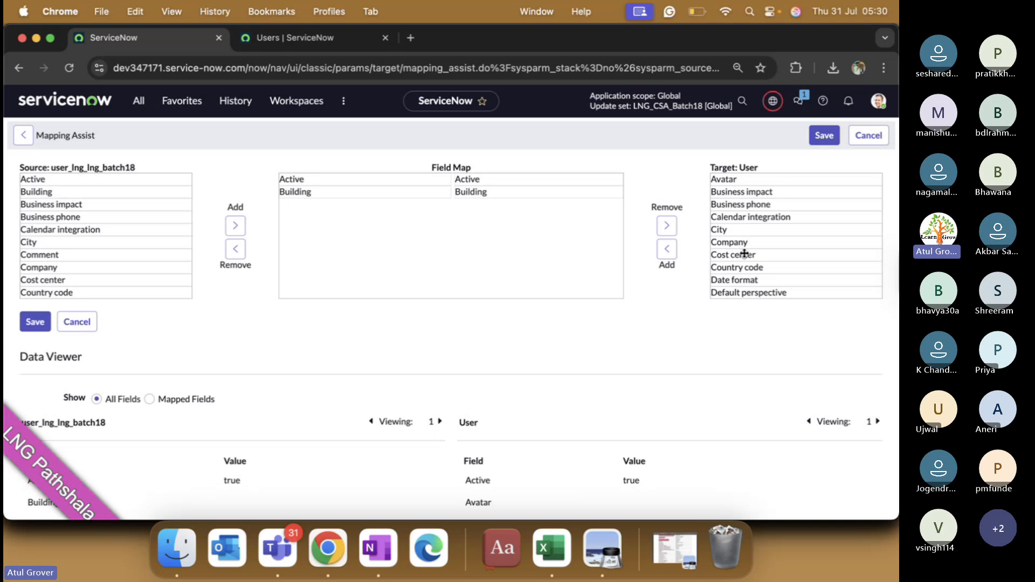
left_click(821, 142)
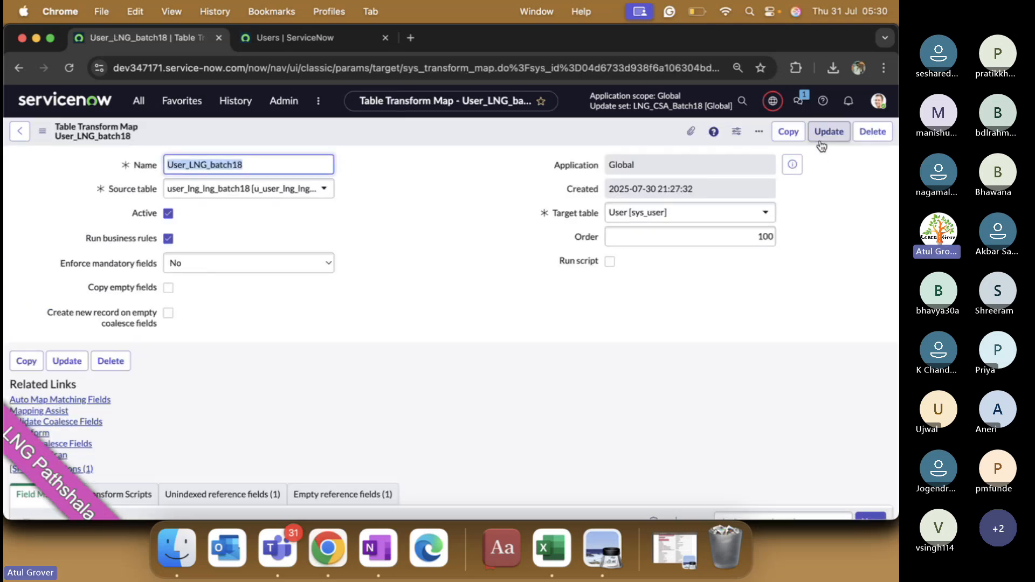
Step: After glancing at the spreadsheet, run Auto Map Matching Fields on User_LNG_batch18
scroll(475, 322, "down", 5)
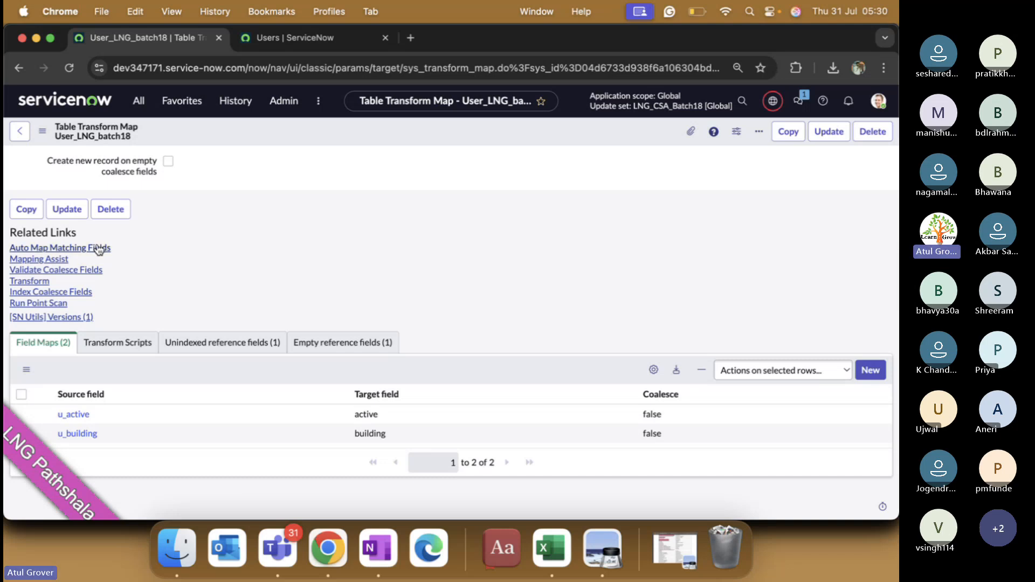
left_click(546, 547)
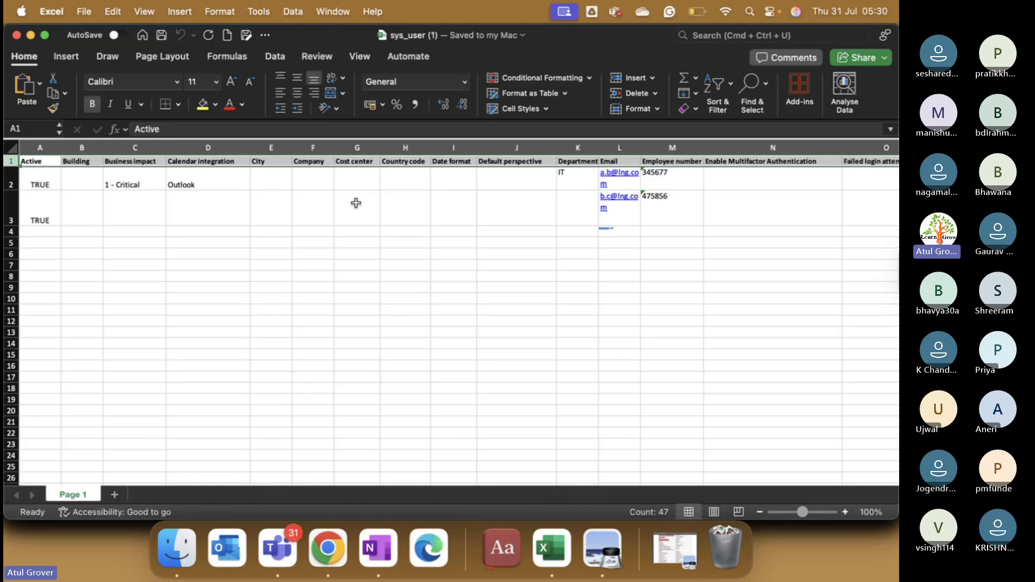
key("super+Tab")
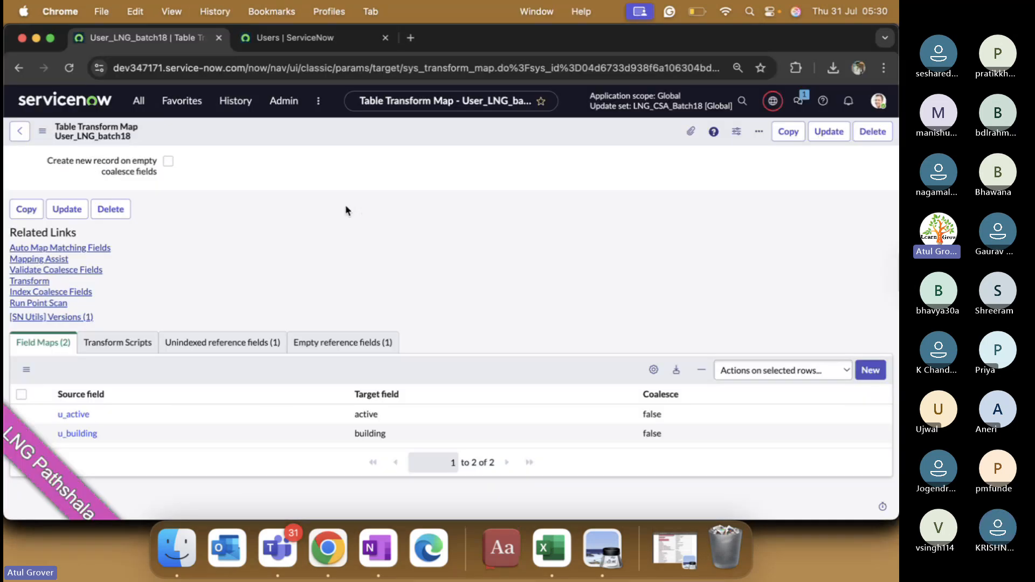
left_click(98, 249)
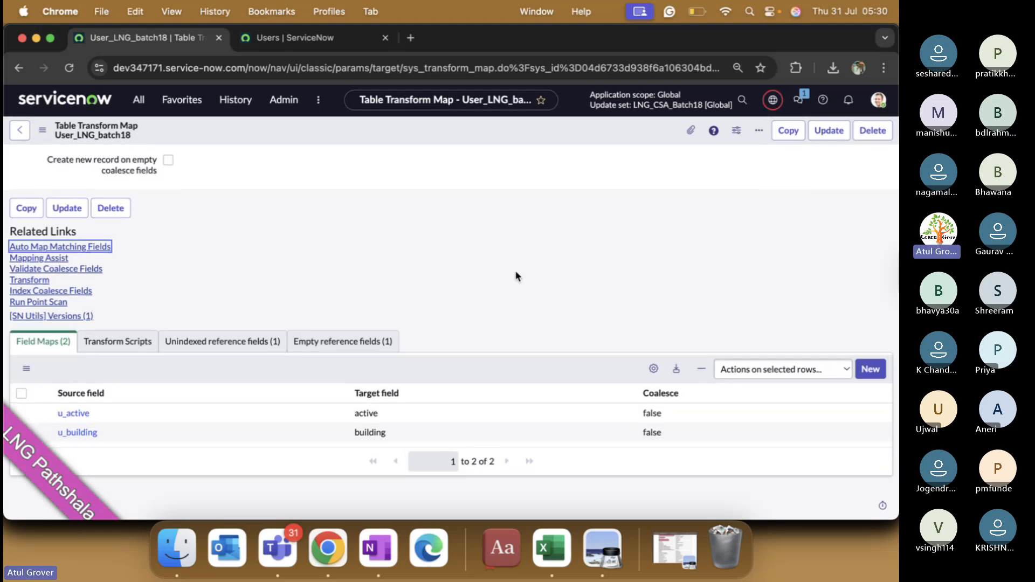
Step: Scroll through all 46 auto-created field maps, then bring the sys_user workbook forward
scroll(516, 277, "down", 10)
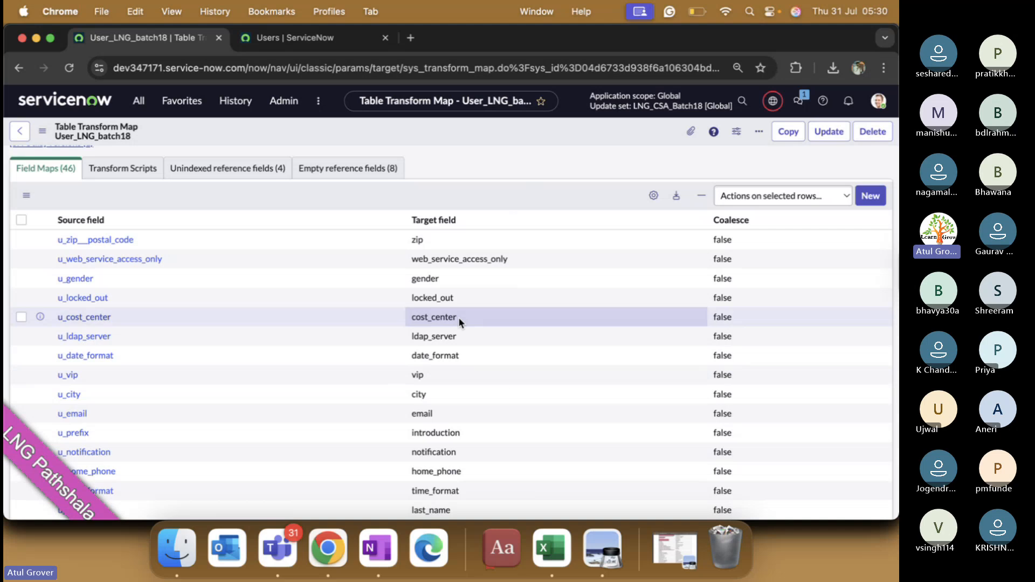
scroll(459, 317, "down", 8)
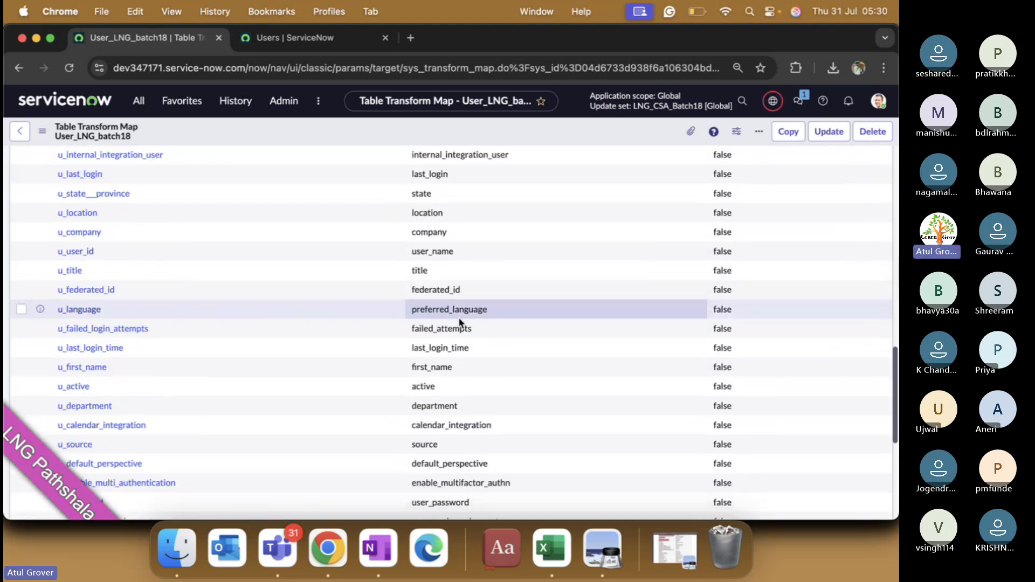
scroll(459, 317, "down", 3)
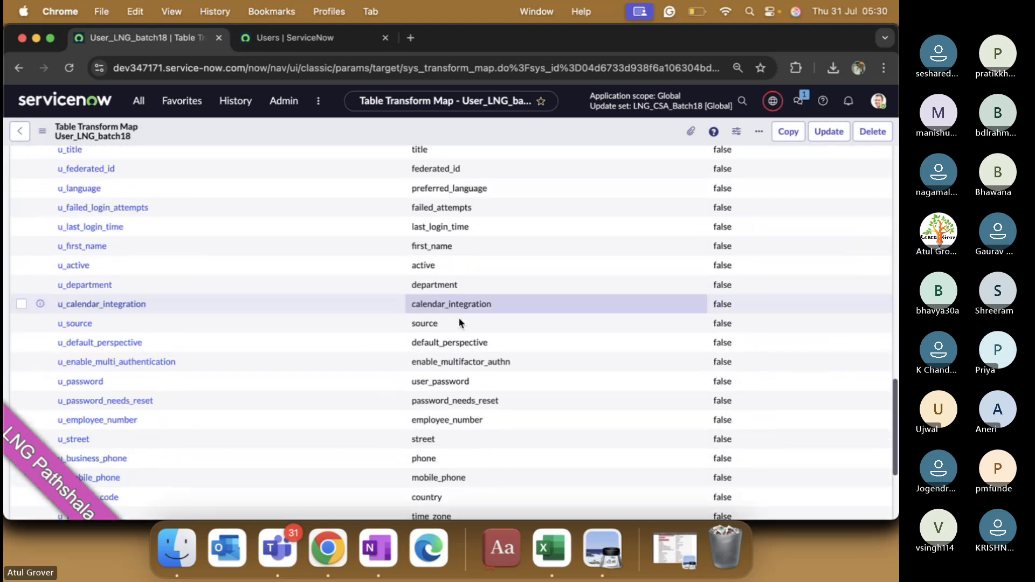
scroll(459, 320, "down", 4)
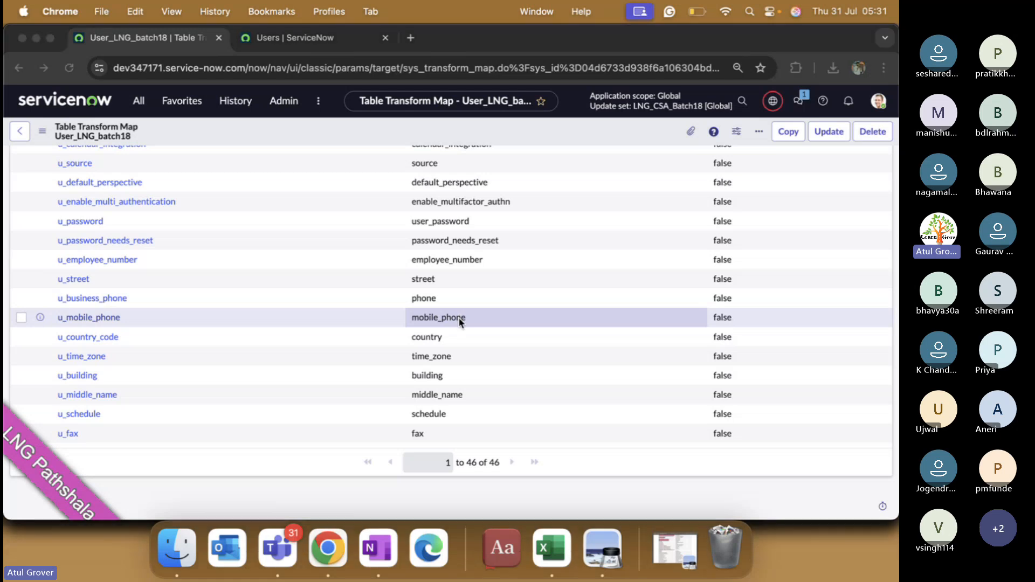
key("super+Tab")
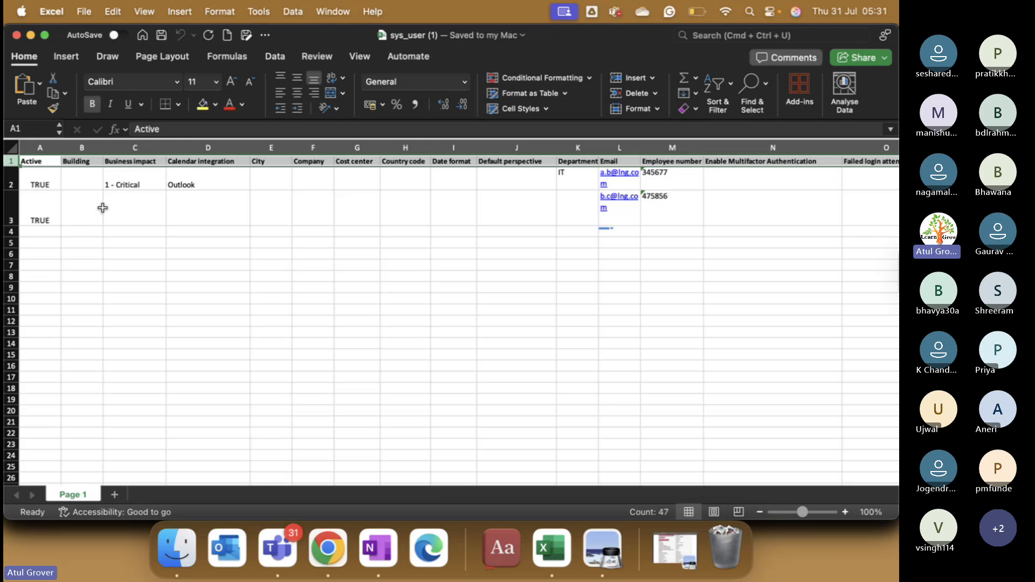
Step: Cross out the OneNote field-name examples with a large X, then return to sys_user (1)
left_click(378, 548)
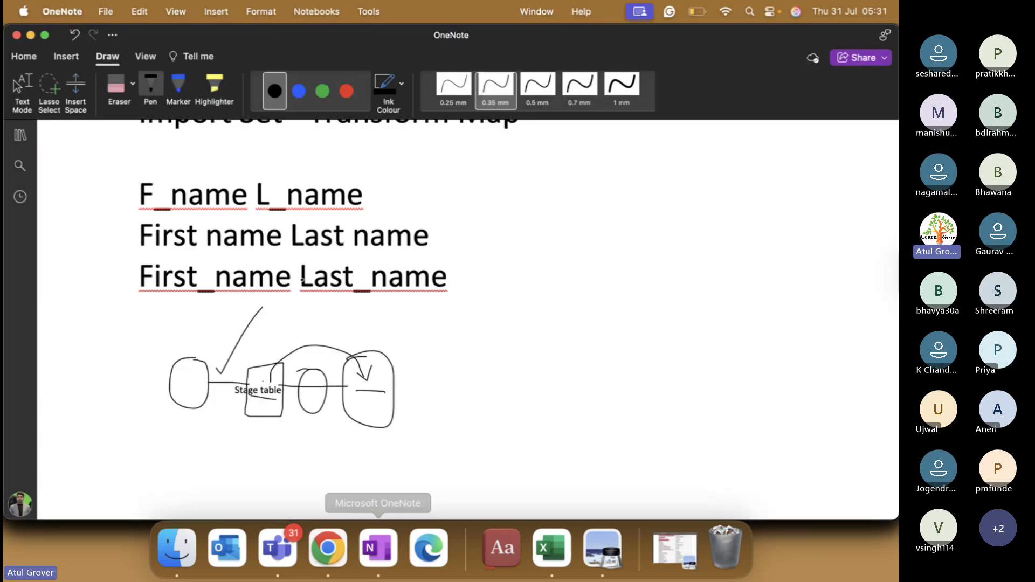
left_click_drag(205, 158, 372, 324)
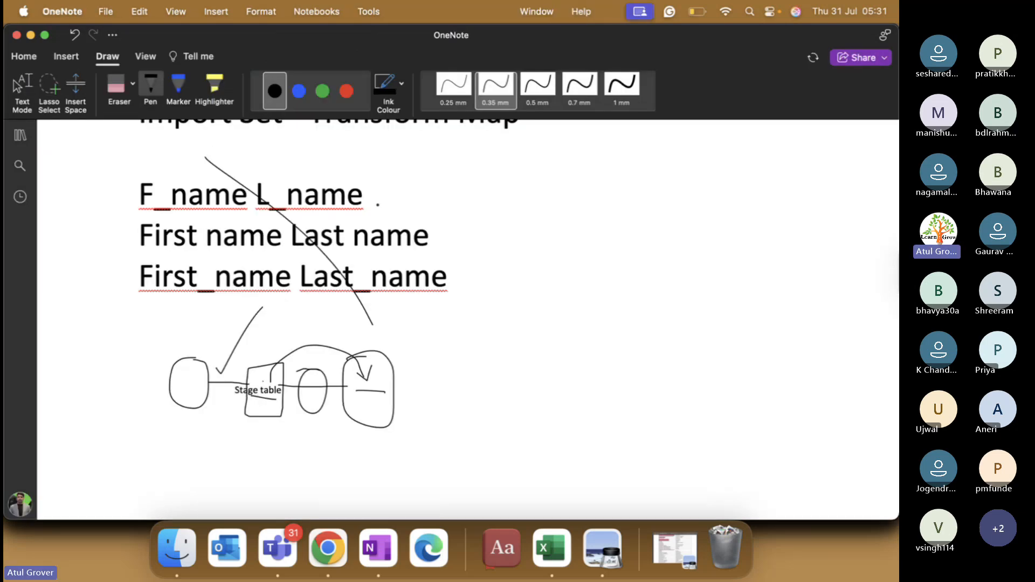
left_click_drag(381, 163, 233, 303)
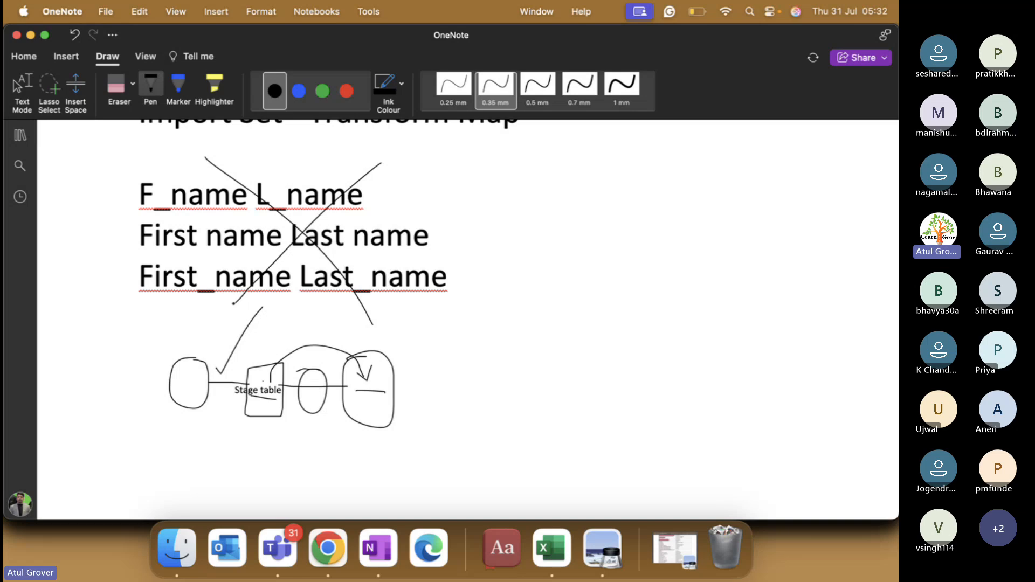
key("super+Tab")
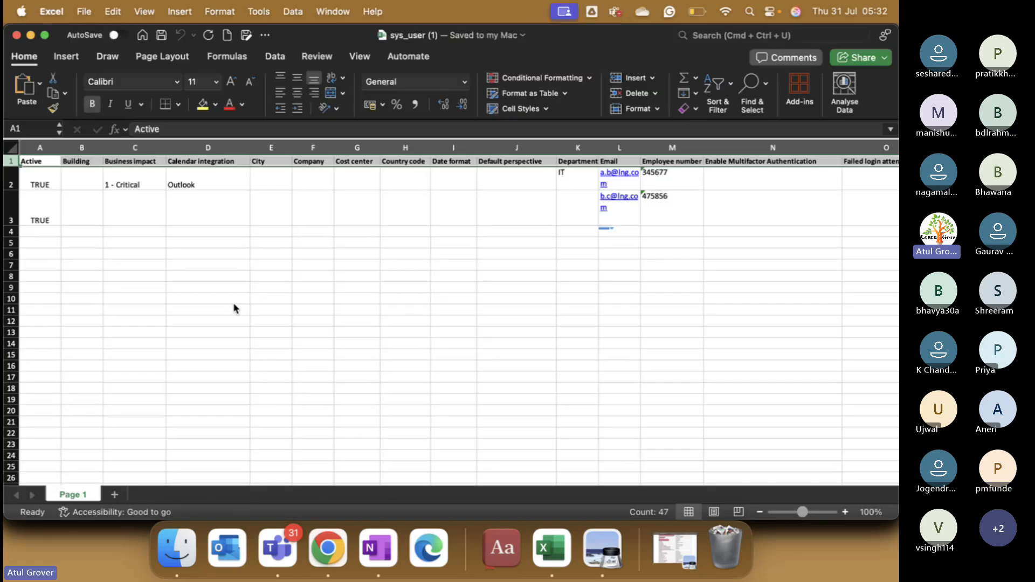
Step: Open the Transform run page for import set ISET0010001 with the User_LNG_batch18 map
key("super+Tab")
key("super+Tab")
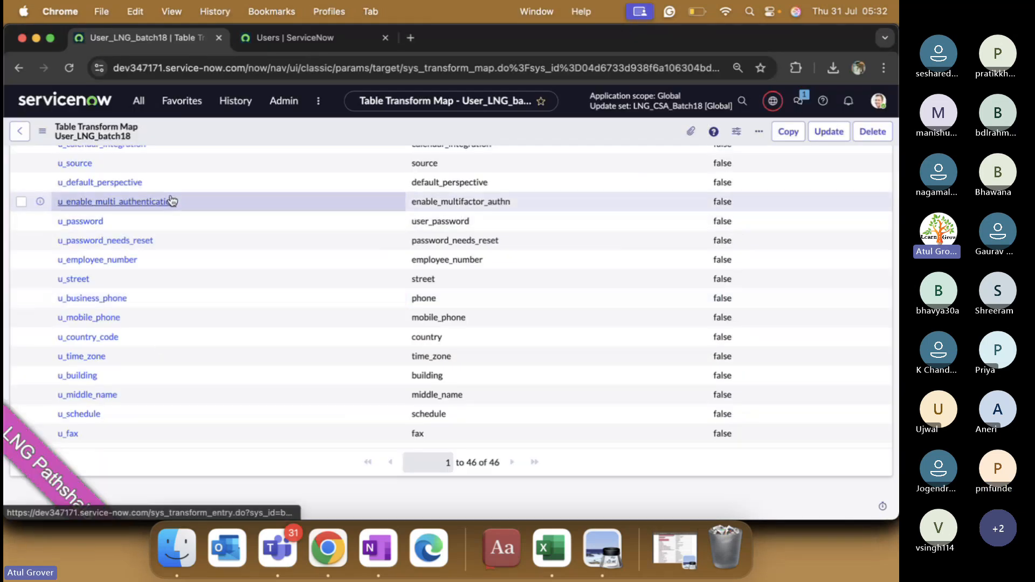
scroll(170, 200, "up", 10)
scroll(369, 265, "up", 4)
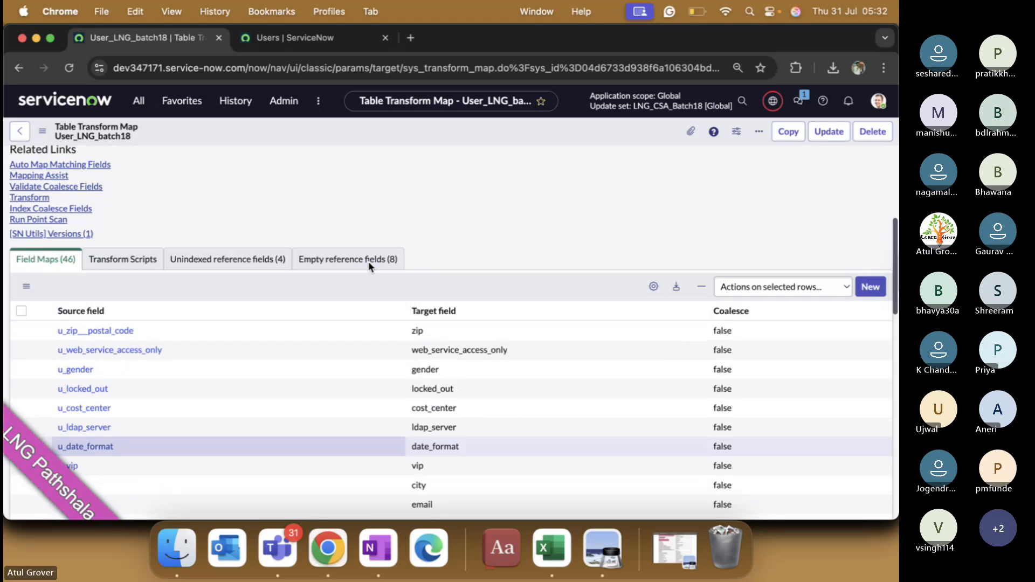
scroll(367, 261, "up", 5)
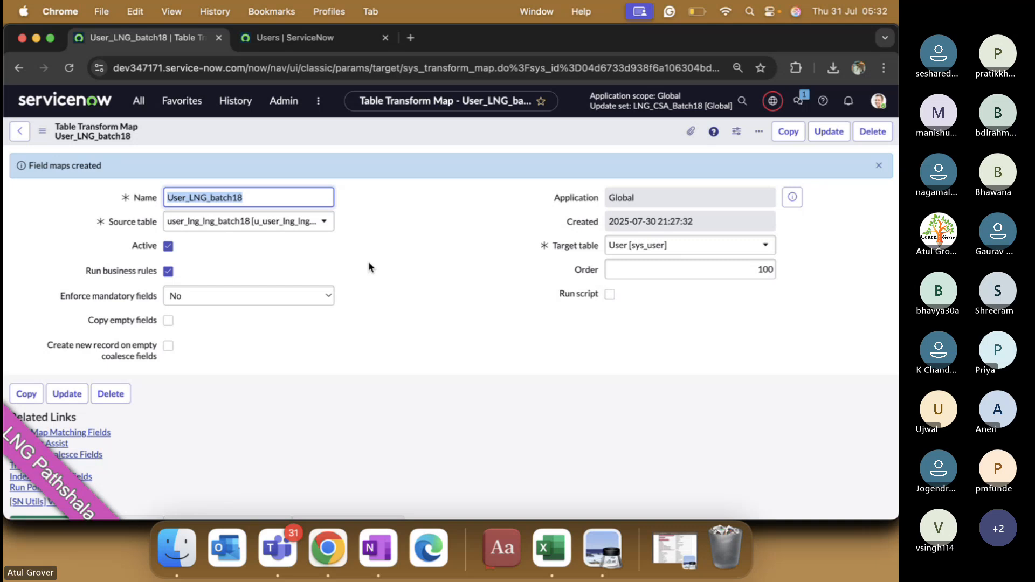
scroll(368, 267, "down", 3)
scroll(369, 267, "down", 1)
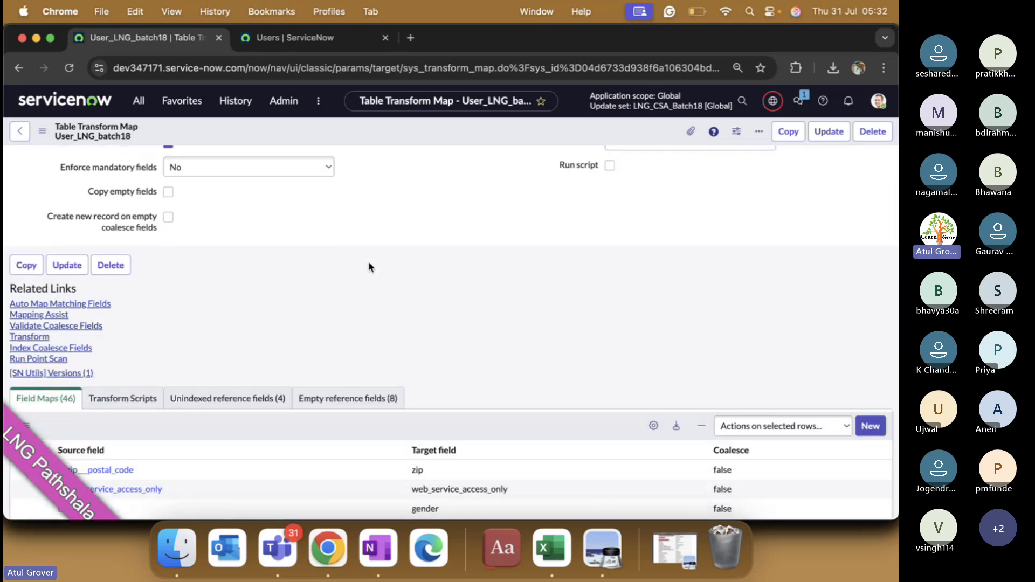
left_click(30, 338)
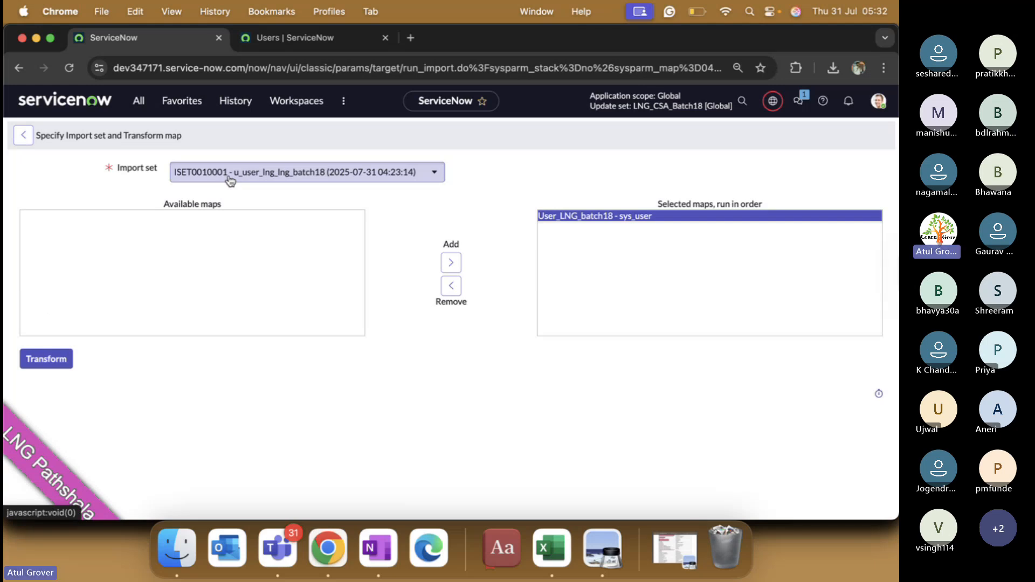
Step: Transform import set ISET0010001 with the User_LNG_batch18 map, then go to the lng-filtered Users list
left_click(231, 178)
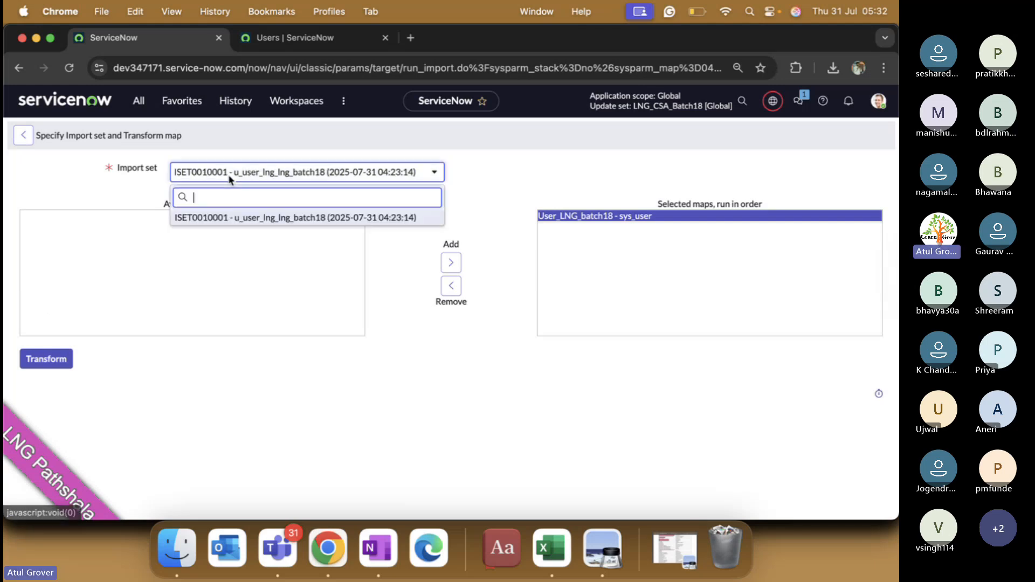
left_click(267, 218)
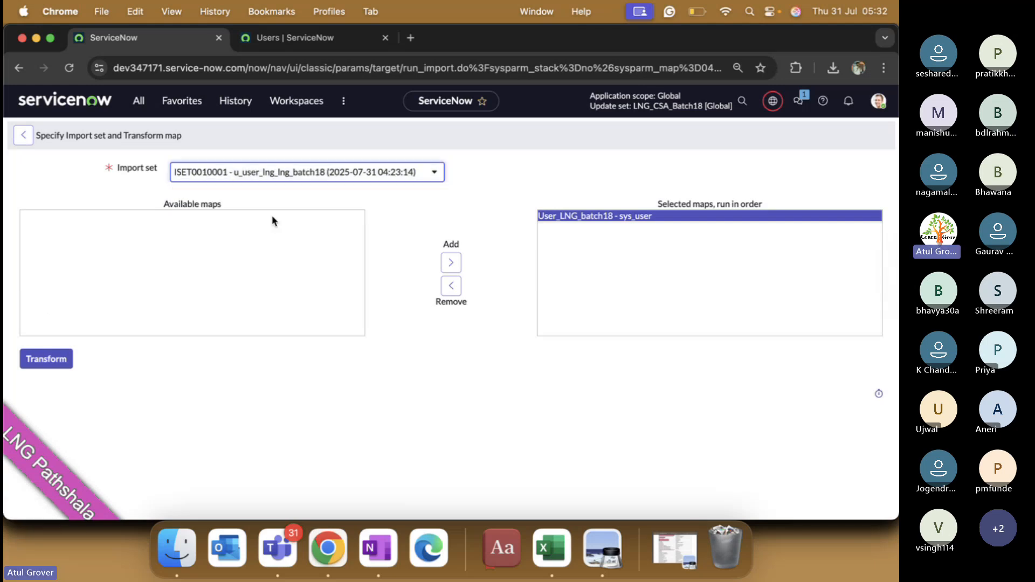
left_click(574, 218)
left_click(593, 217)
left_click(54, 360)
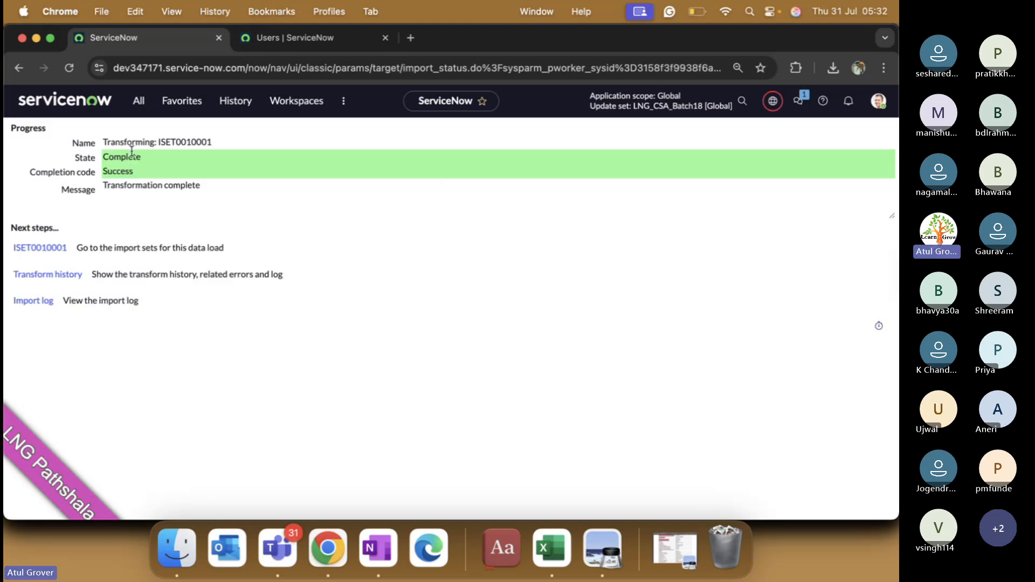
left_click(356, 33)
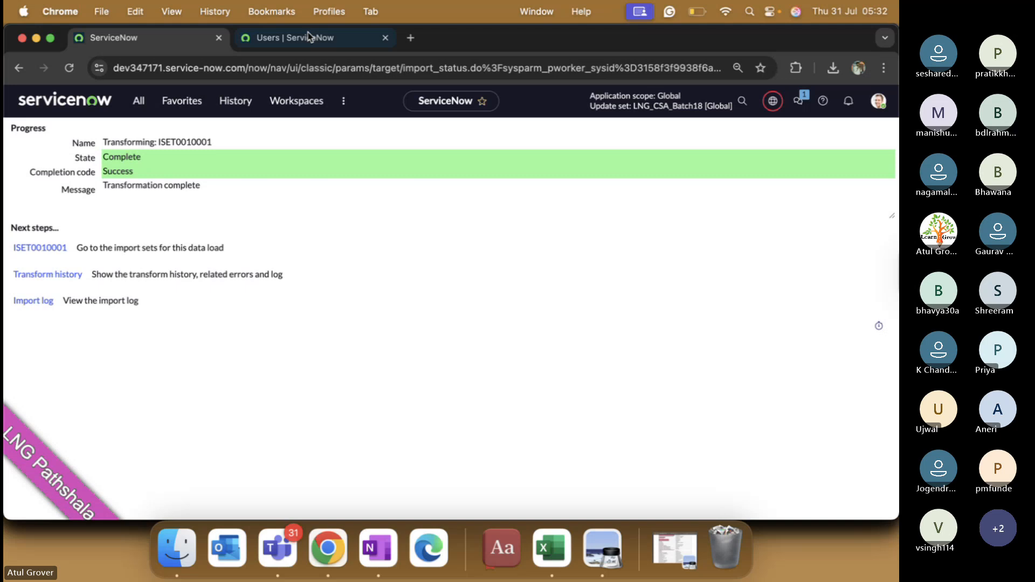
Step: Reload the lng-filtered Users list to check the imported users, then switch to the Teams meeting
right_click(296, 133)
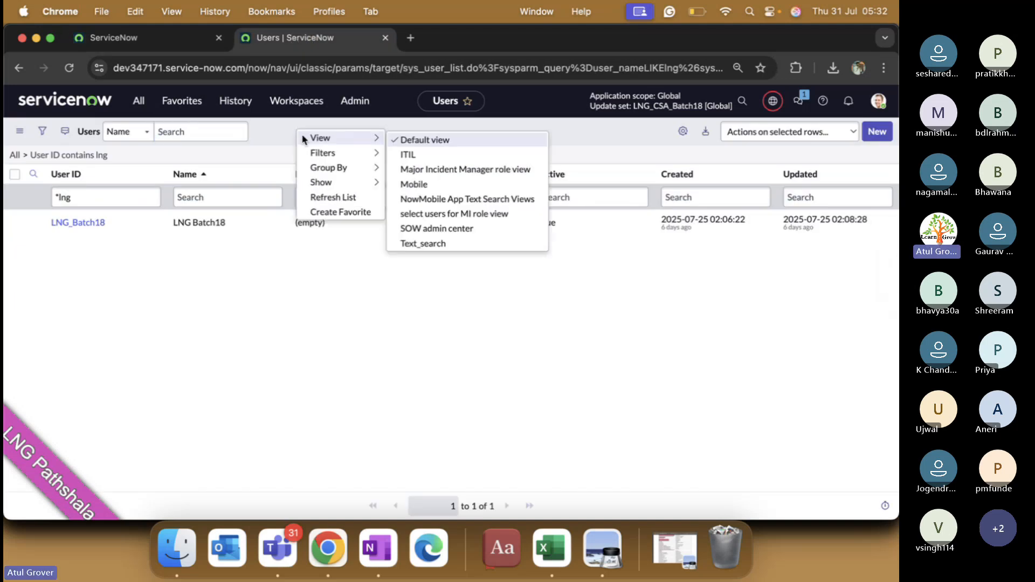
left_click(318, 196)
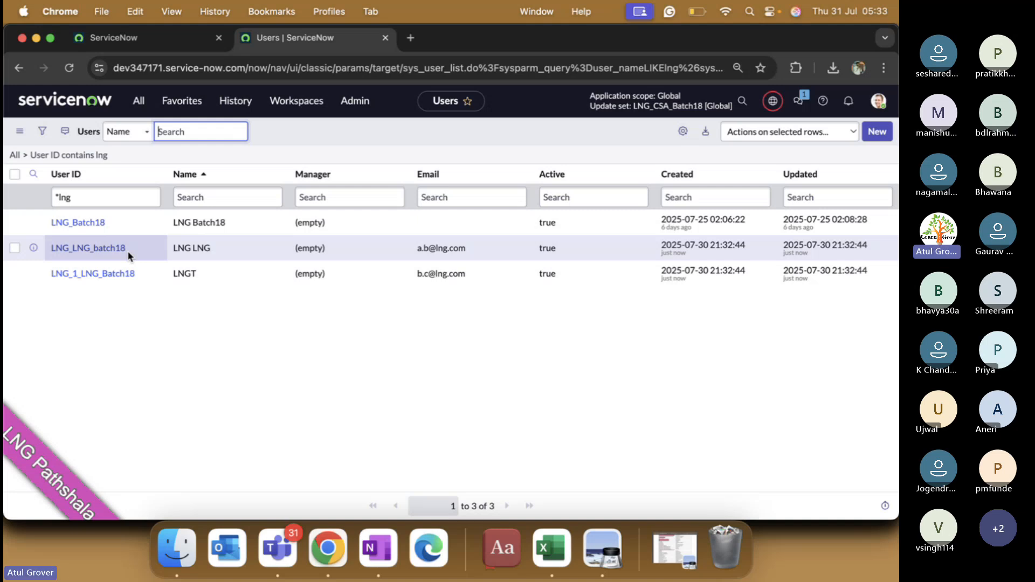
key("super+Tab")
key("super+Tab")
key("super+Tab")
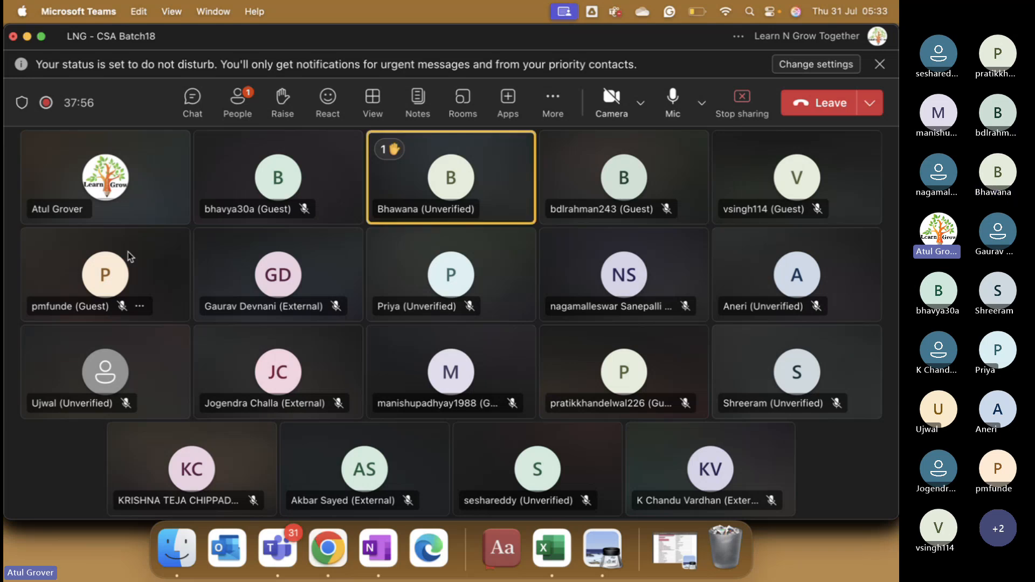
Step: In the sys_user workbook, set cell C3's Business impact to 2 - High
key("super+Tab")
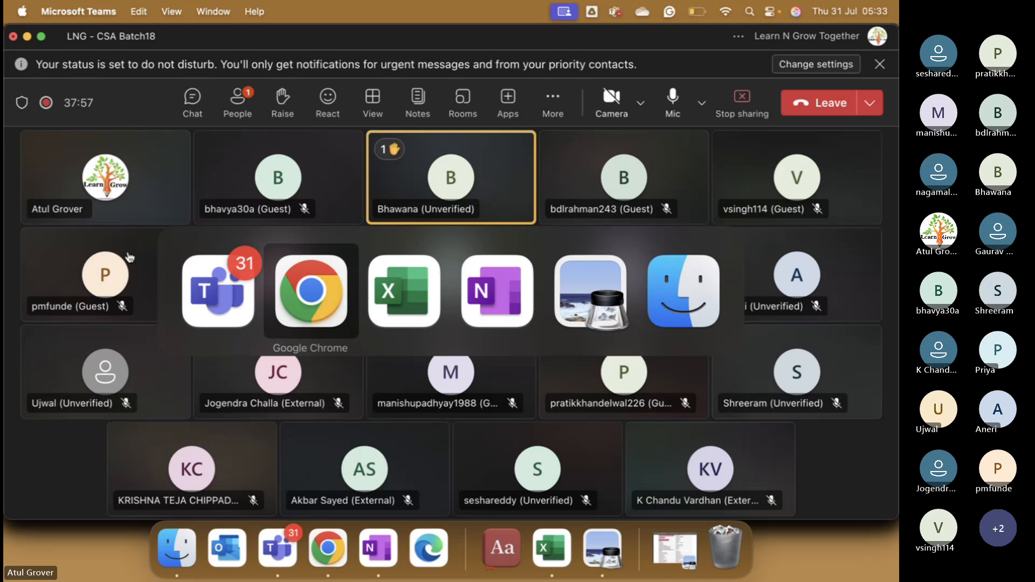
key("super+Tab")
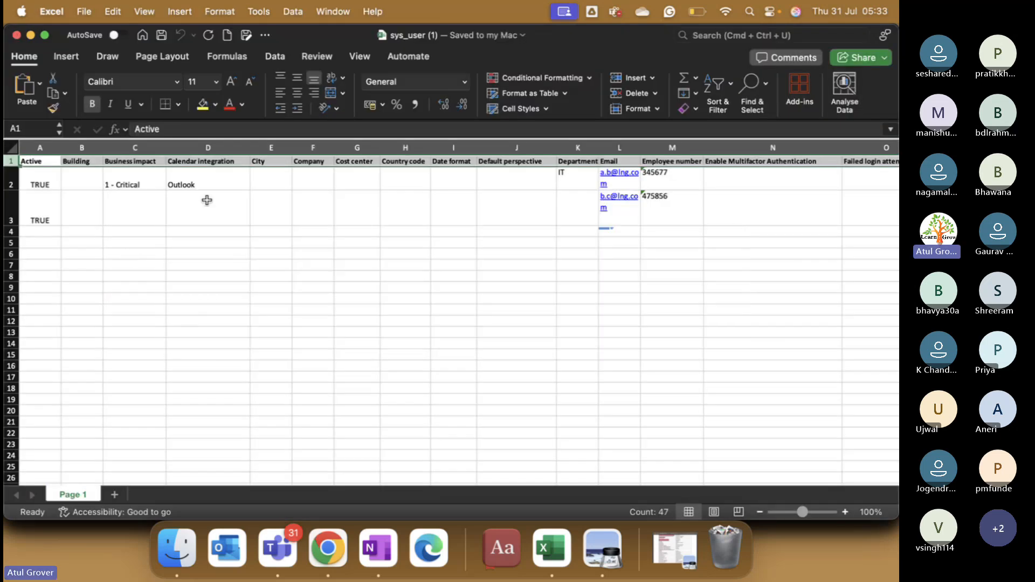
left_click(145, 215)
left_click(172, 218)
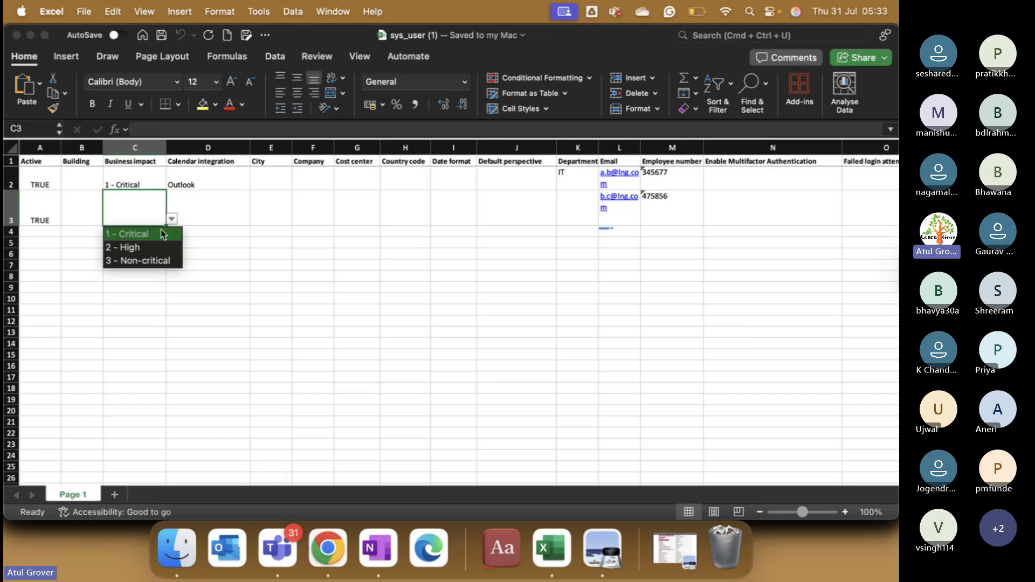
left_click(162, 242)
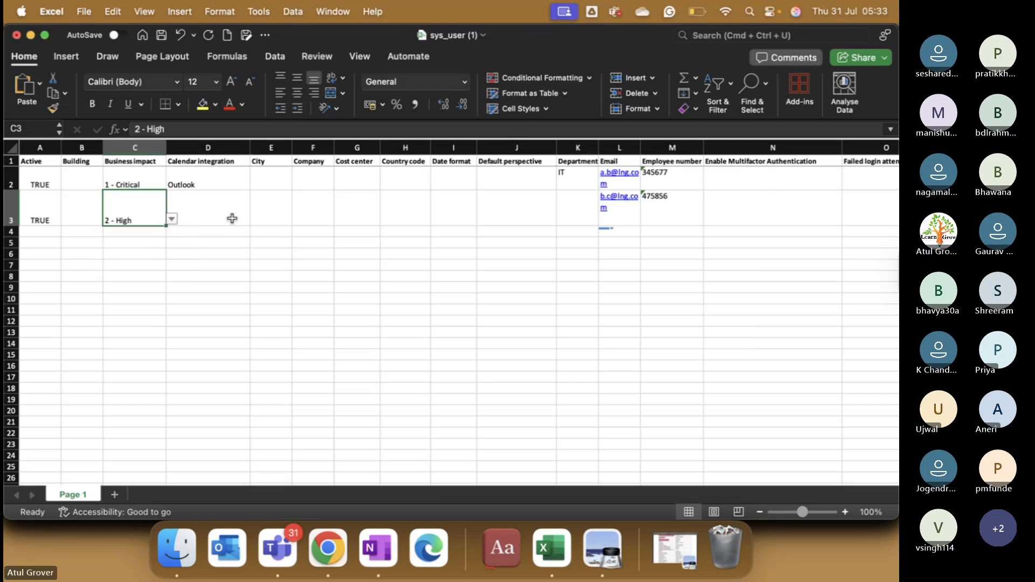
Step: Enter London as row 3's City in E3, select D3 through G3, and return to the browser
left_click(257, 209)
type("Londin")
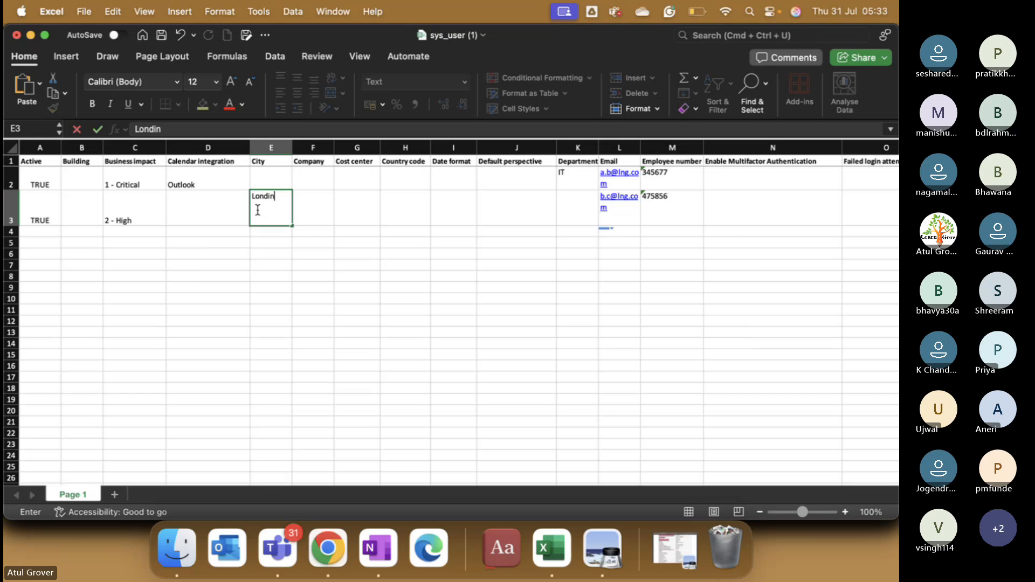
key("BackSpace")
key("BackSpace")
type("on")
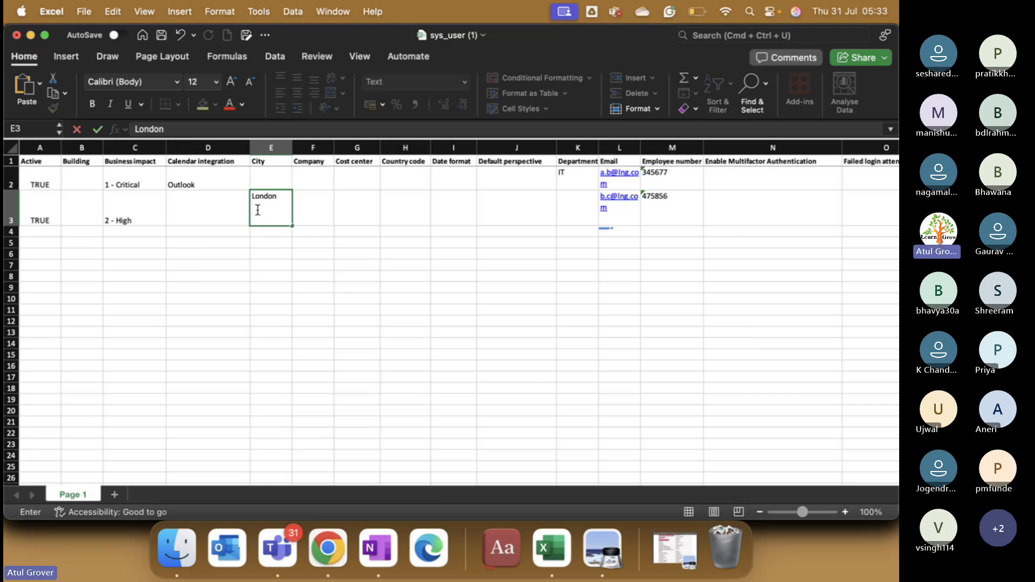
key("Tab")
left_click(215, 212)
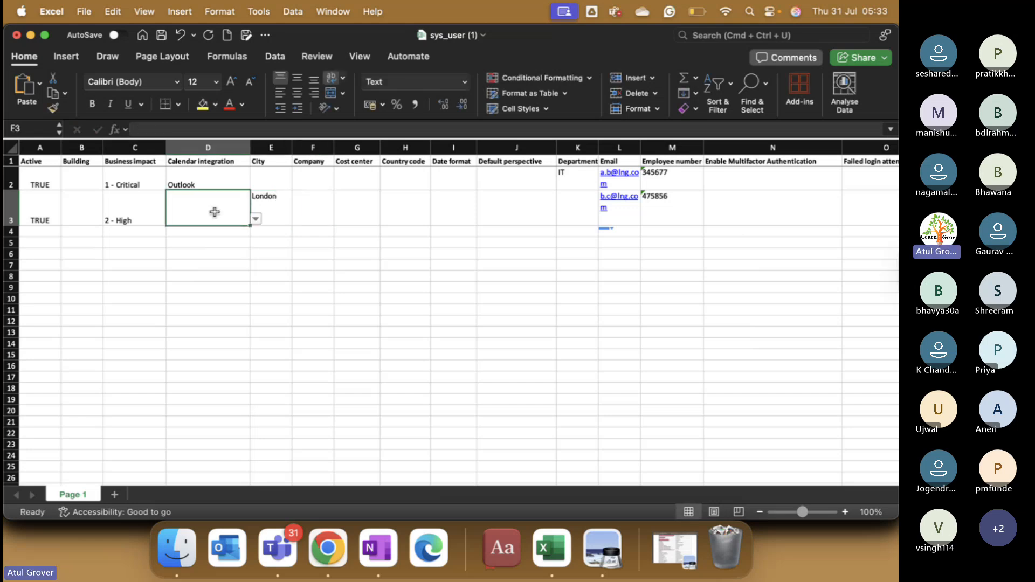
left_click_drag(215, 211, 359, 210)
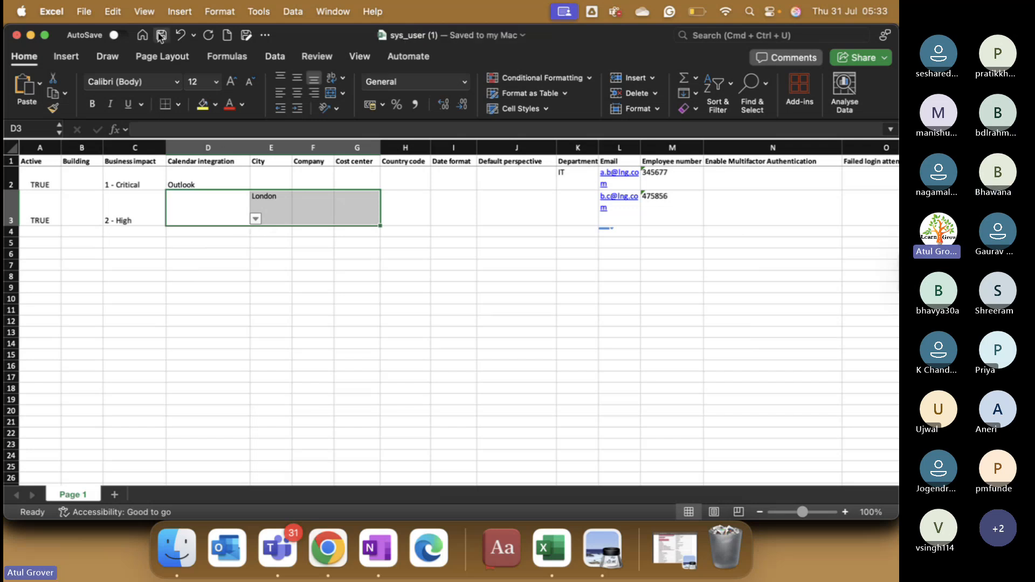
left_click(327, 546)
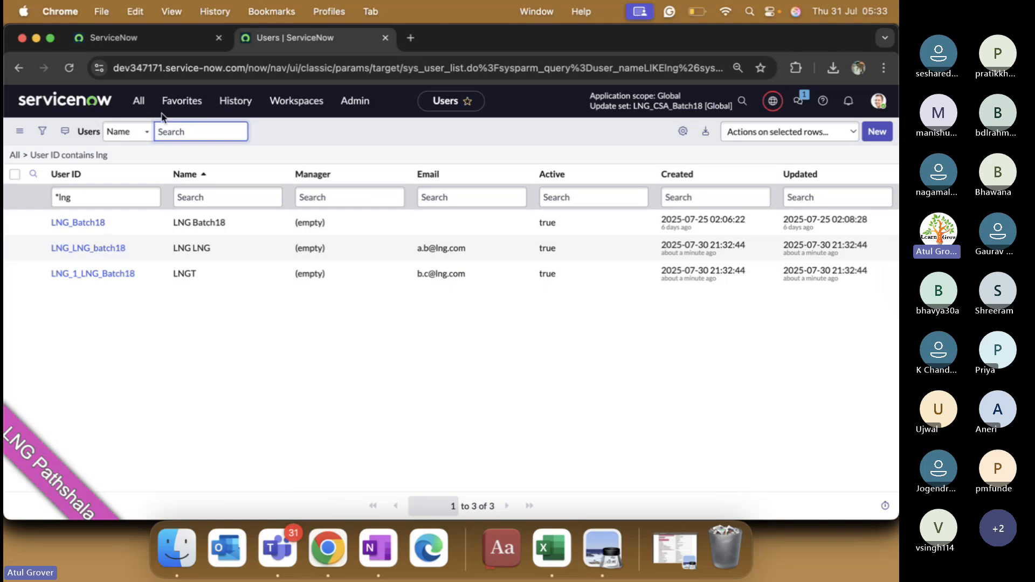
Step: Open the Load Data module from the application navigator
left_click(129, 38)
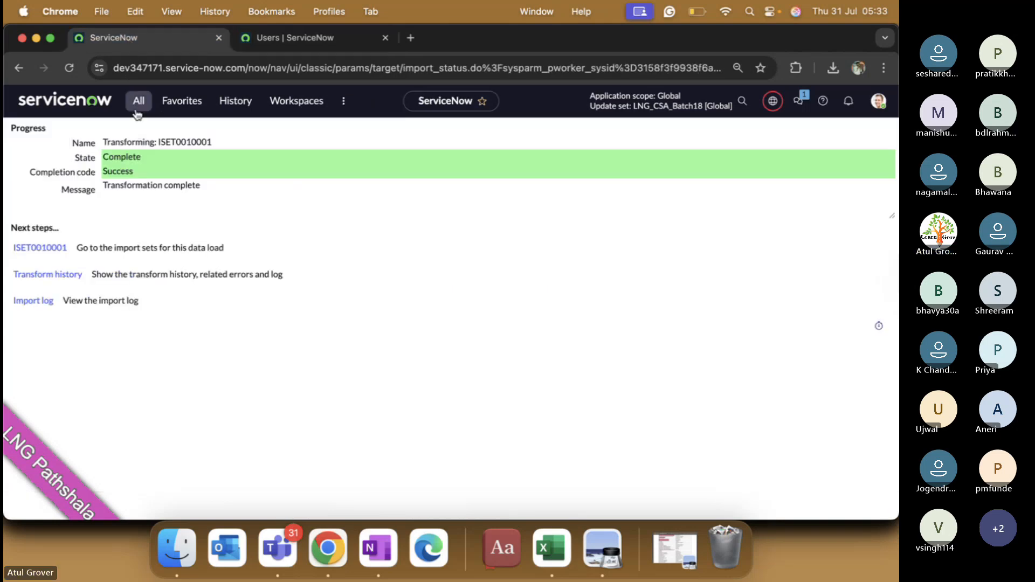
left_click(137, 112)
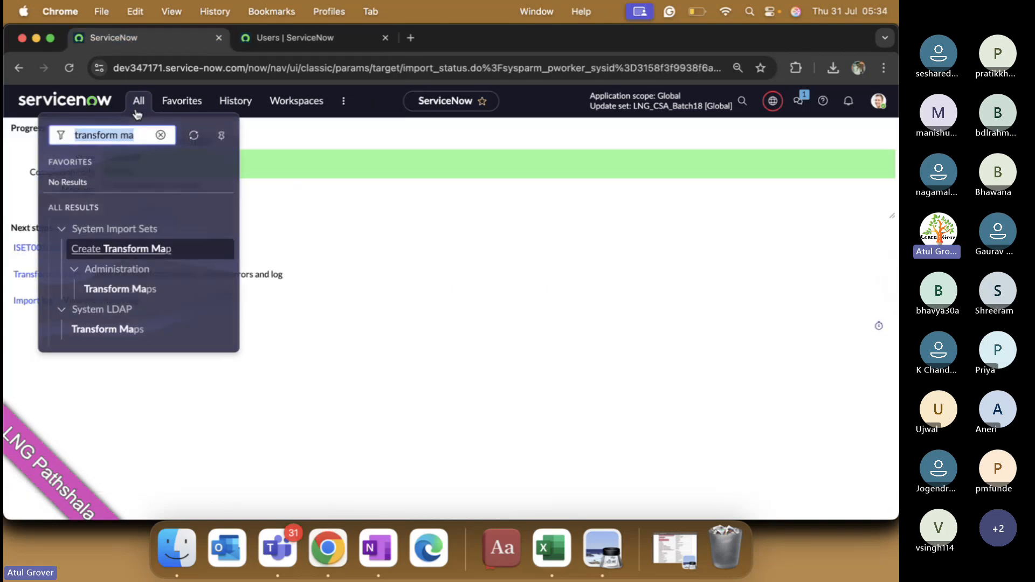
type("load da")
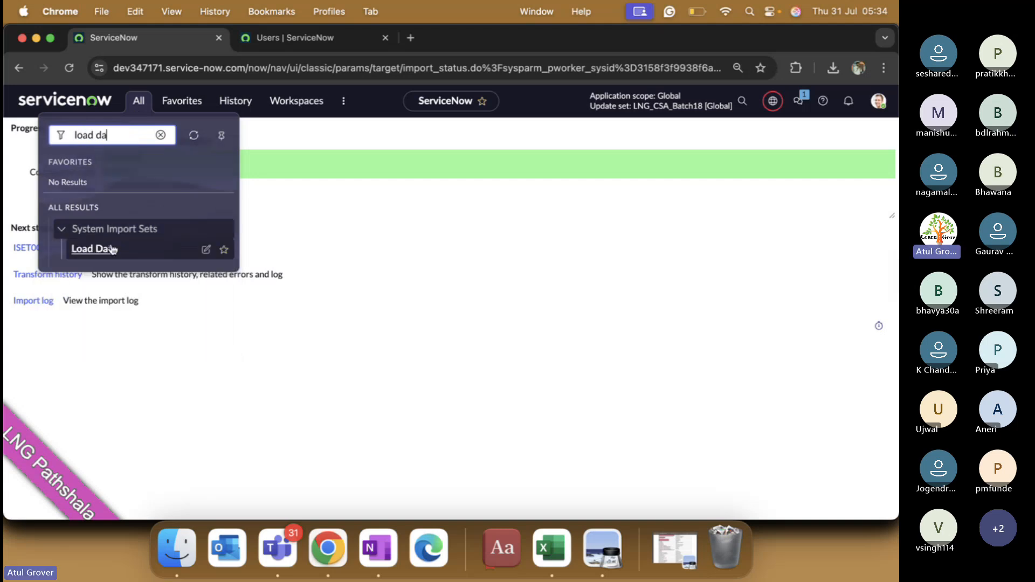
left_click(111, 248)
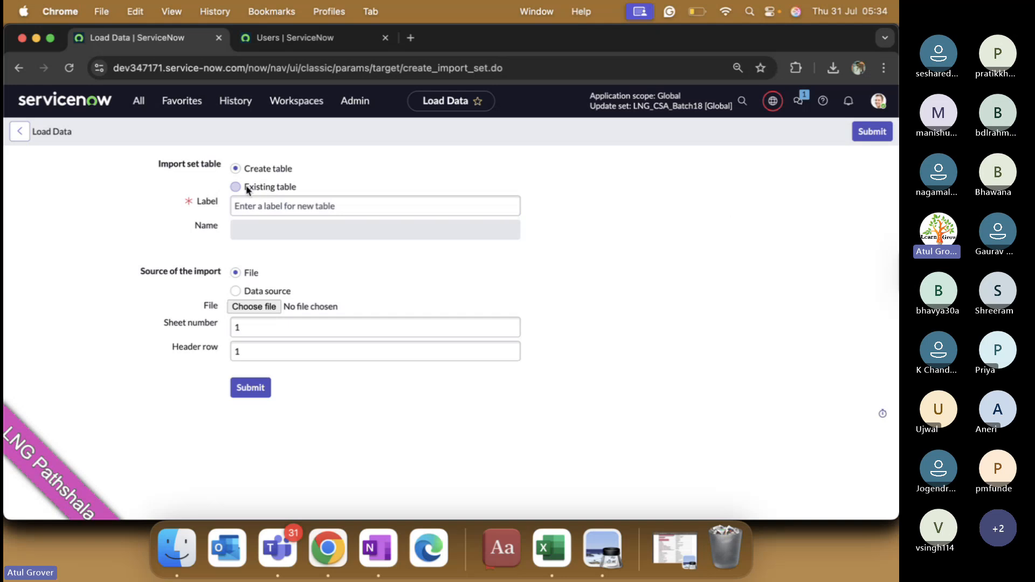
Step: Load sys_user (1).xlsx from Downloads into the existing user_lng_lng_batch18 table and submit
left_click(247, 188)
left_click(349, 210)
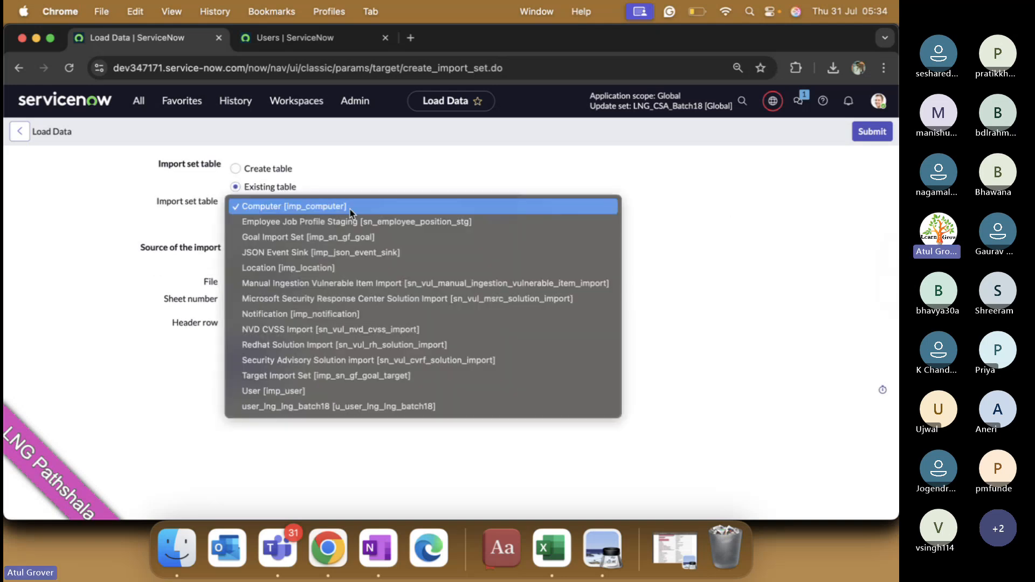
left_click(311, 408)
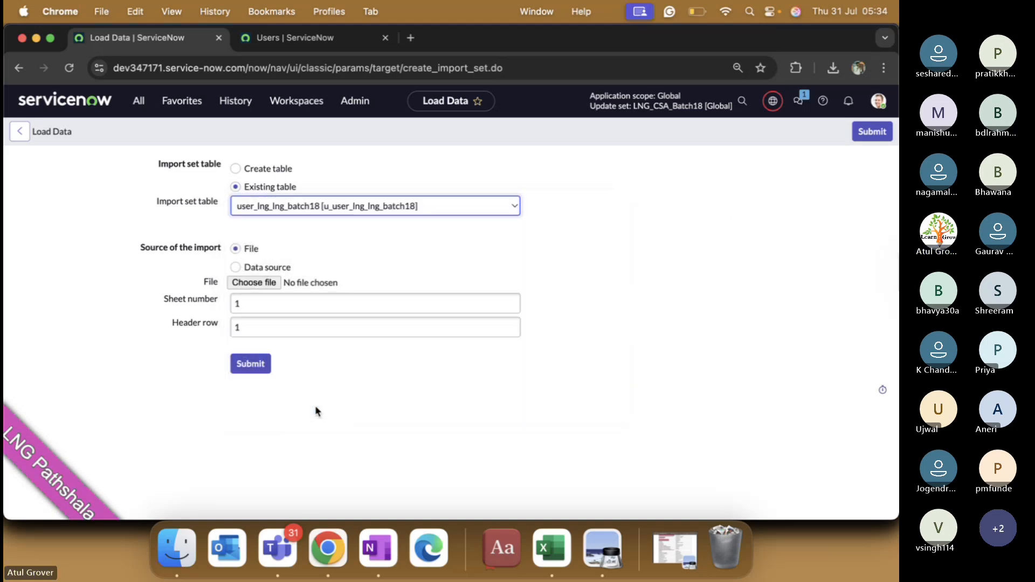
left_click(249, 284)
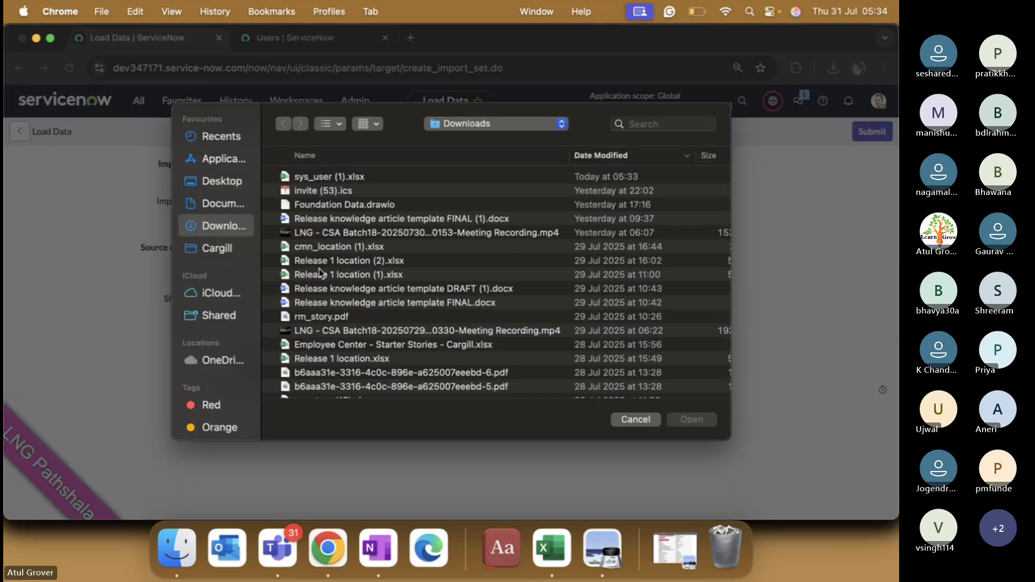
left_click(337, 180)
double_click(337, 180)
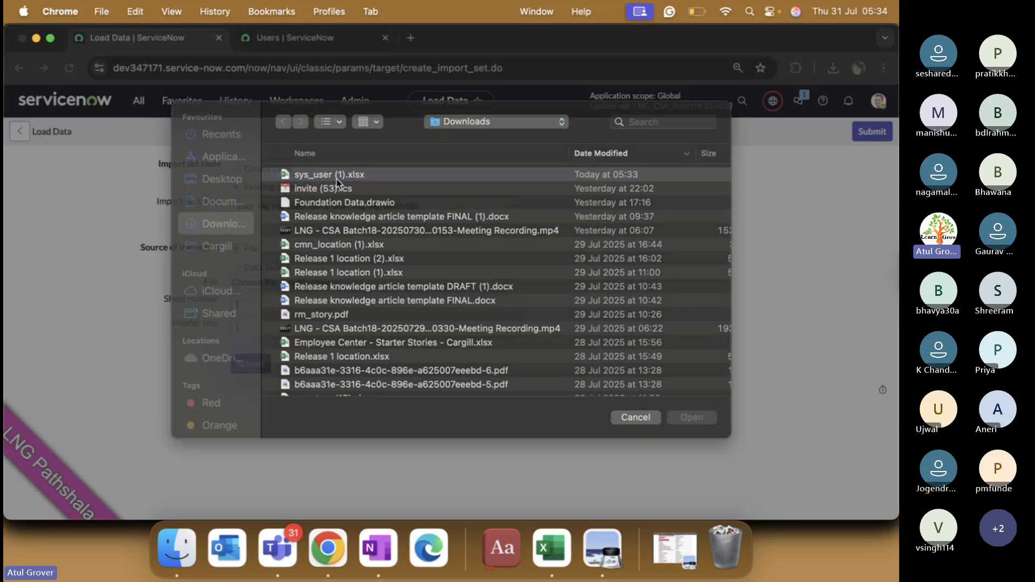
left_click(250, 365)
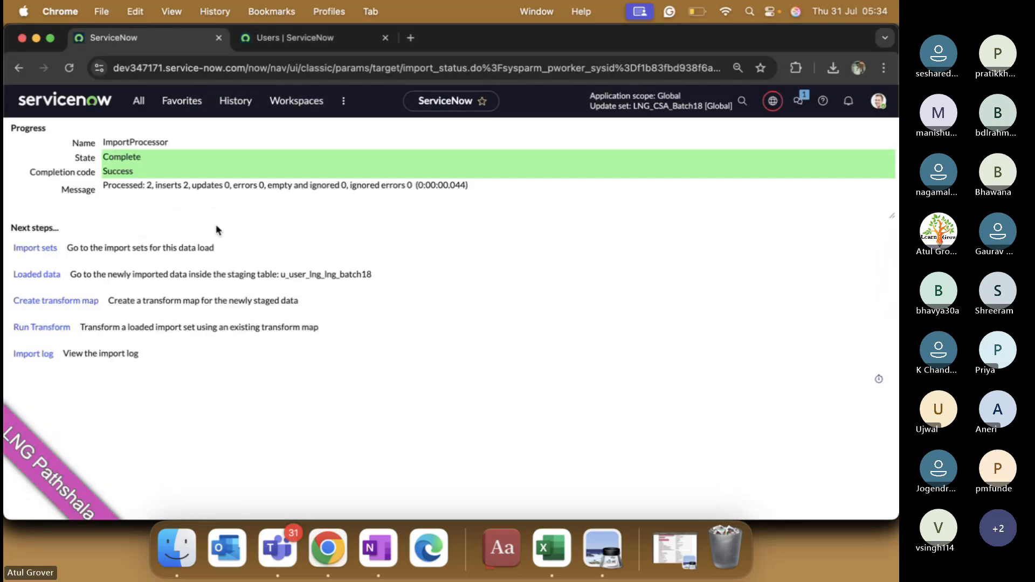
Step: Note the inserts count in the load result, then open Run Transform for ISET0010002
left_click_drag(157, 188, 181, 185)
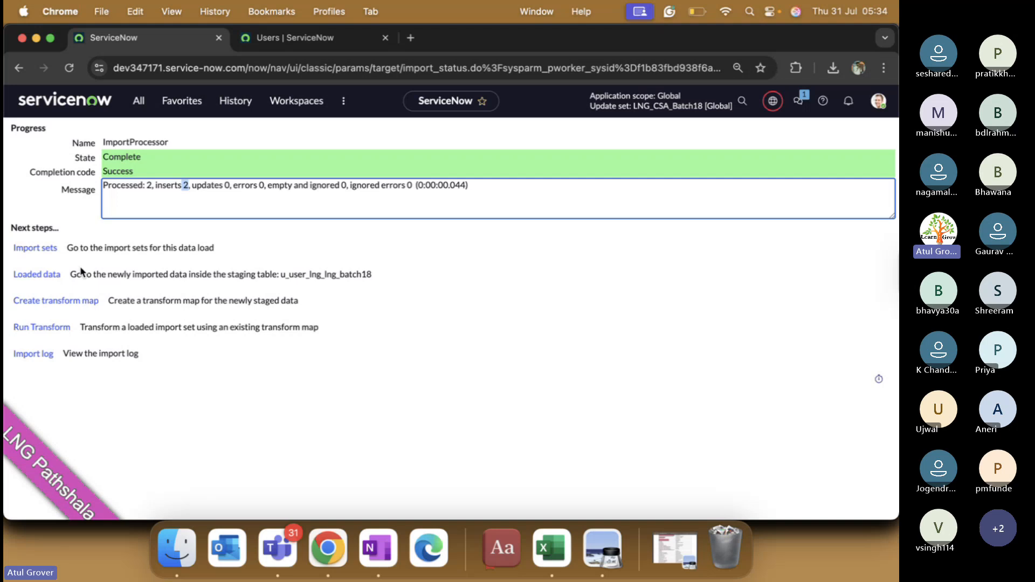
left_click(30, 330)
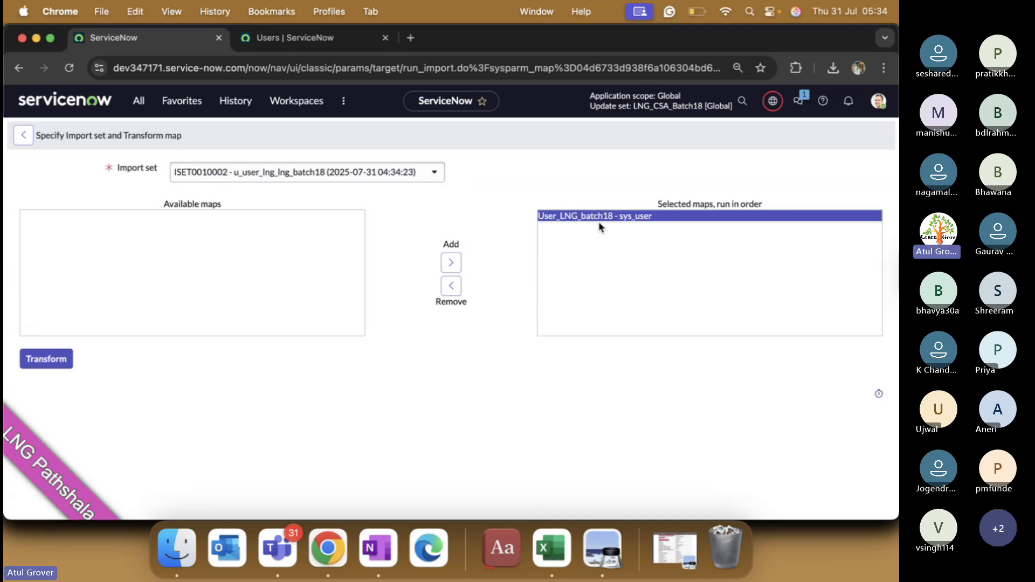
Step: Run the sys_user transform for ISET0010002 and view its import log in a new tab
left_click(44, 362)
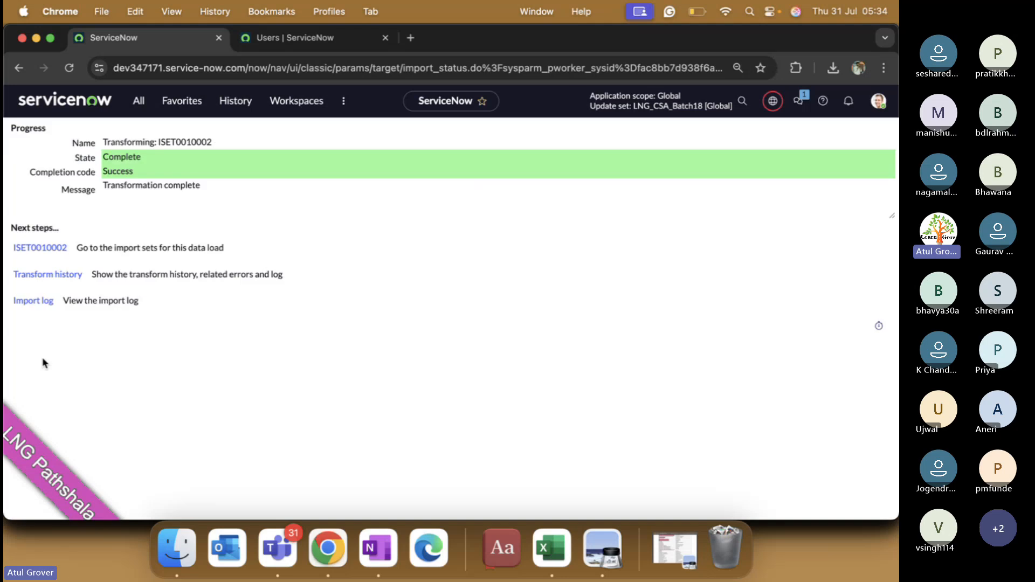
left_click(47, 248, "super")
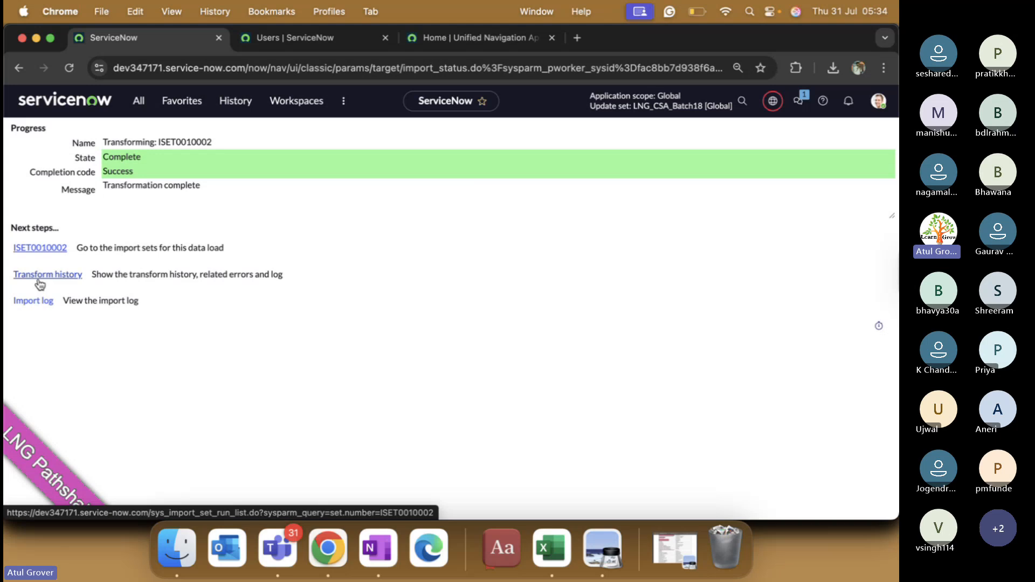
left_click(35, 302, "super")
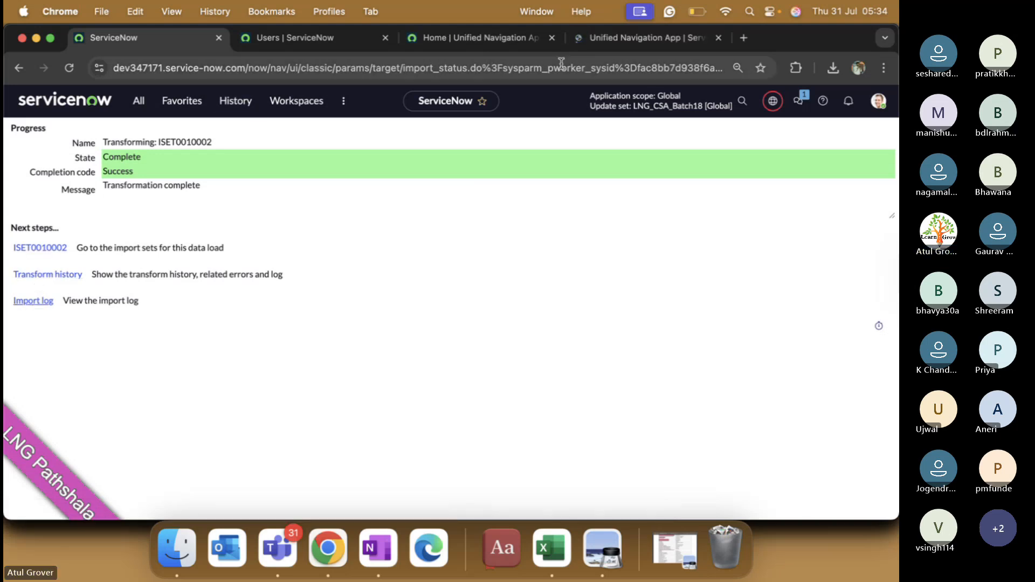
left_click(602, 44)
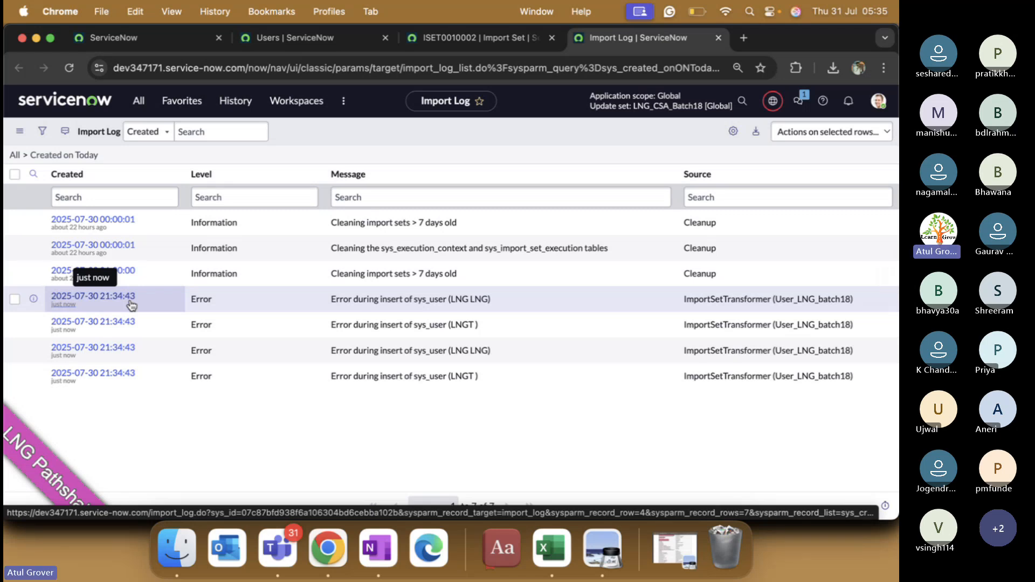
Step: Open the ISET0010002 import set record and scroll to its rows showing the insert errors
left_click(139, 42)
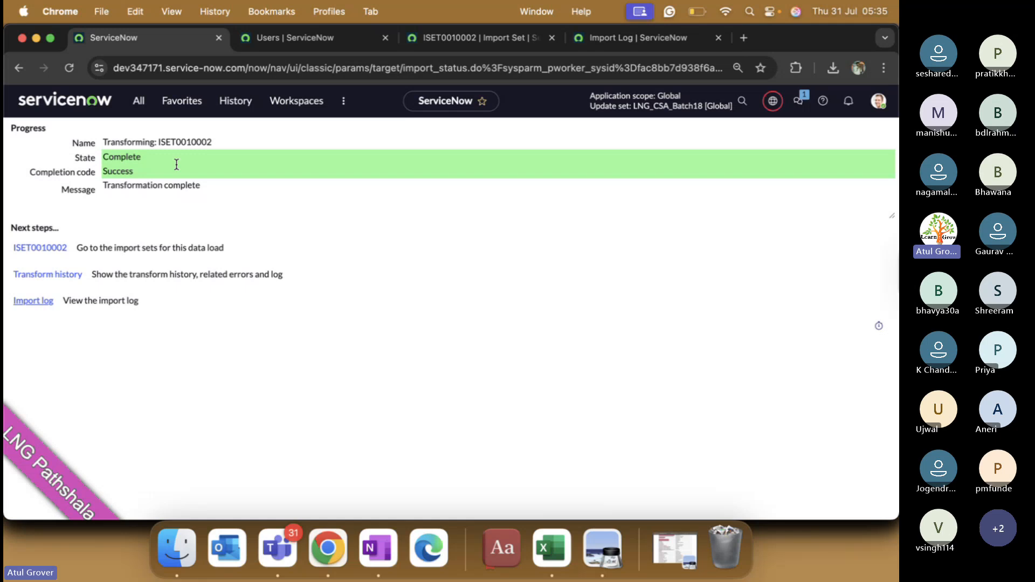
left_click(58, 249, "super")
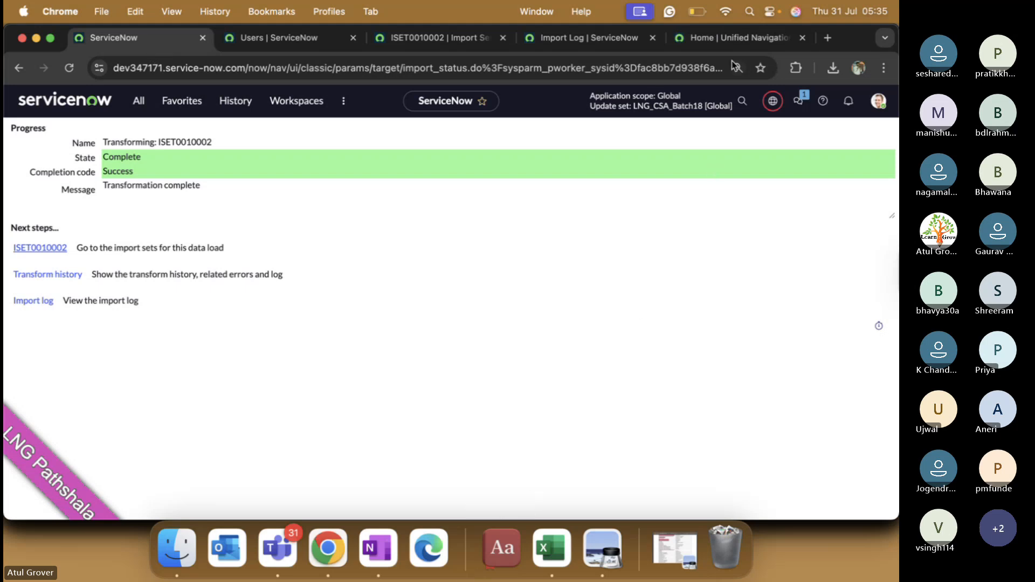
left_click(736, 38)
scroll(502, 155, "down", 5)
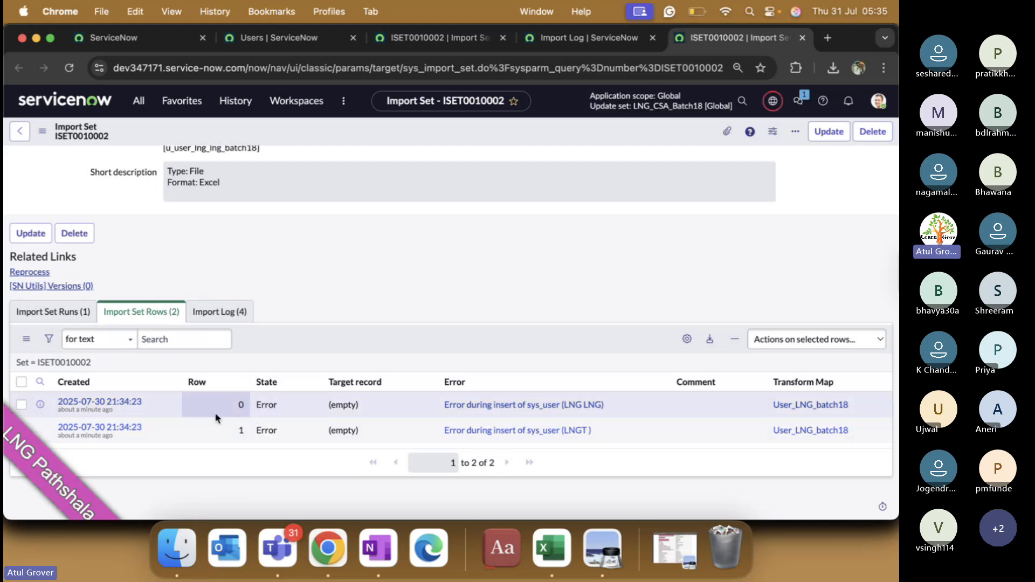
Step: Refresh the Users list and check the workbook's 2 - High Business impact value
left_click(278, 38)
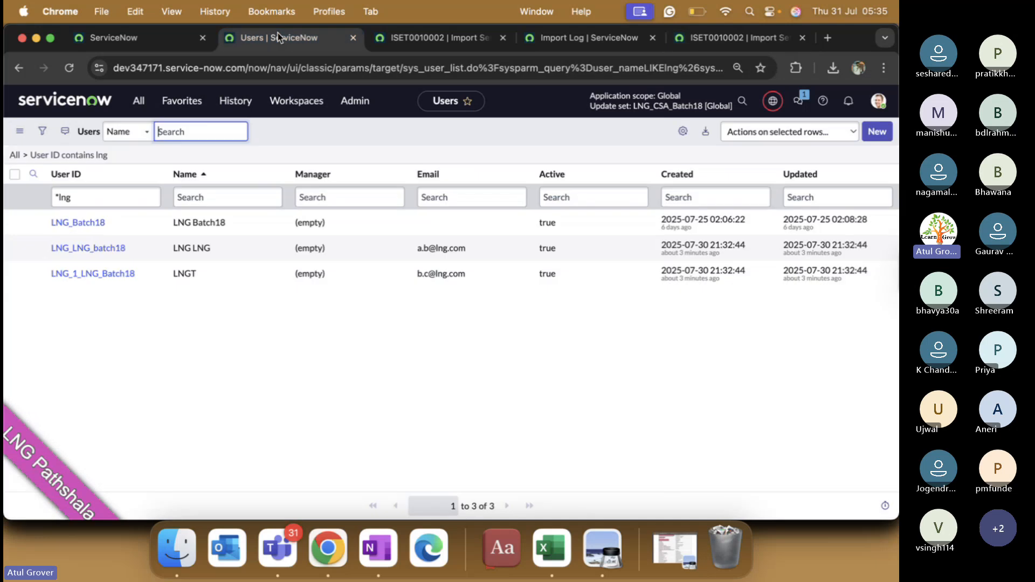
right_click(319, 139)
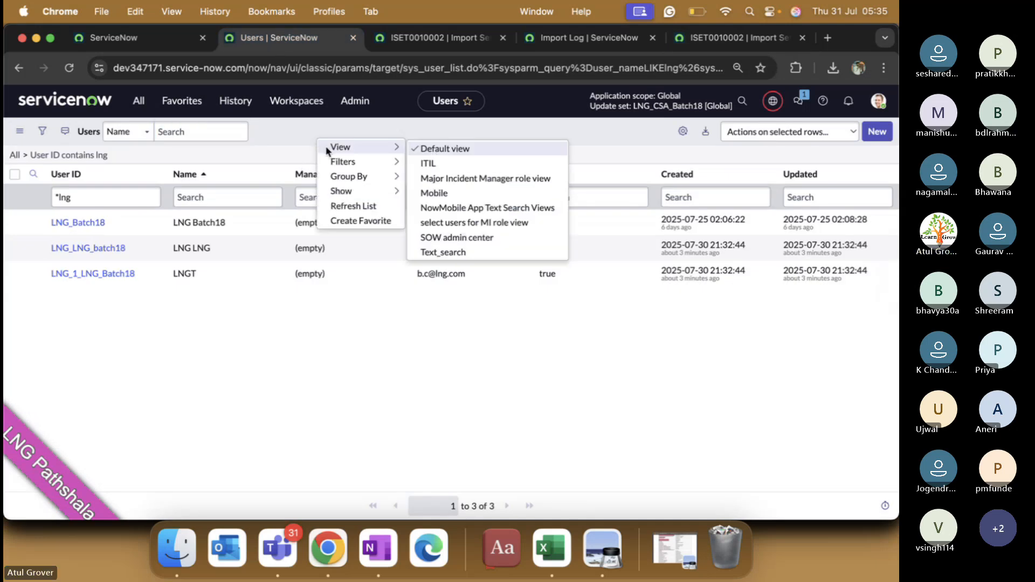
left_click(336, 201)
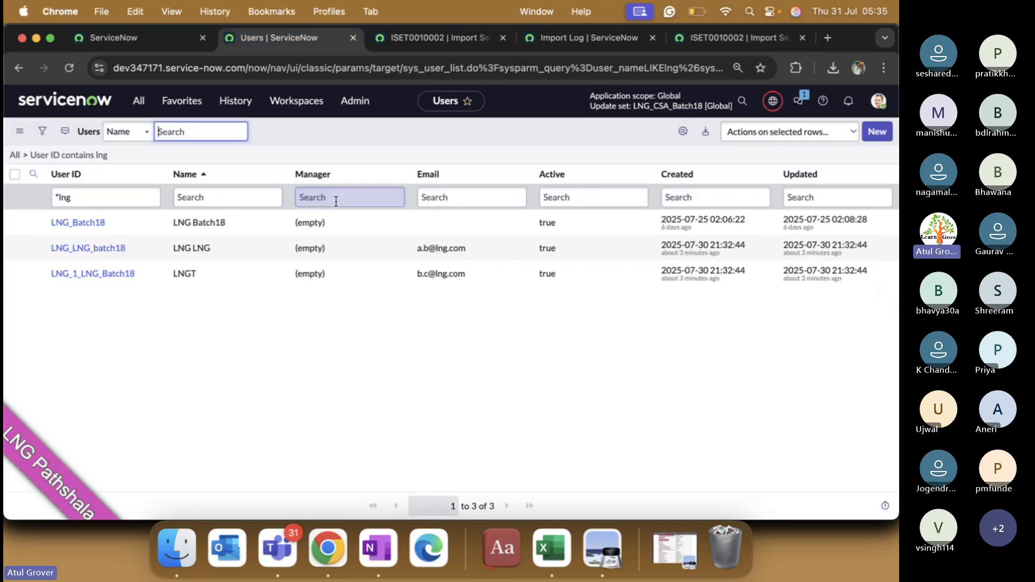
key("super+Tab")
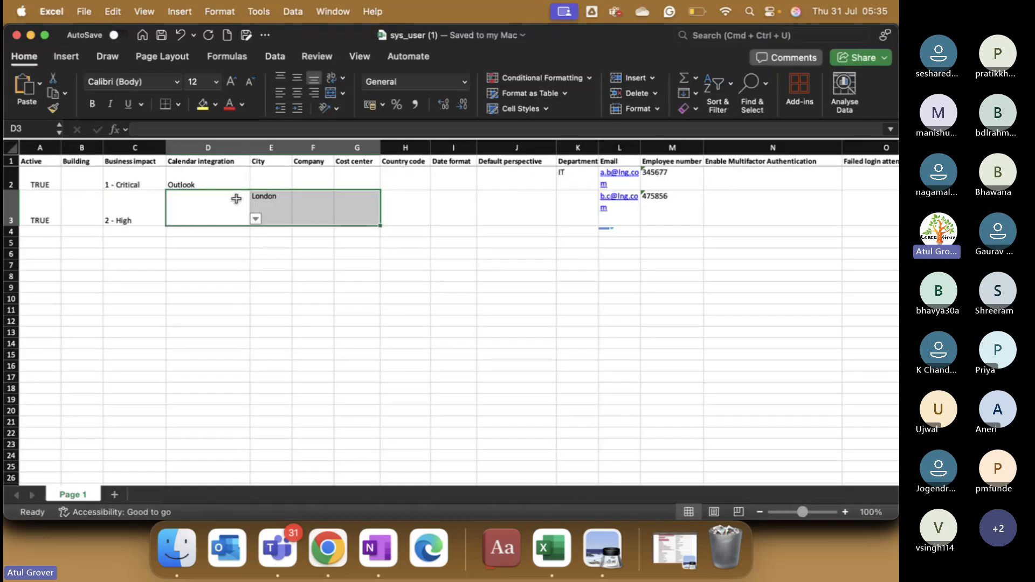
left_click(140, 214)
key("super+Tab")
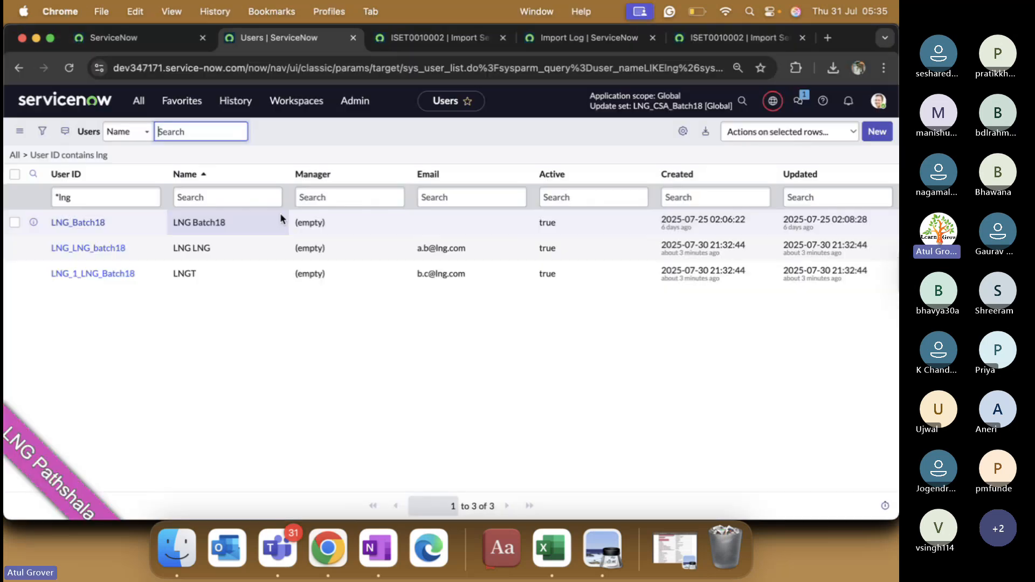
Step: Add Business impact and City columns to the list, positioned directly below Manager
left_click(682, 132)
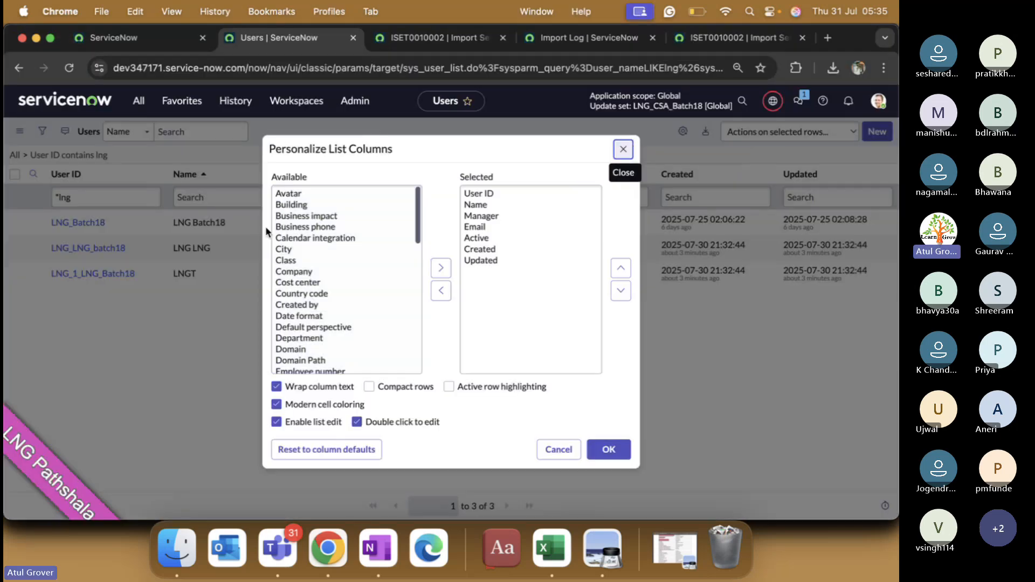
double_click(302, 216)
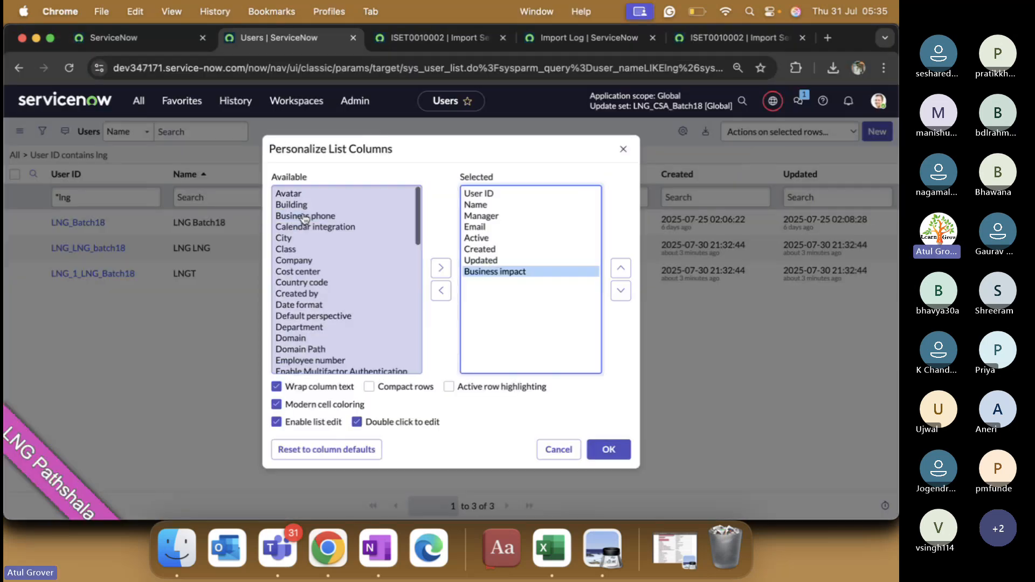
double_click(288, 239)
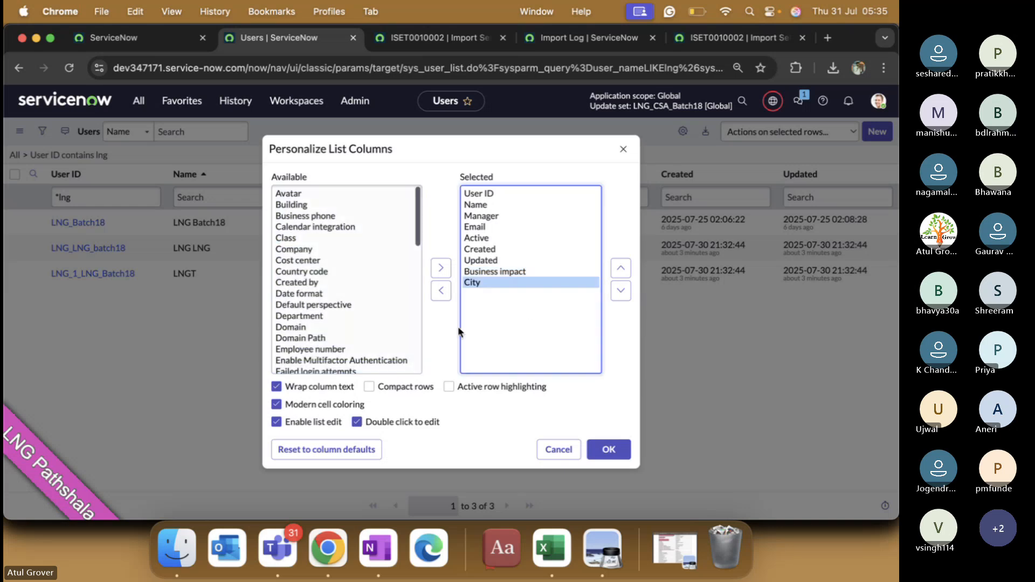
left_click(503, 274)
left_click(497, 283, "shift")
left_click(621, 268)
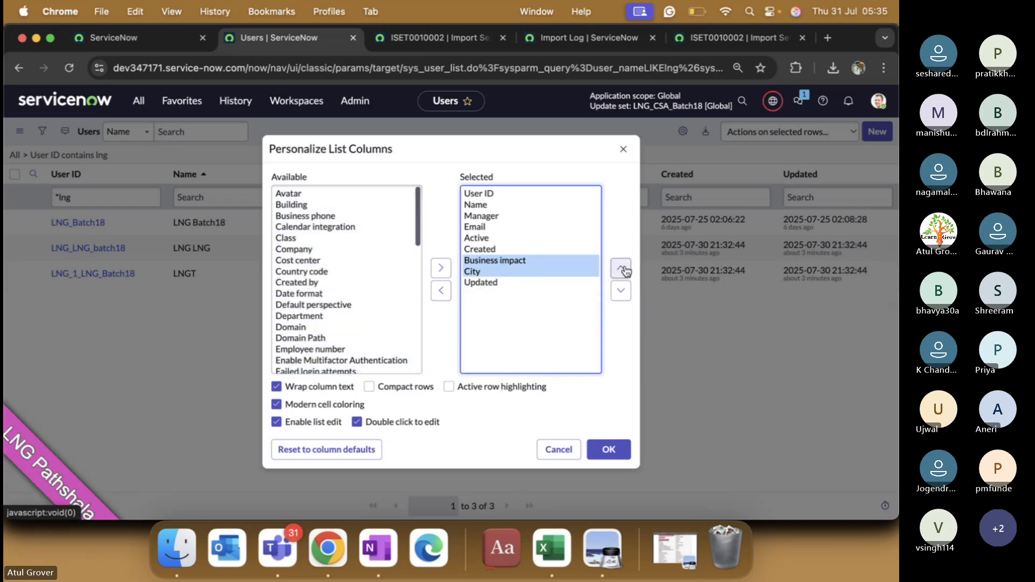
left_click(621, 268)
left_click(621, 268)
left_click(620, 268)
left_click(595, 450)
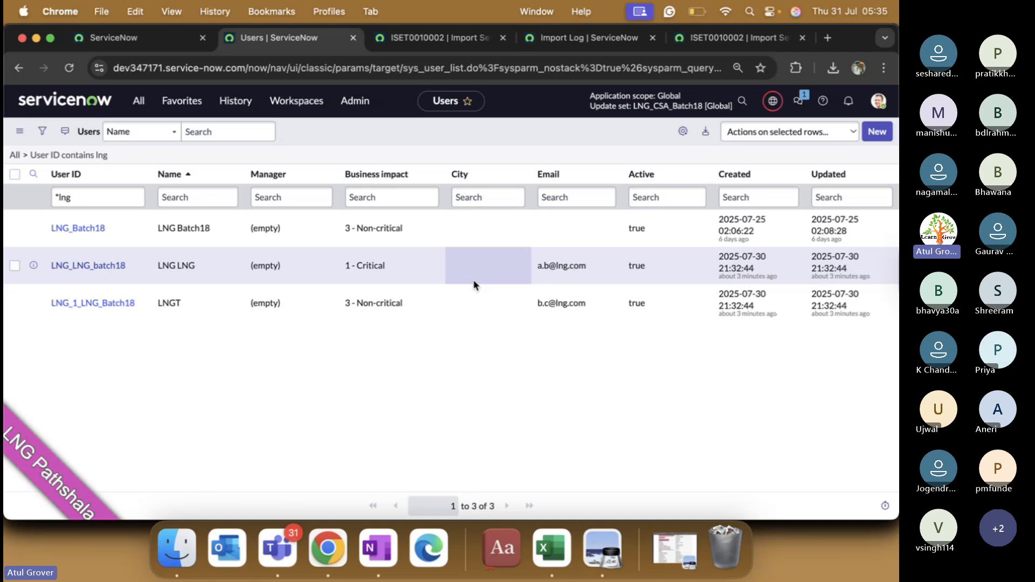
key("super+Tab")
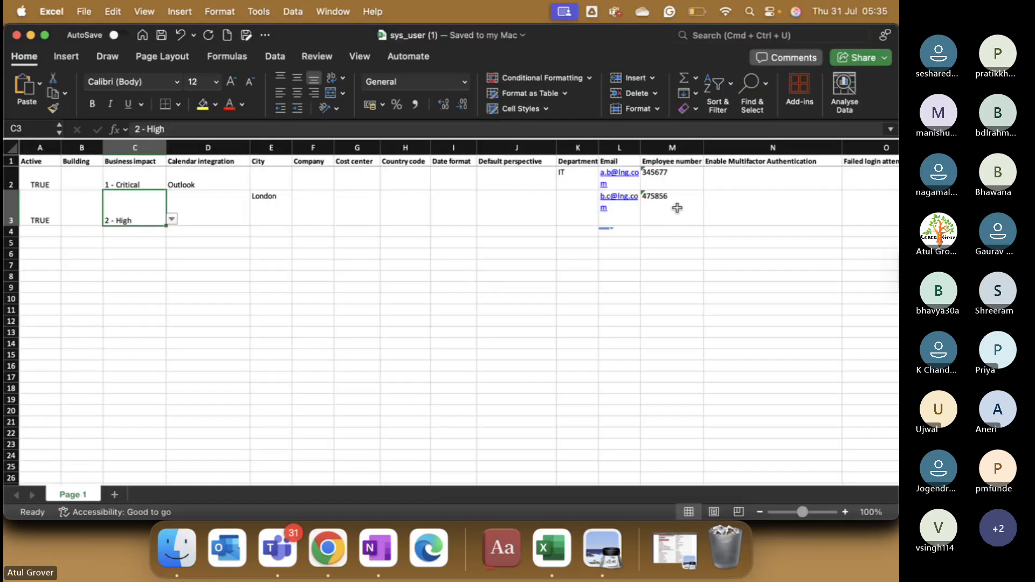
key("super+Tab")
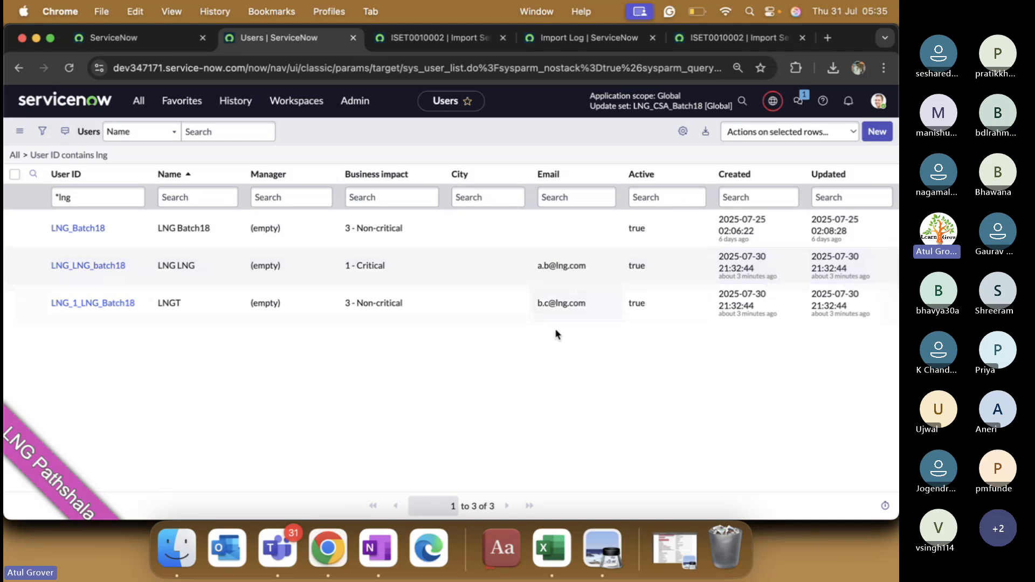
key("super+Tab")
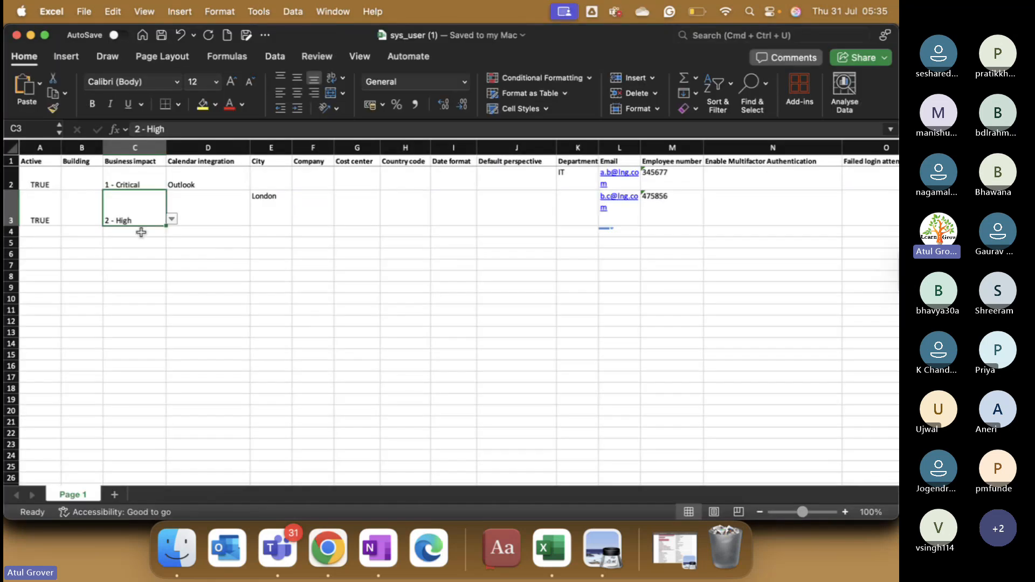
key("super+Tab")
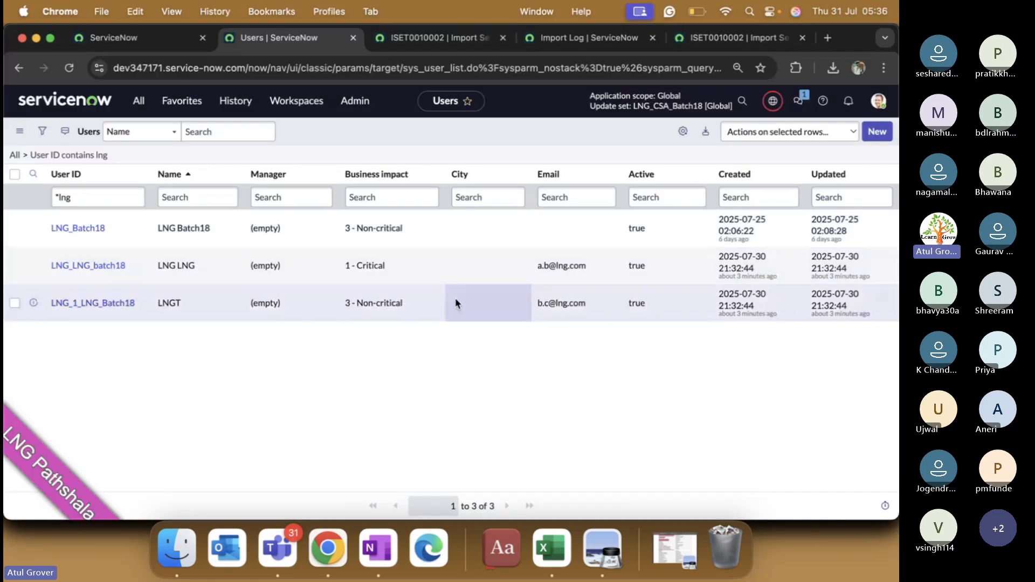
key("super+Tab")
key("super+Tab")
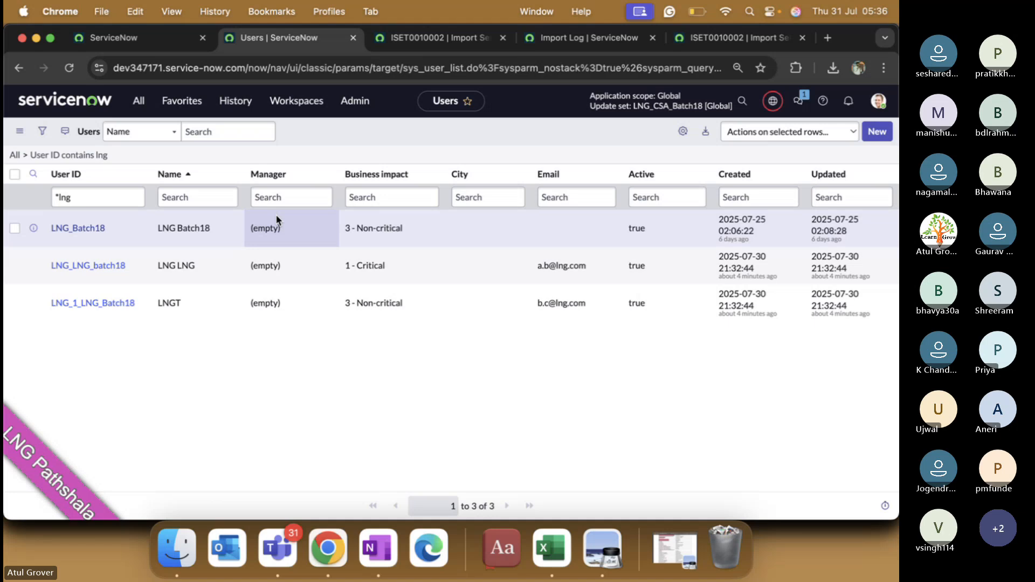
Step: Inspect the second staged row record of import set ISET0010002
left_click(443, 44)
scroll(214, 358, "down", 5)
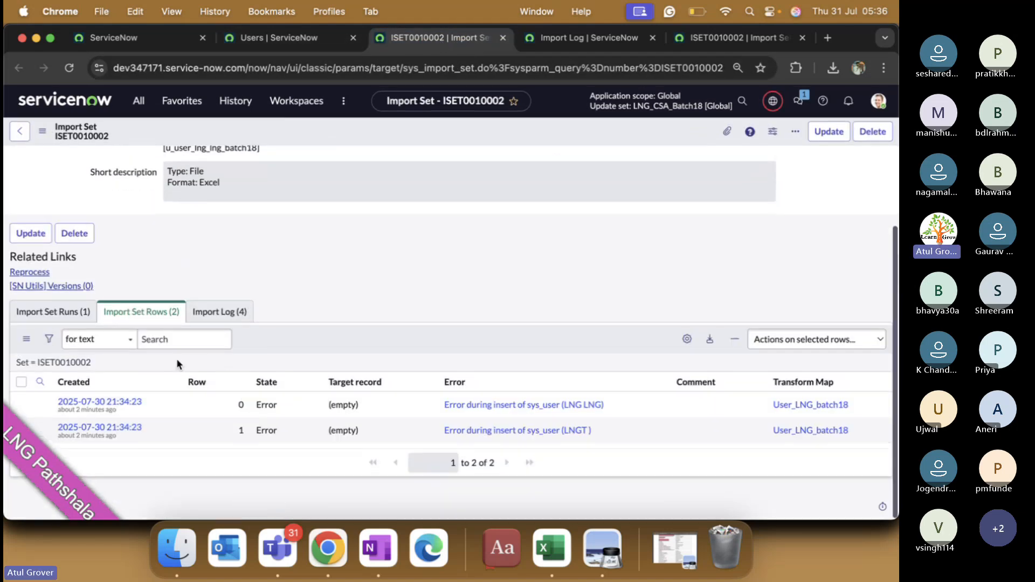
left_click(106, 432)
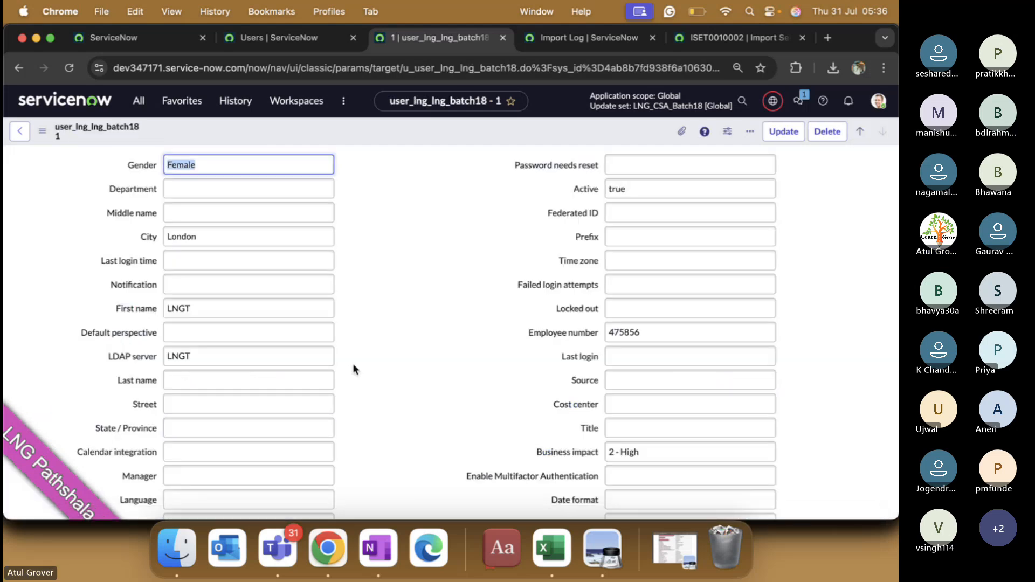
scroll(353, 363, "down", 3)
scroll(407, 314, "down", 5)
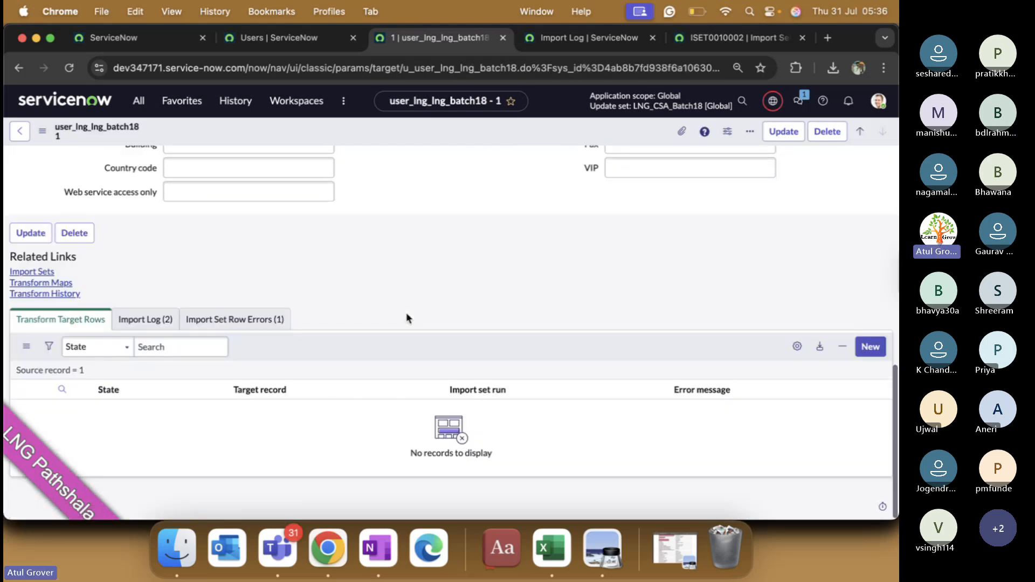
scroll(406, 313, "up", 10)
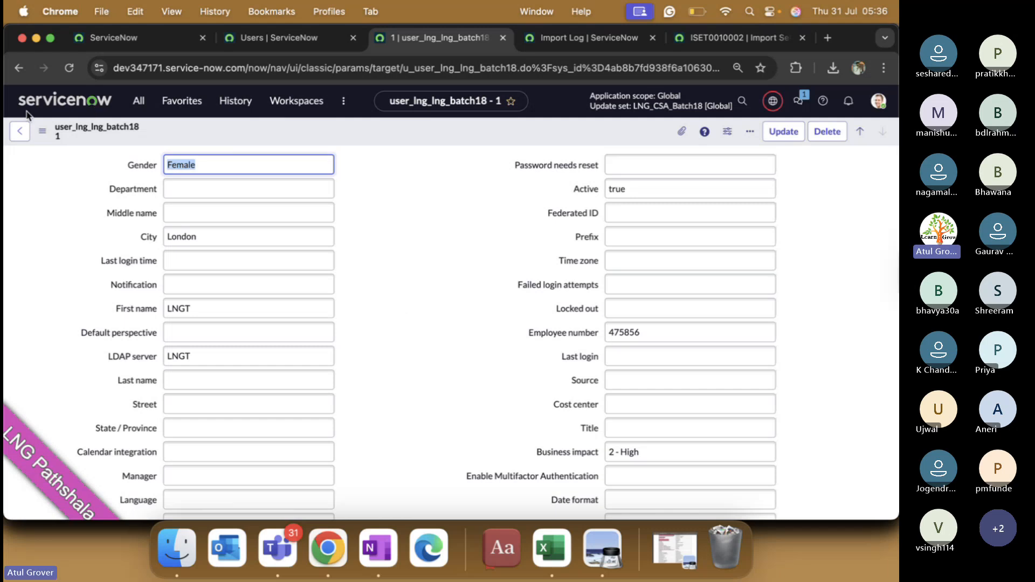
left_click(21, 131)
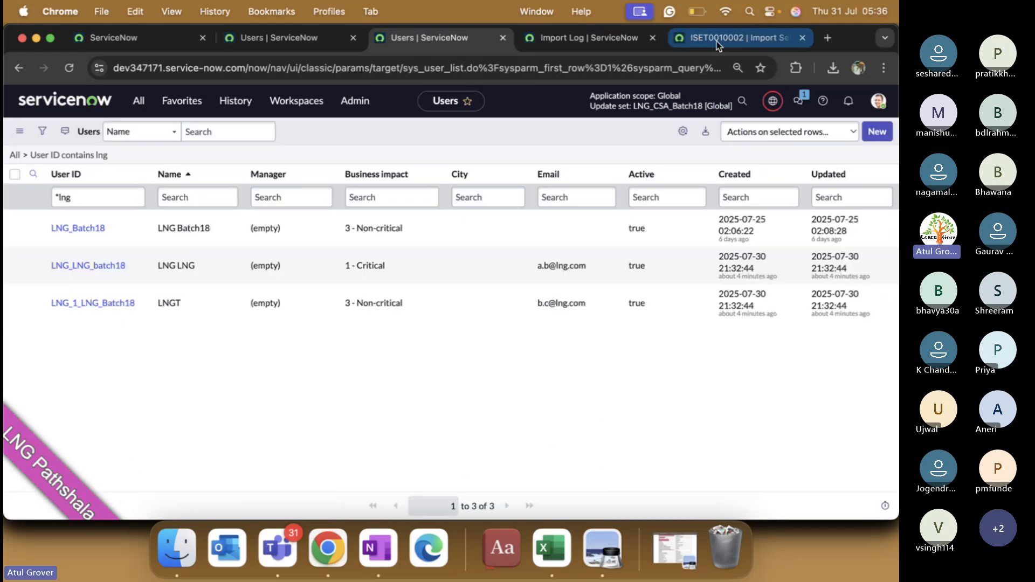
Step: In the Import Log, close the import set view and read the first insert error entry
left_click(581, 41)
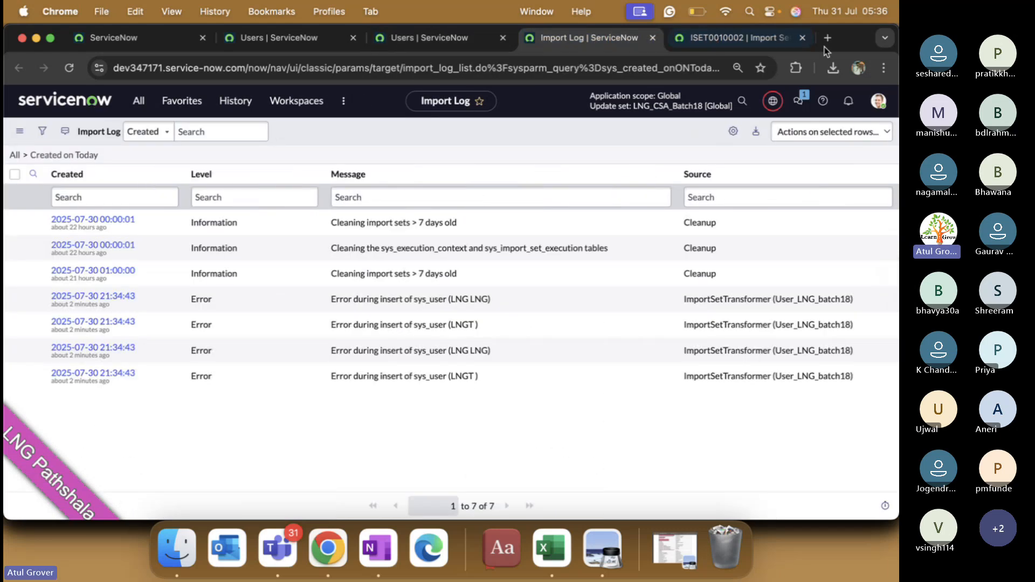
left_click(803, 37)
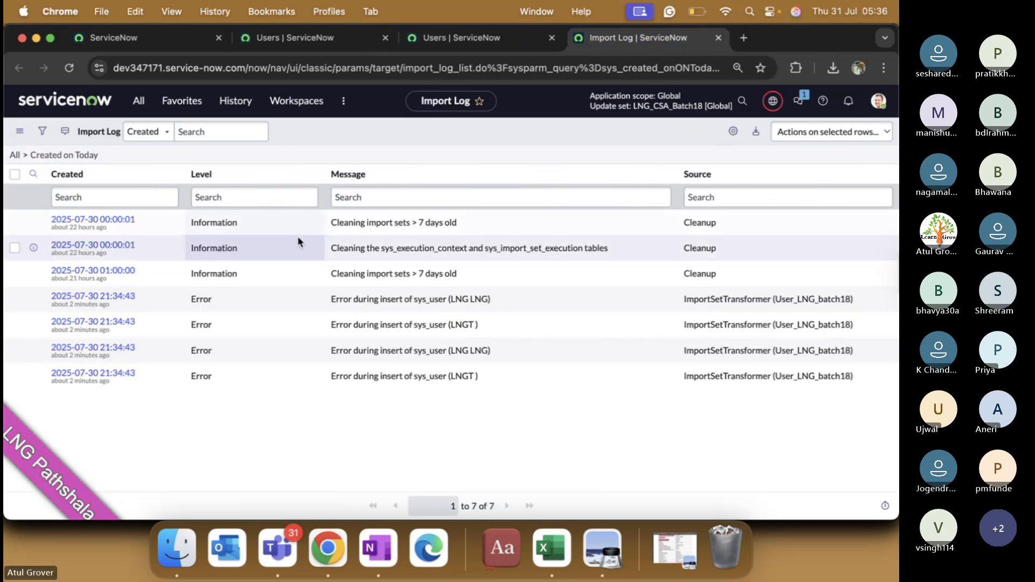
left_click(118, 299)
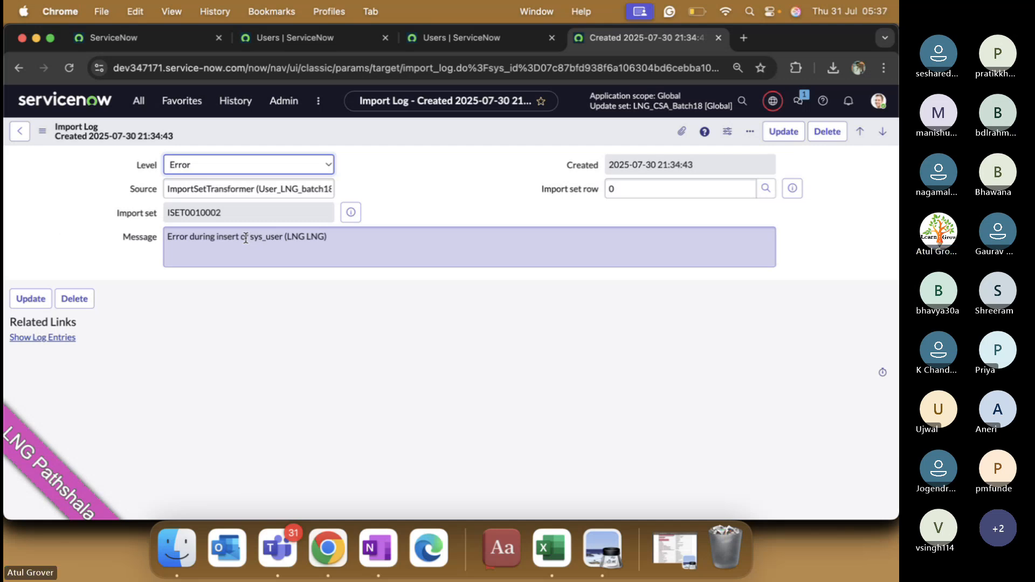
left_click(16, 133)
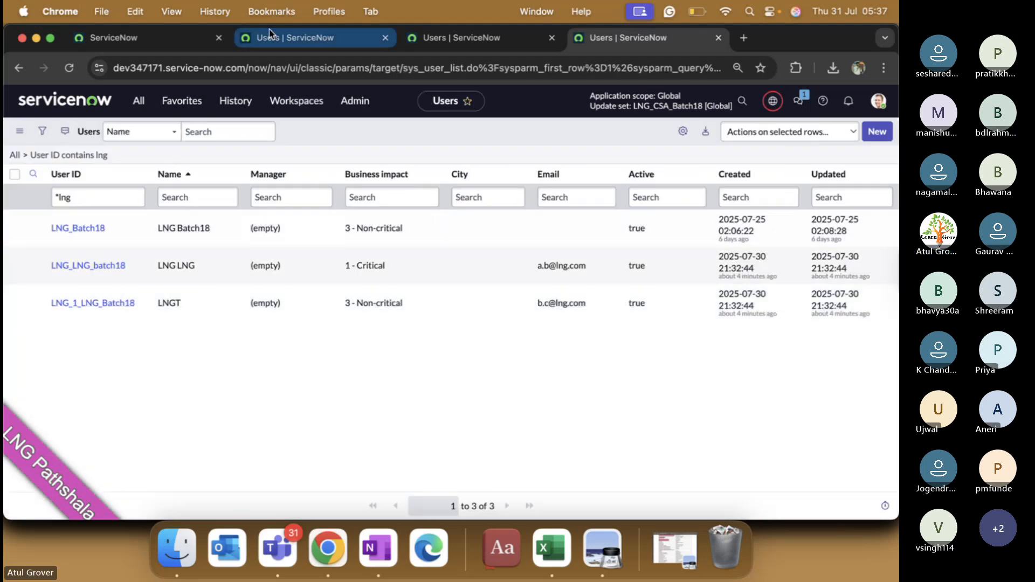
Step: Reopen the Import Log from the transform page, read another LNG insert error, then switch to Teams
left_click(158, 39)
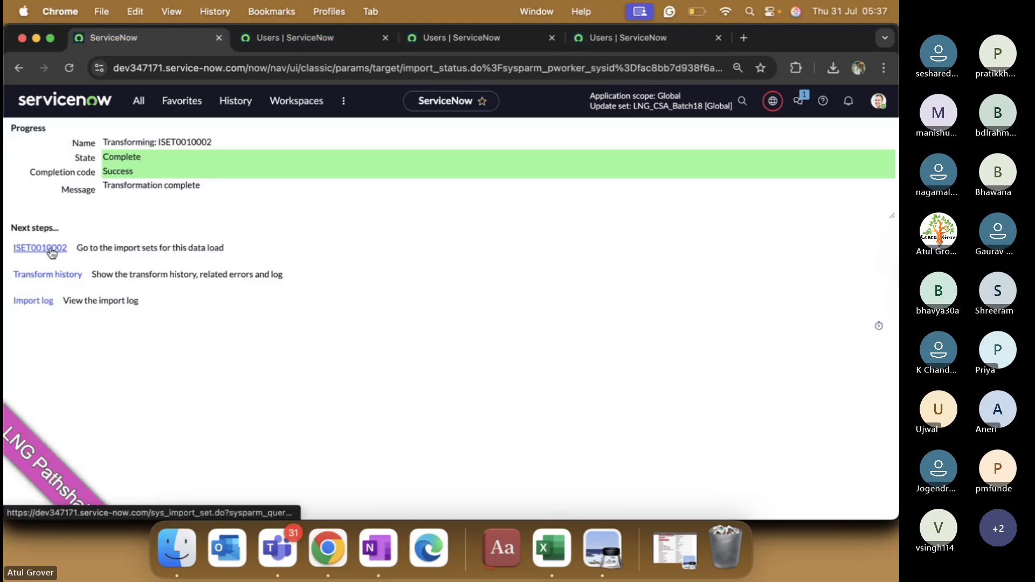
left_click(40, 302, "super")
left_click(652, 37)
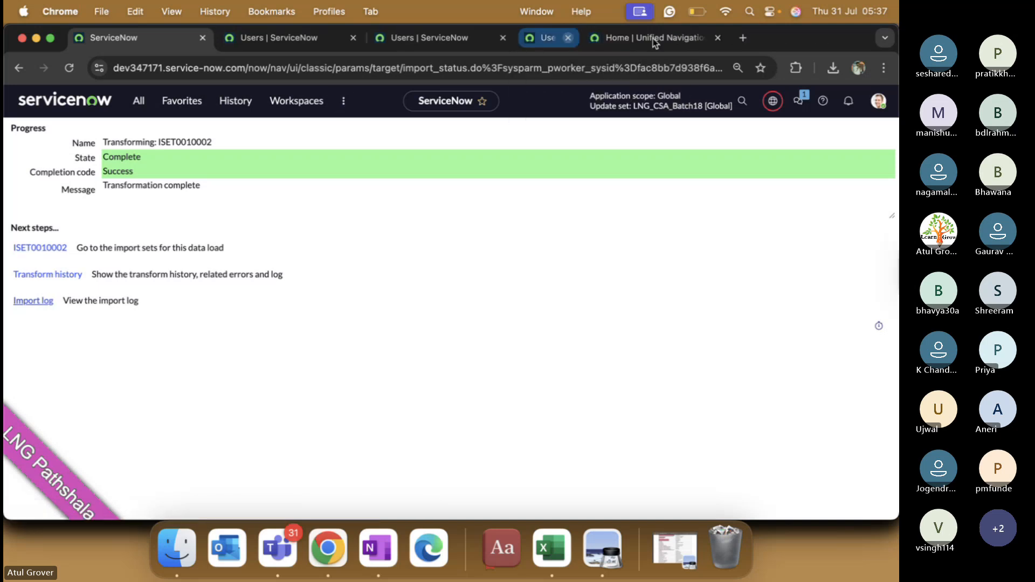
left_click(600, 41)
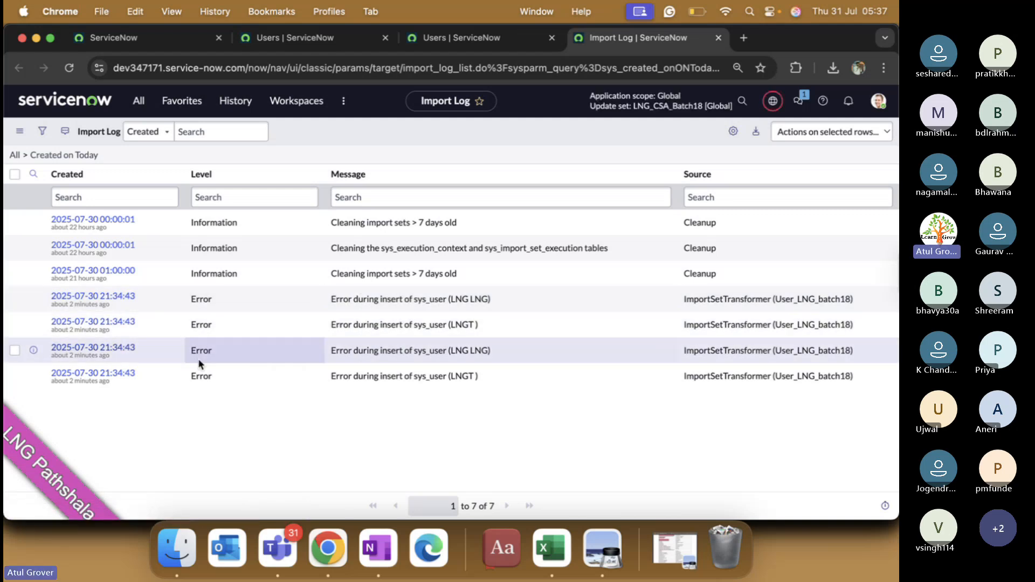
left_click(127, 352)
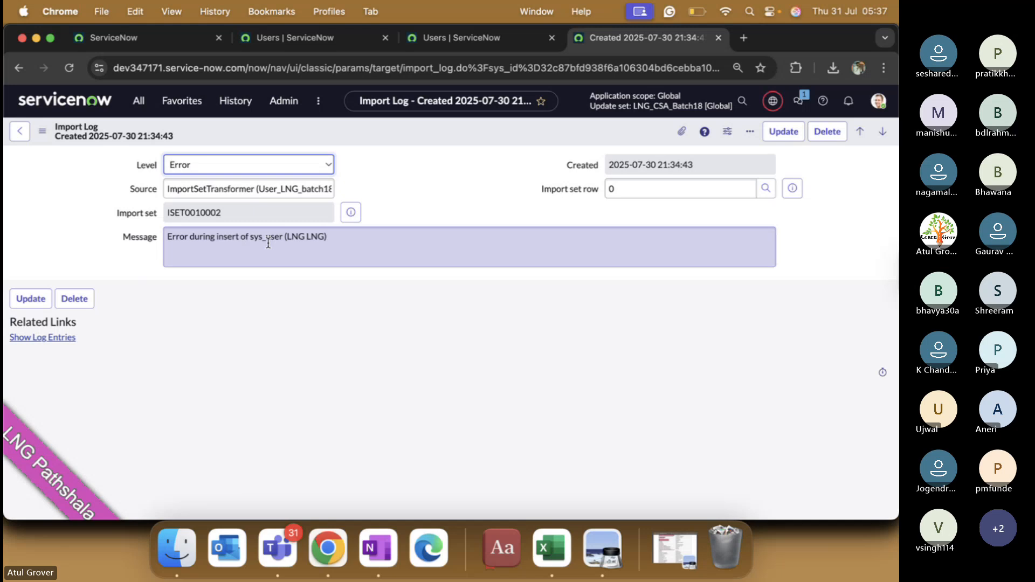
left_click(20, 131)
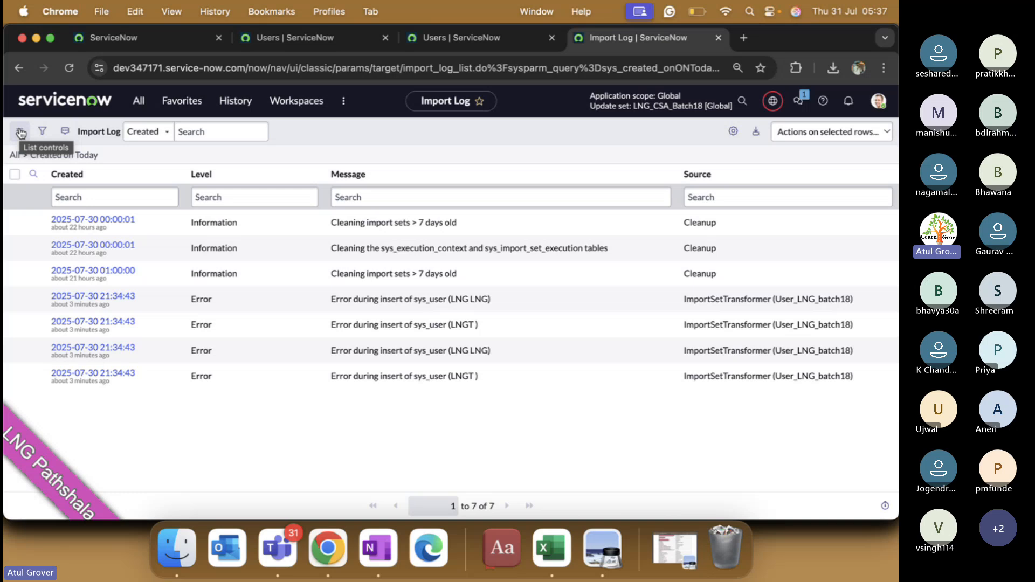
left_click(277, 549)
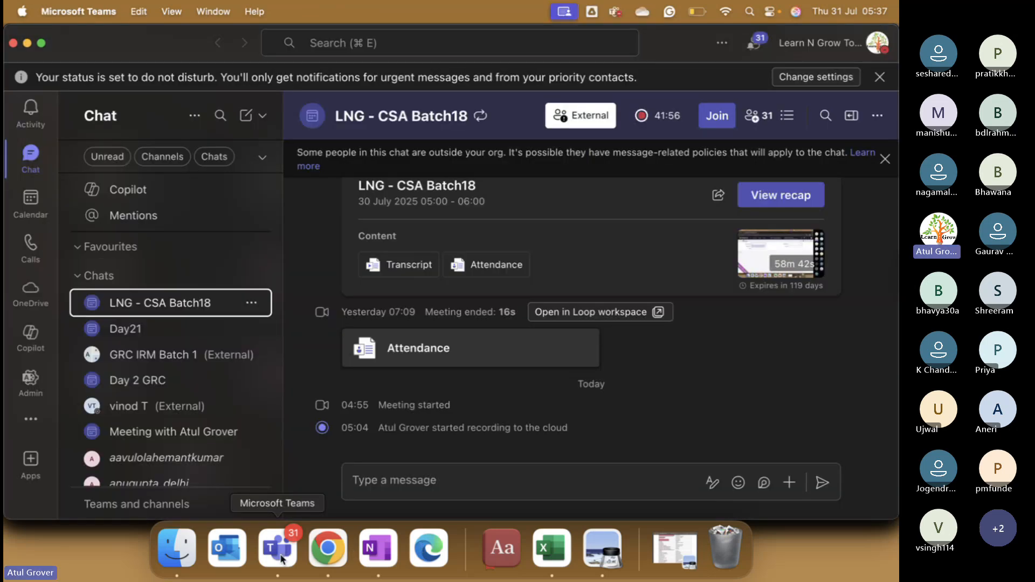
Step: Rejoin the LNG - CSA Batch18 meeting and show the participants list
left_click(717, 115)
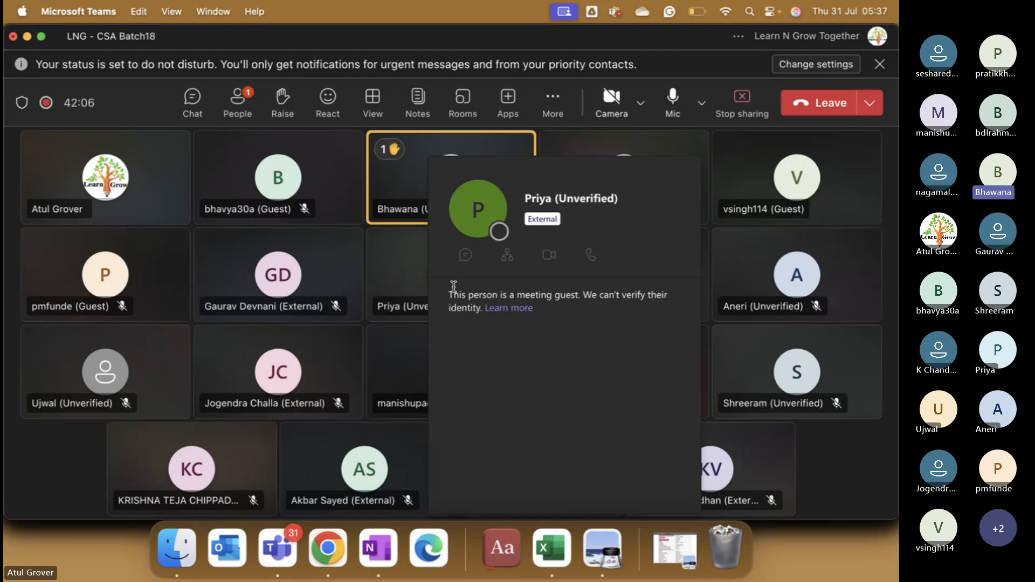
left_click(243, 108)
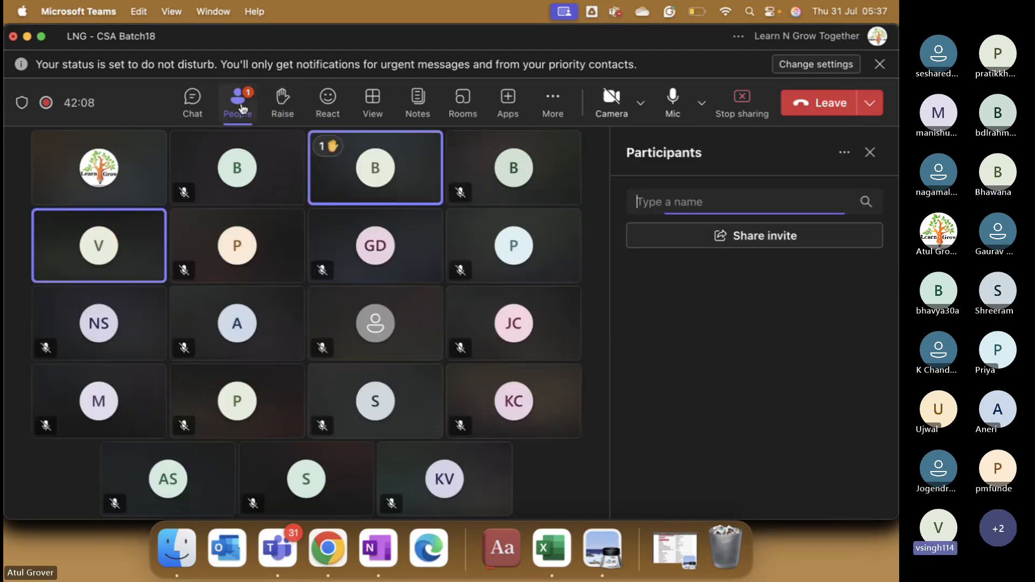
left_click(861, 304)
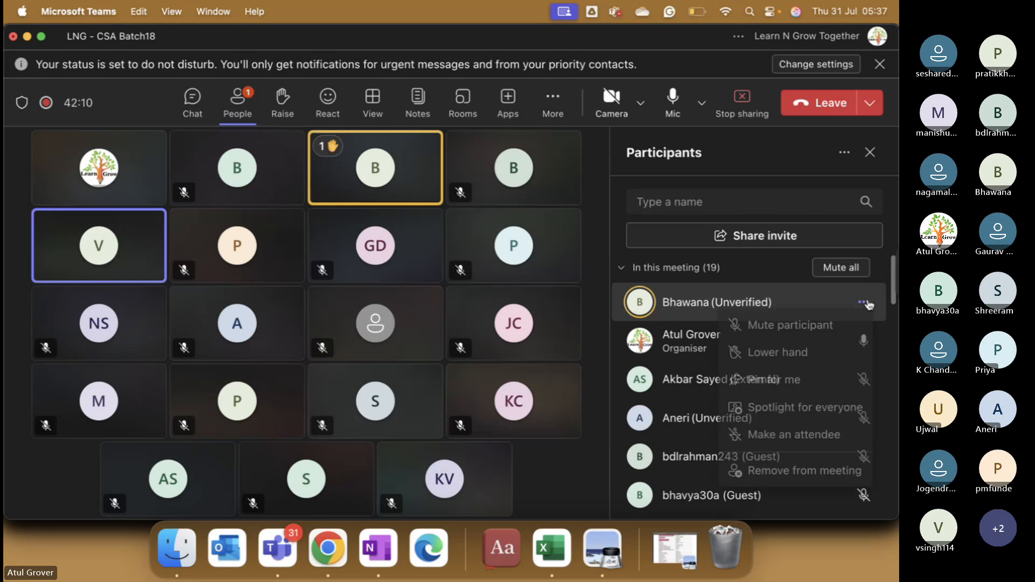
left_click(862, 302)
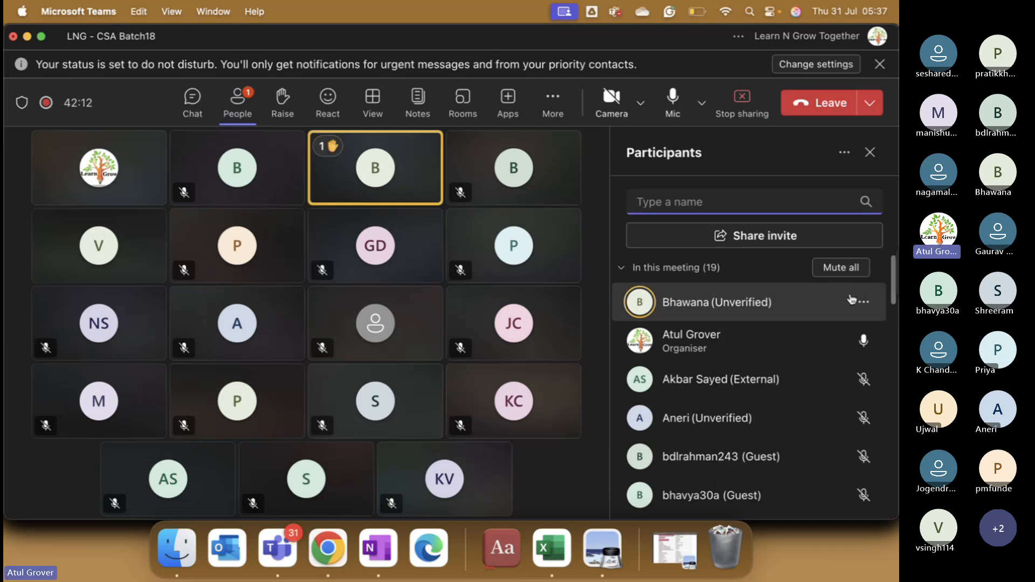
Step: Try lowering the raised hand from the participant's options, then close the participants list
left_click(865, 303)
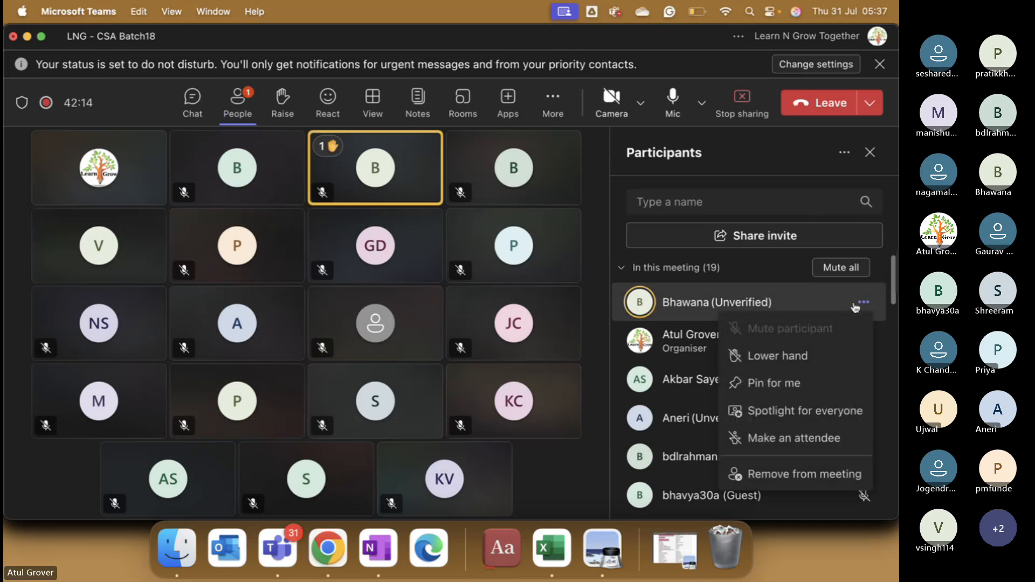
left_click(785, 365)
left_click(863, 306)
left_click(805, 354)
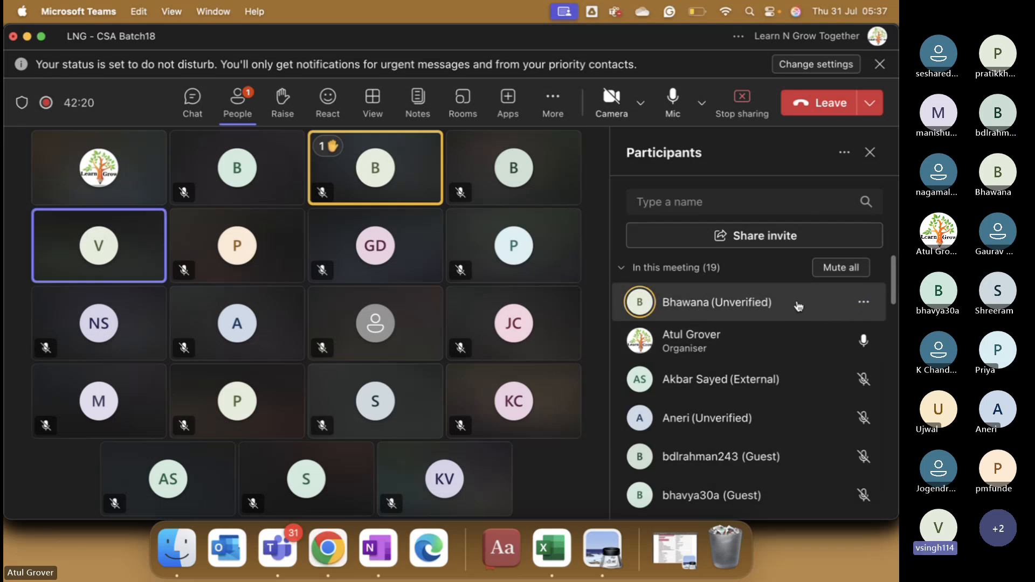
left_click(248, 108)
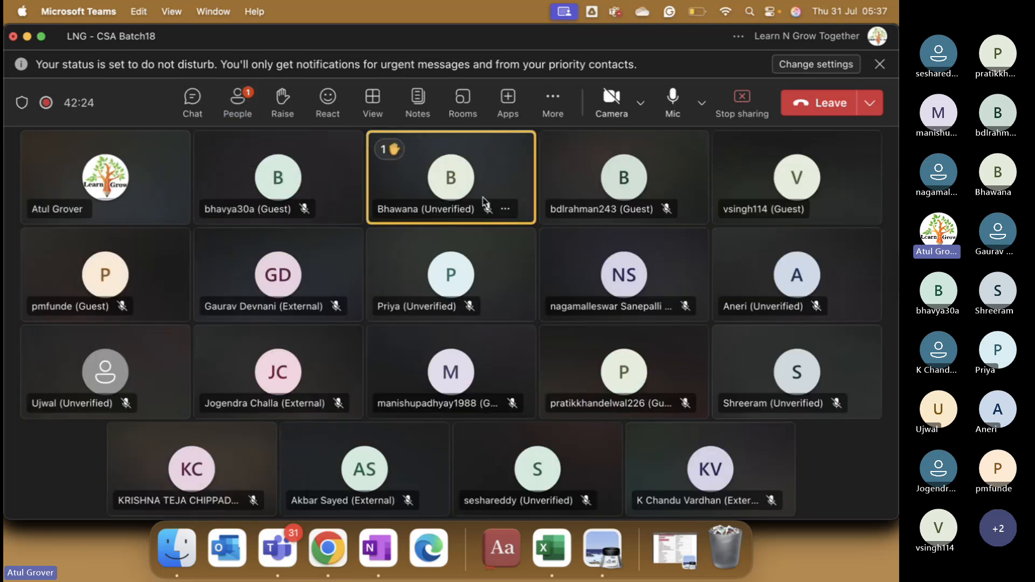
left_click(506, 210)
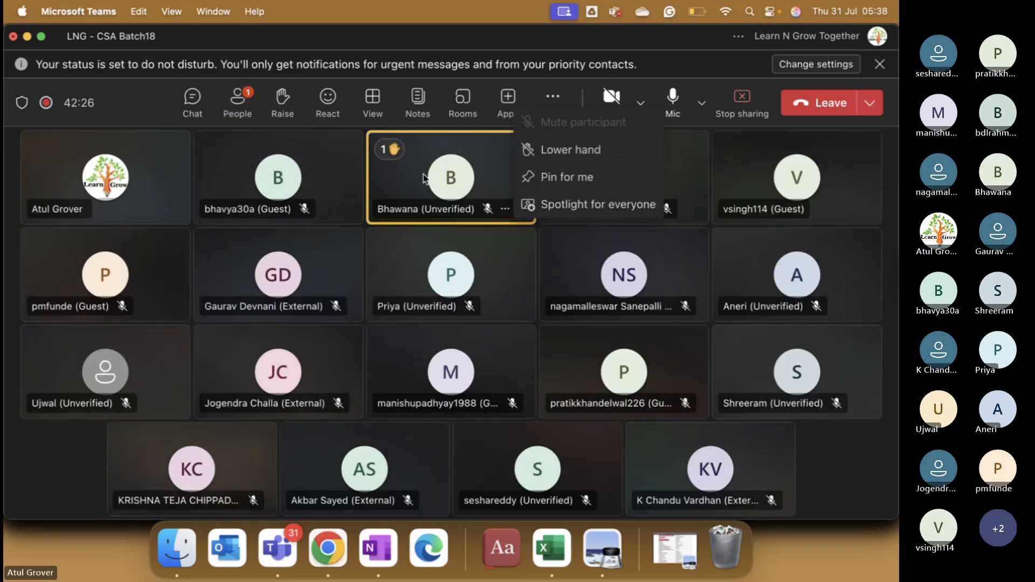
Step: Choose Lower hand from the raised-hand participant's tile menu
left_click(536, 151)
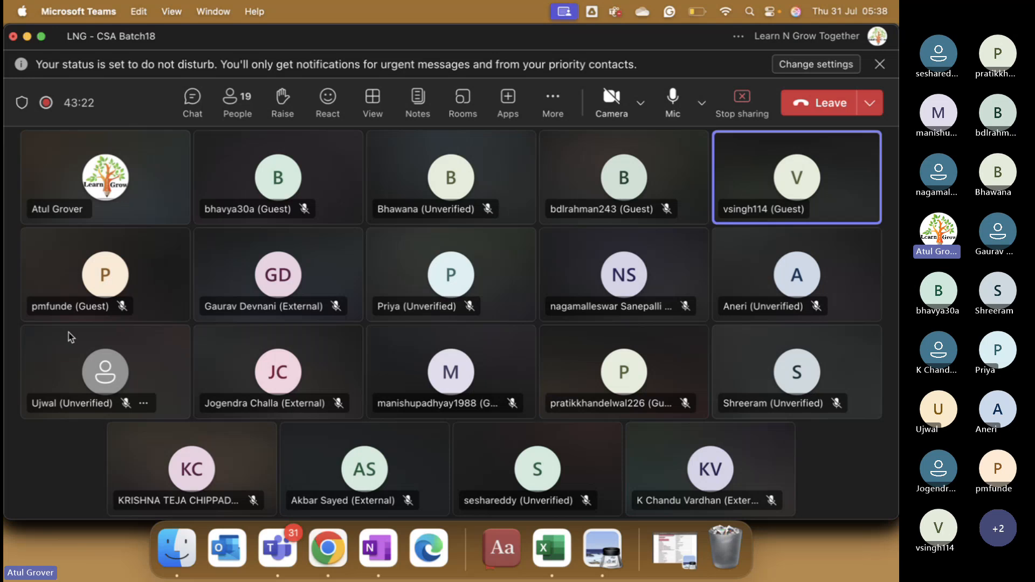
Step: In the sys_user workbook, set City in E2 to London and Calendar integration in D3 to Outlook
left_click(551, 547)
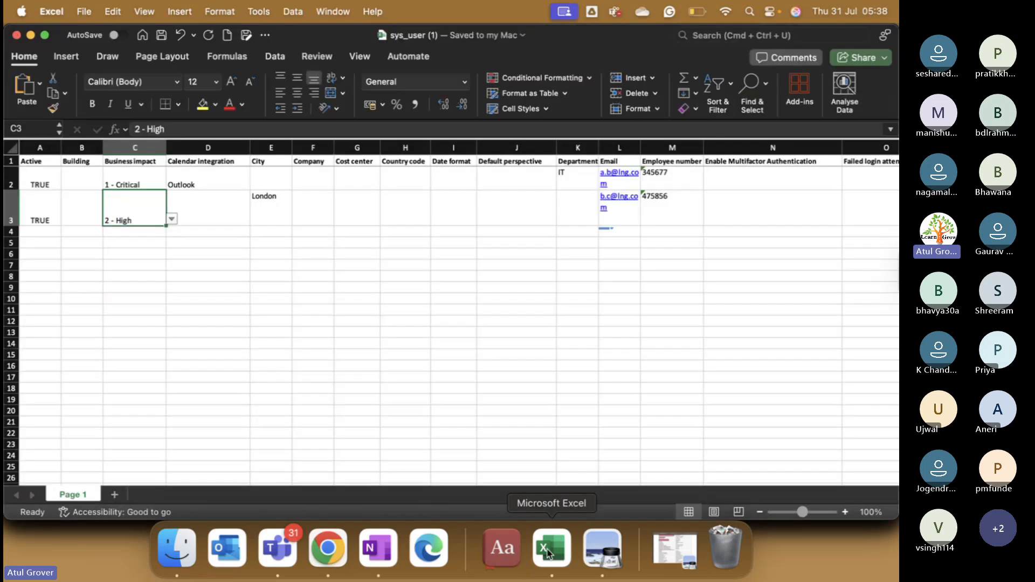
left_click(266, 178)
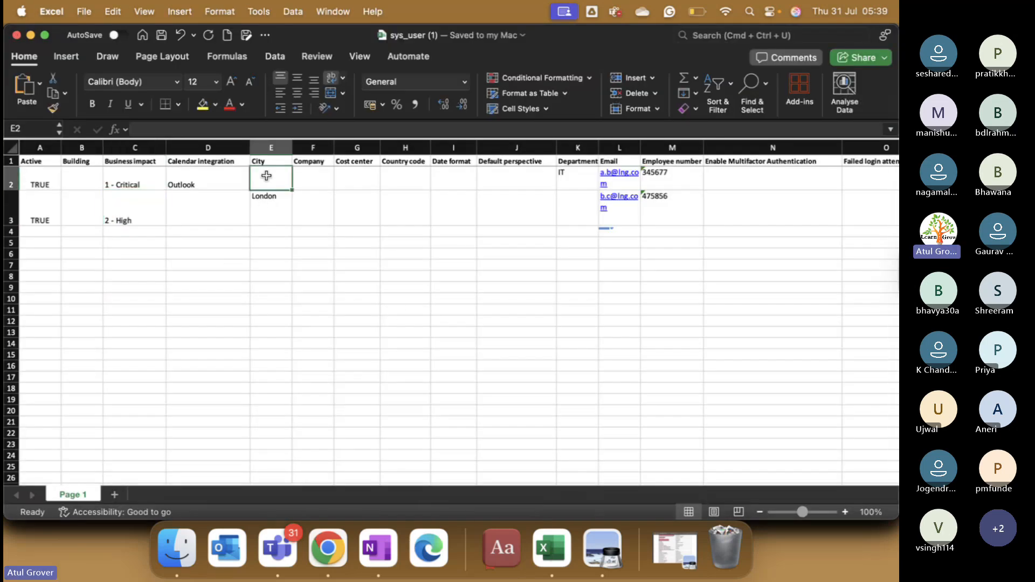
type("London")
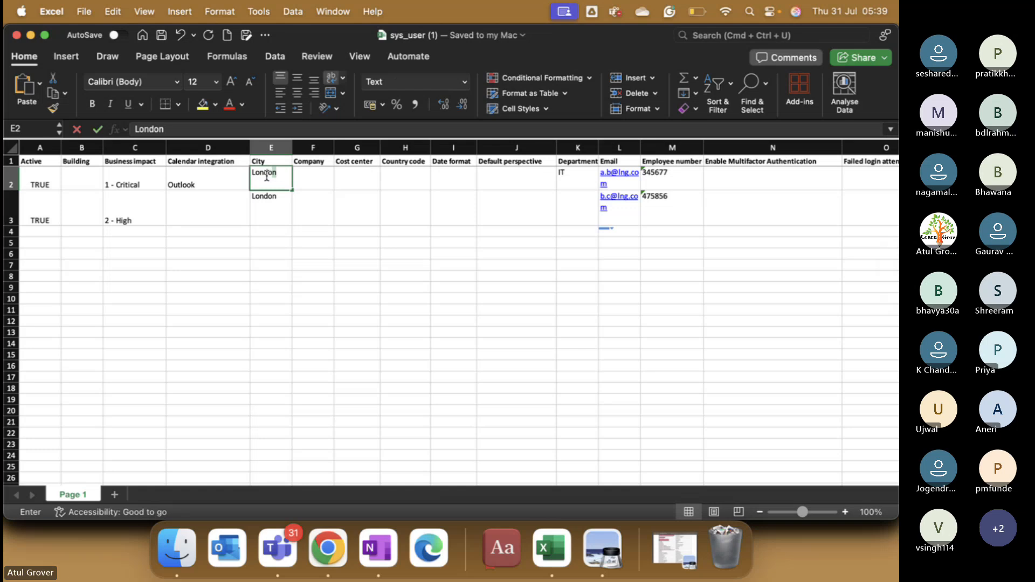
key("Return")
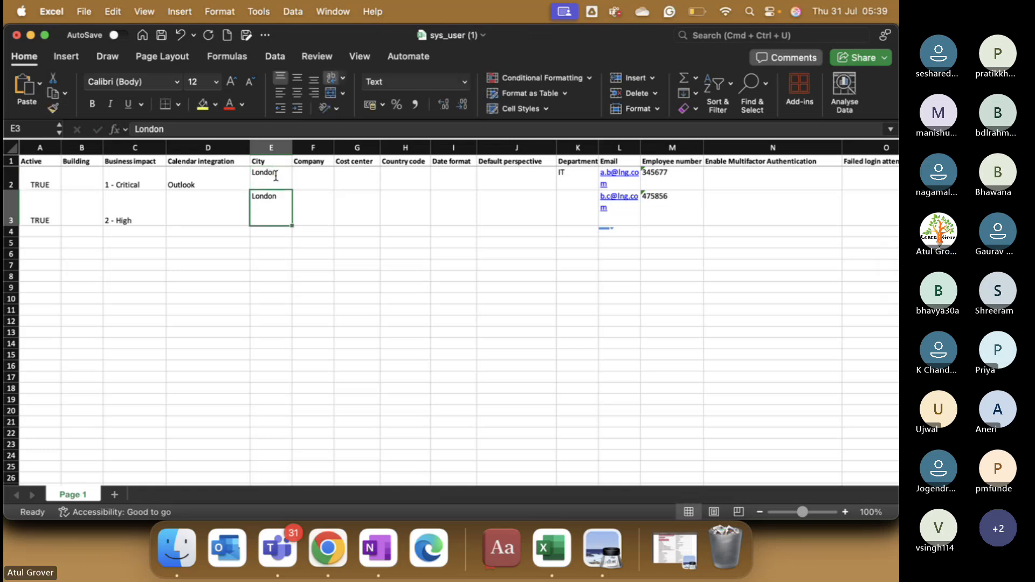
left_click(346, 178)
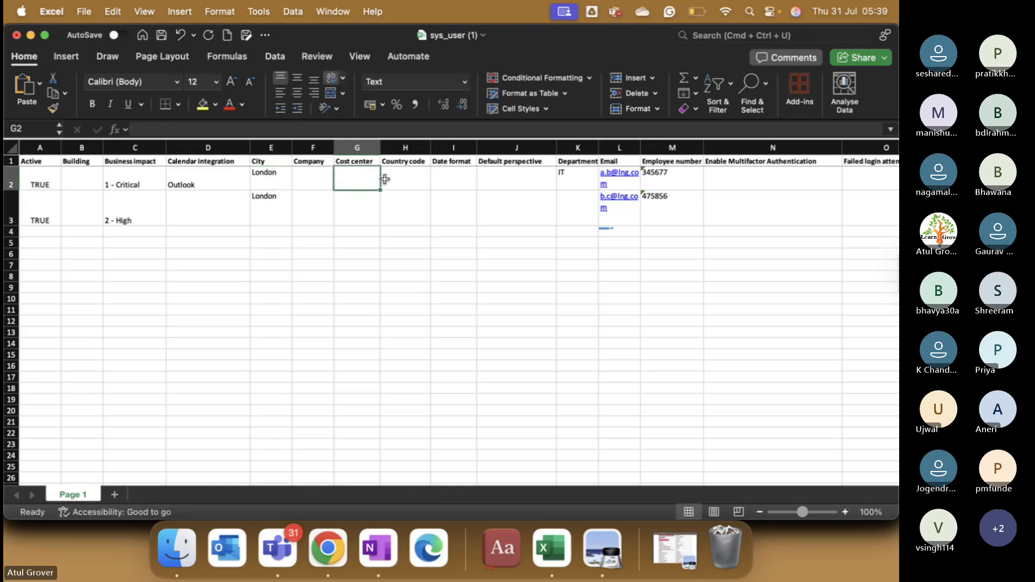
left_click(462, 178)
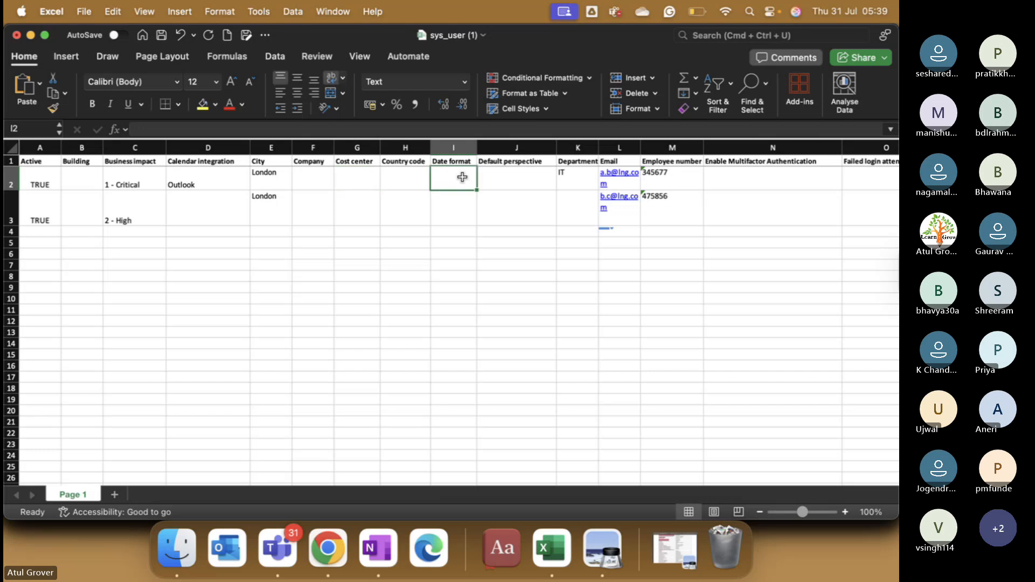
left_click(539, 178)
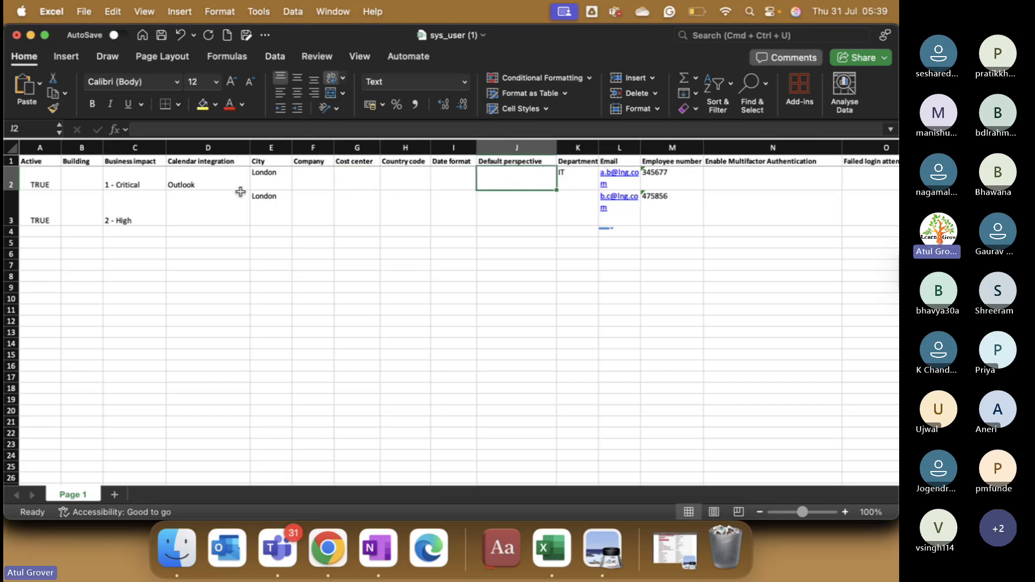
left_click(205, 210)
left_click(256, 219)
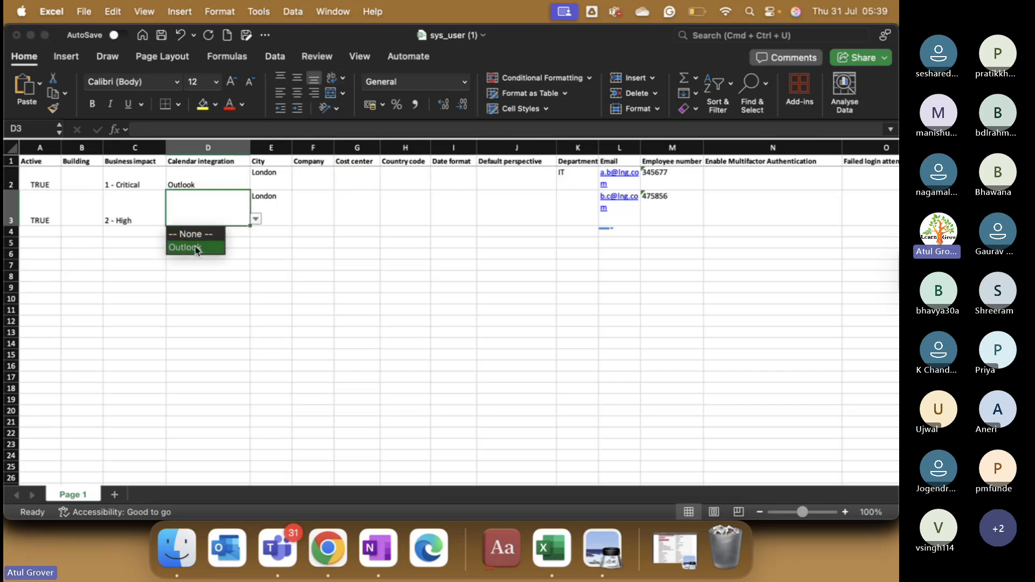
left_click(201, 245)
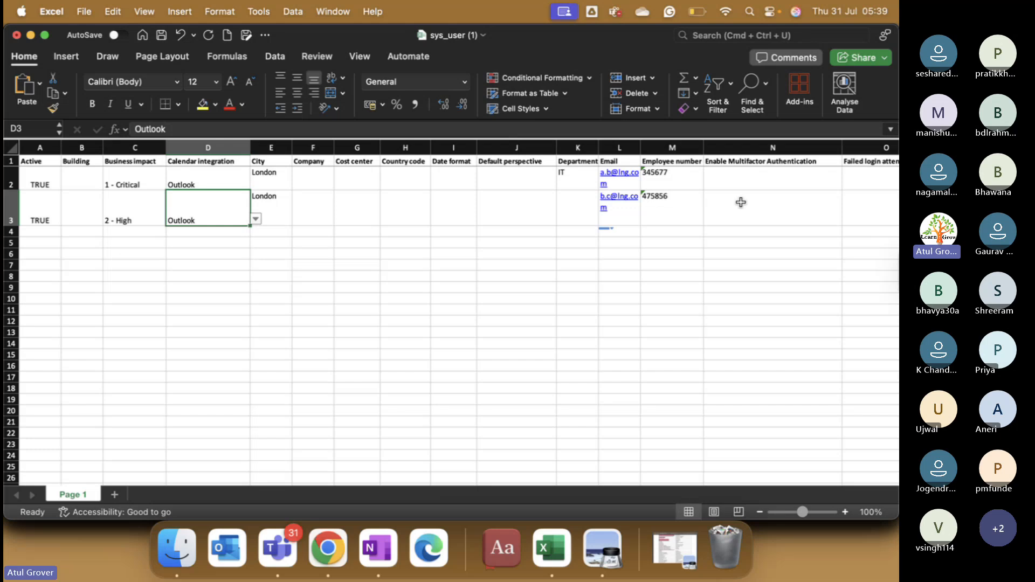
Step: Lengthen the employee numbers to 34567745 in M2 and 47585645 in M3, then save the workbook
left_click(688, 184)
double_click(688, 183)
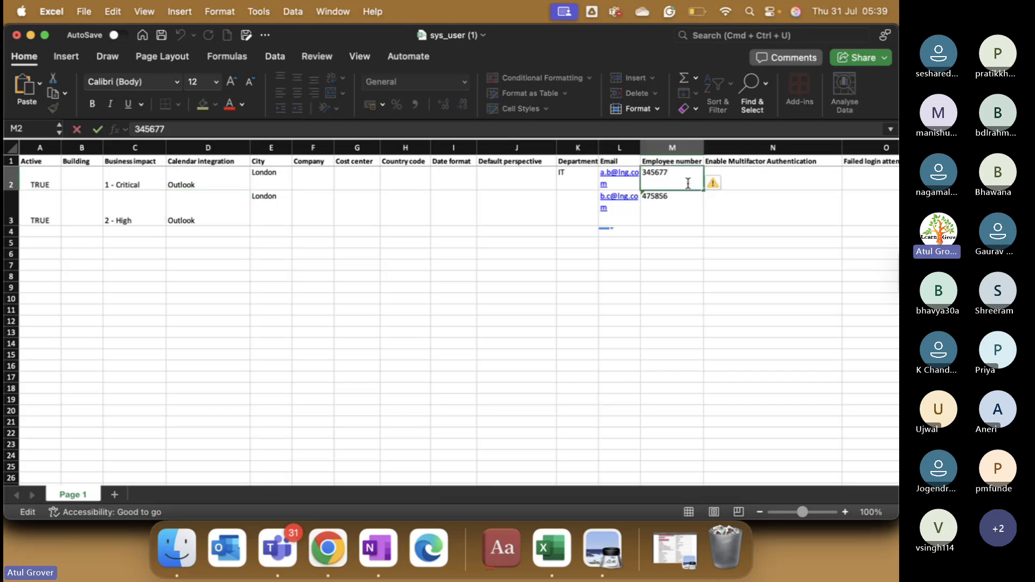
type("45")
left_click(679, 205)
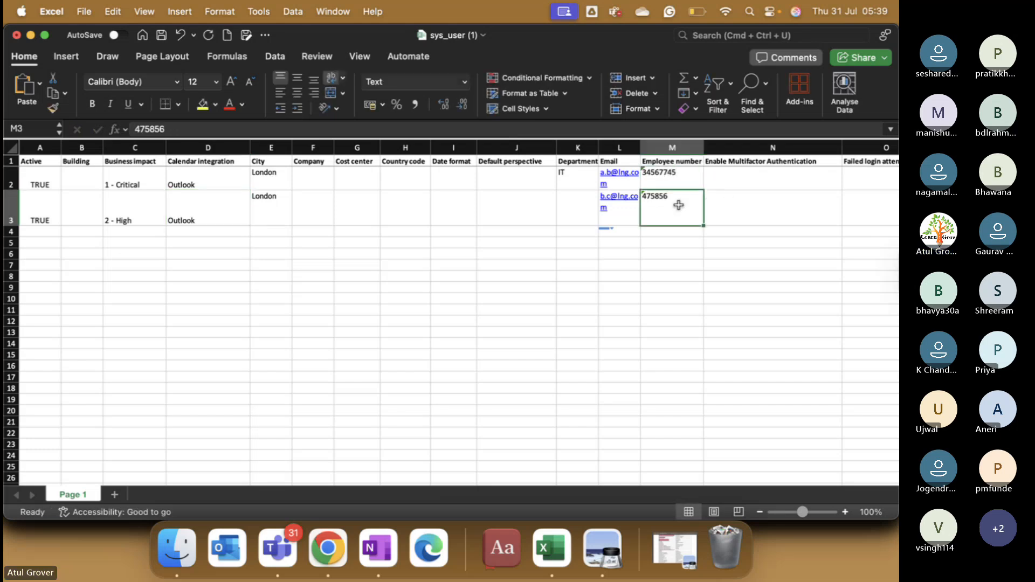
double_click(679, 205)
type("45")
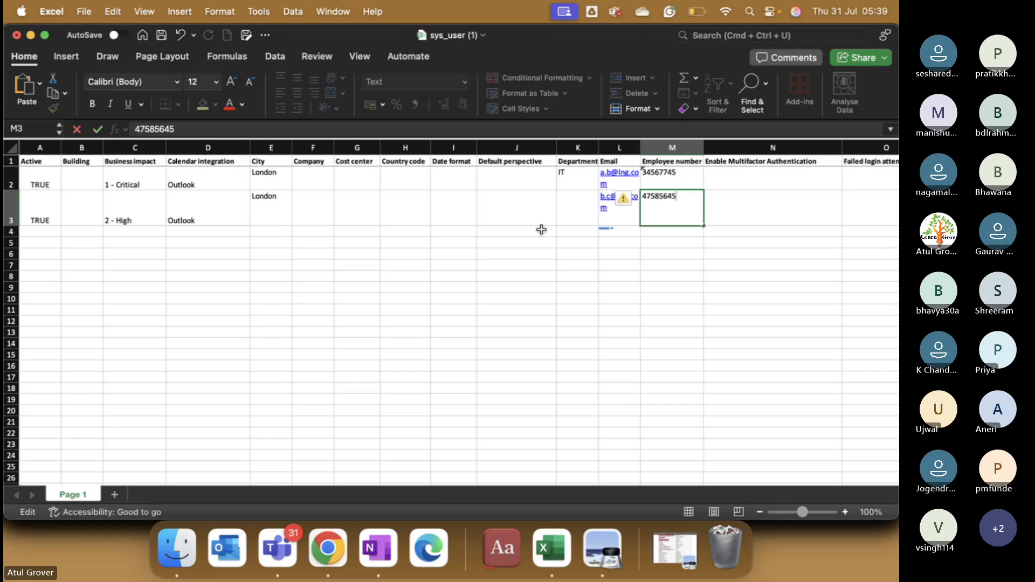
left_click(161, 34)
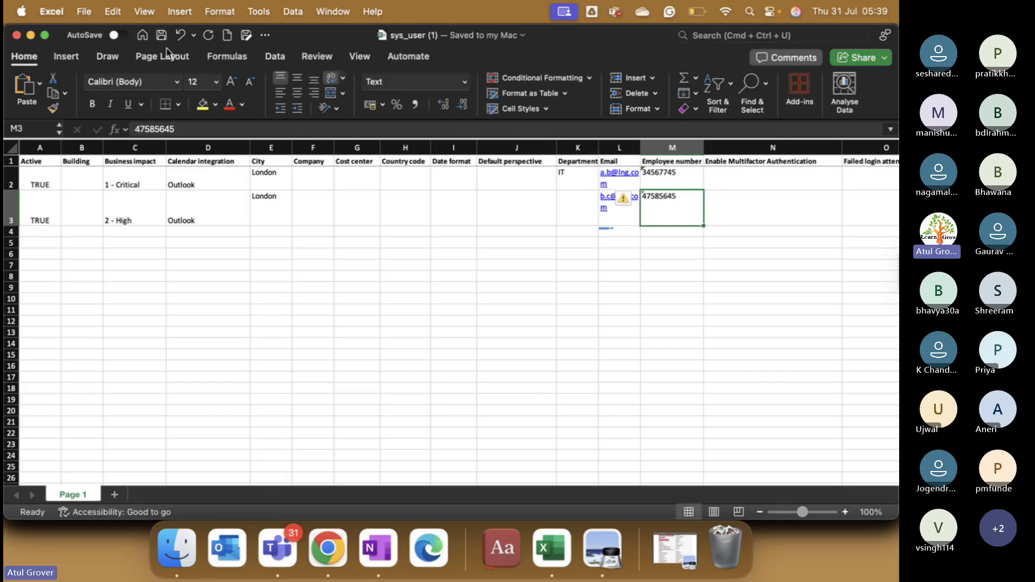
left_click(328, 548)
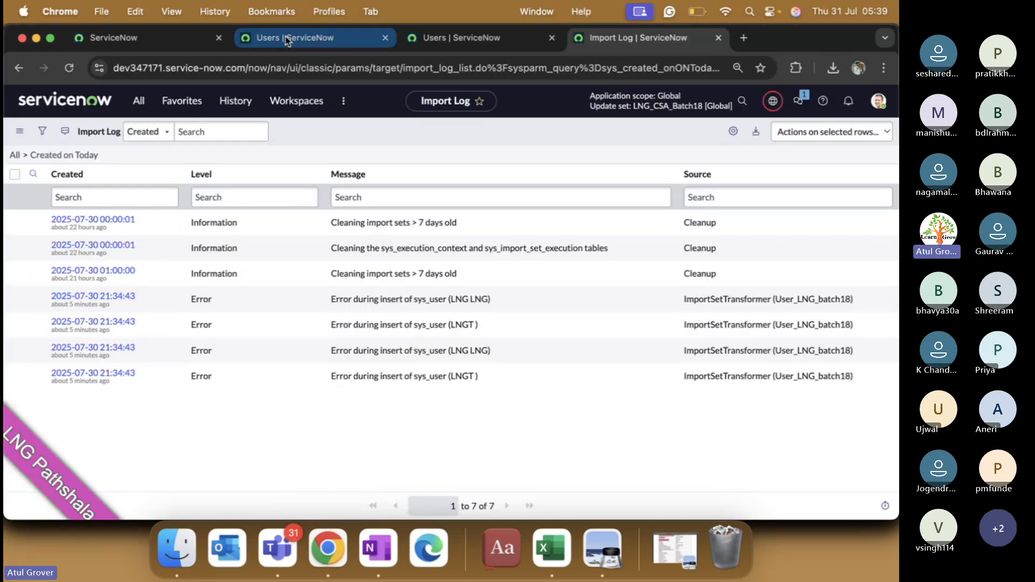
Step: Close the extra Users and Import Log tabs and go to System Import Sets > Load Data
left_click(415, 43)
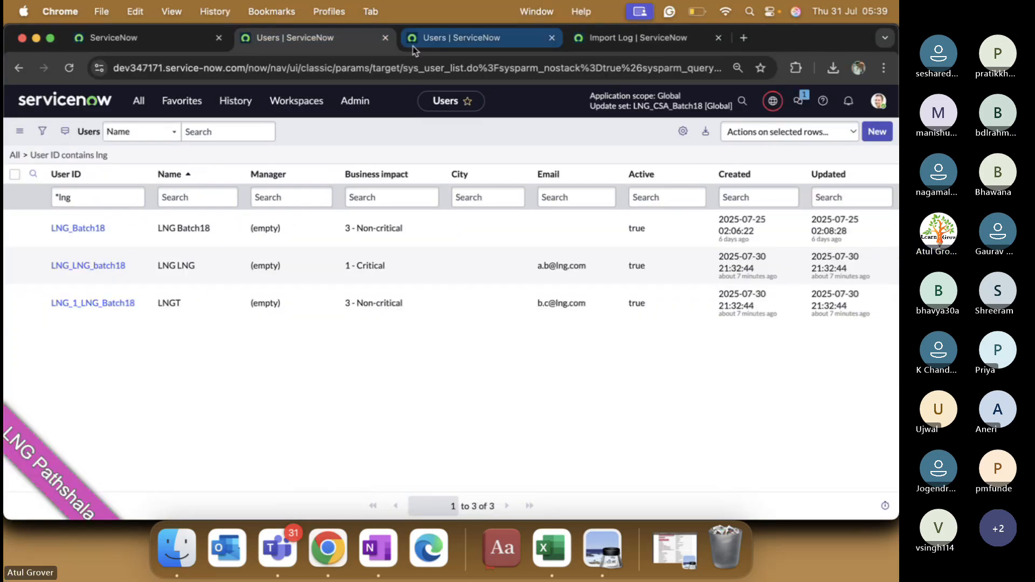
left_click(552, 38)
left_click(552, 39)
left_click(140, 43)
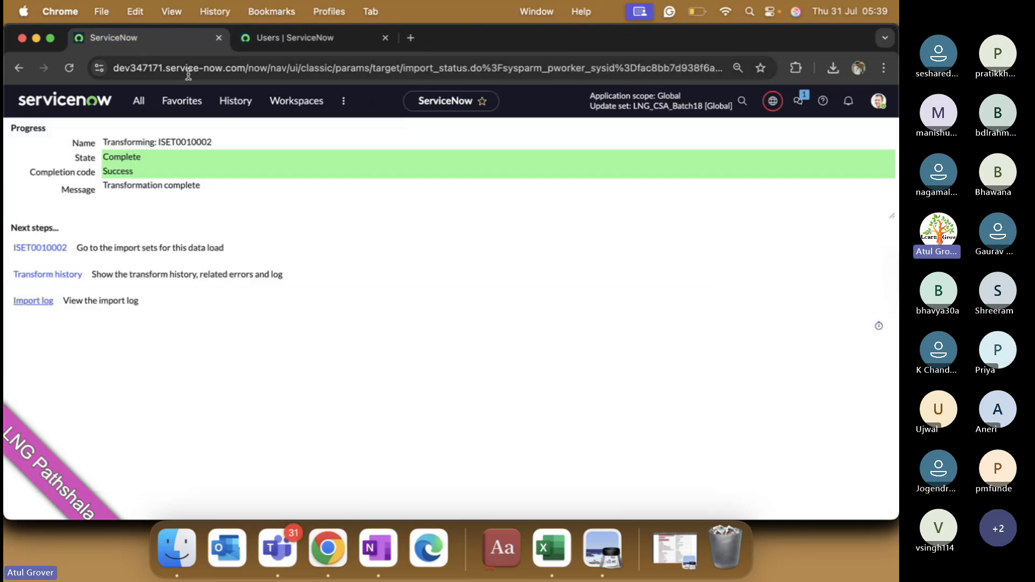
left_click(139, 101)
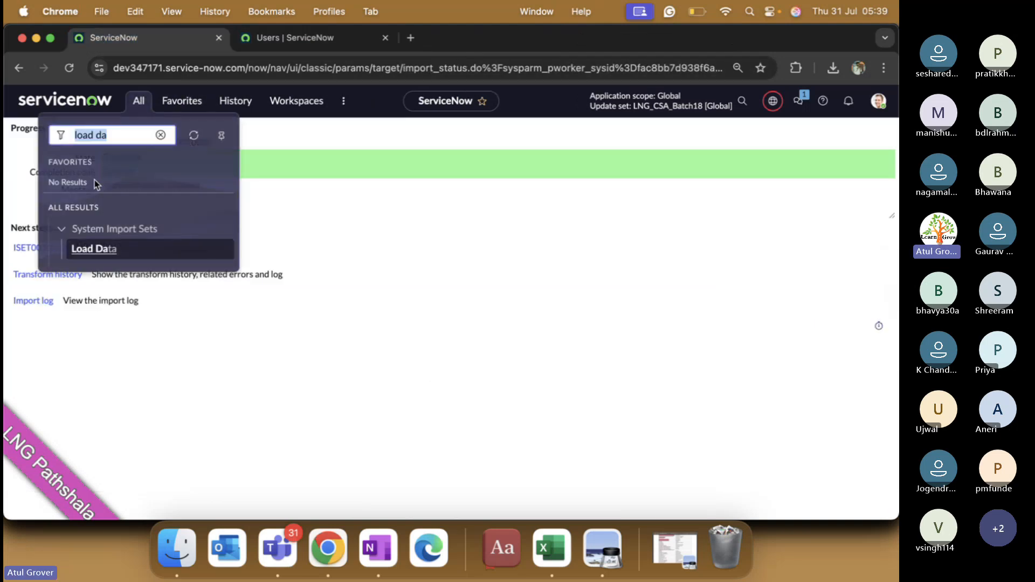
left_click(86, 248)
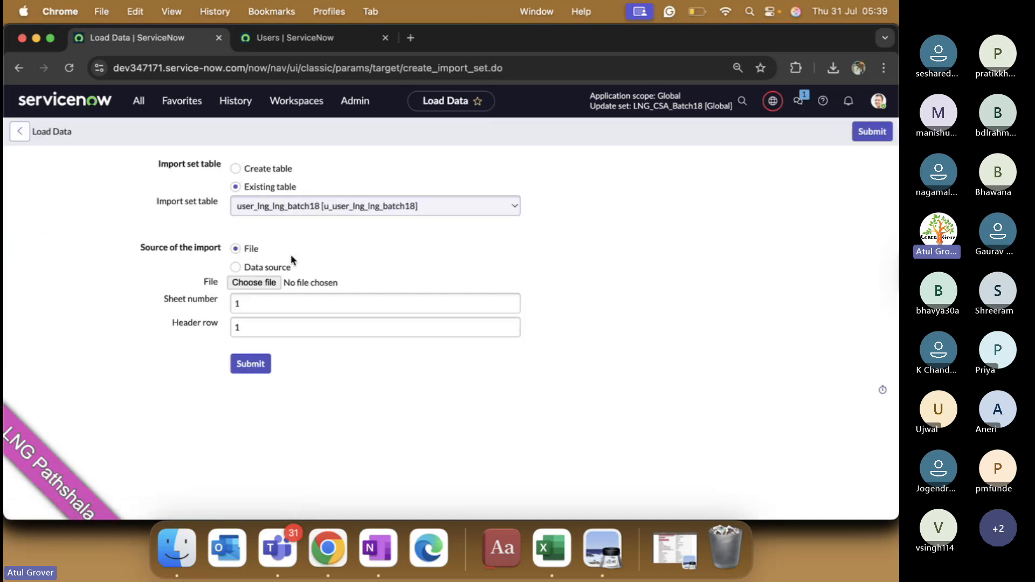
Step: Load sys_user (1).xlsx into the existing table user_lng_lng_batch18
left_click(268, 282)
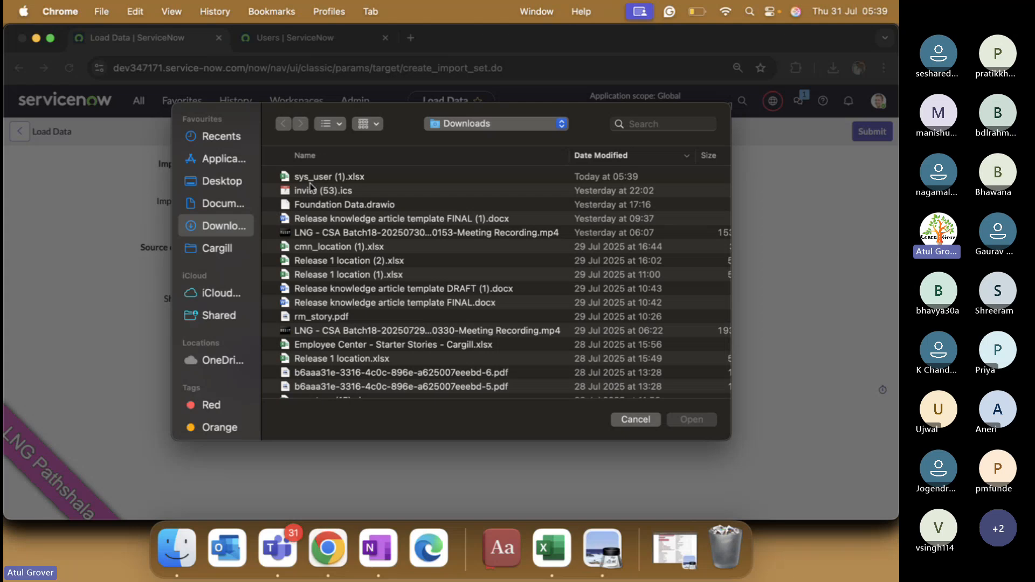
double_click(312, 190)
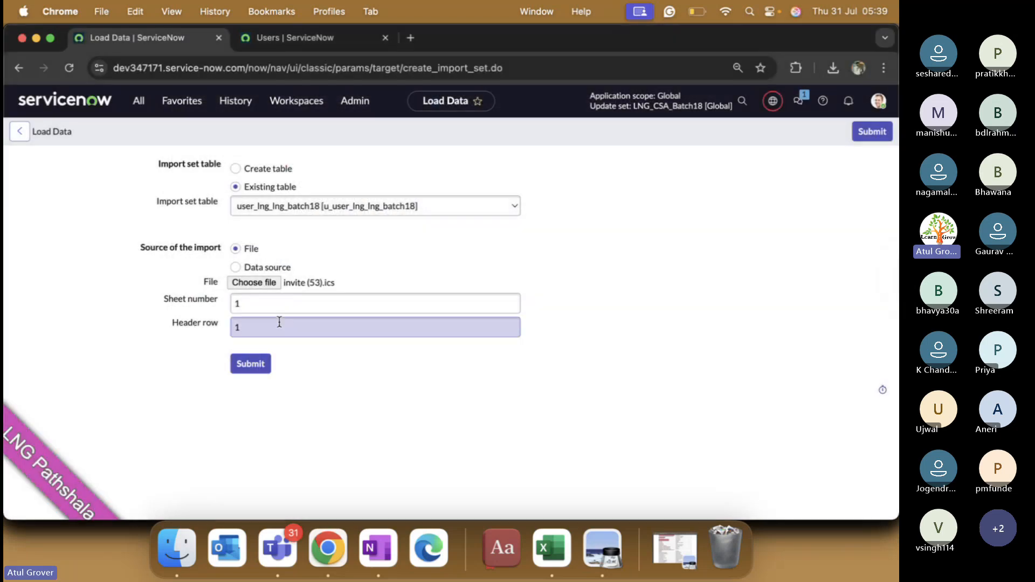
left_click(254, 283)
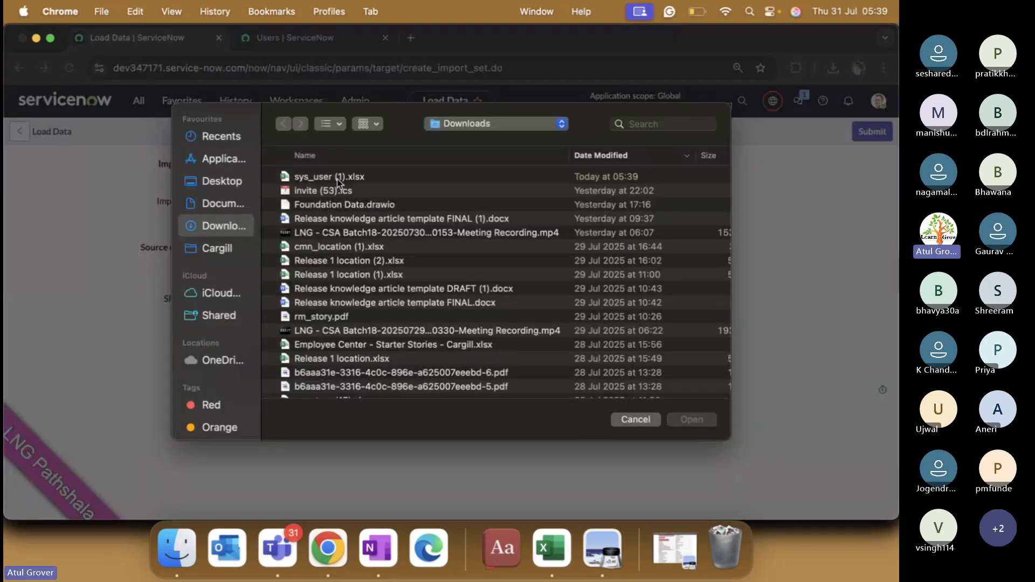
double_click(337, 179)
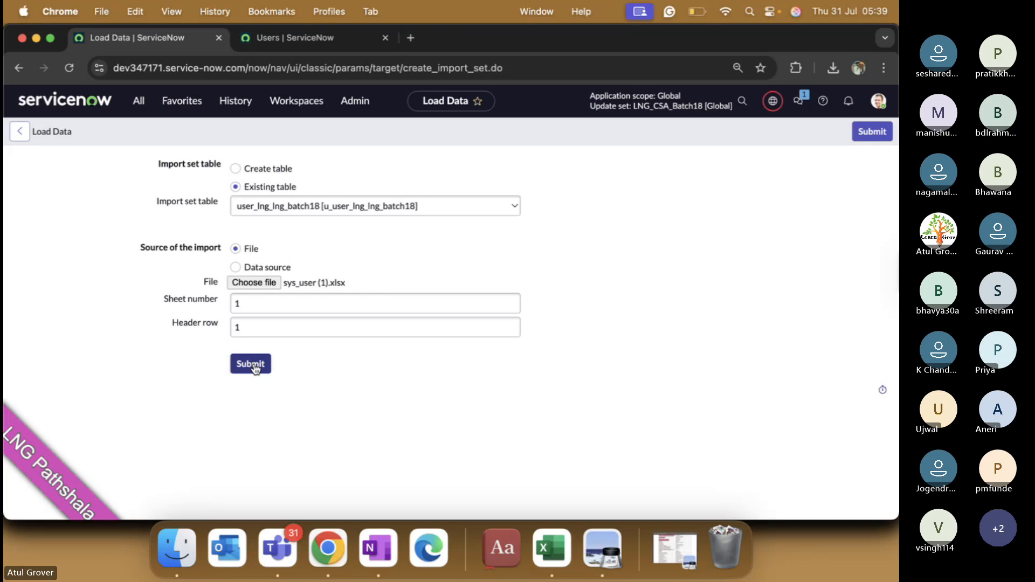
left_click(253, 365)
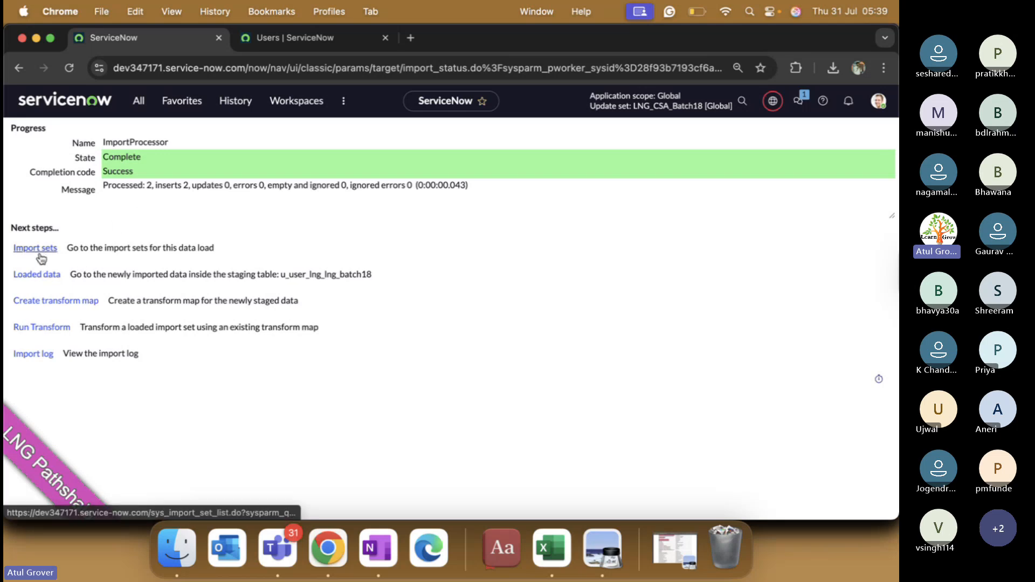
Step: Transform import set ISET0010003 with the User_LNG_batch18 - sys_user map, then return to Teams
left_click(41, 329)
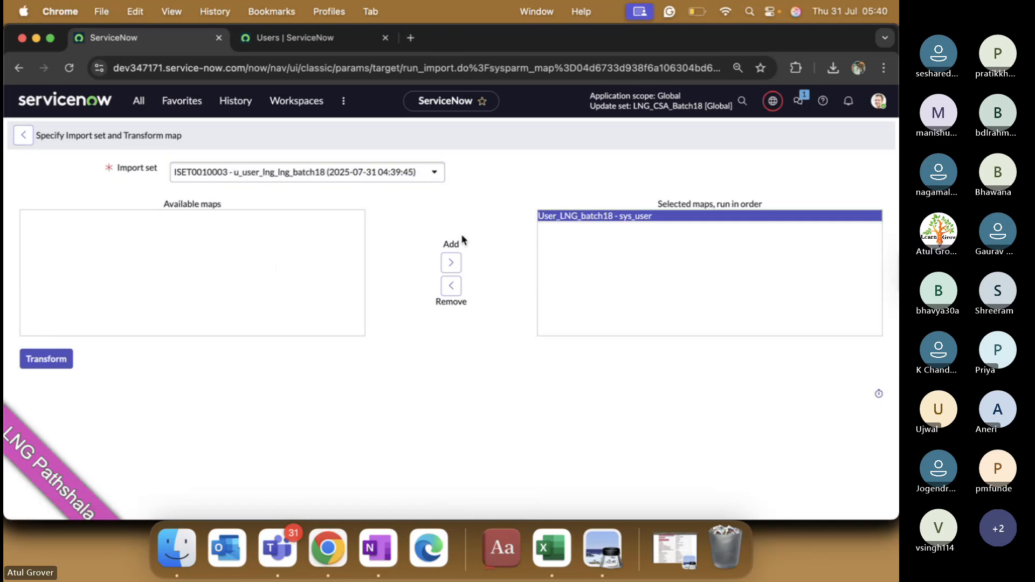
left_click(46, 361)
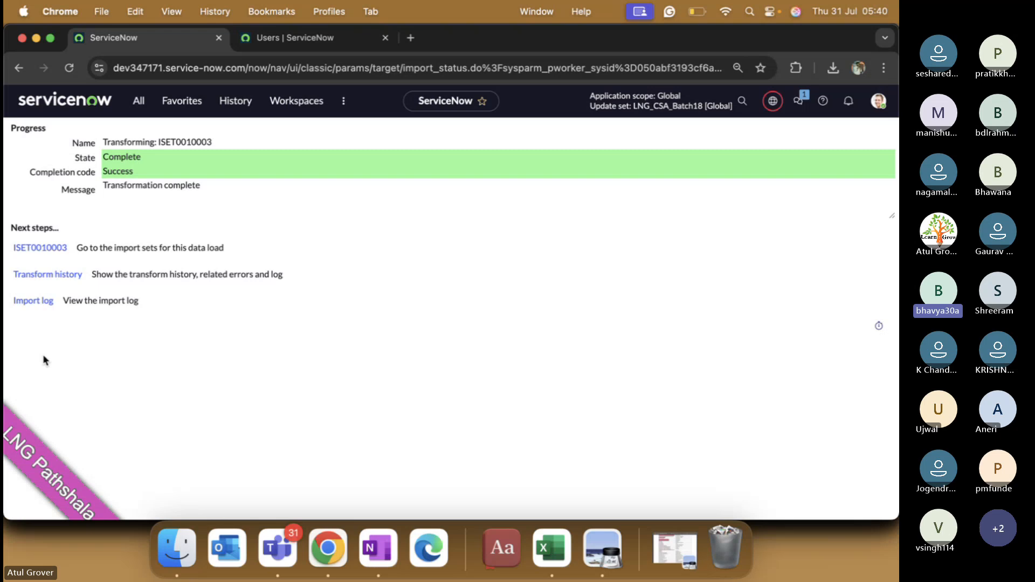
key("super+Tab")
key("super+Tab")
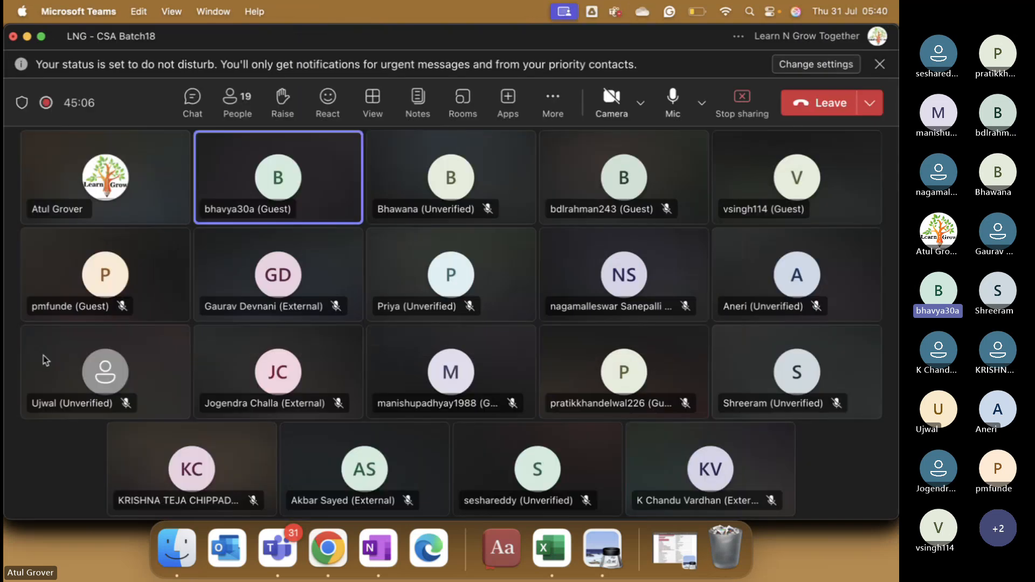
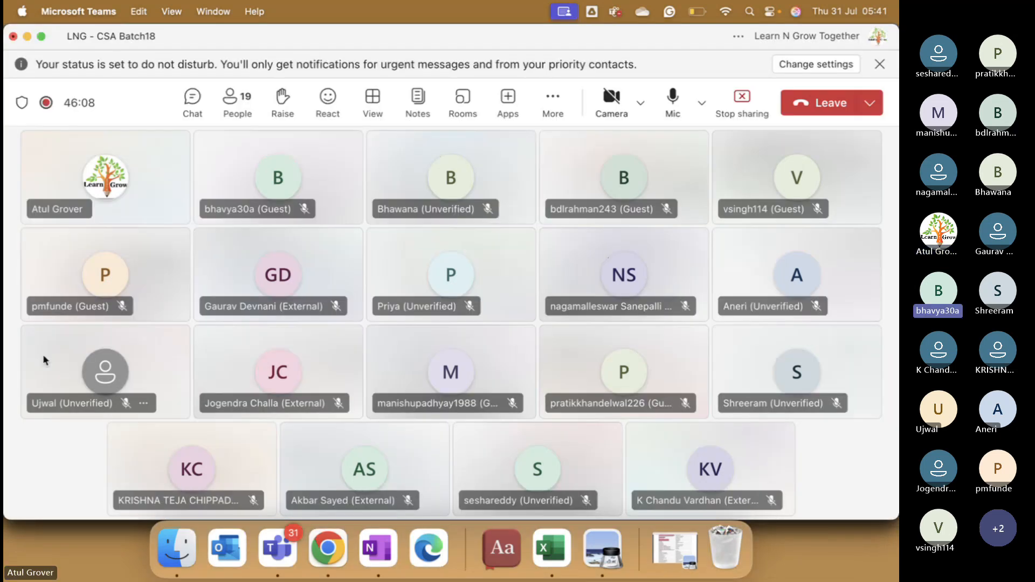
Step: Refresh the lng-filtered Users list, confirm three LNG users, then return to the sys_user workbook
key("super+Tab")
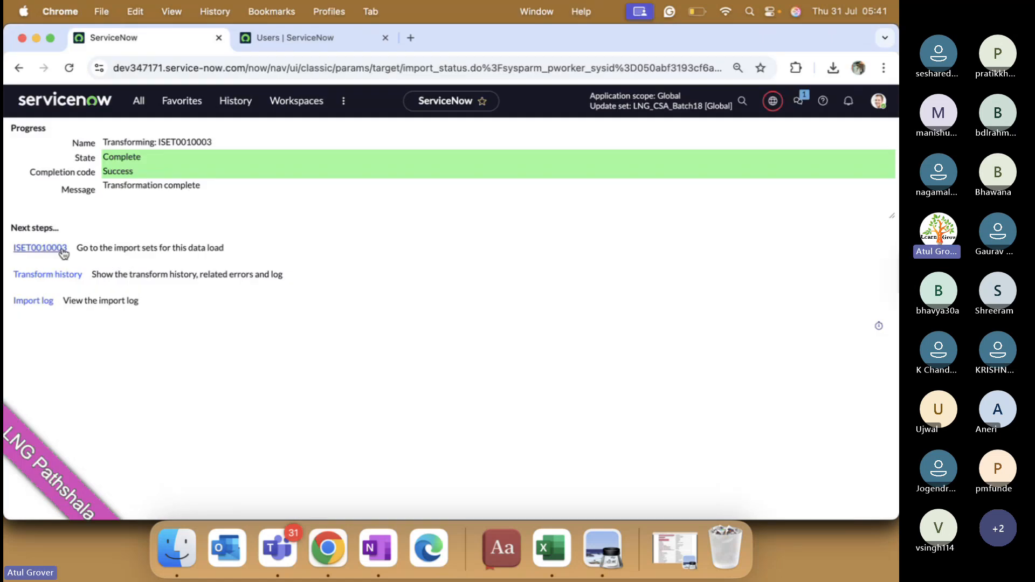
left_click(326, 39)
right_click(382, 137)
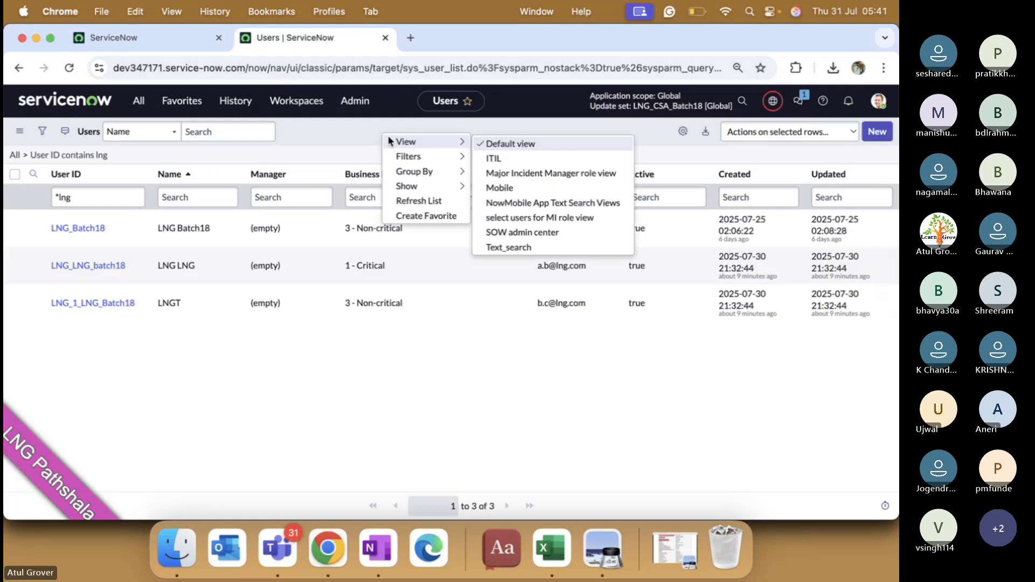
left_click(397, 197)
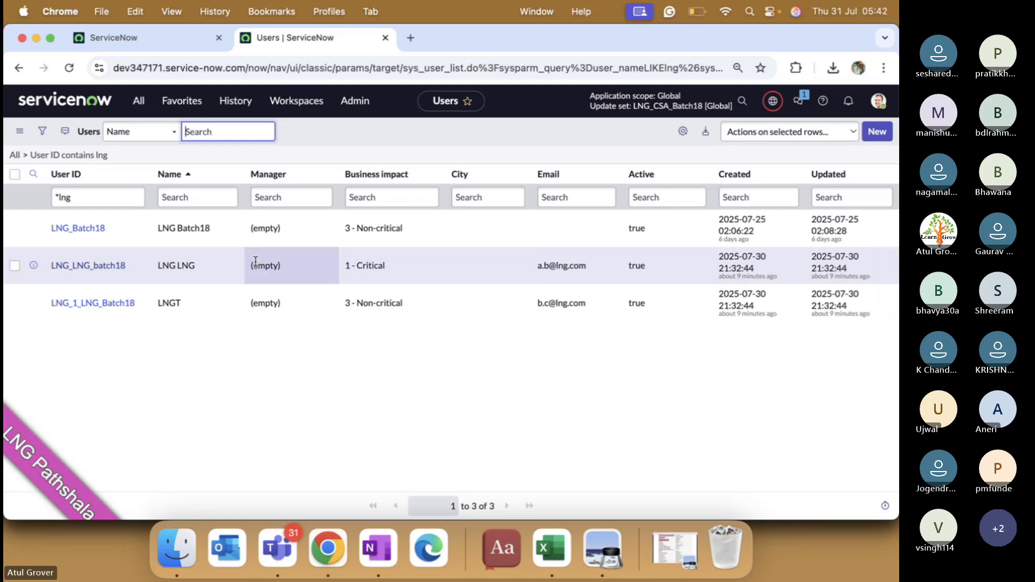
left_click(551, 544)
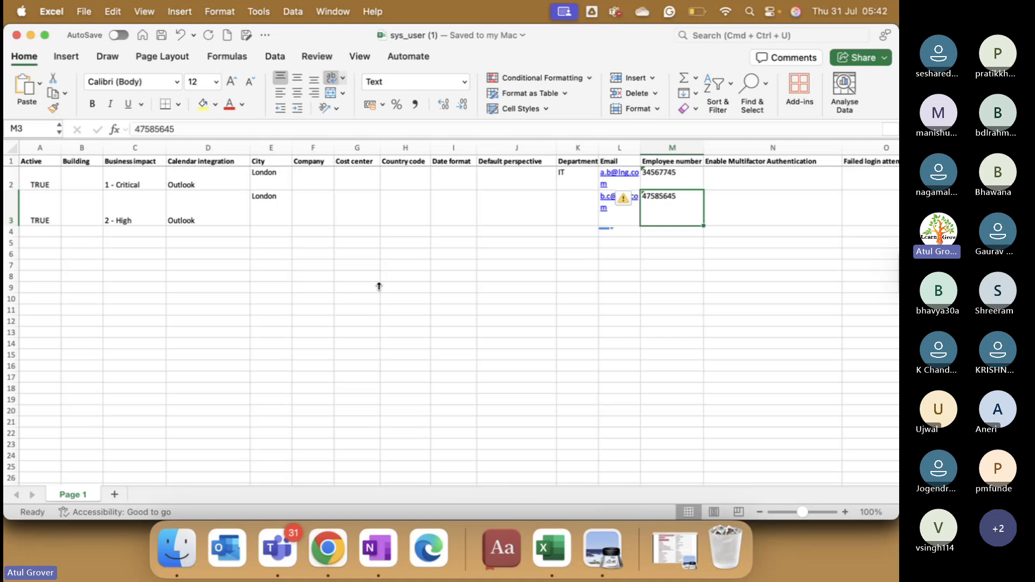
left_click(487, 202)
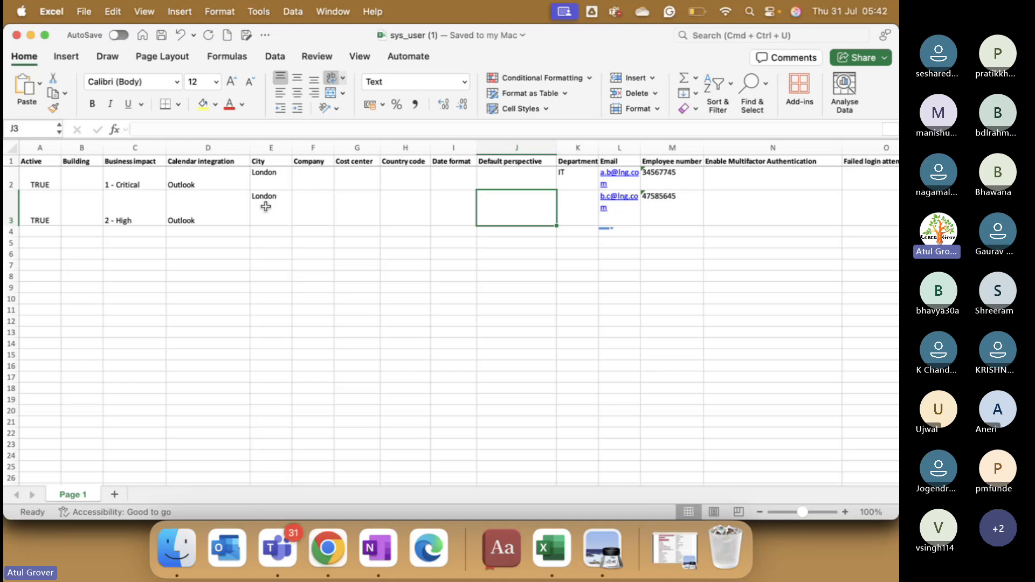
key("super+Tab")
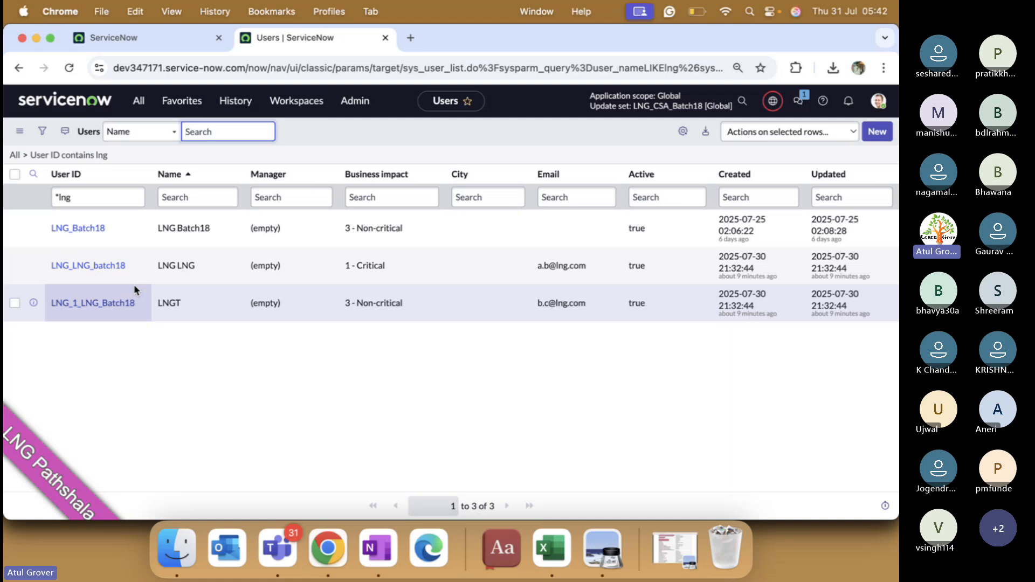
key("super+Tab")
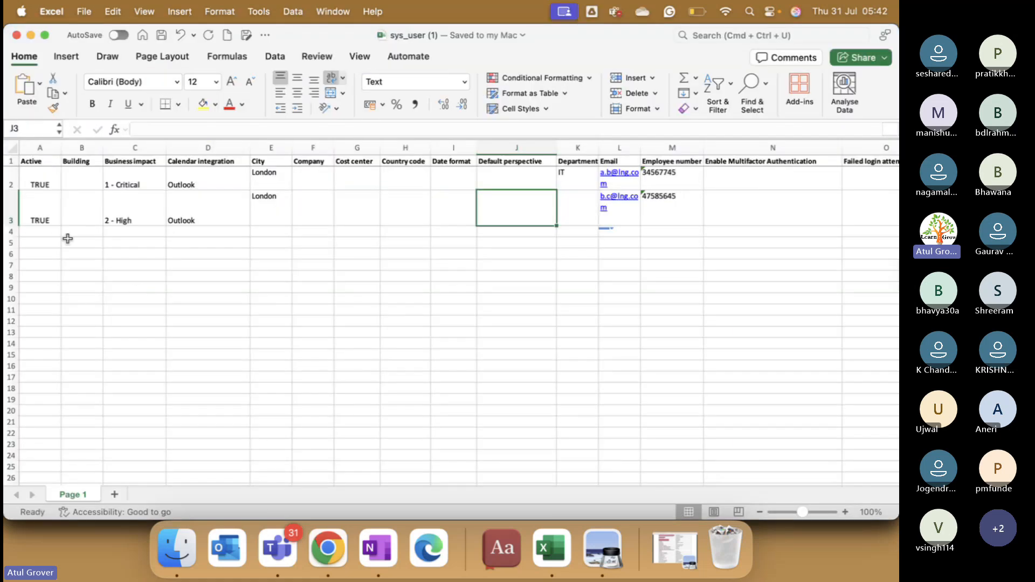
left_click(49, 233)
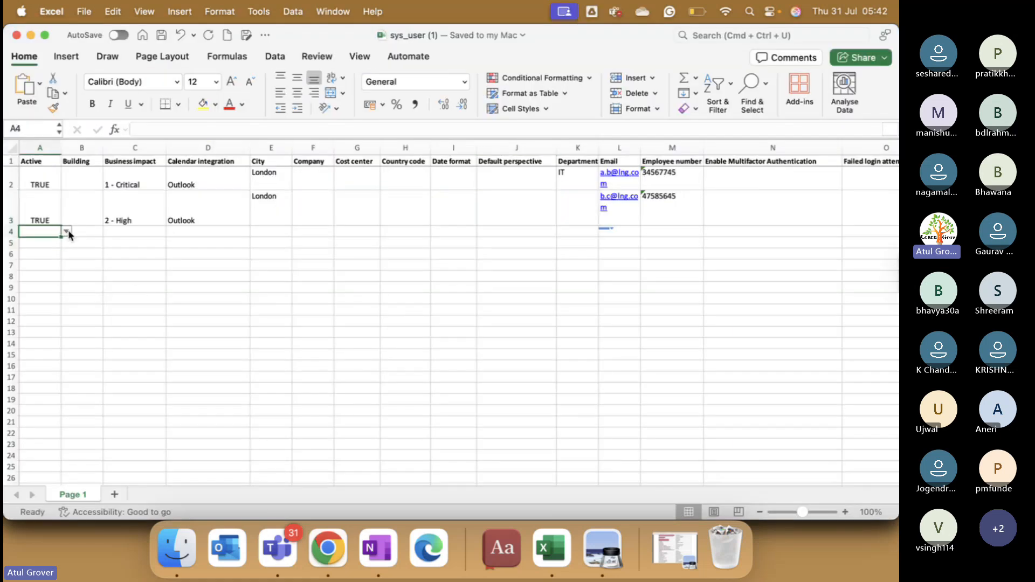
Step: Set row 4 Active to TRUE, Business impact to 3 - Non-critical, and Calendar integration to Outlook
left_click(67, 231)
left_click(50, 244)
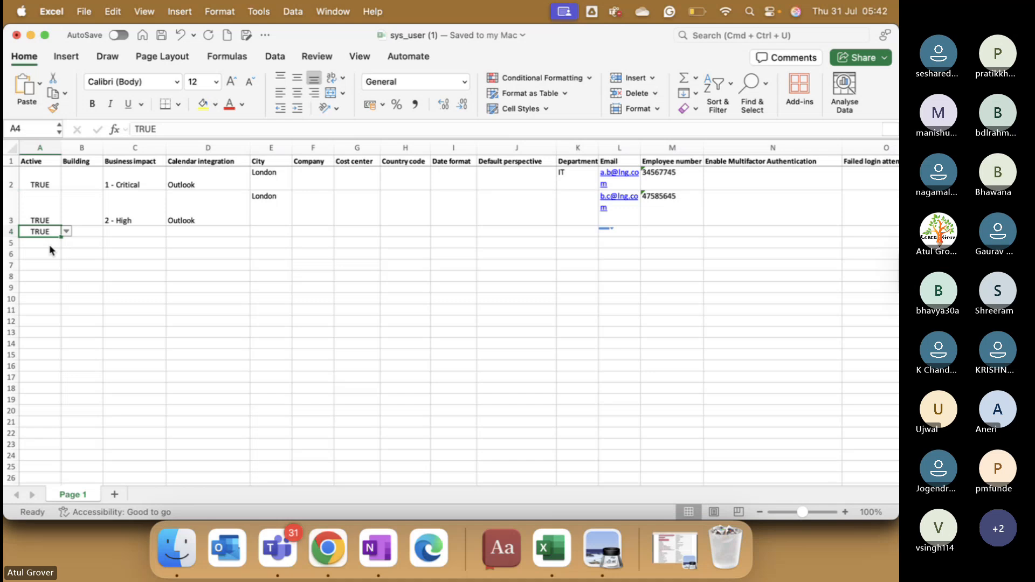
left_click(123, 232)
left_click(171, 231)
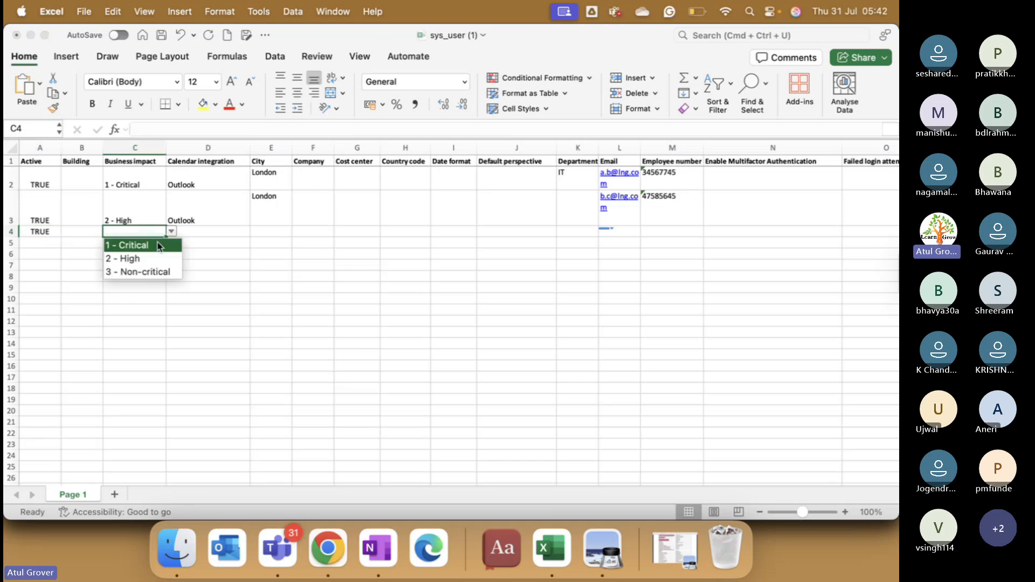
left_click(139, 271)
left_click(209, 233)
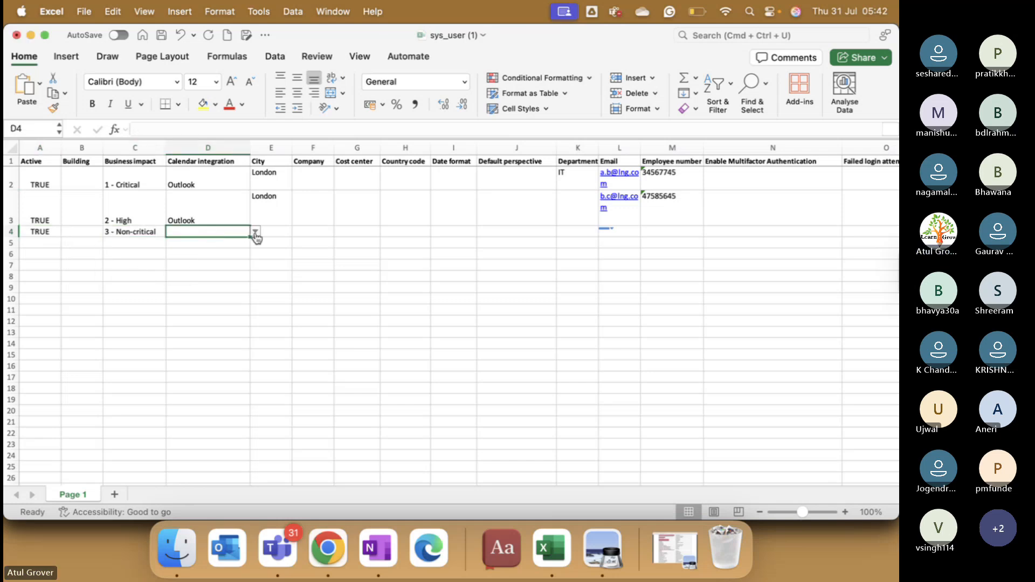
left_click(255, 232)
left_click(210, 258)
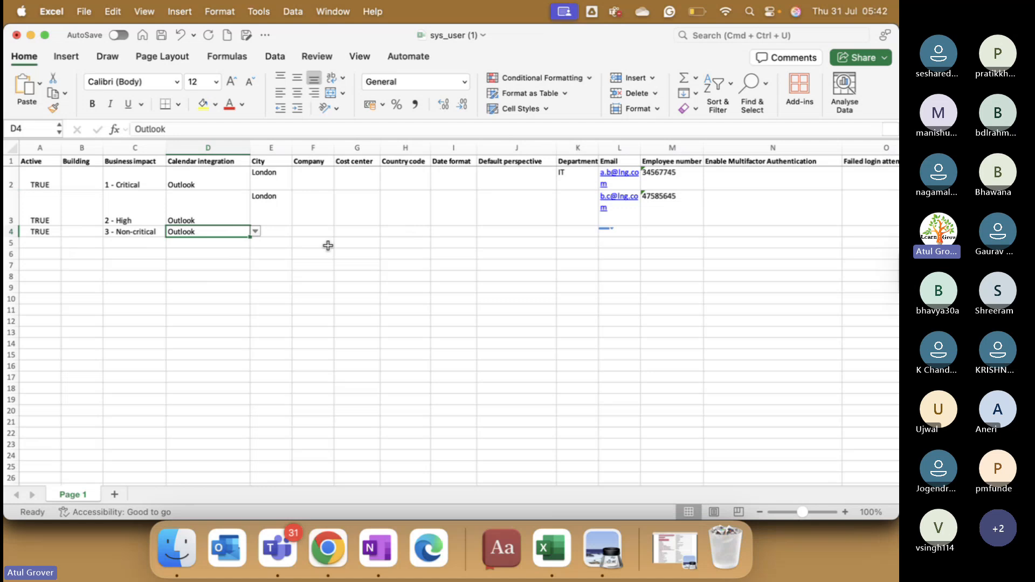
Step: Fill in row 4's City as Pune, an email address, and an employee number
left_click(274, 230)
type("Pune")
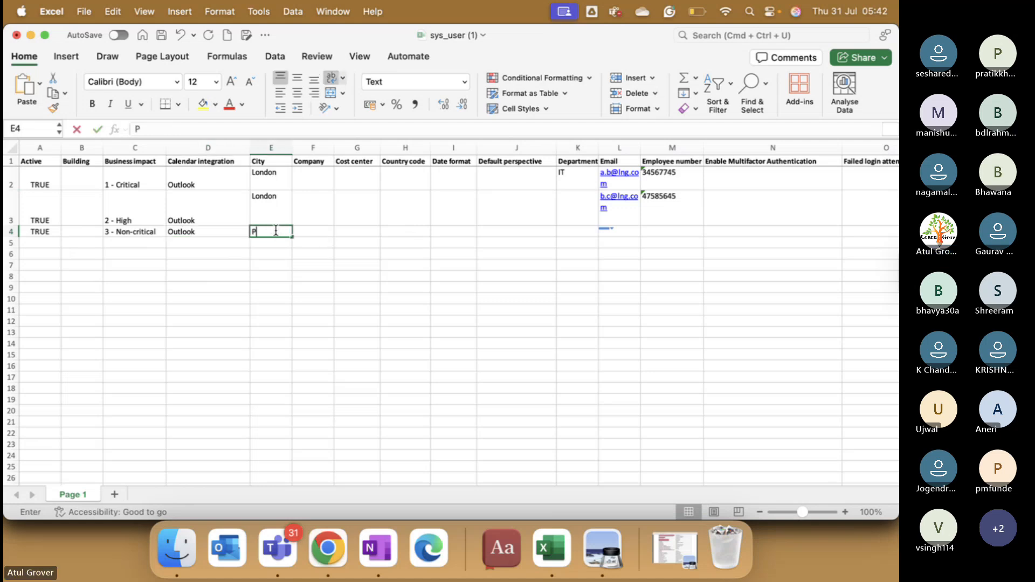
key("Tab")
key("Tab")
key("Tab")
key("Tab")
key("Tab")
key("Tab")
key("Tab")
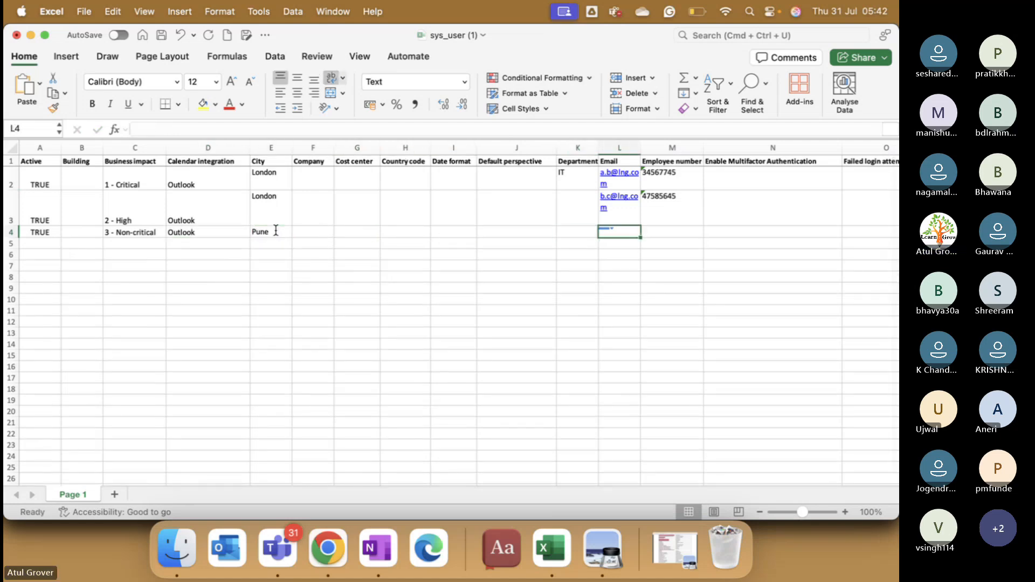
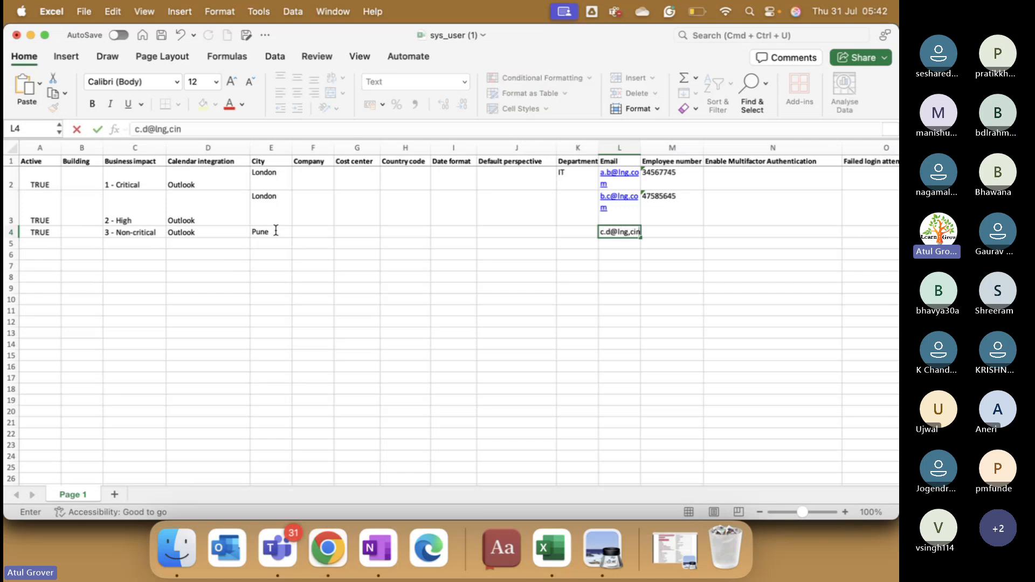
key("Tab")
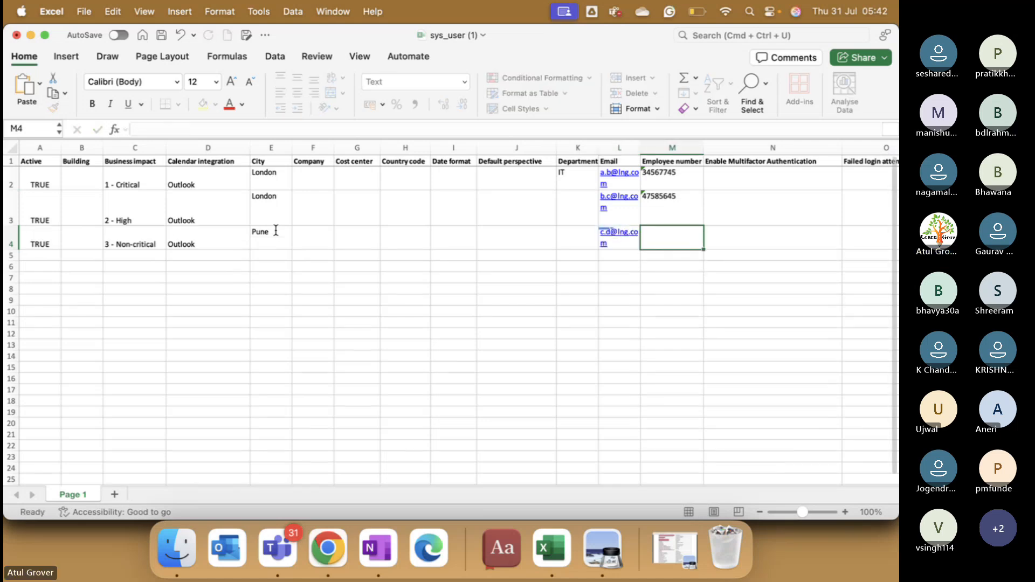
type("54747")
key("Tab")
key("Tab")
key("Tab")
key("Tab")
key("Tab")
key("Tab")
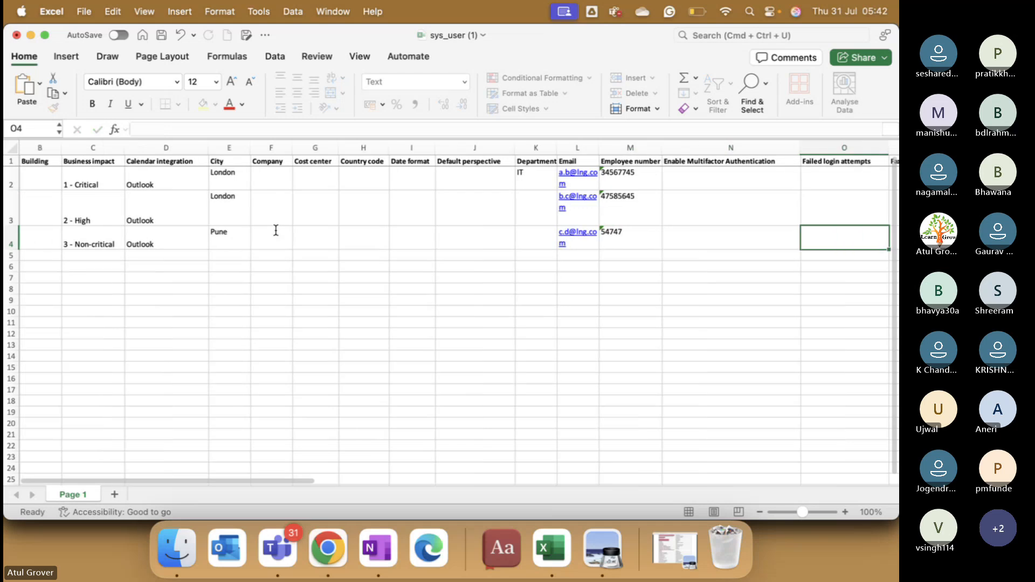
Step: Give row 4 First name LNGTT, Gender Male, and Last name LNGTT
key("shift+Tab")
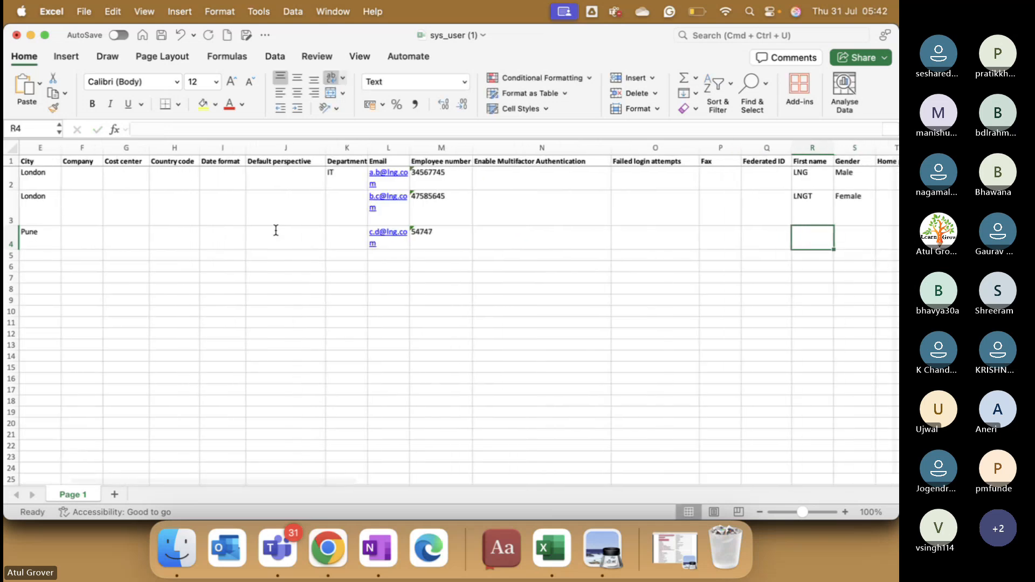
type("LNGTT")
key("Tab")
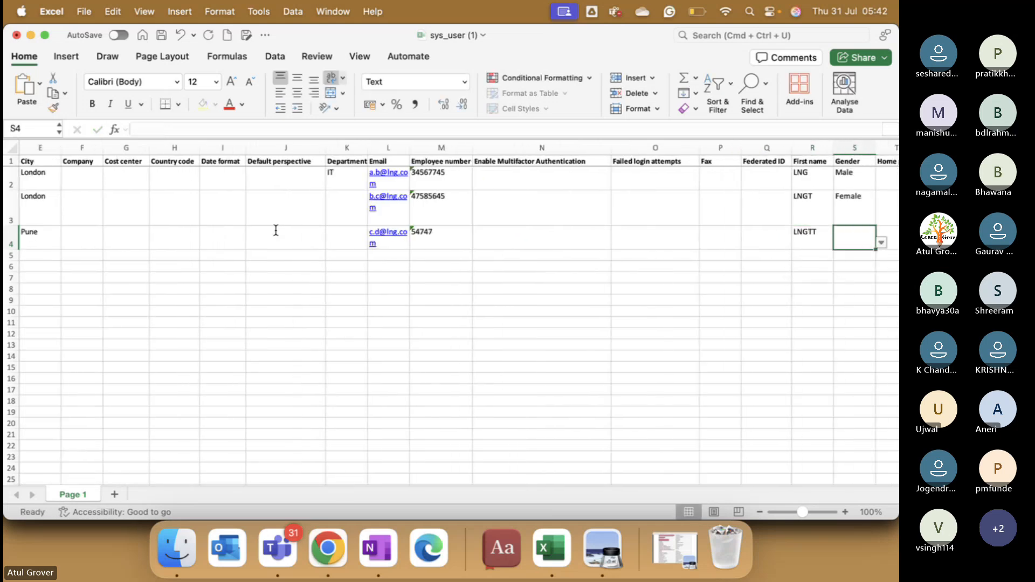
type("LNGTT")
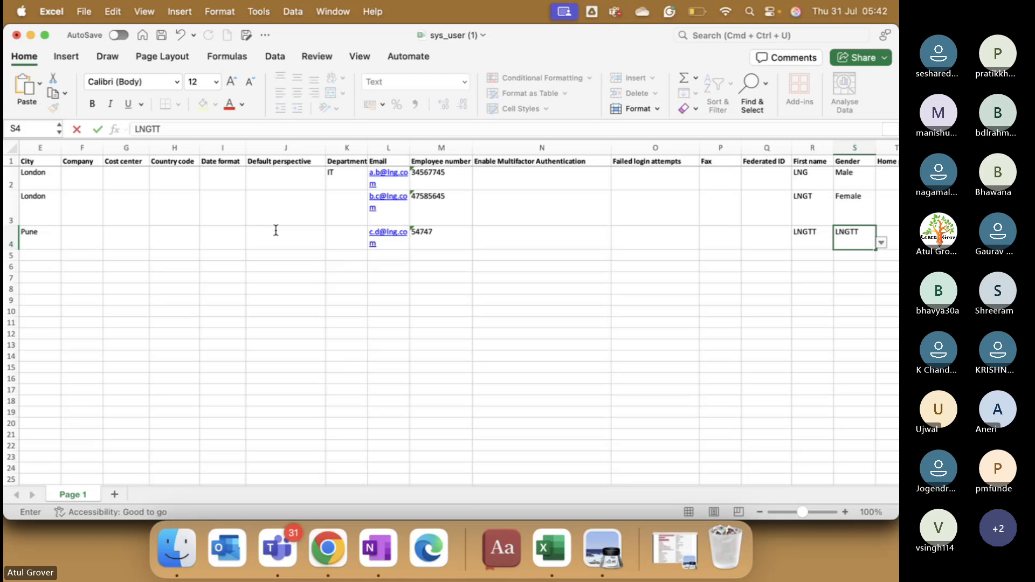
key("BackSpace")
key("BackSpace")
key("BackSpace")
key("BackSpace")
key("BackSpace")
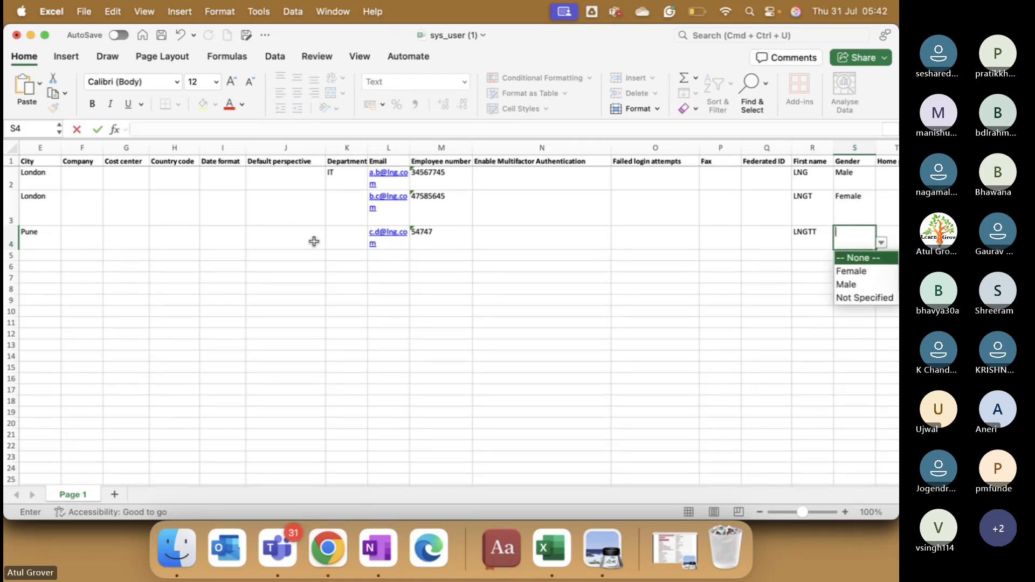
key("Down")
key("Down")
key("Return")
key("Right")
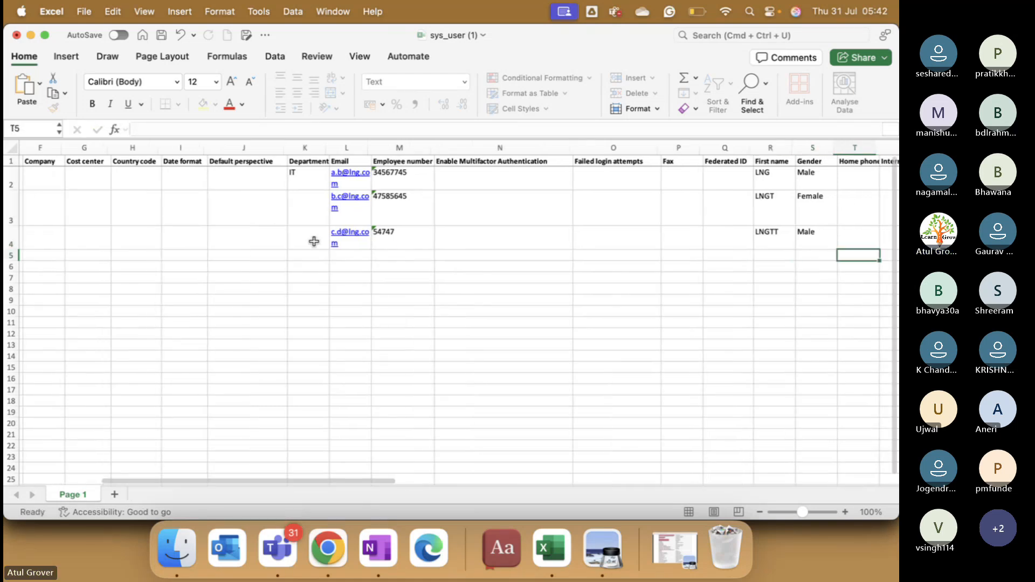
key("Up")
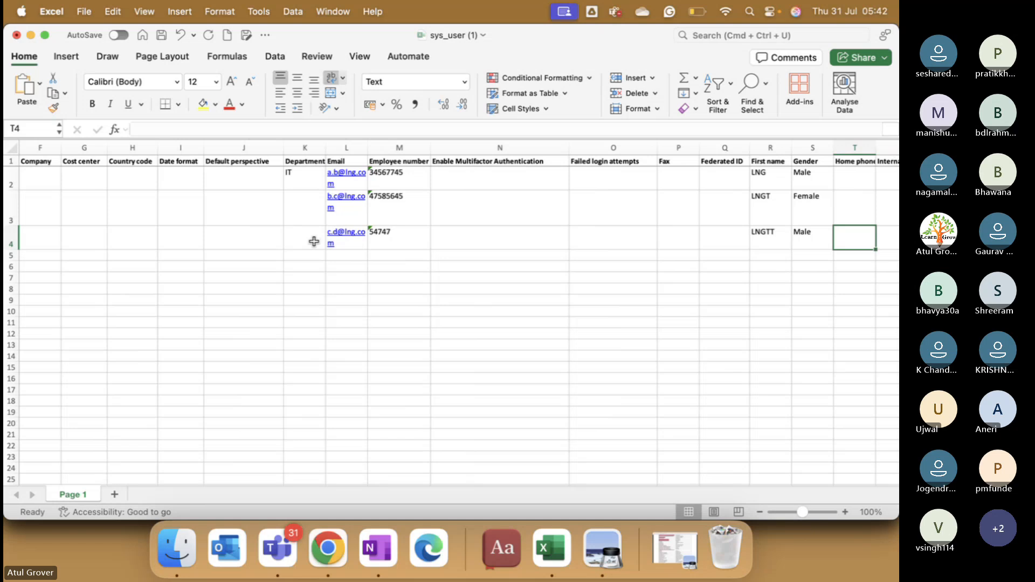
key("Right")
key("Right")
key("Right")
key("Right")
key("Right")
key("Right")
key("Right")
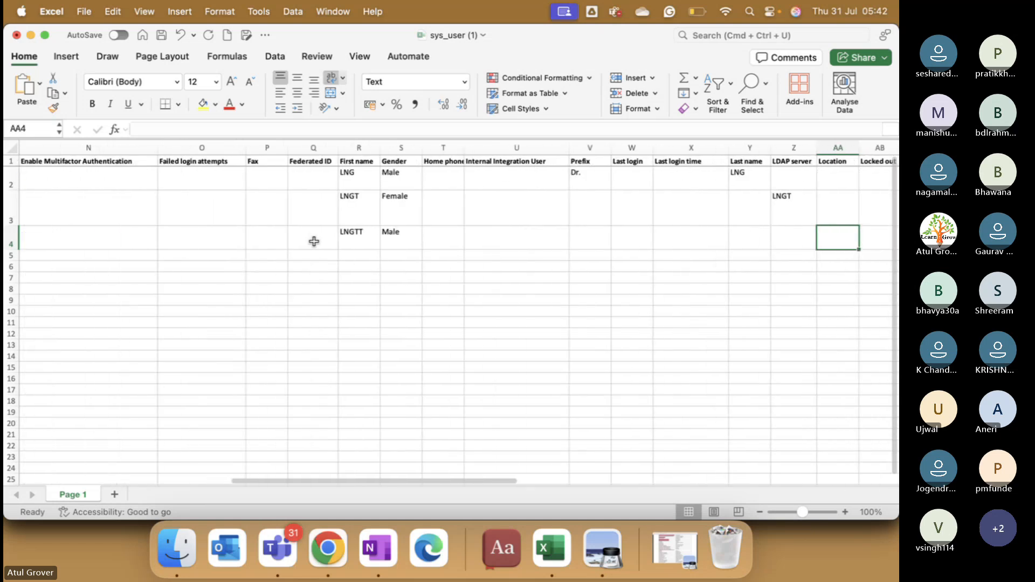
key("Left")
key("Left")
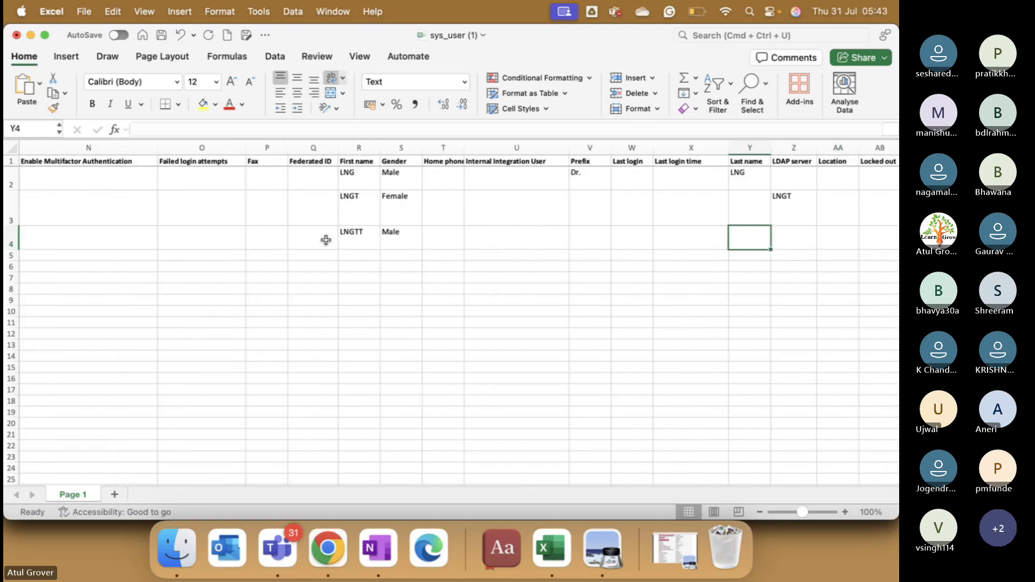
type("LNGTT")
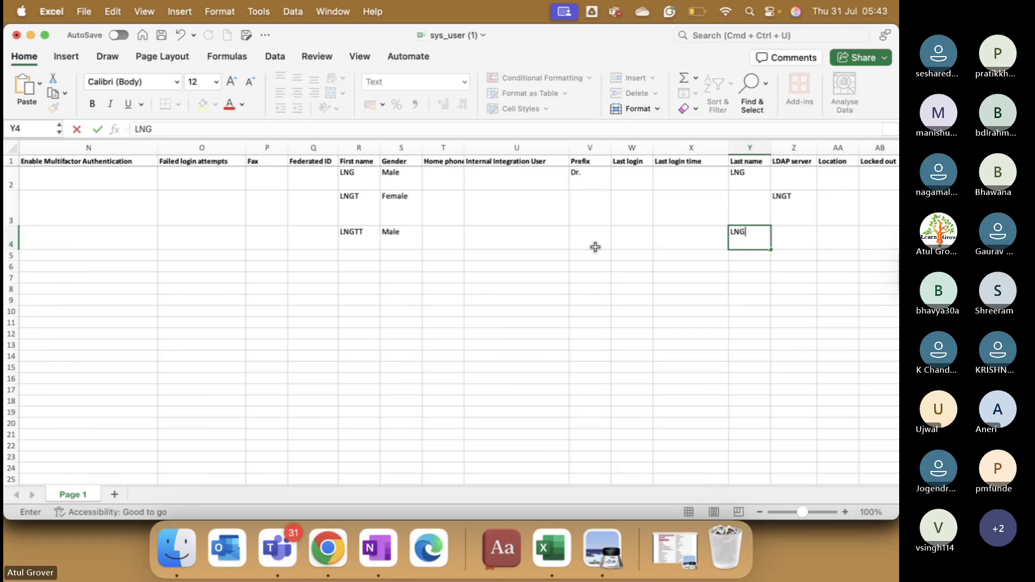
Step: Move the misplaced LNGT value from Z3 into the Last name cell Y3
left_click(753, 207)
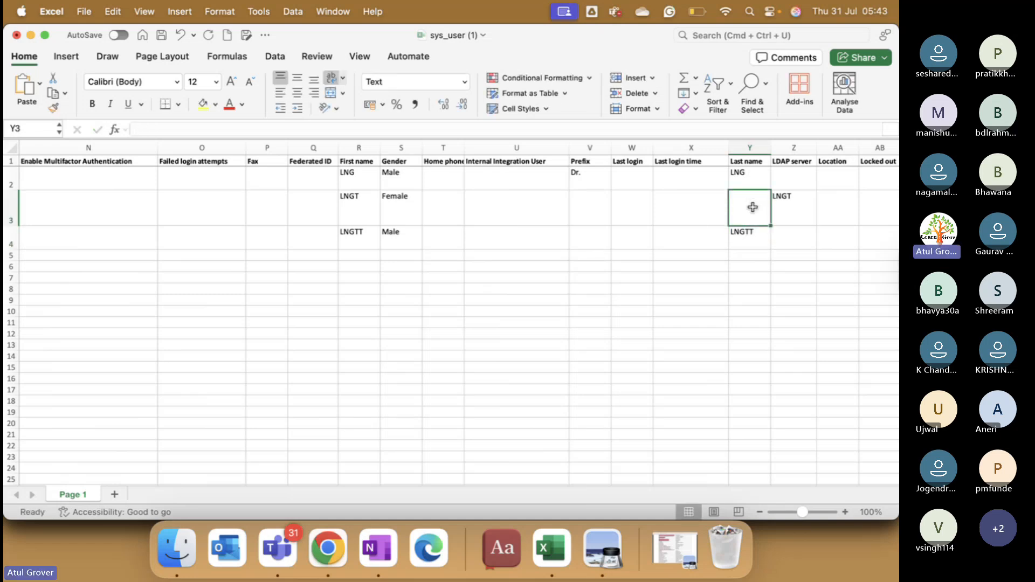
left_click(788, 211)
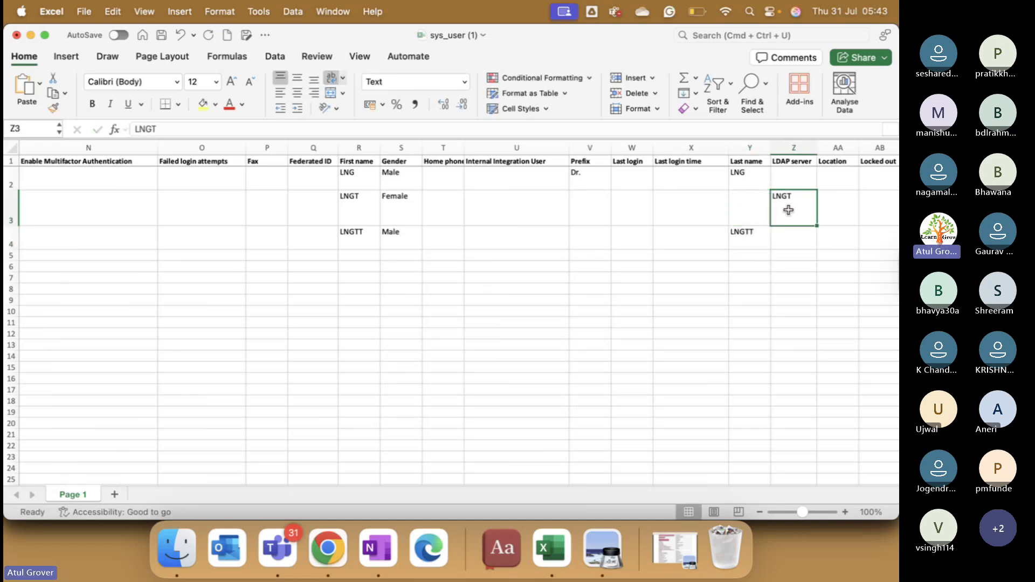
key("super+x")
left_click(743, 203)
key("super+v")
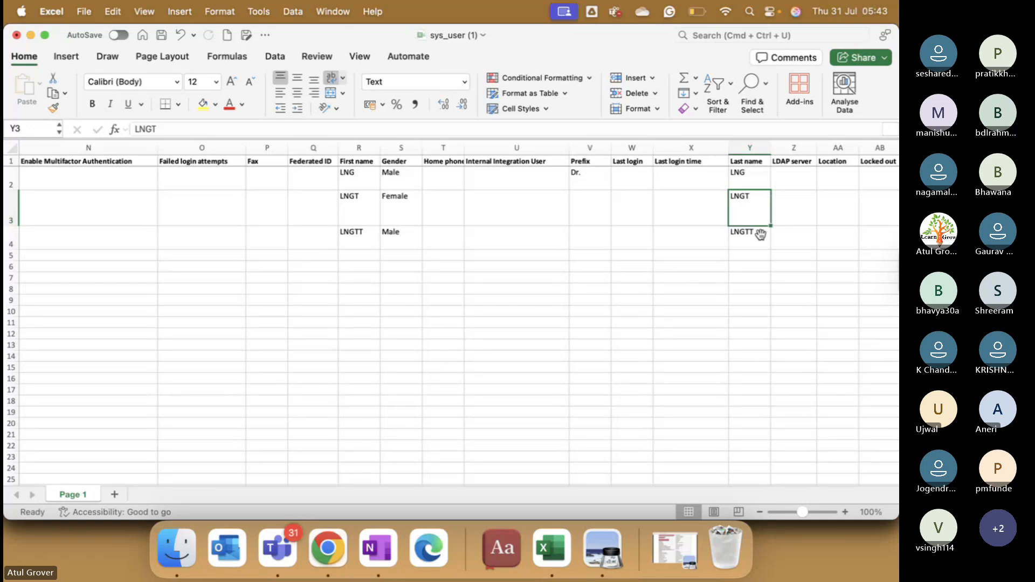
left_click(761, 234)
key("Right")
key("Right")
key("Right")
key("Right")
key("Right")
key("Right")
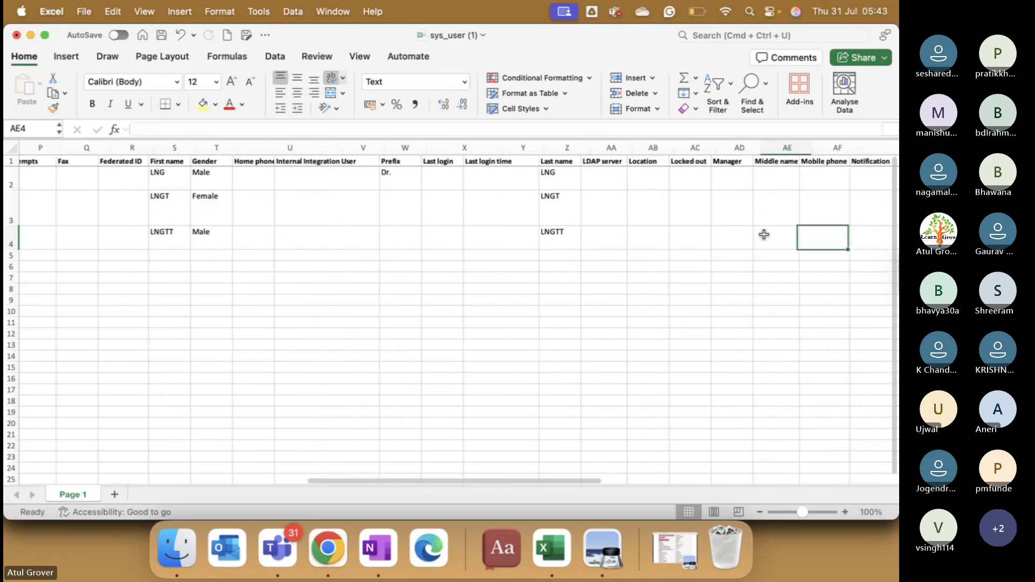
key("Right")
key("Right")
key("Right")
key("Right")
key("Right")
key("Right")
key("Right")
key("Right")
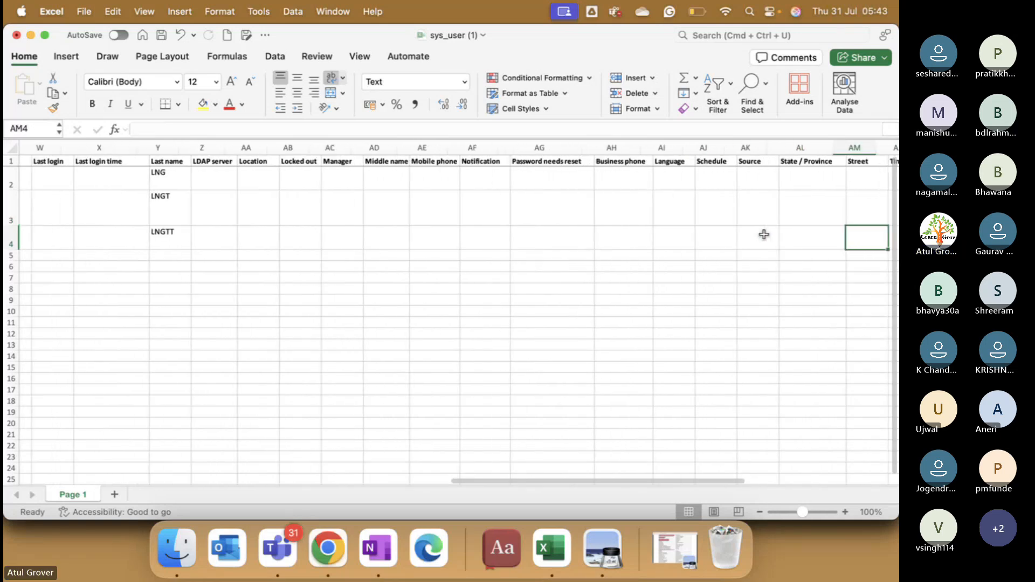
key("Right")
key("Right")
key("Right")
key("Right")
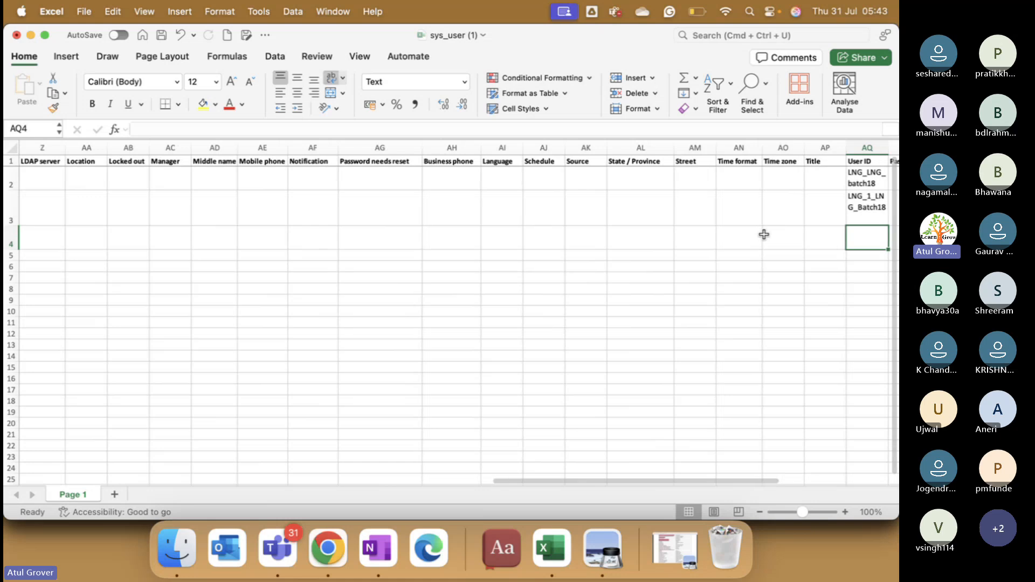
type("LNG")
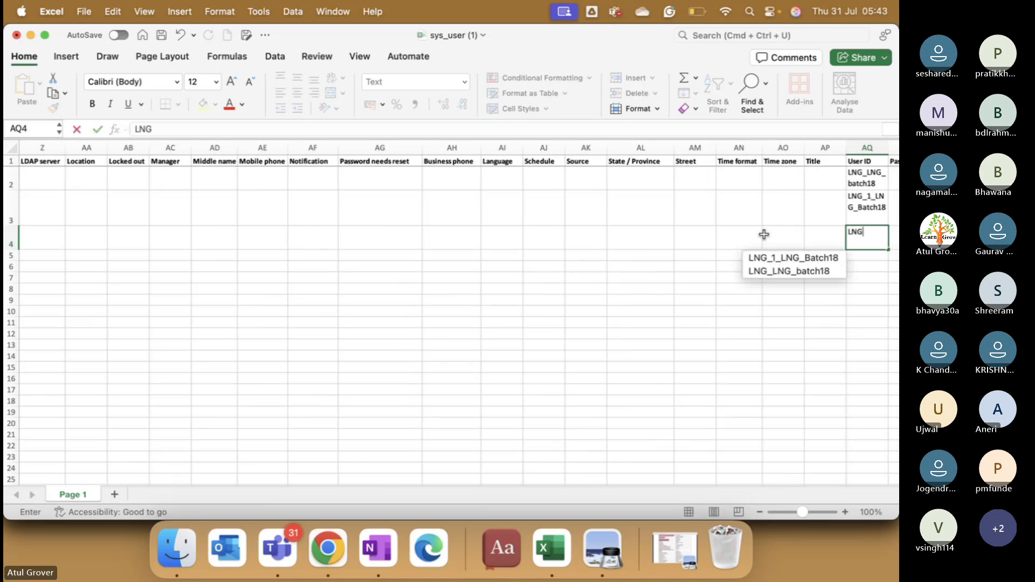
type("_2")
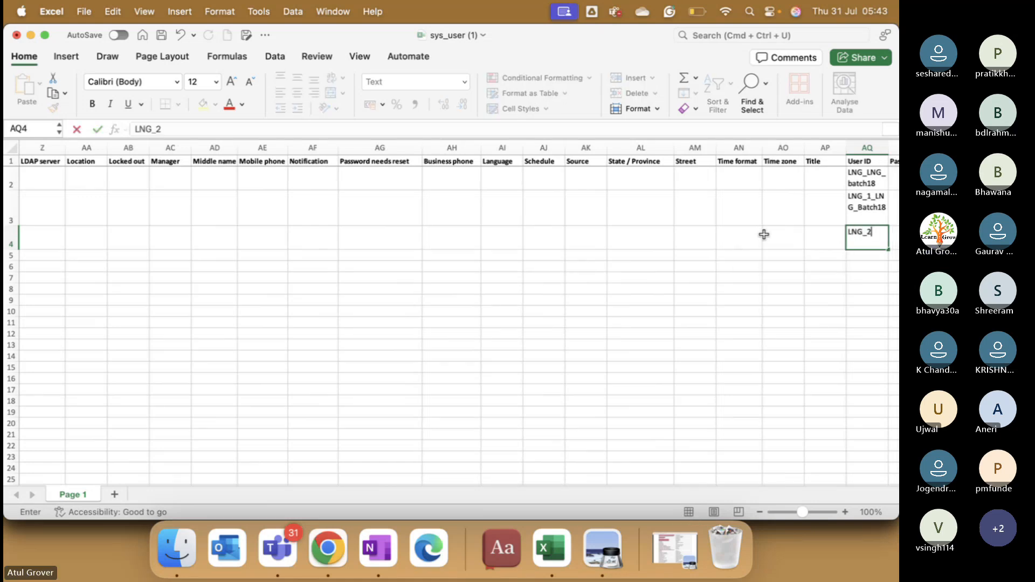
type("_LNG_natch18")
key("Tab")
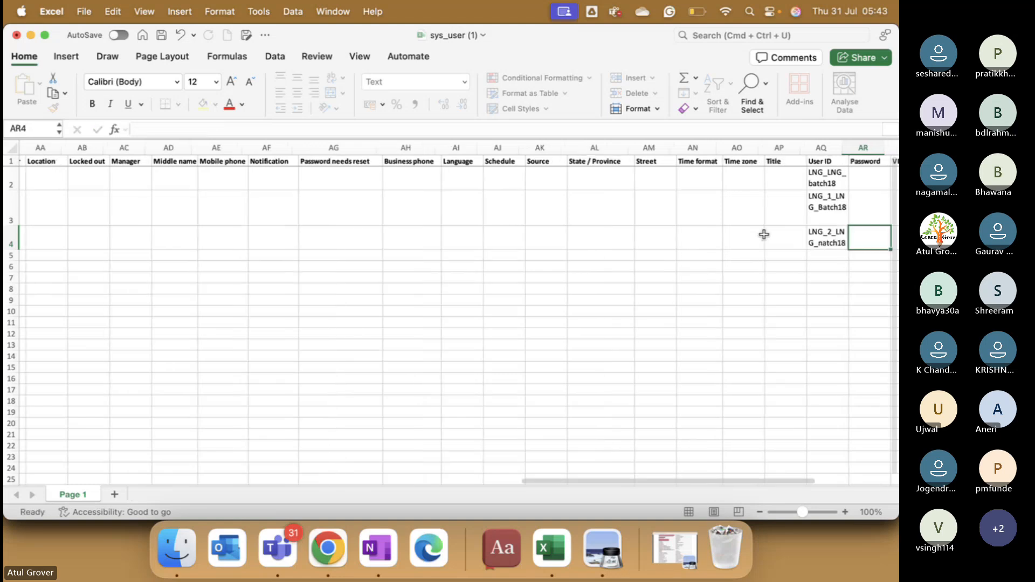
key("Tab")
key("Tab")
key("Tab")
key("Tab")
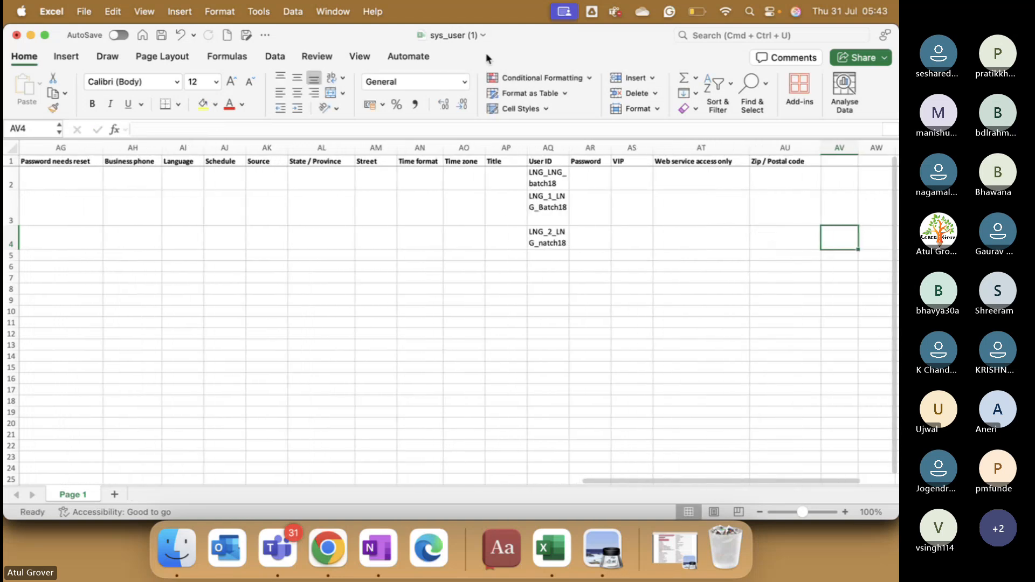
left_click(161, 36)
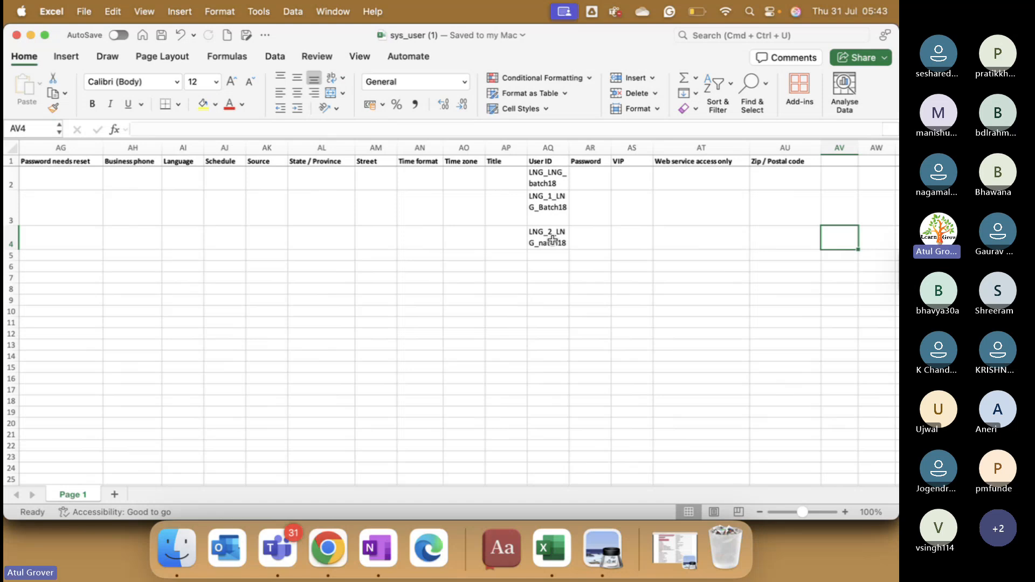
left_click(327, 548)
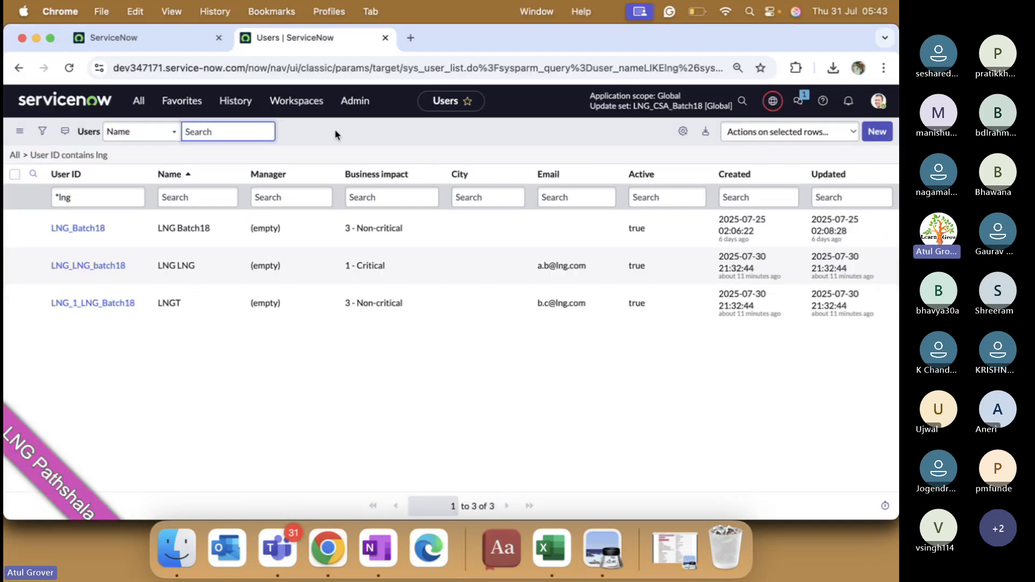
Step: Load sys_user (1).xlsx into user_lng_lng_batch18 as ISET0010004 and transform it with User_LNG_batch18
left_click(139, 101)
left_click(138, 33)
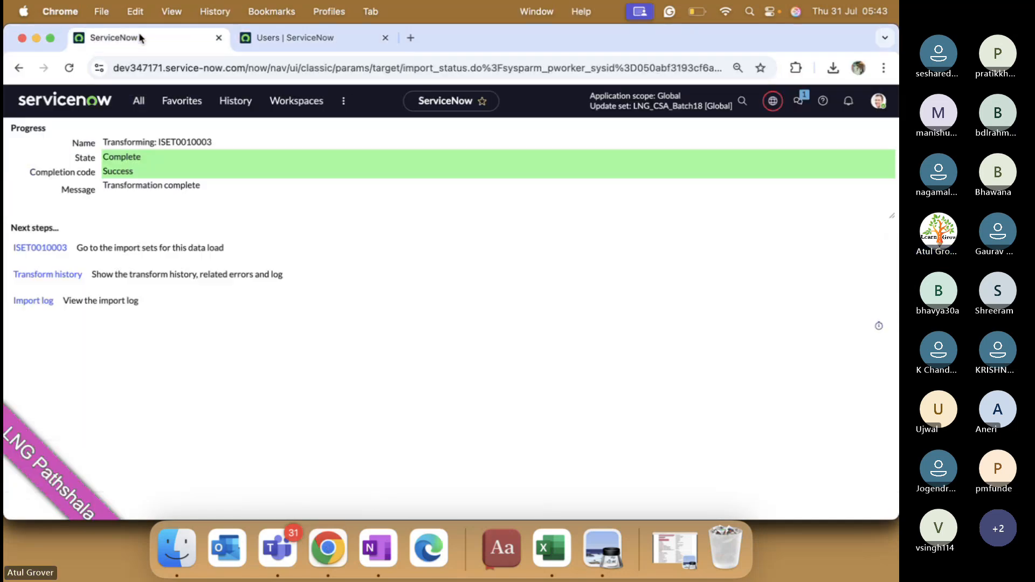
left_click(140, 101)
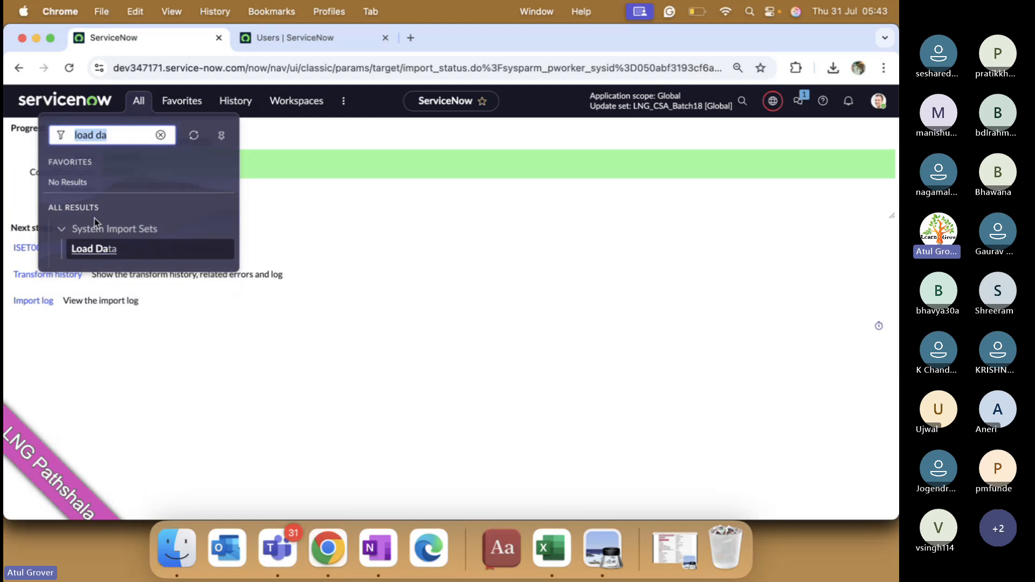
left_click(108, 248)
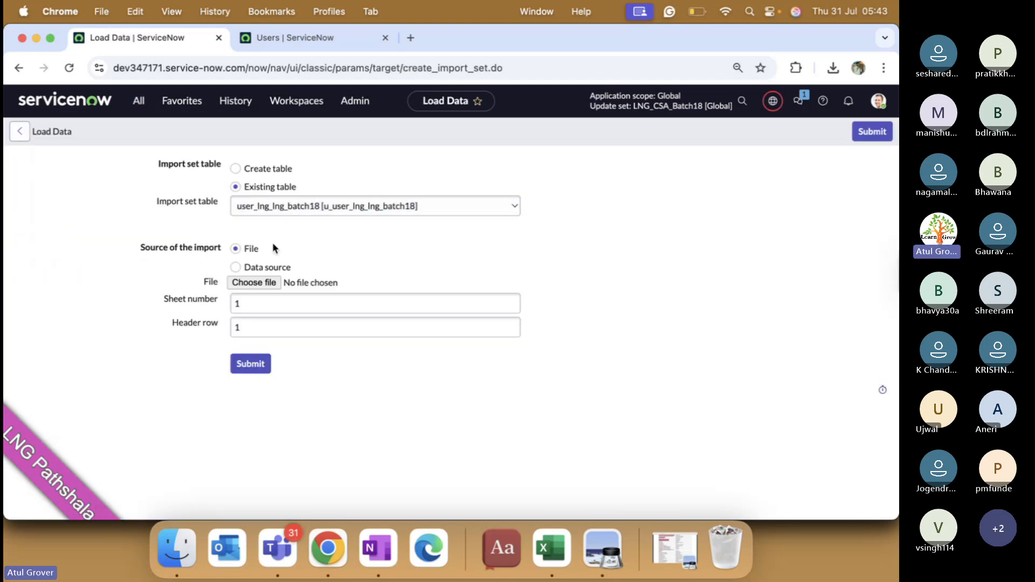
left_click(255, 283)
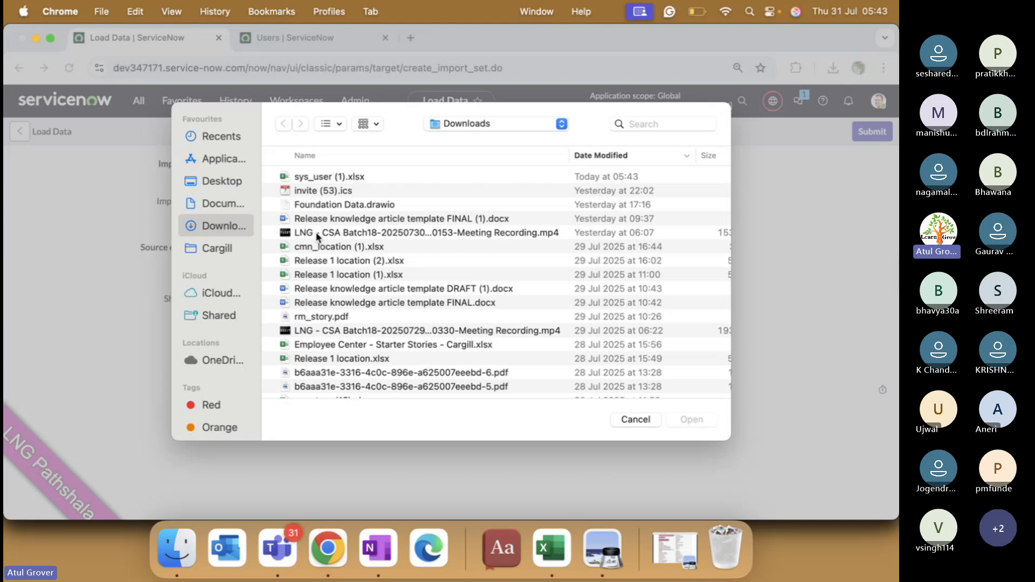
double_click(342, 175)
left_click(249, 365)
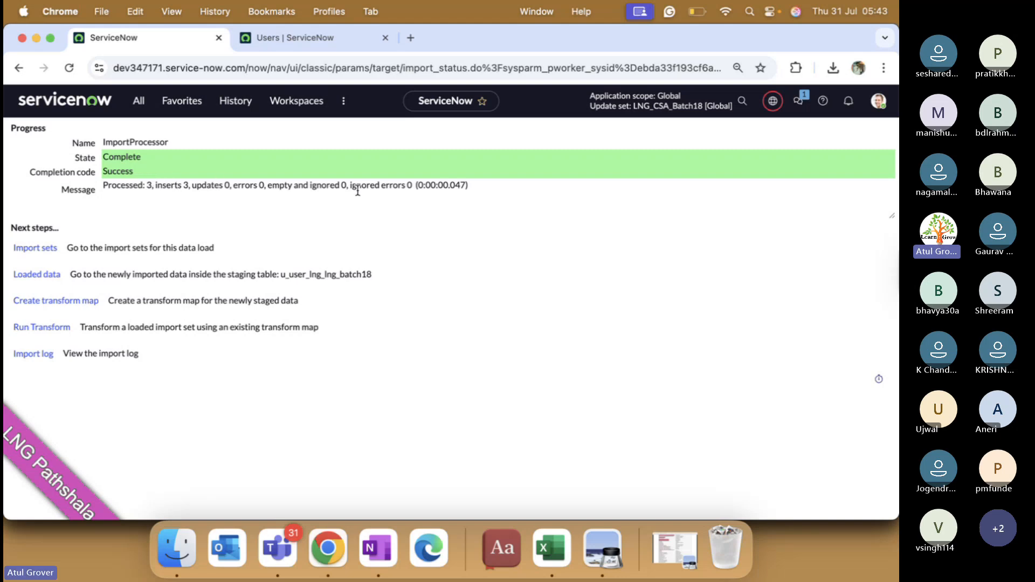
left_click(31, 328)
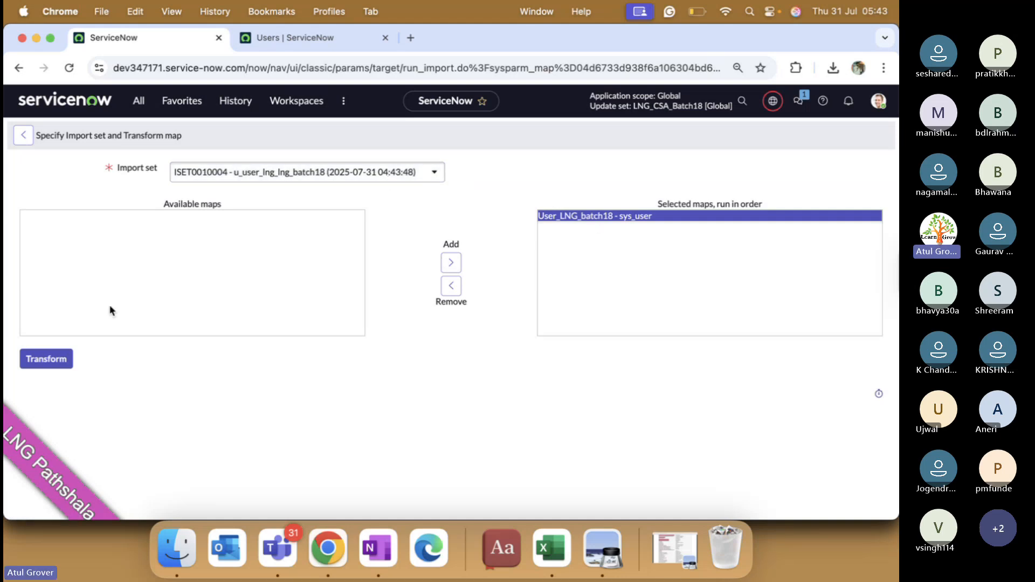
left_click(47, 360)
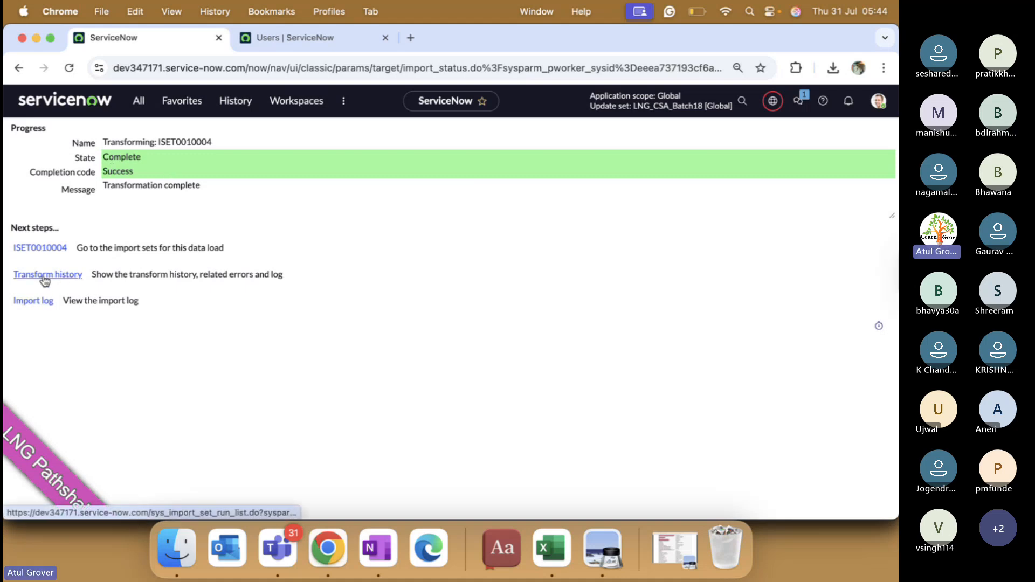
Step: Review the Import Log and ISET0010004 rows: rows 0 and 1 insert errors, row 2 inserted
left_click(37, 312, "super")
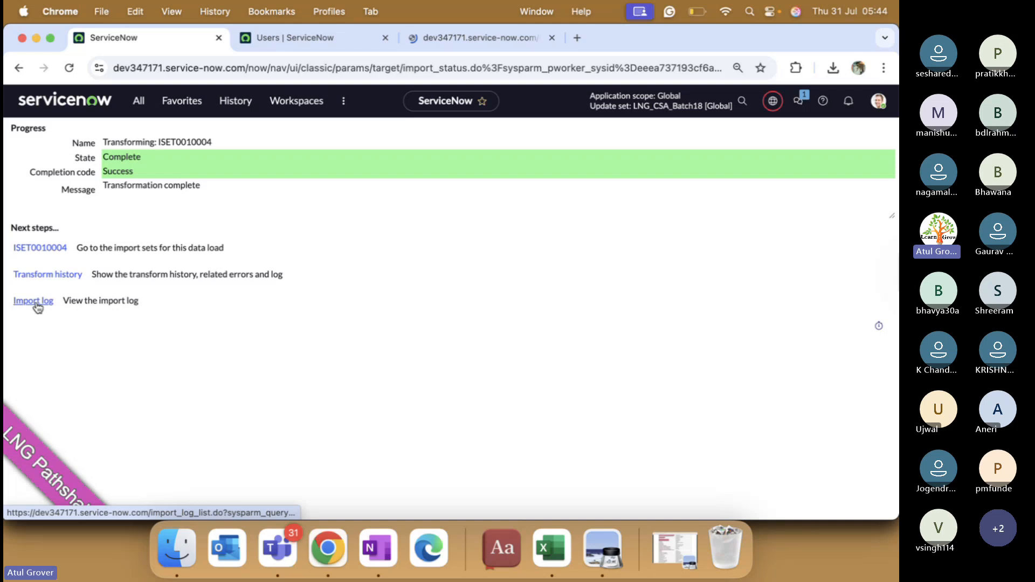
left_click(54, 249, "super")
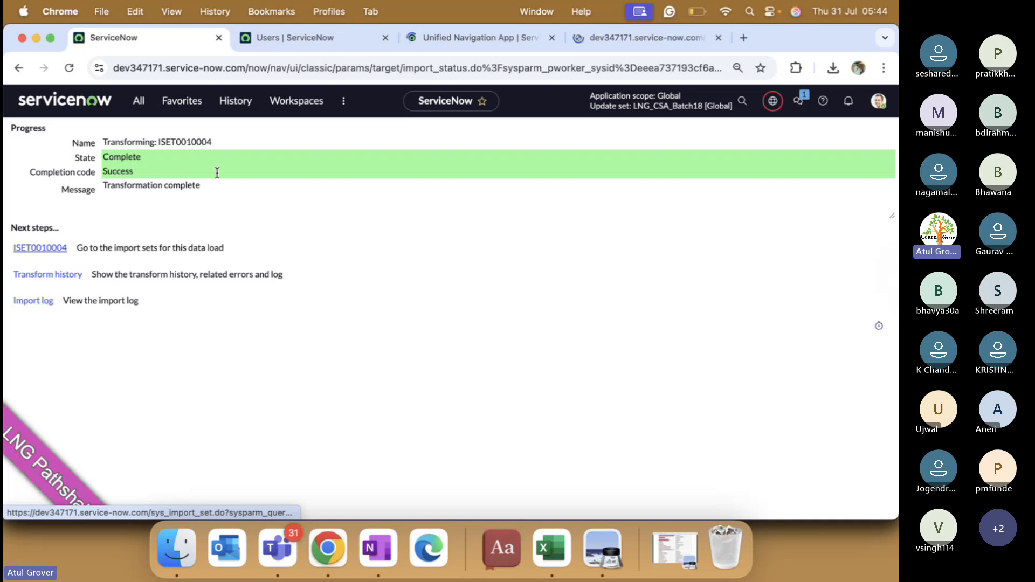
left_click(471, 35)
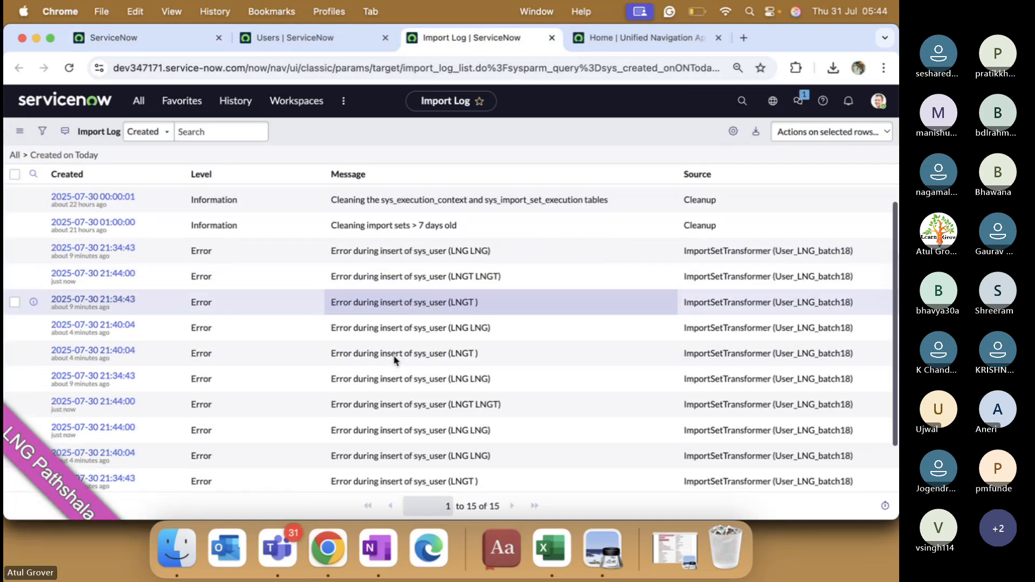
scroll(394, 361, "down", 3)
scroll(395, 360, "up", 3)
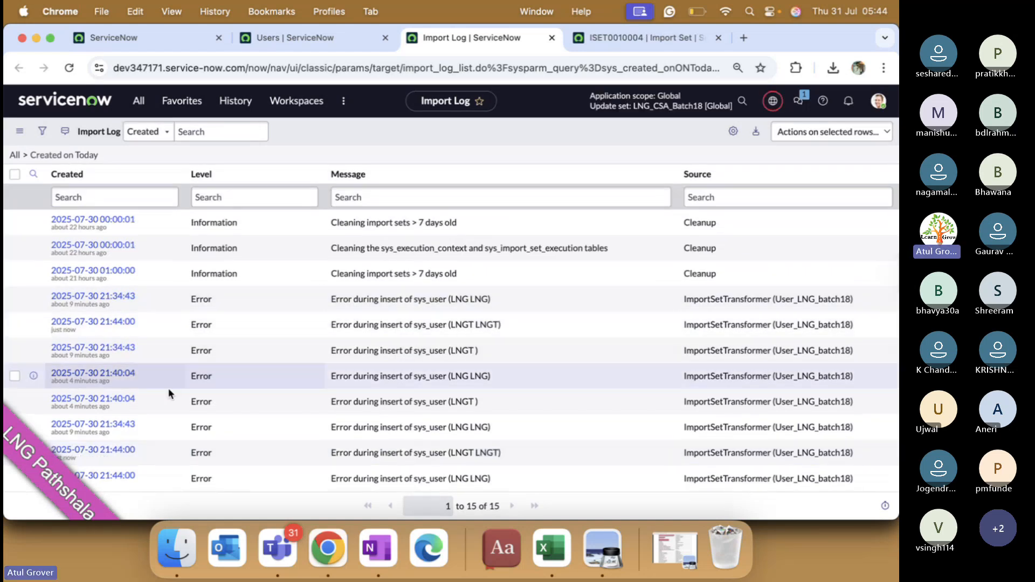
scroll(159, 393, "down", 3)
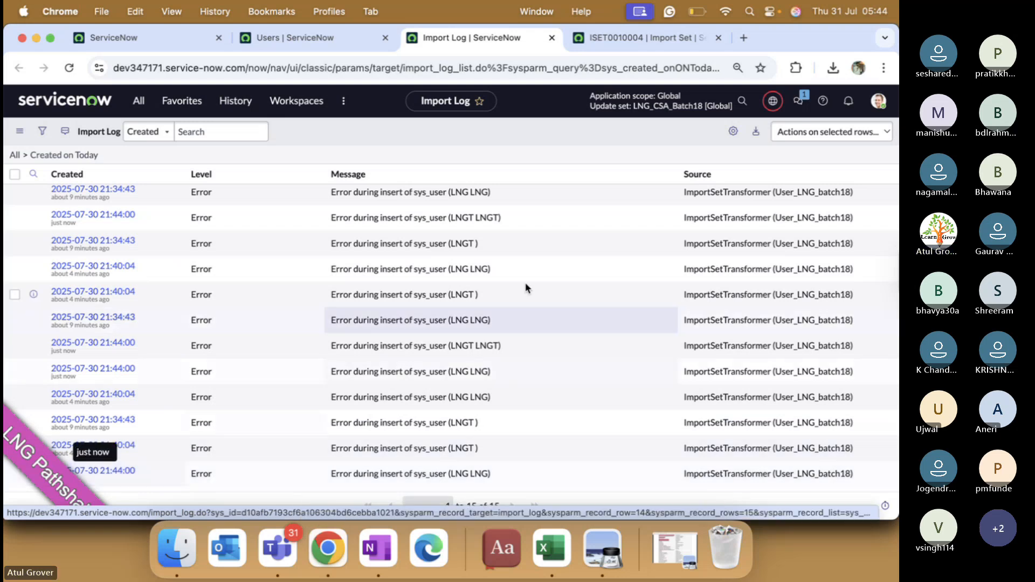
left_click(597, 47)
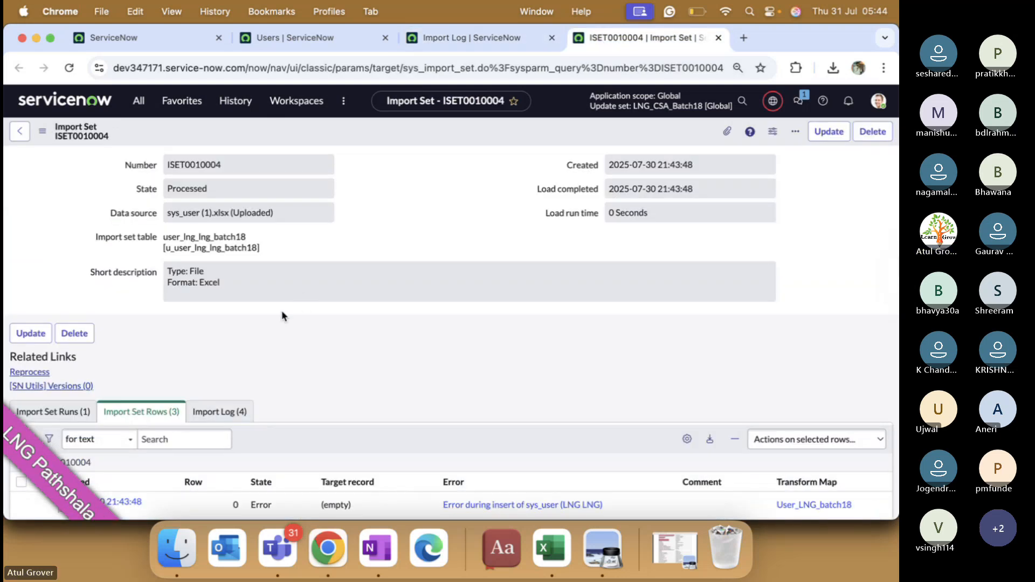
scroll(323, 305, "down", 3)
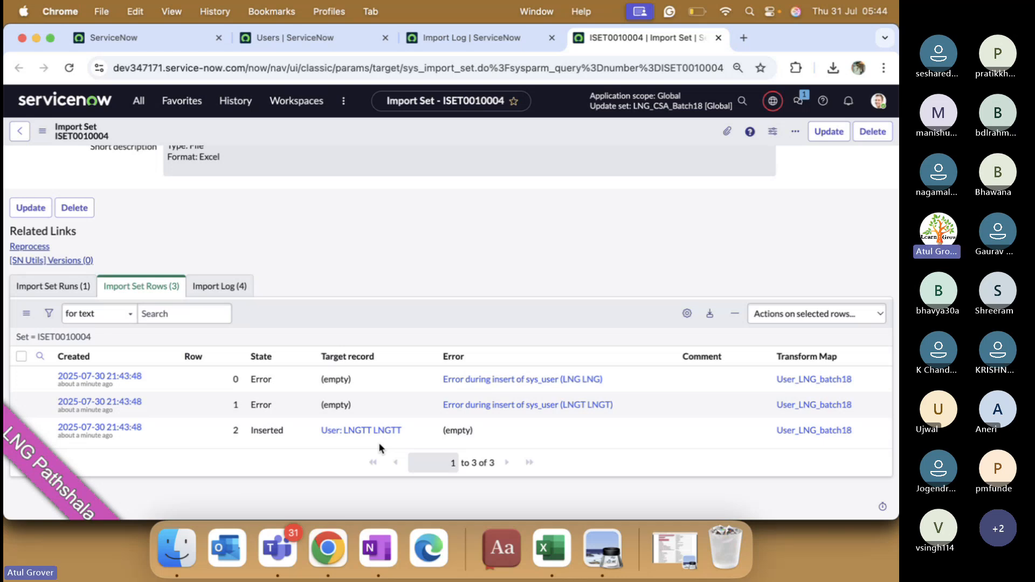
Step: Filter the navigator for 'transform ma' and open the System Import Sets Transform Maps list
left_click(139, 103)
type("t")
key("BackSpace")
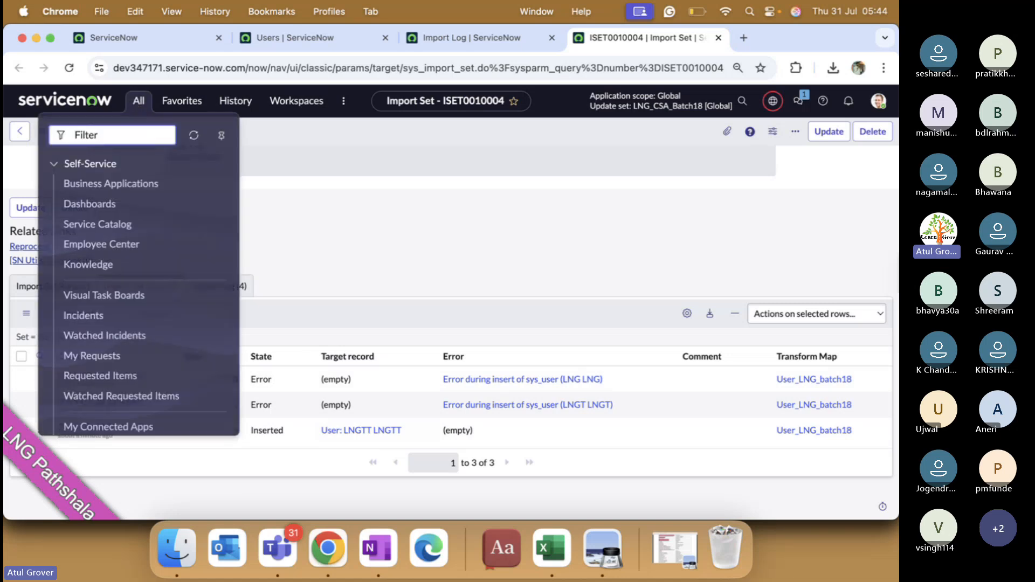
type("tramn")
key("BackSpace")
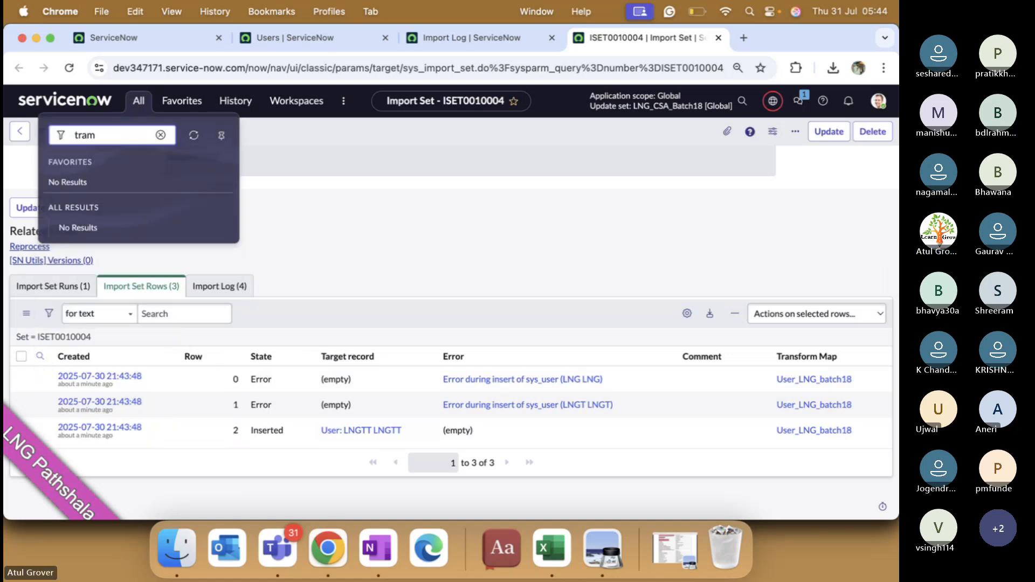
key("BackSpace")
type("nsform ma")
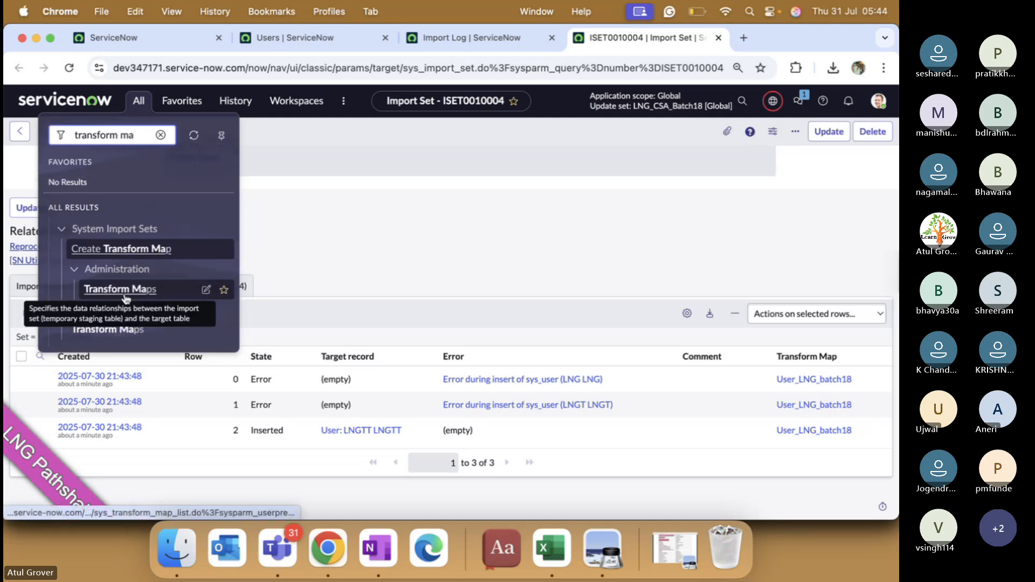
left_click(126, 290, "super")
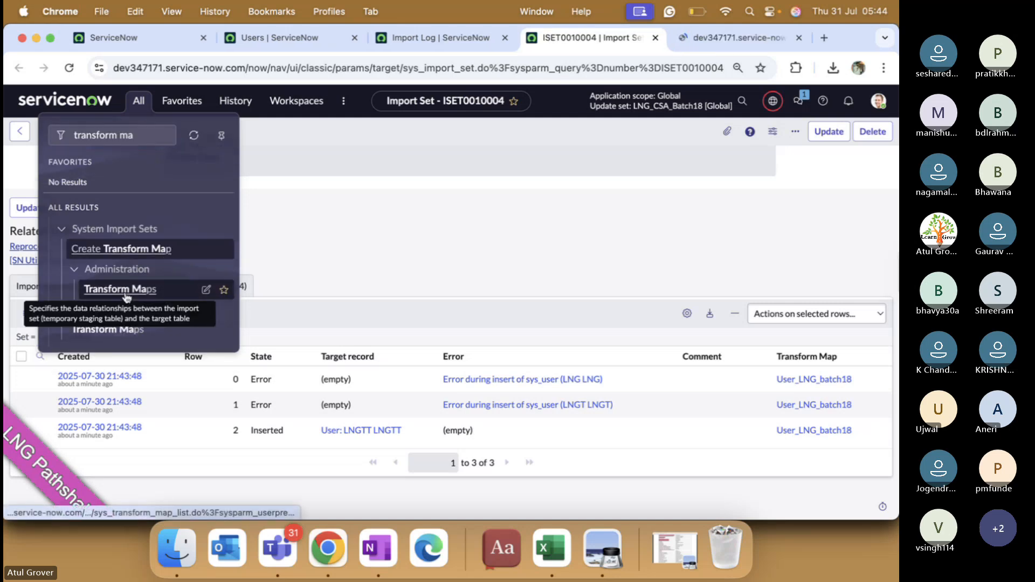
left_click(710, 37)
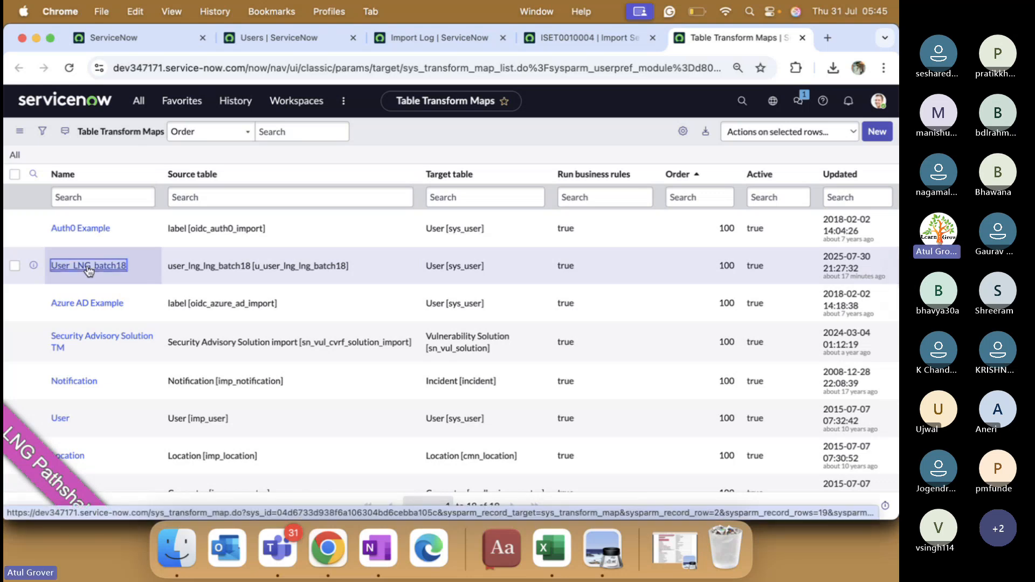
Step: Open the User_LNG_batch18 map and review its 46 field maps, all non-coalescing
left_click(89, 271)
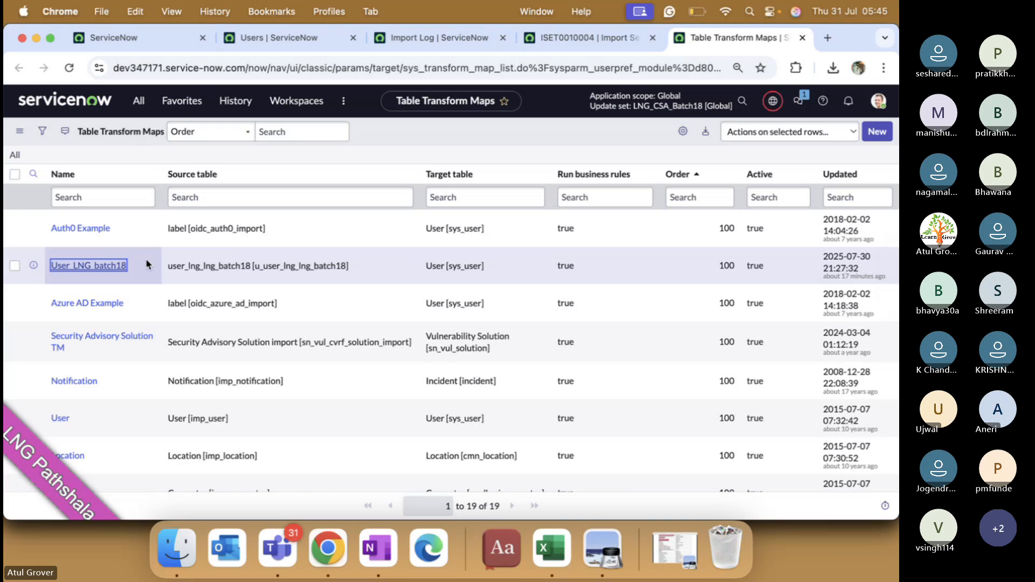
left_click(114, 266)
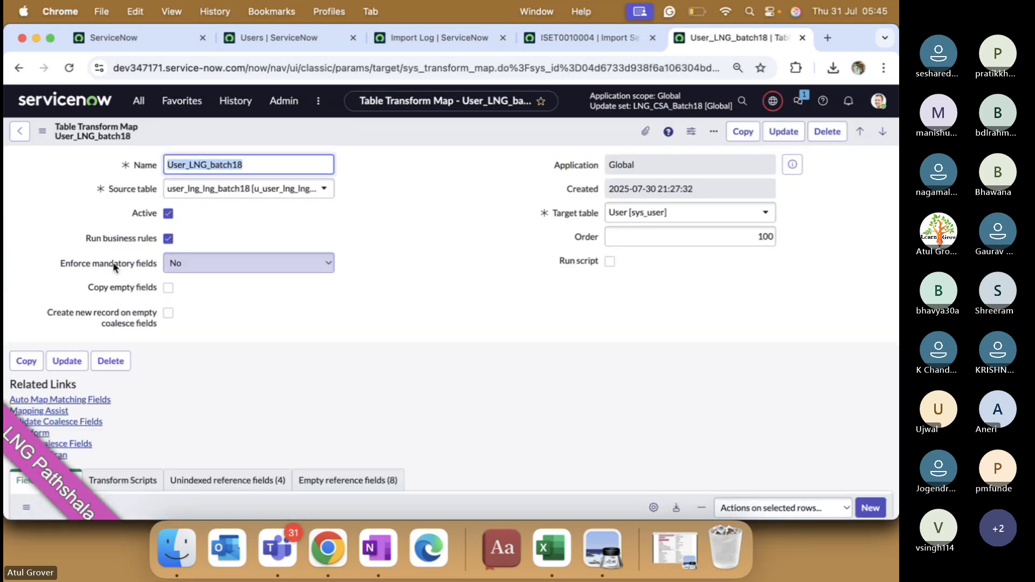
scroll(427, 308, "down", 3)
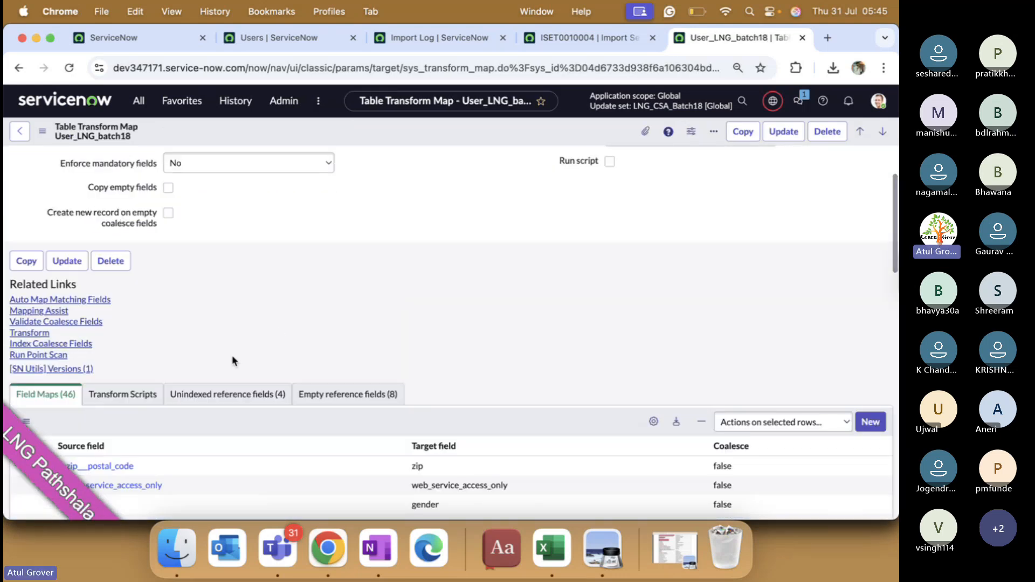
scroll(75, 325, "down", 2)
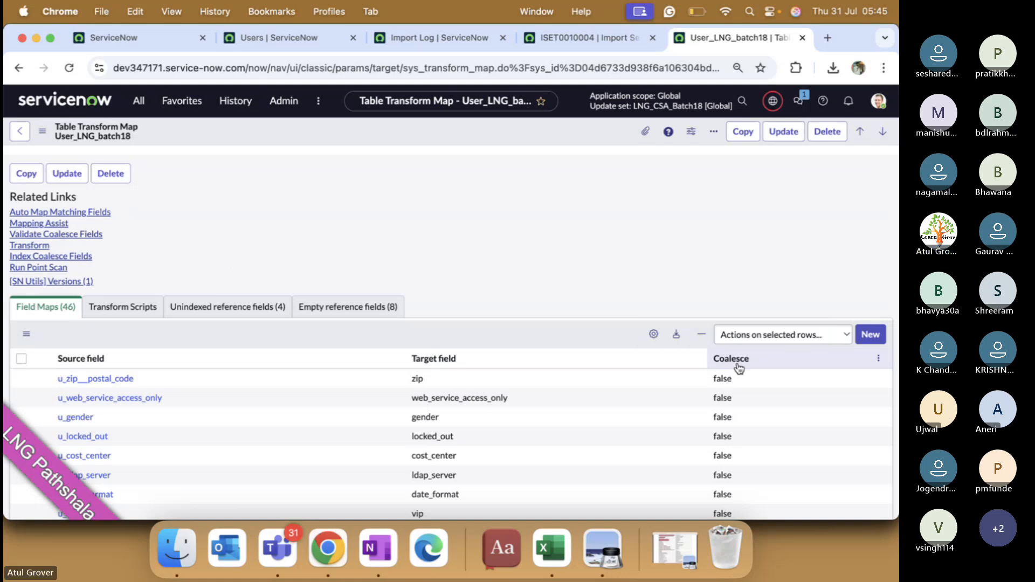
key("super+Tab")
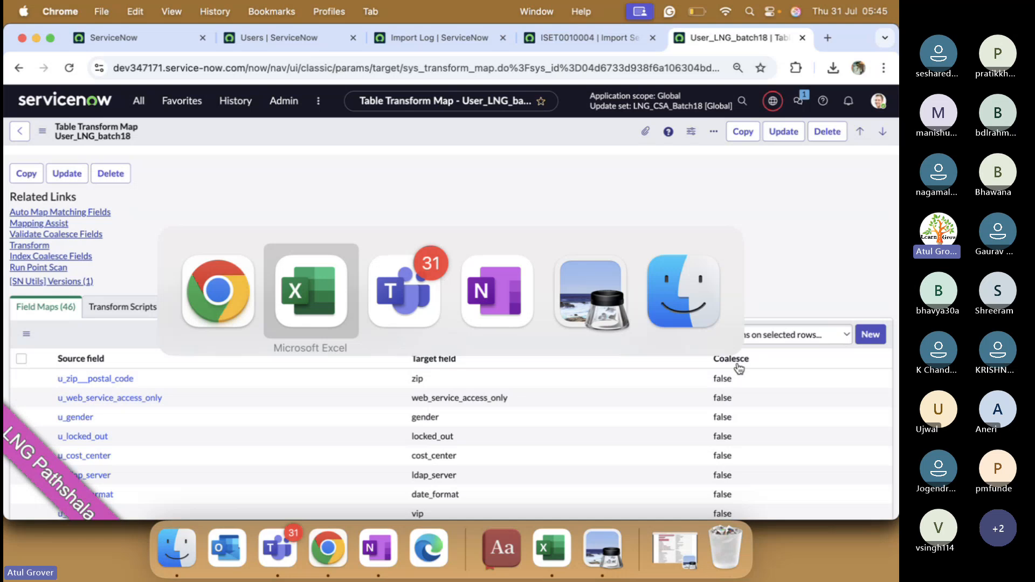
key("super+Tab")
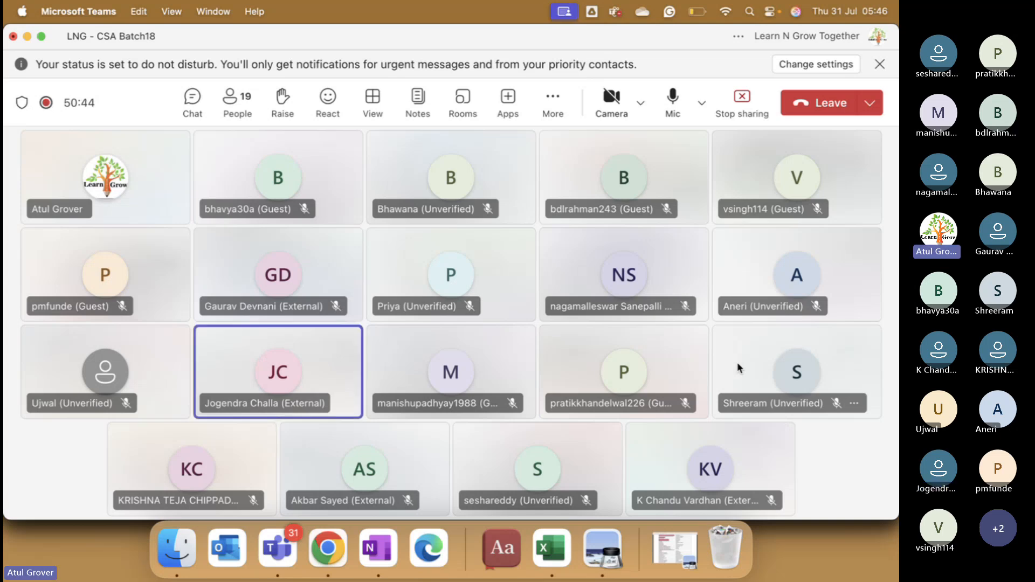
key("super+Tab")
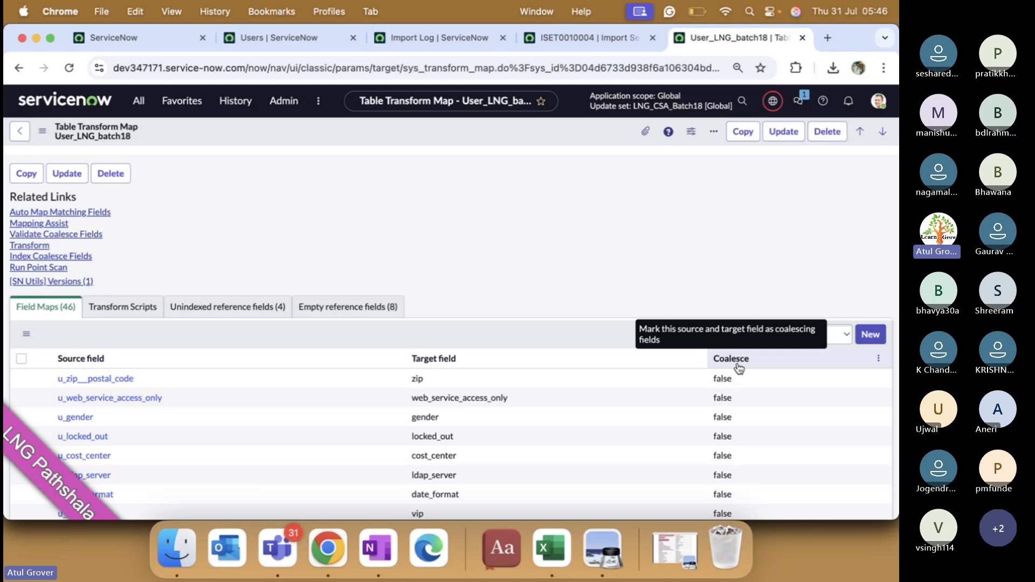
Step: Set Coalesce to true on the u_user_id → user_name field map, then return to the transform page
scroll(277, 436, "down", 12)
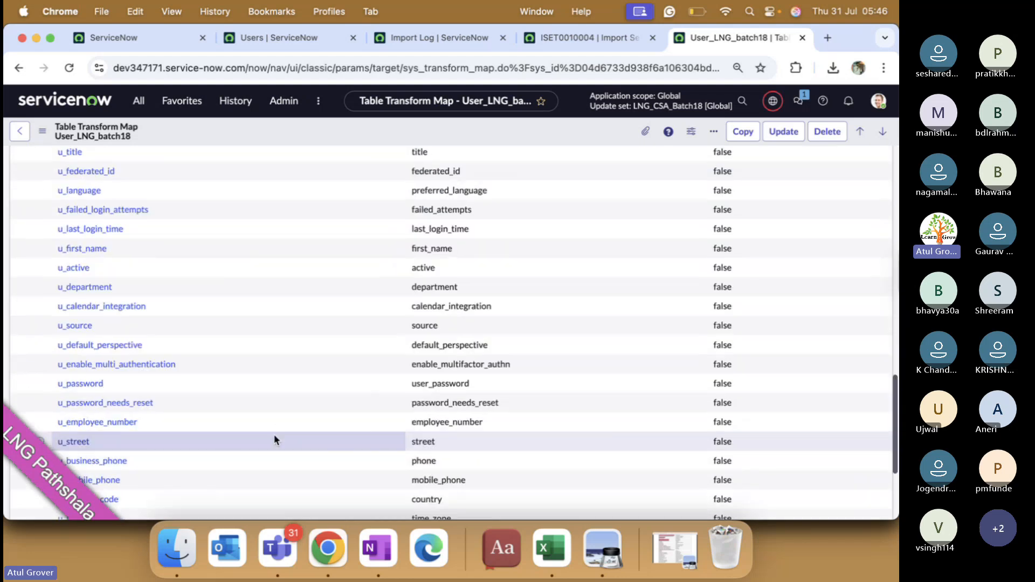
scroll(275, 439, "down", 5)
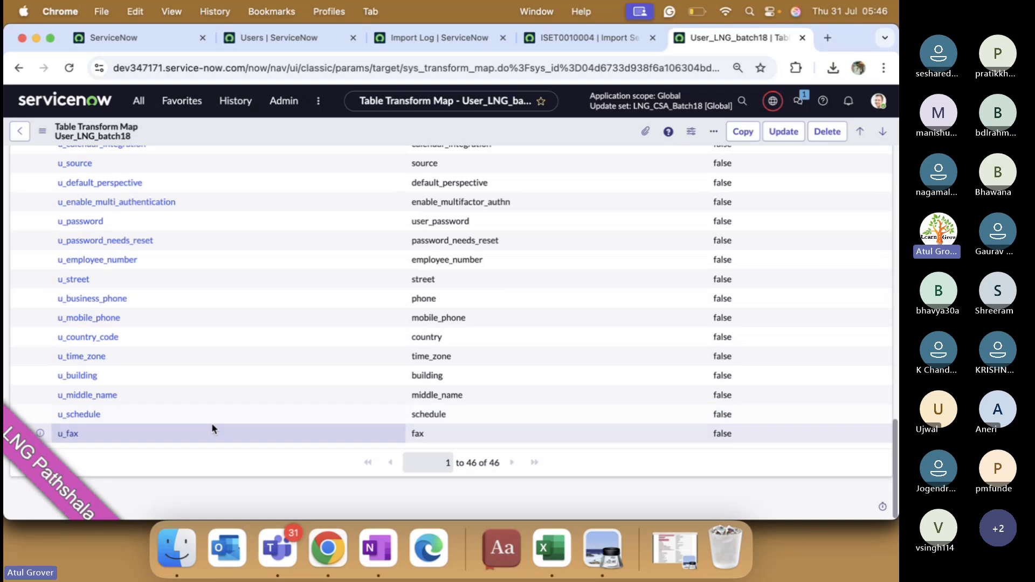
scroll(145, 343, "up", 4)
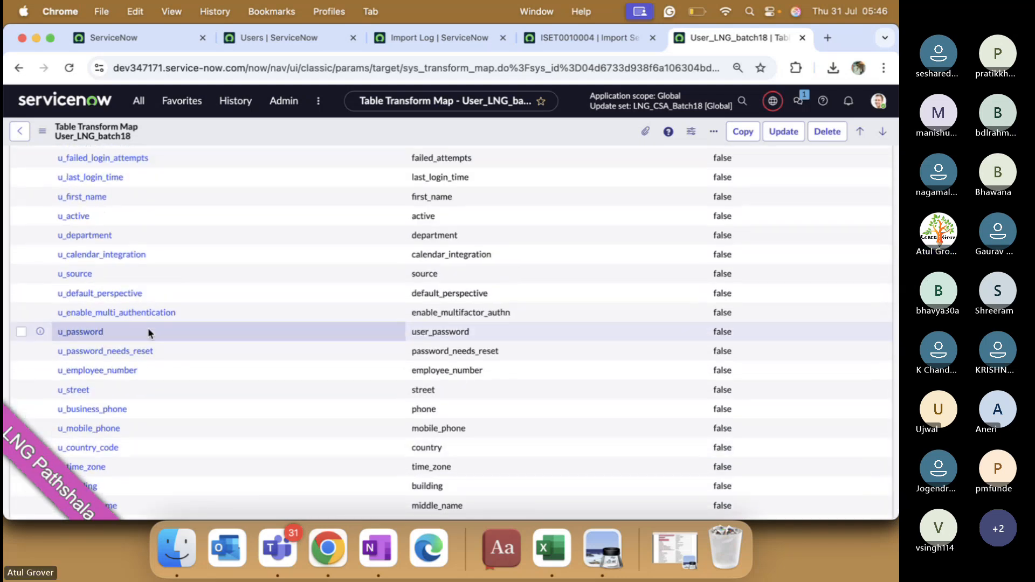
scroll(148, 333, "up", 4)
scroll(149, 333, "up", 5)
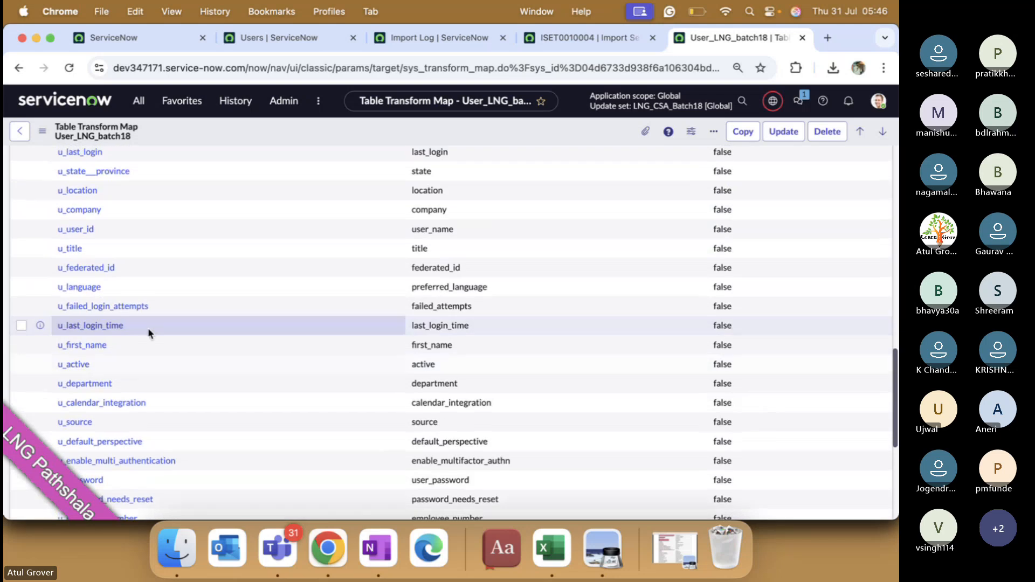
scroll(148, 328, "up", 2)
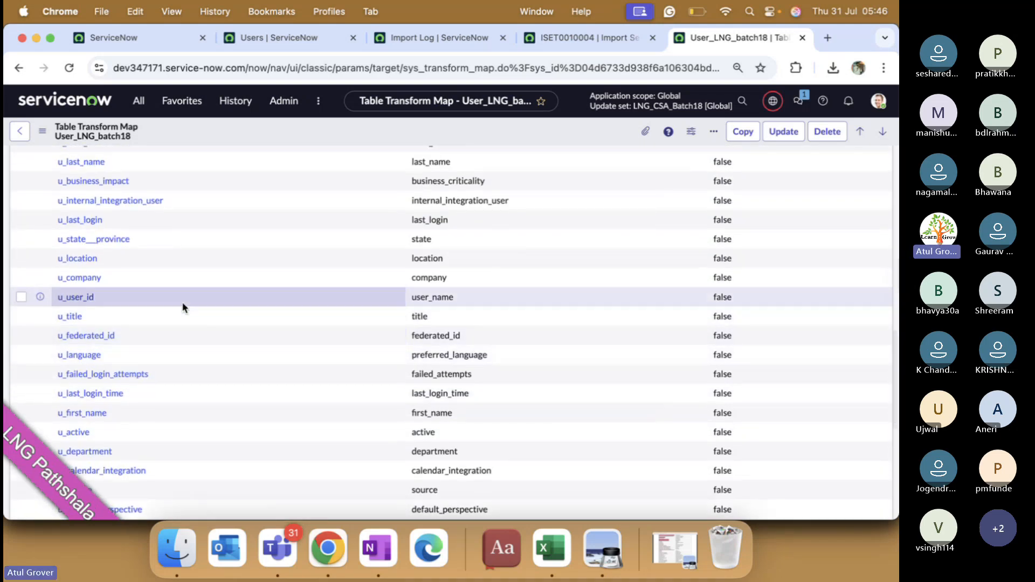
double_click(752, 298)
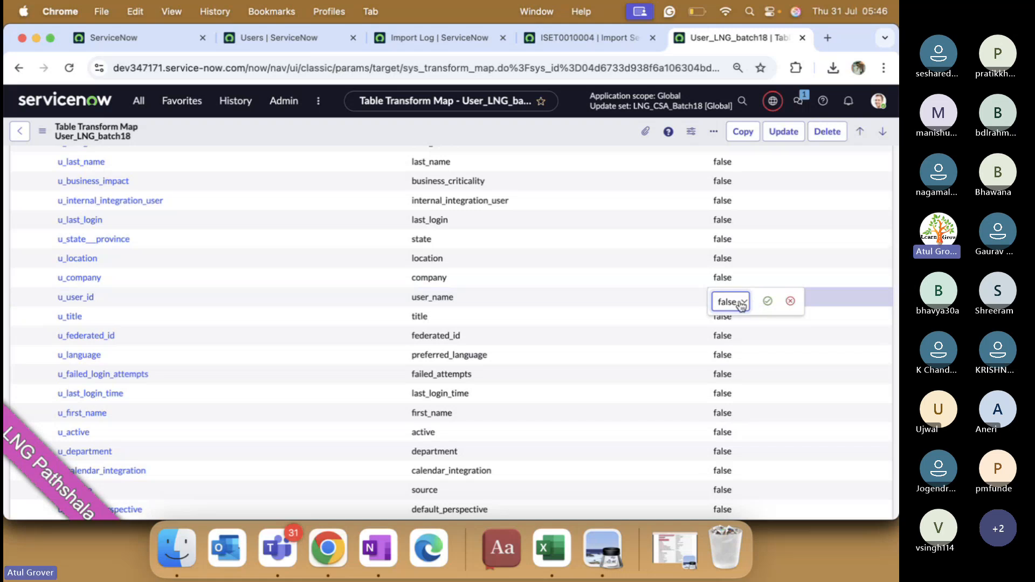
left_click(739, 301)
left_click(730, 287)
left_click(768, 301)
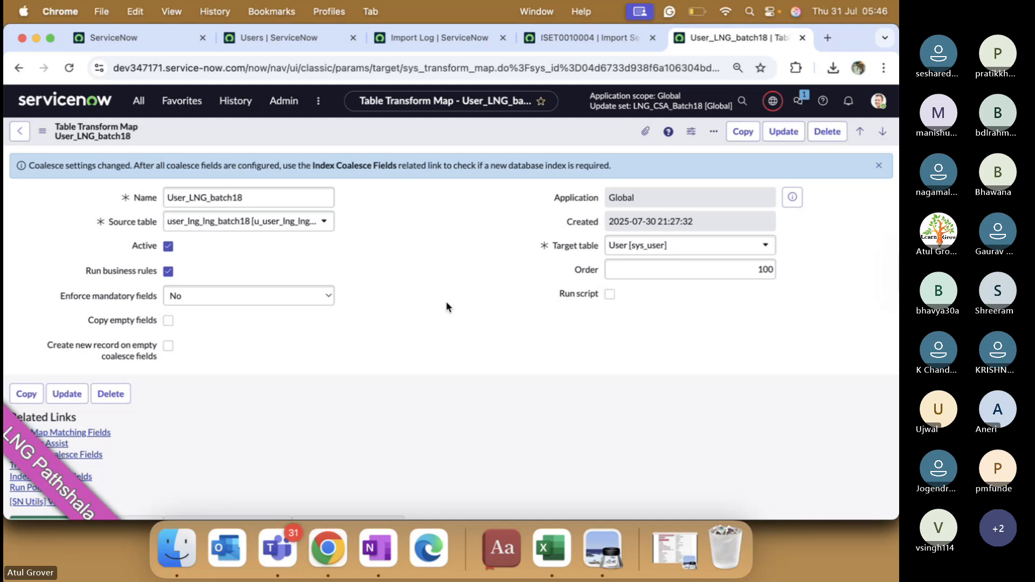
left_click(147, 39)
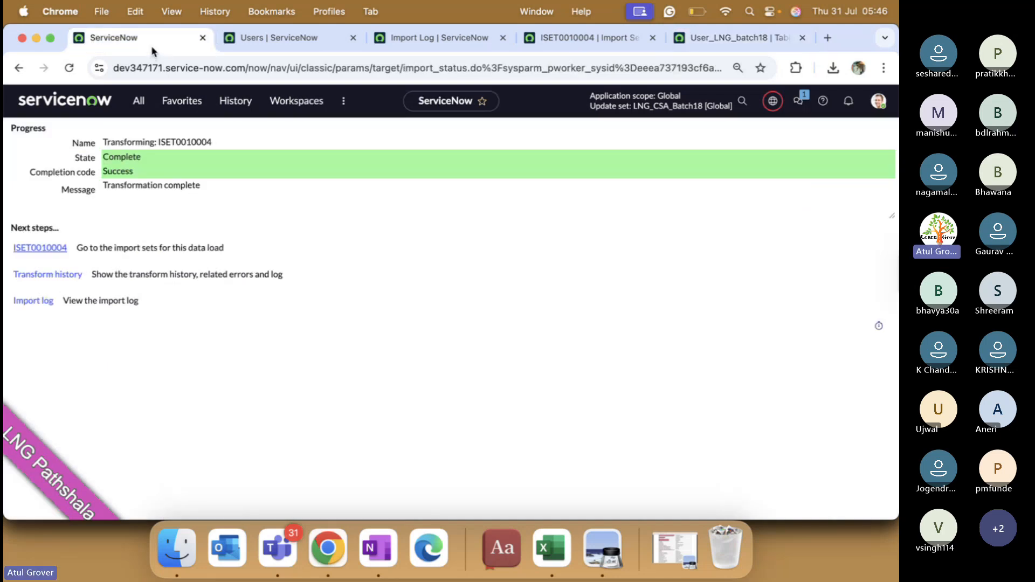
left_click(139, 101)
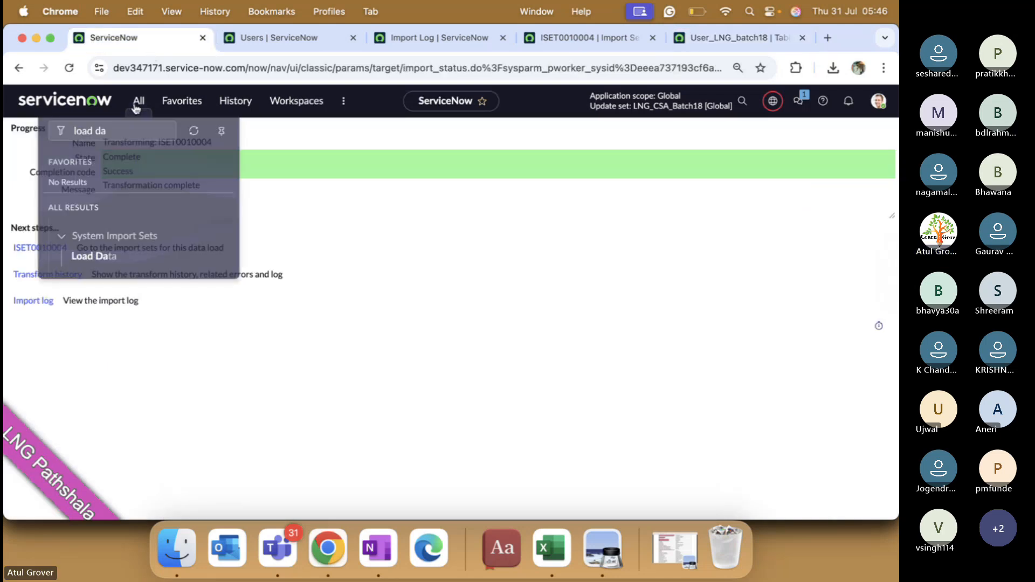
Step: Reload sys_user (1).xlsx as ISET0010005, transform it with User_LNG_batch18, and open the import set
left_click(91, 252)
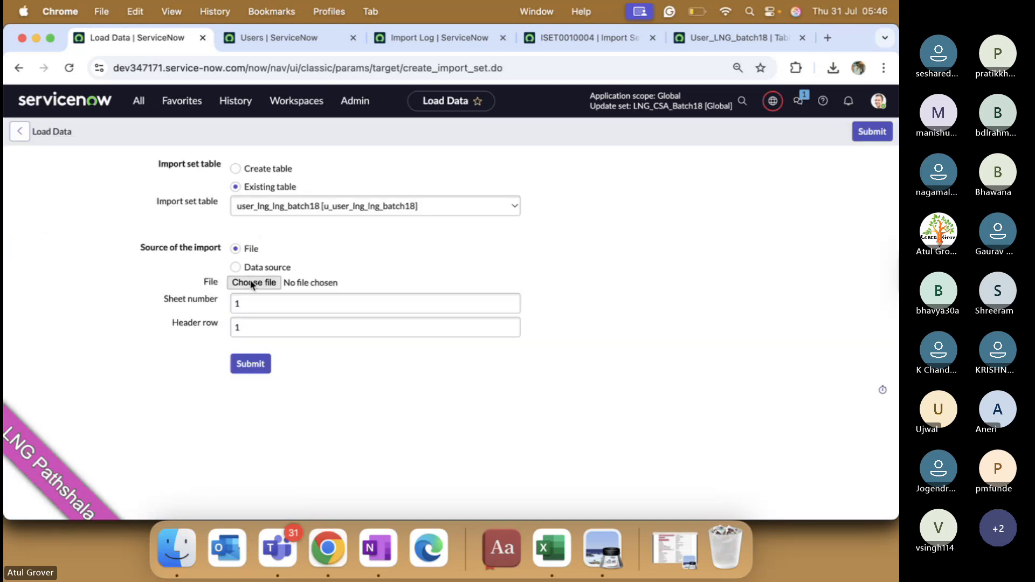
left_click(252, 284)
double_click(350, 178)
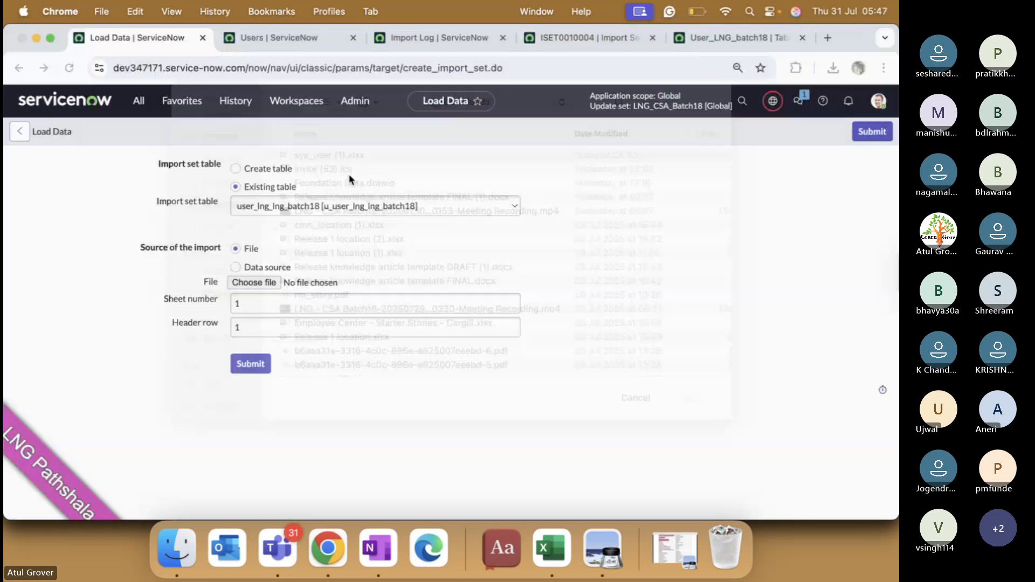
left_click(252, 365)
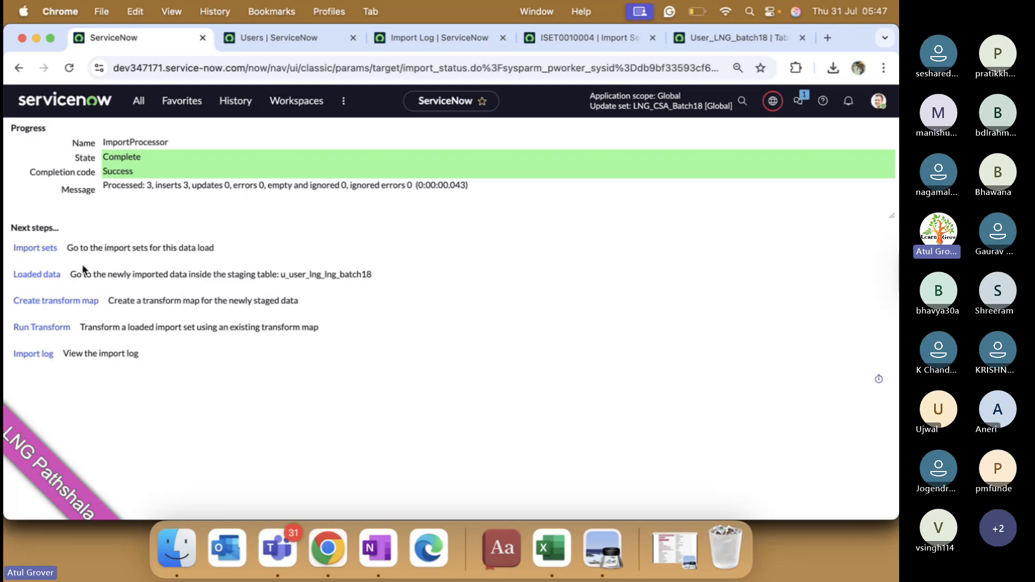
left_click(32, 328)
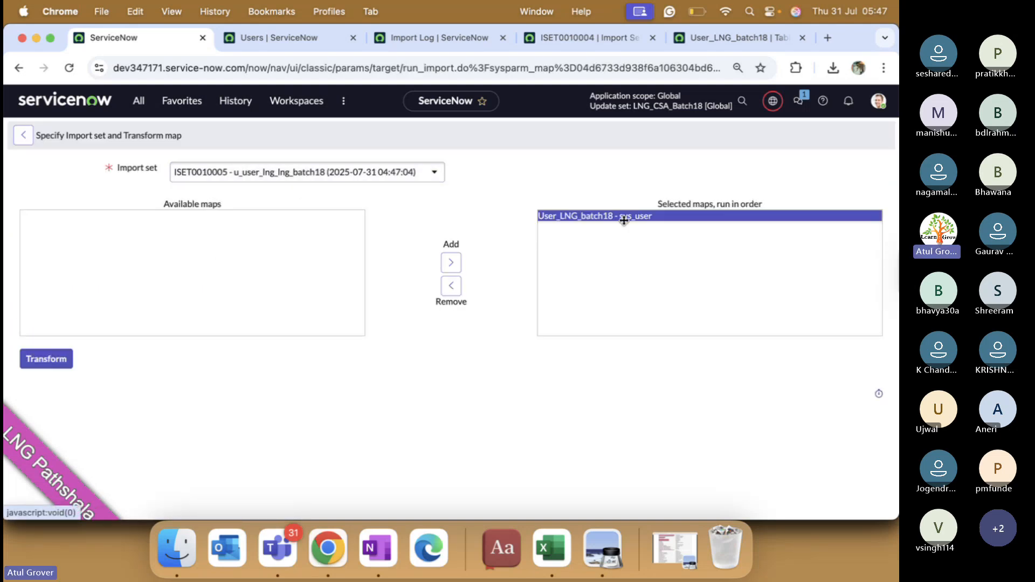
left_click(65, 360)
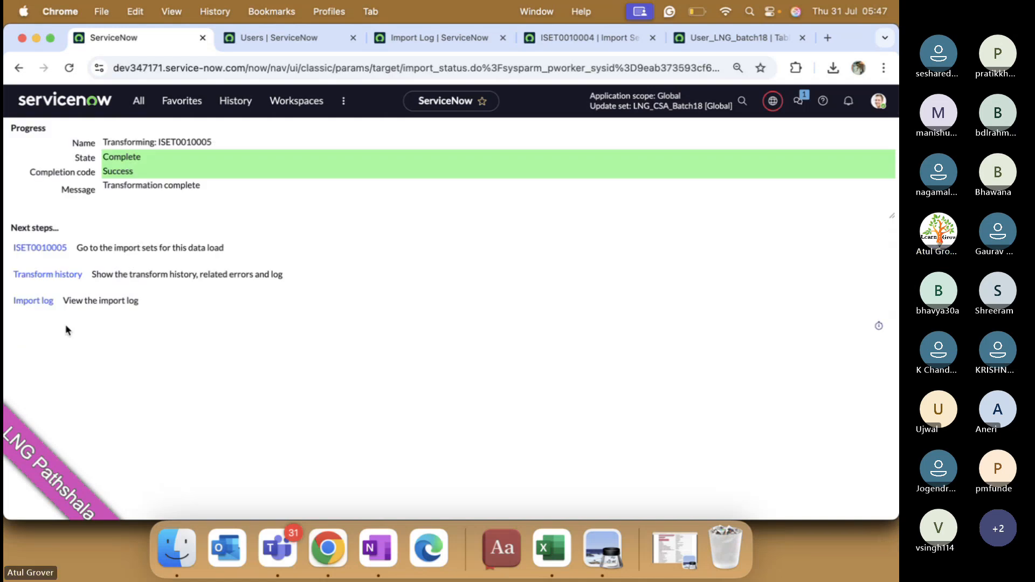
left_click(40, 248, "super")
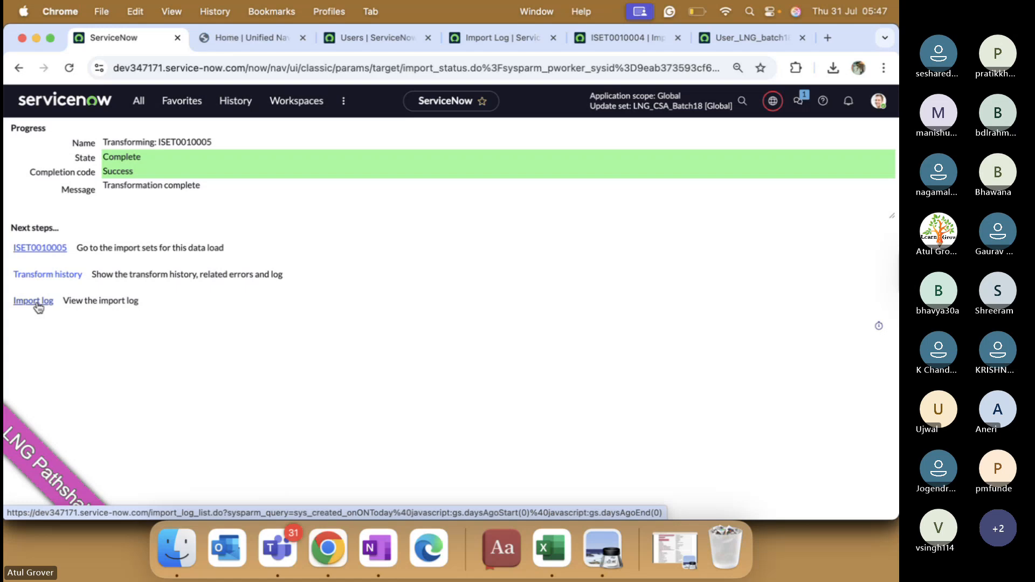
Step: Check the users list and ISET0010005's three import set rows, then switch to the Excel workbook
left_click(391, 36)
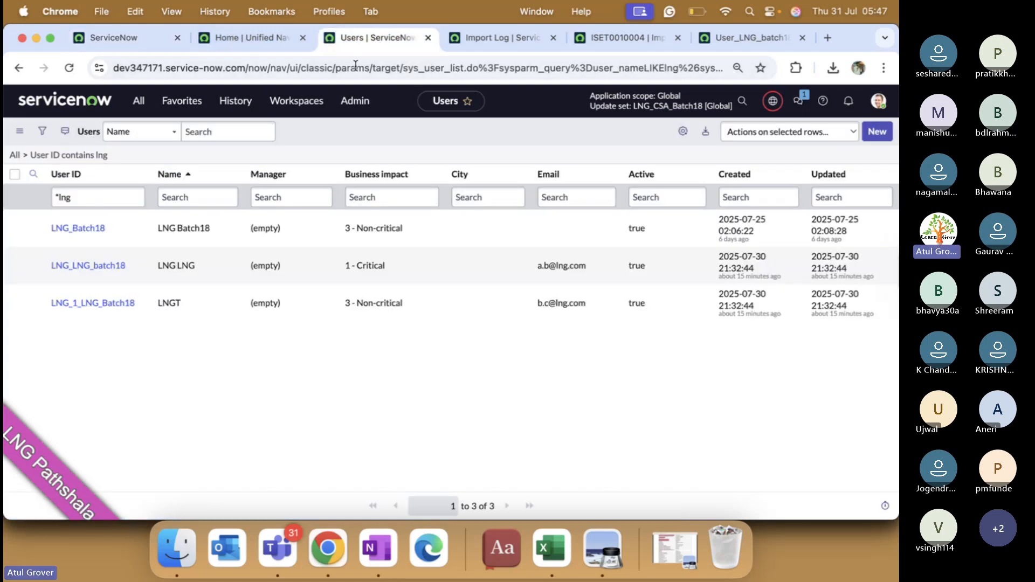
right_click(332, 140)
left_click(350, 202)
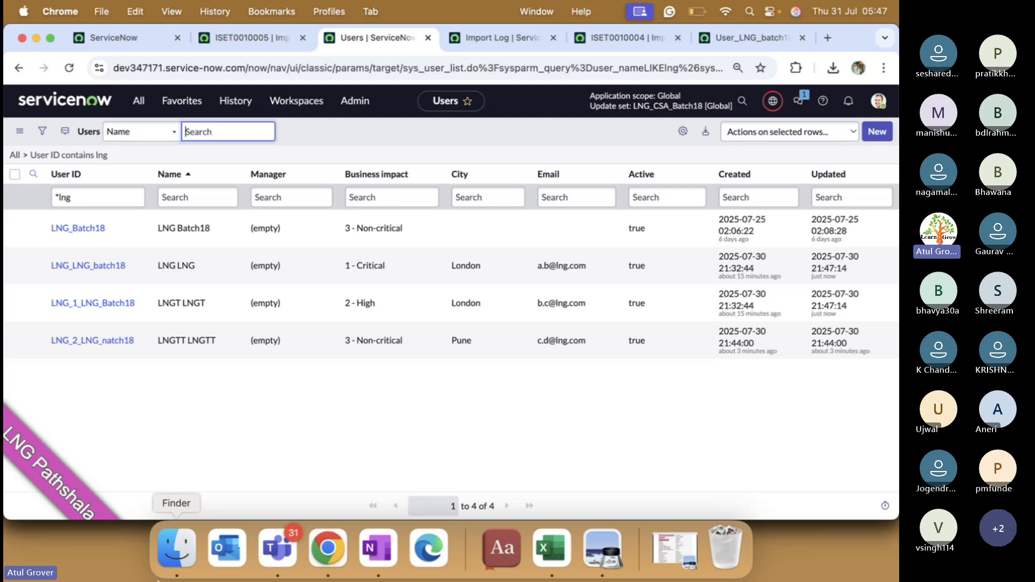
left_click(265, 39)
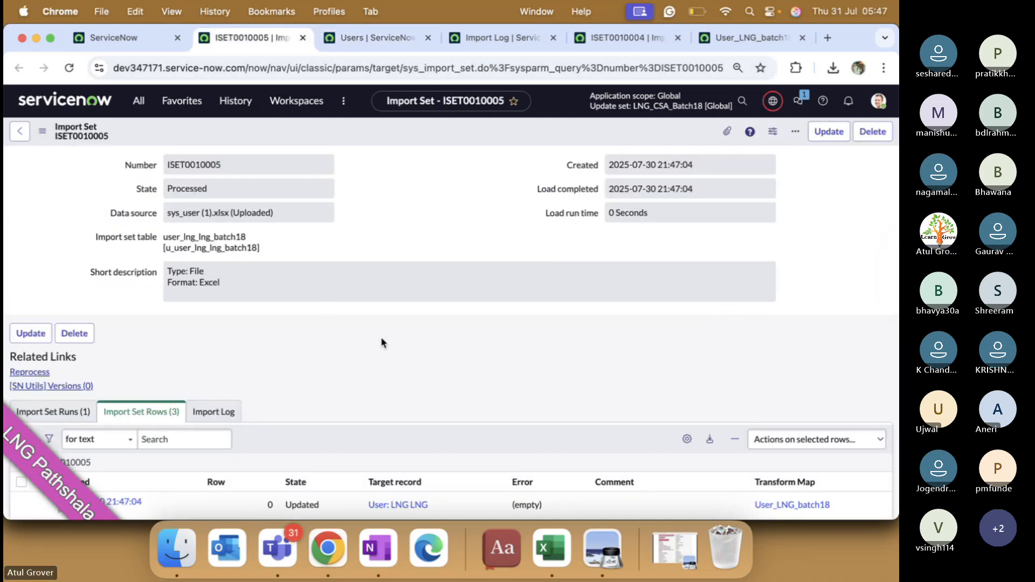
scroll(381, 336, "down", 5)
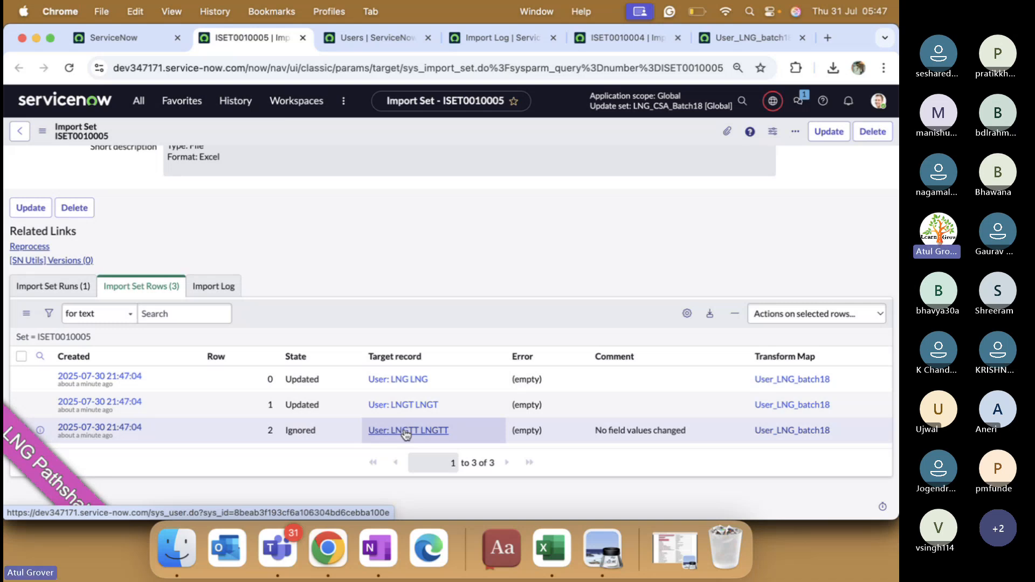
key("super+Tab")
key("super+Tab")
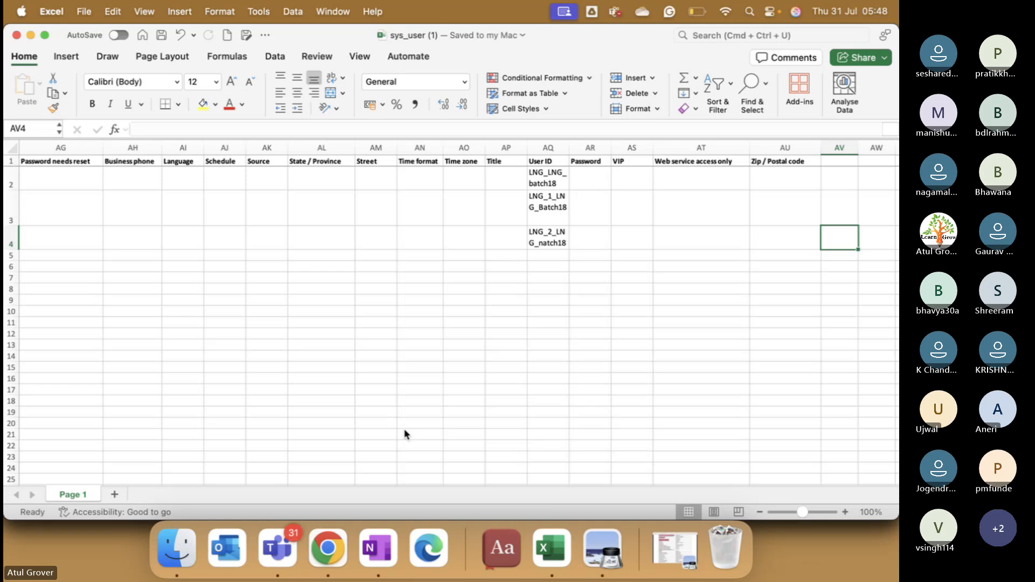
Step: Read the user ID in cell AQ4, then go back to ServiceNow's ISET0010005 rows
left_click(549, 242)
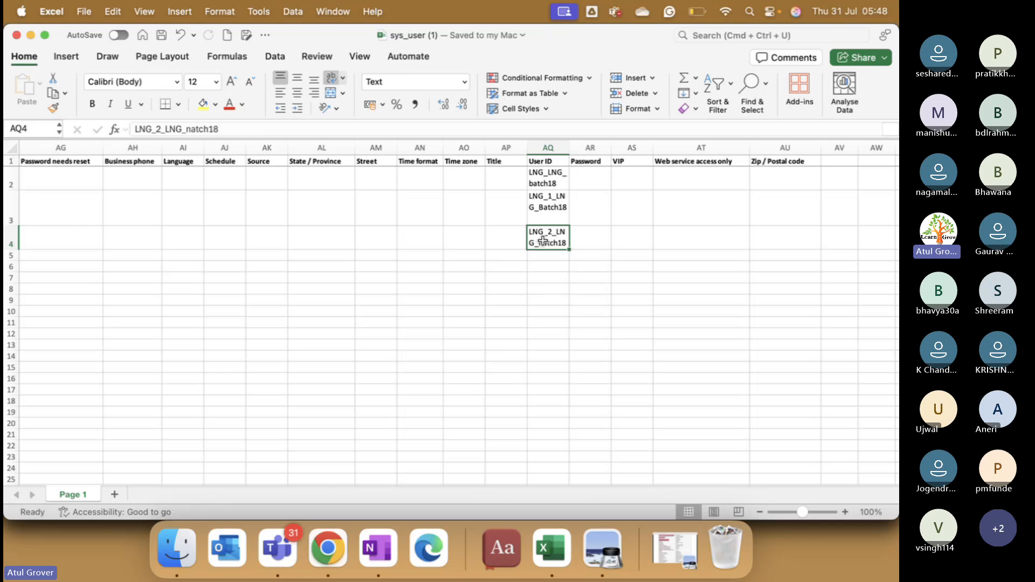
key("super+Tab")
key("super+Tab")
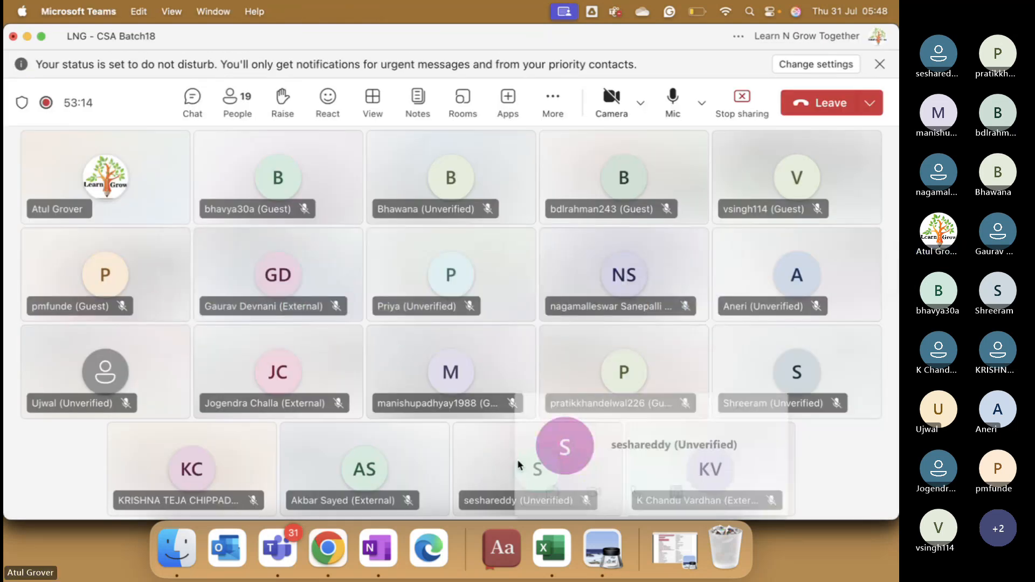
mouse_move(519, 465)
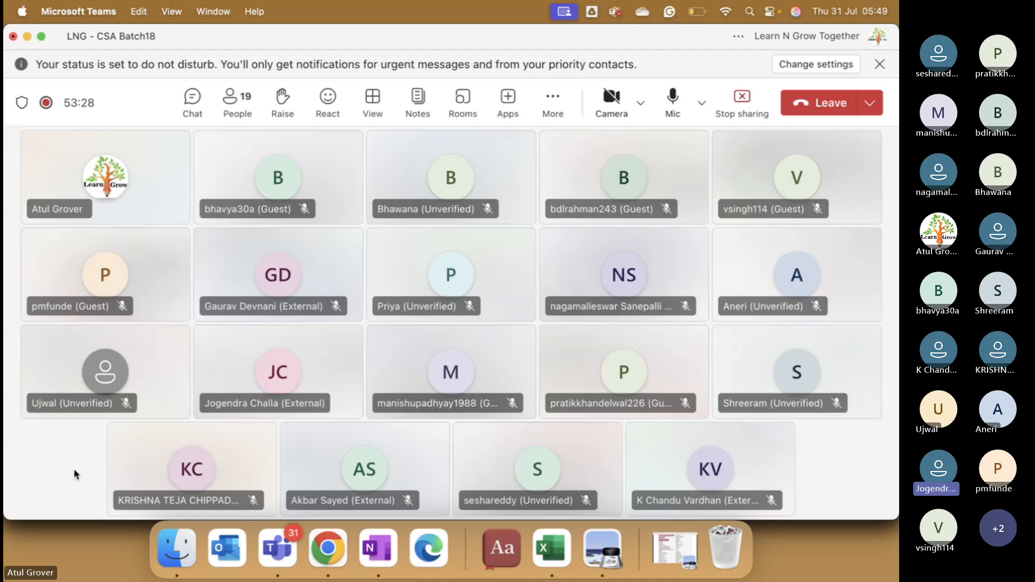
key("super+Tab")
key("super+Tab")
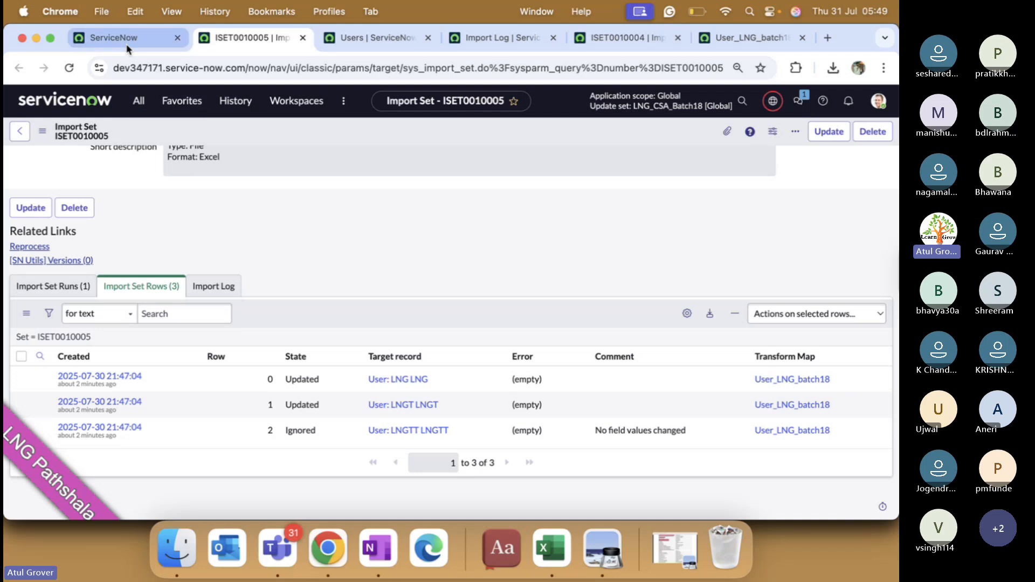
Step: Find Transform Maps via 'transform ma' and open the User_LNG_batch18 map
left_click(141, 102)
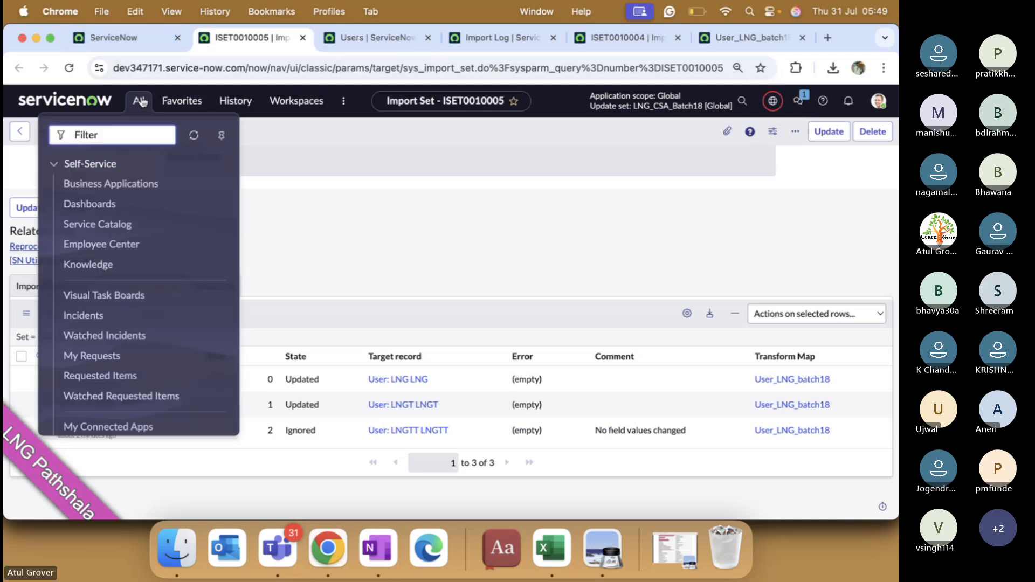
type("transfo")
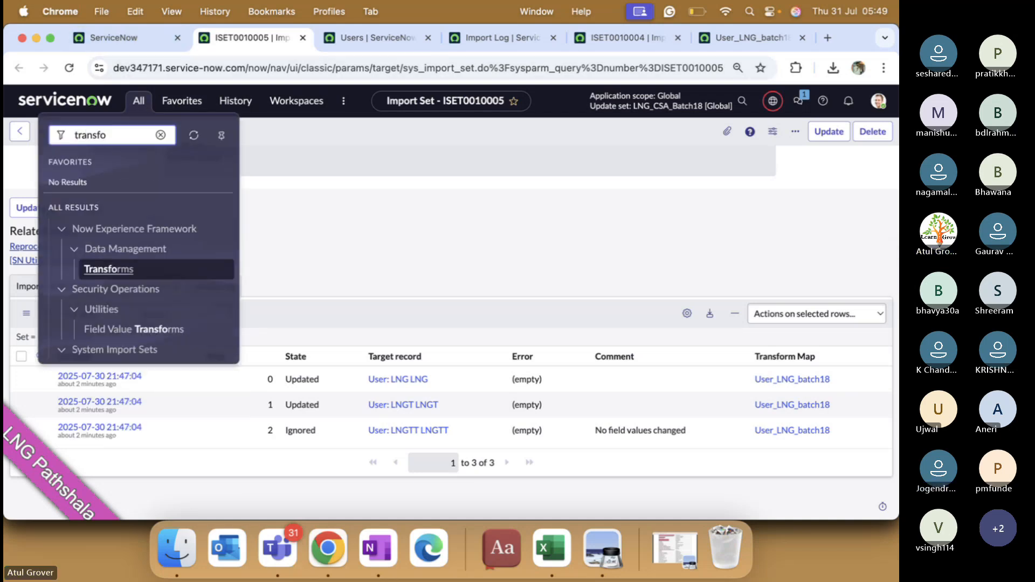
type("rm ma")
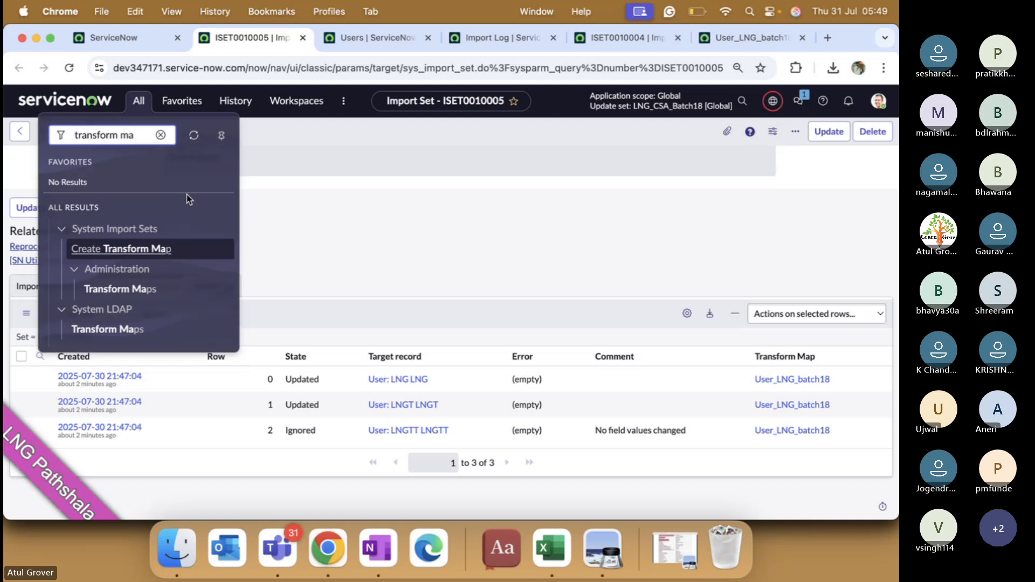
left_click(137, 292, "super")
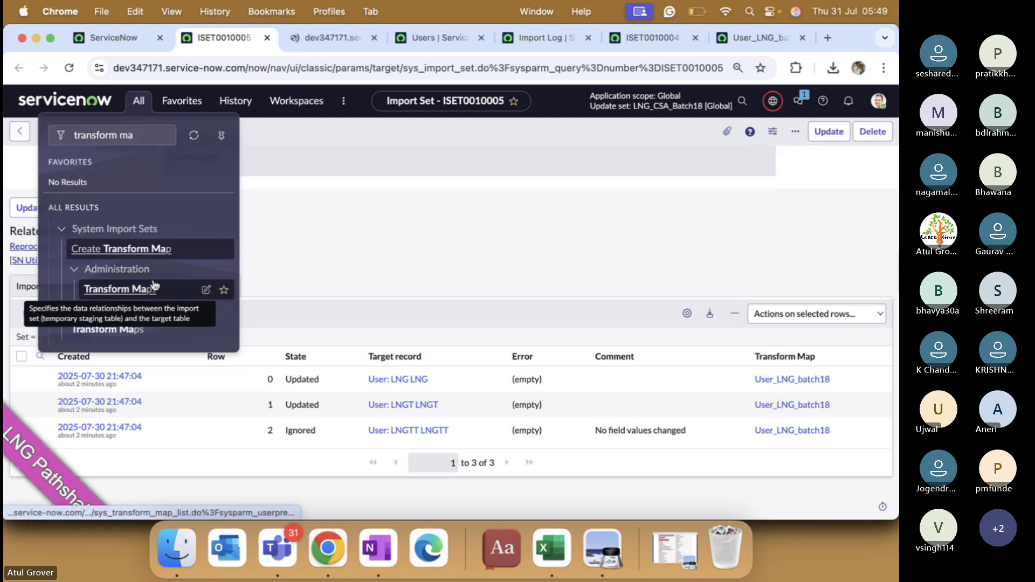
left_click(330, 38)
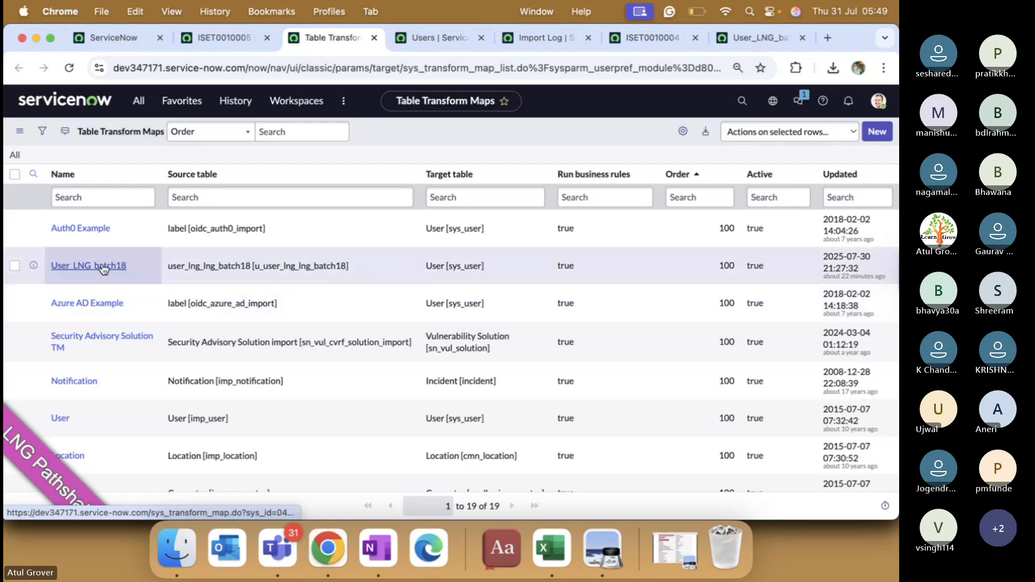
left_click(107, 270)
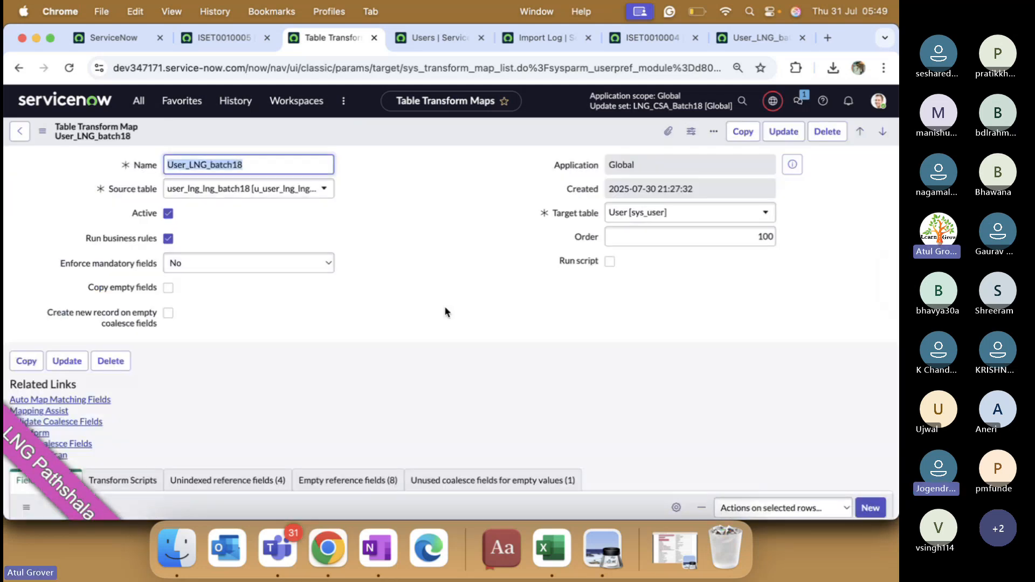
Step: Sort the field maps by Coalesce so the u_user_id → user_name mapping appears first
scroll(445, 306, "down", 5)
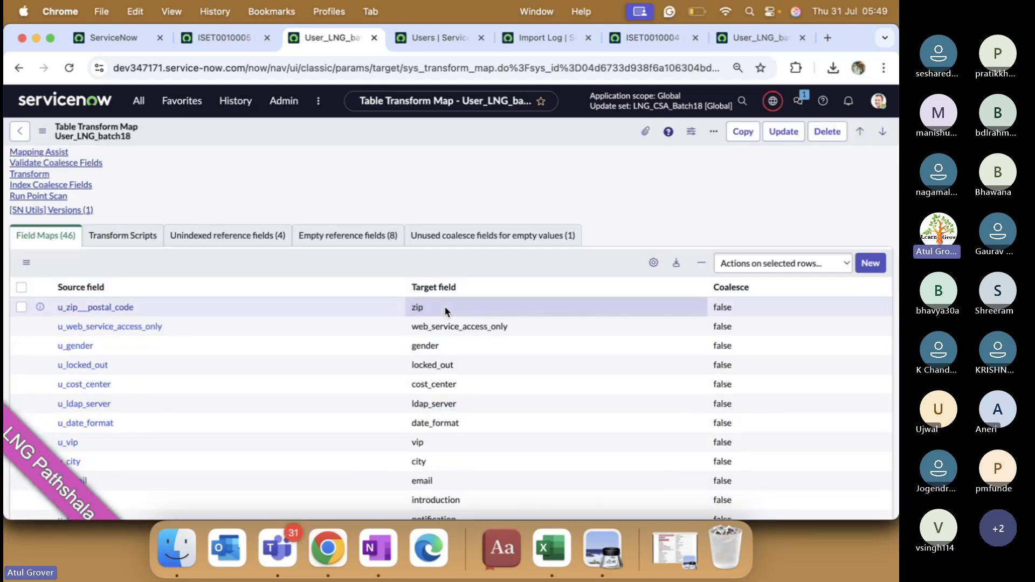
scroll(445, 306, "up", 4)
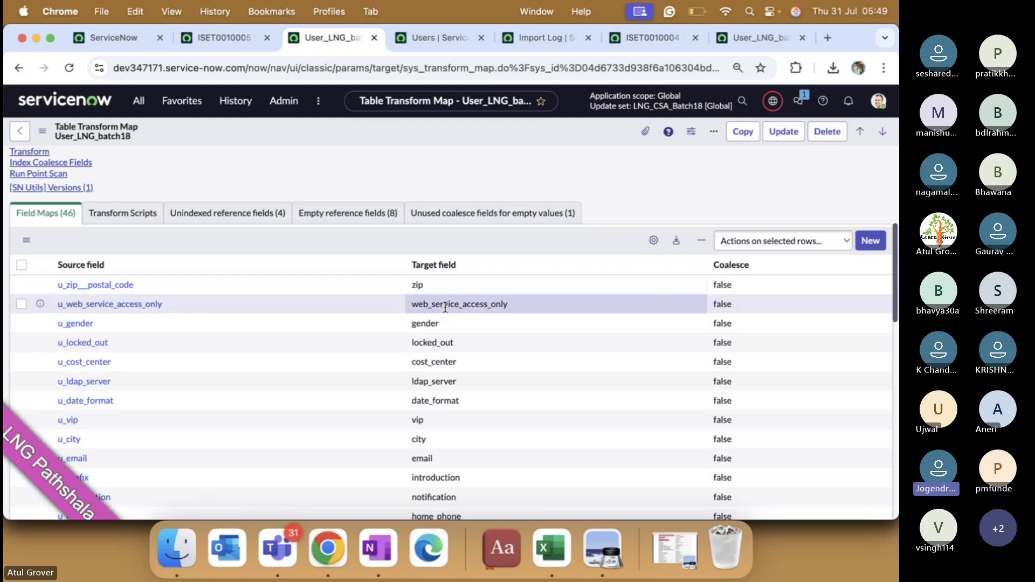
scroll(445, 311, "down", 2)
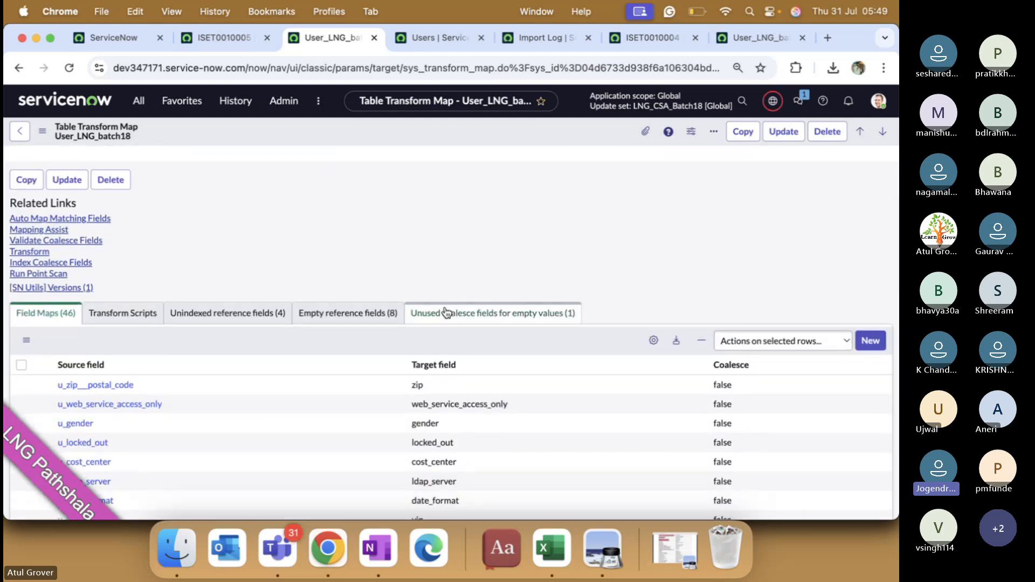
scroll(445, 311, "down", 1)
scroll(444, 305, "up", 2)
scroll(444, 306, "down", 5)
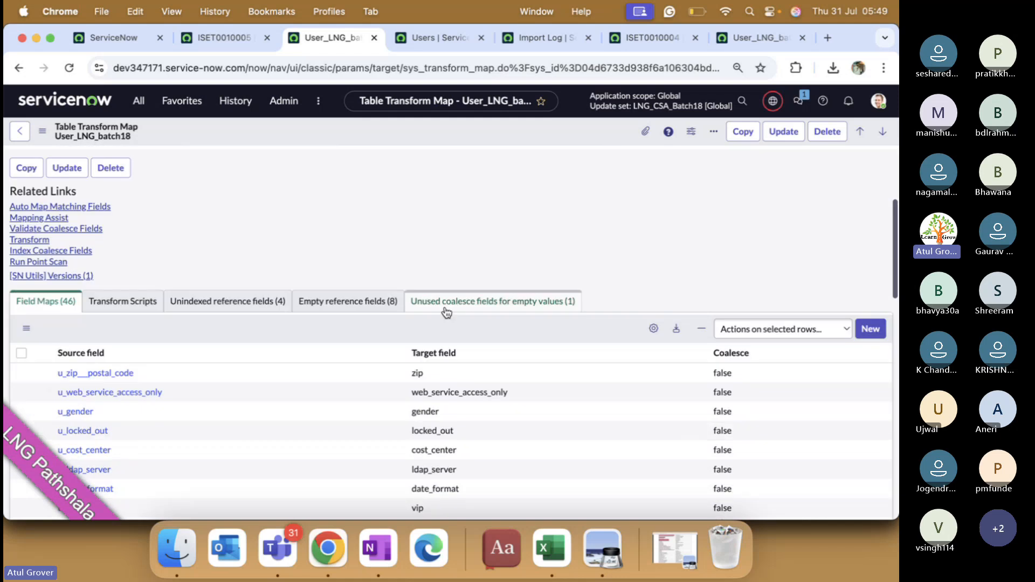
scroll(445, 307, "down", 1)
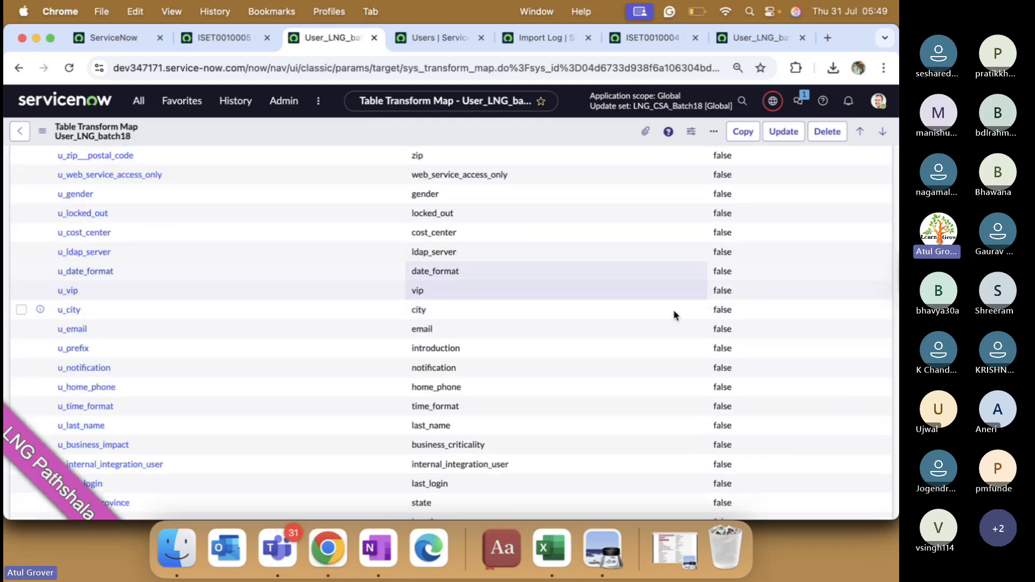
scroll(722, 370, "down", 1)
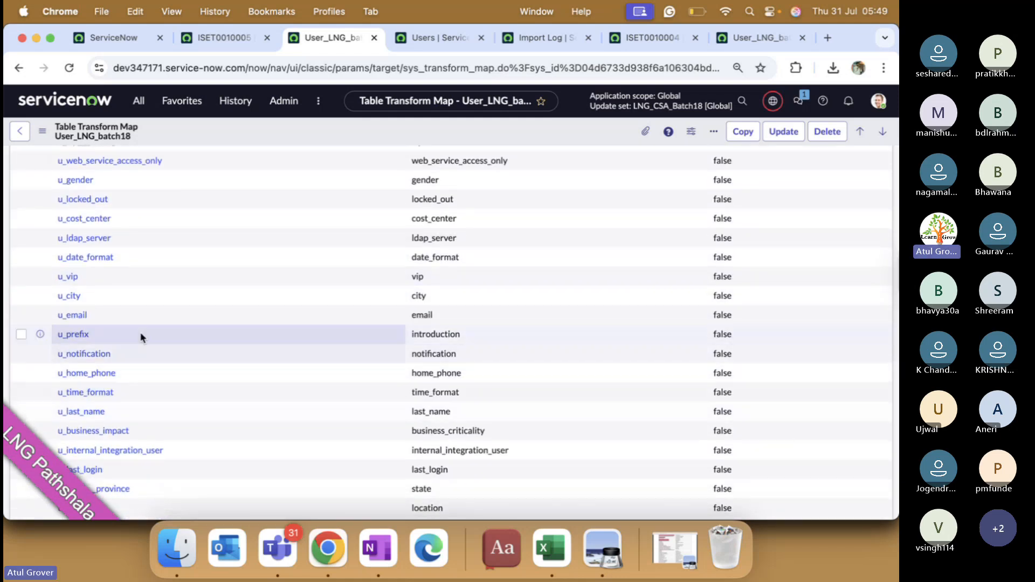
scroll(196, 330, "down", 3)
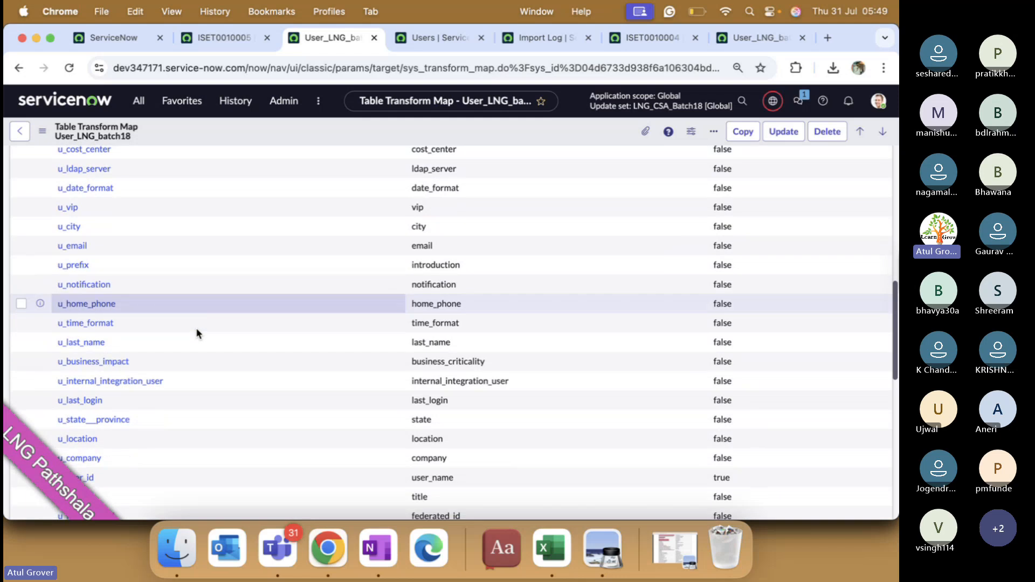
scroll(196, 334, "up", 4)
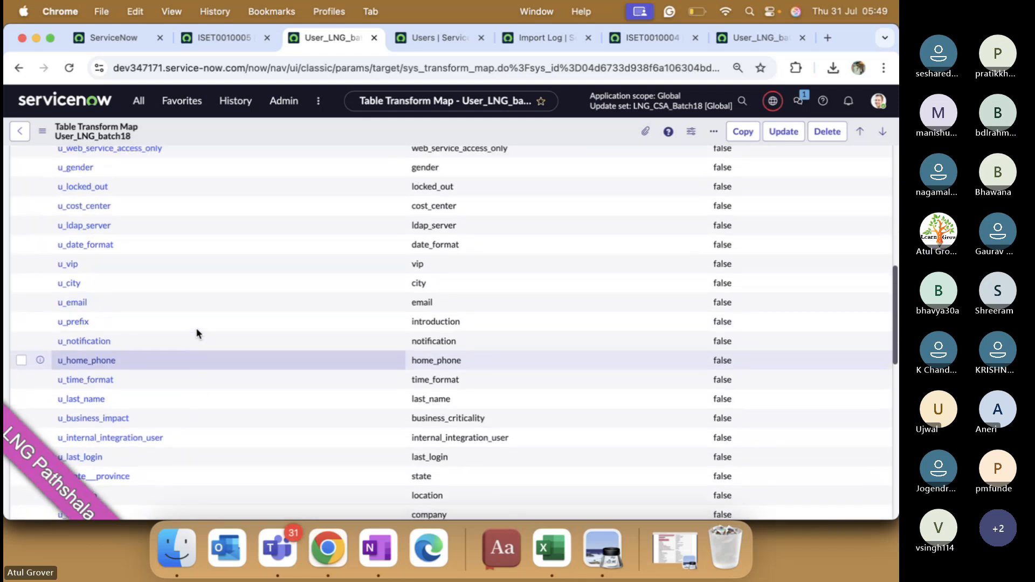
scroll(196, 330, "up", 1)
right_click(197, 330)
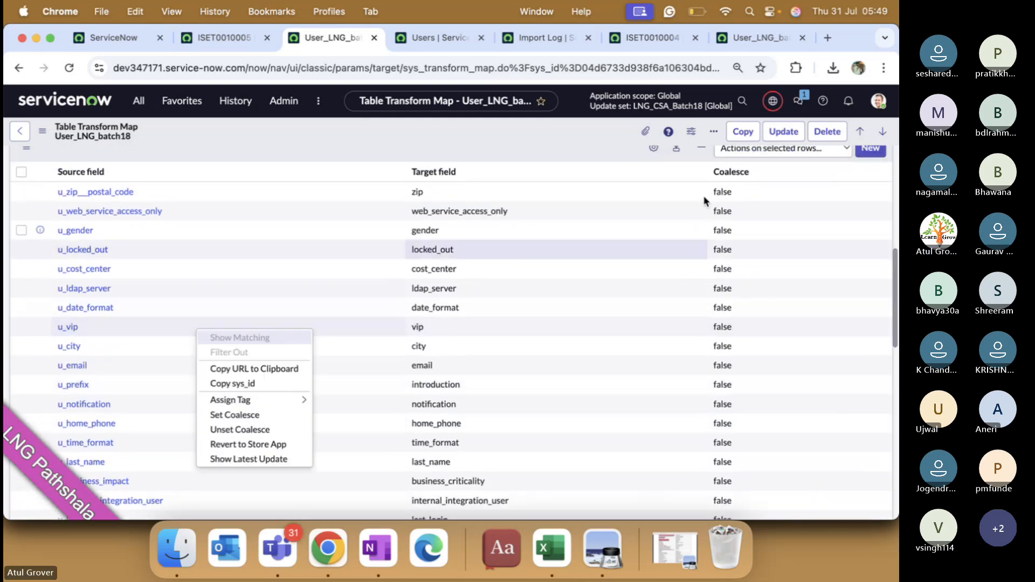
left_click(739, 173)
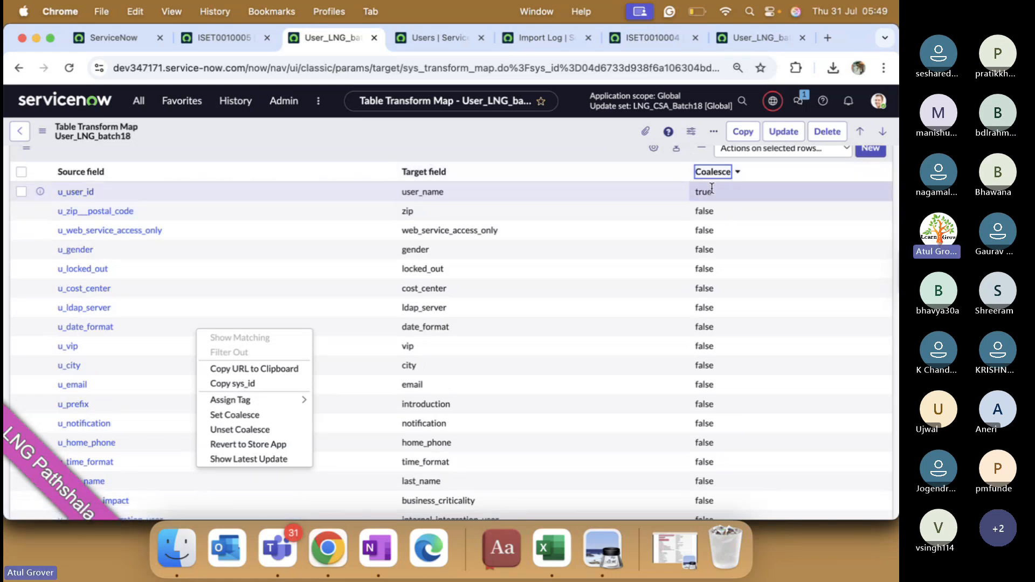
left_click(91, 193)
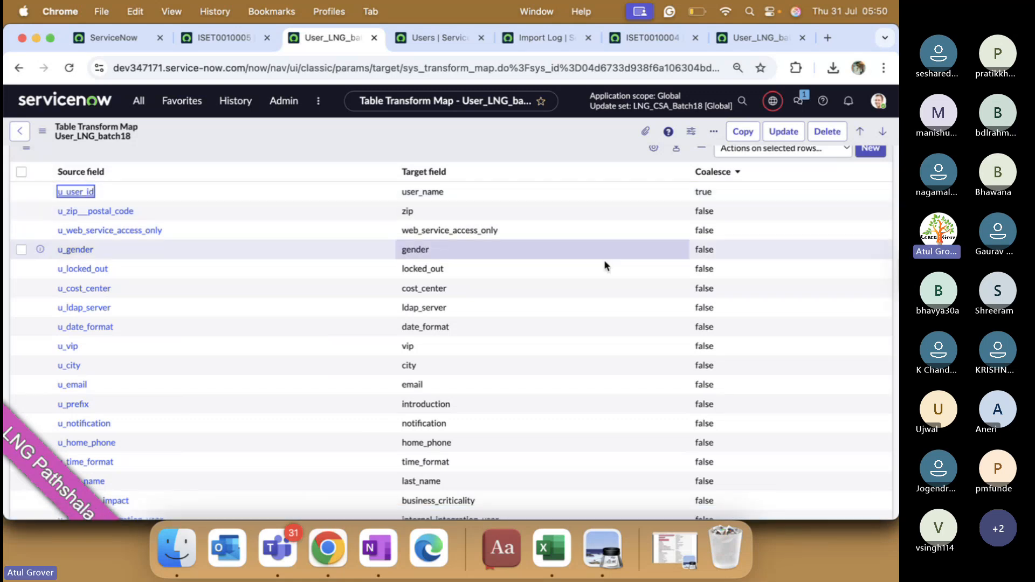
Step: Open the u_user_id field map record, which maps User ID to User ID with Coalesce on
key("Return")
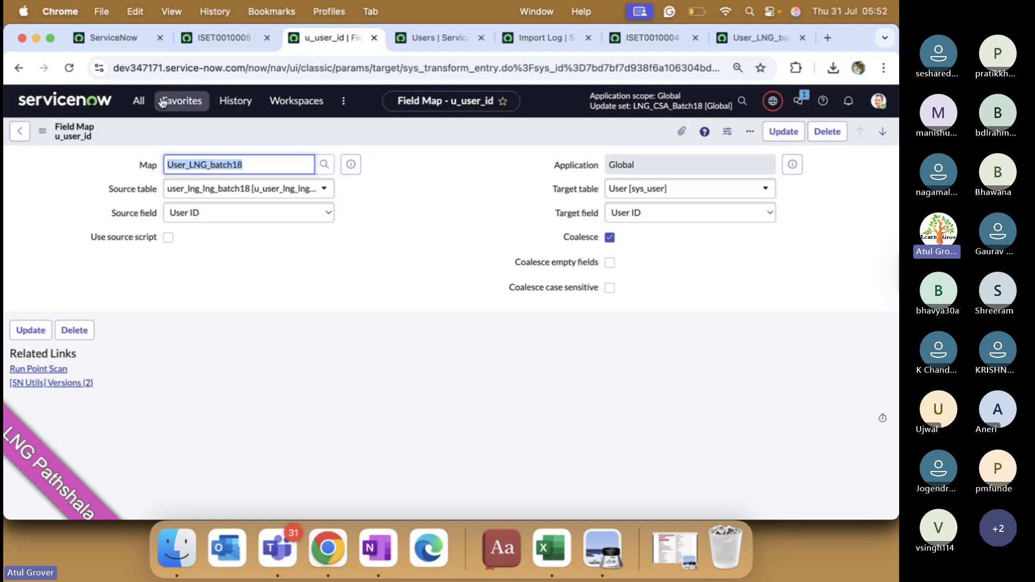
Step: Go back to the User_LNG_batch18 transform map form targeting User [sys_user]
left_click(17, 136)
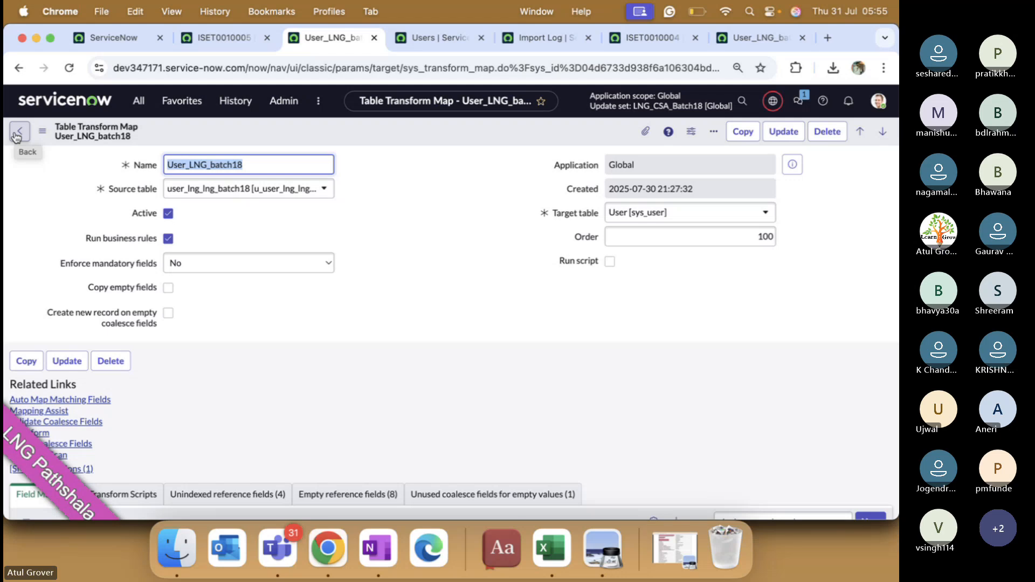
key("super+Tab")
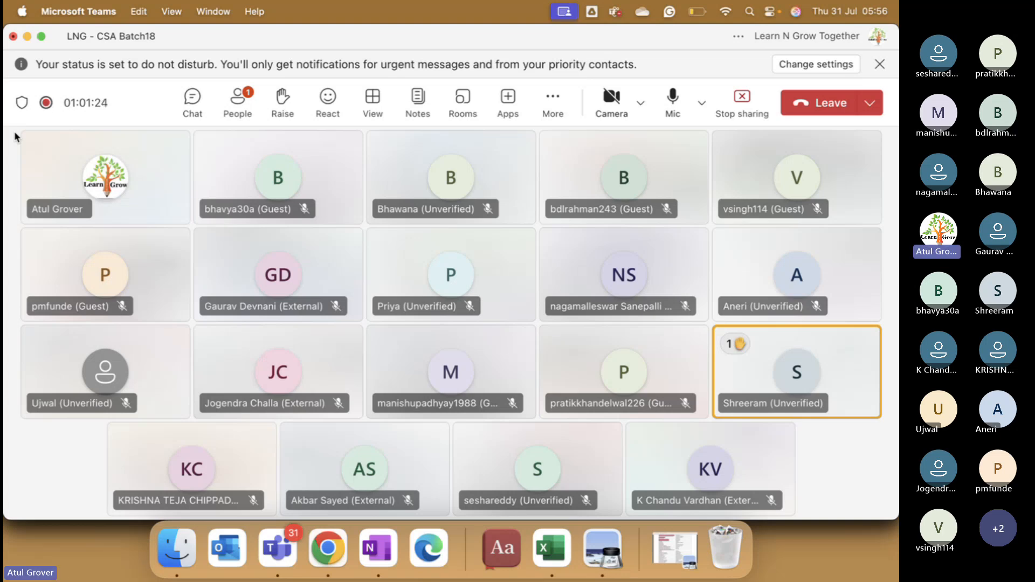
key("super+Tab")
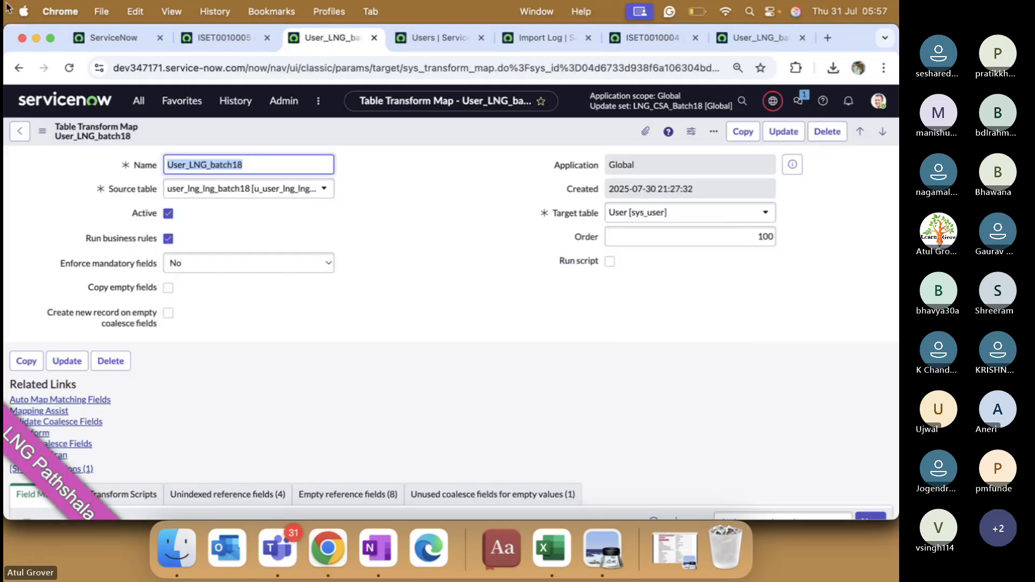
Step: Search the field maps for 'ema' and confirm the u_email → email mapping has coalesce false
scroll(421, 390, "down", 5)
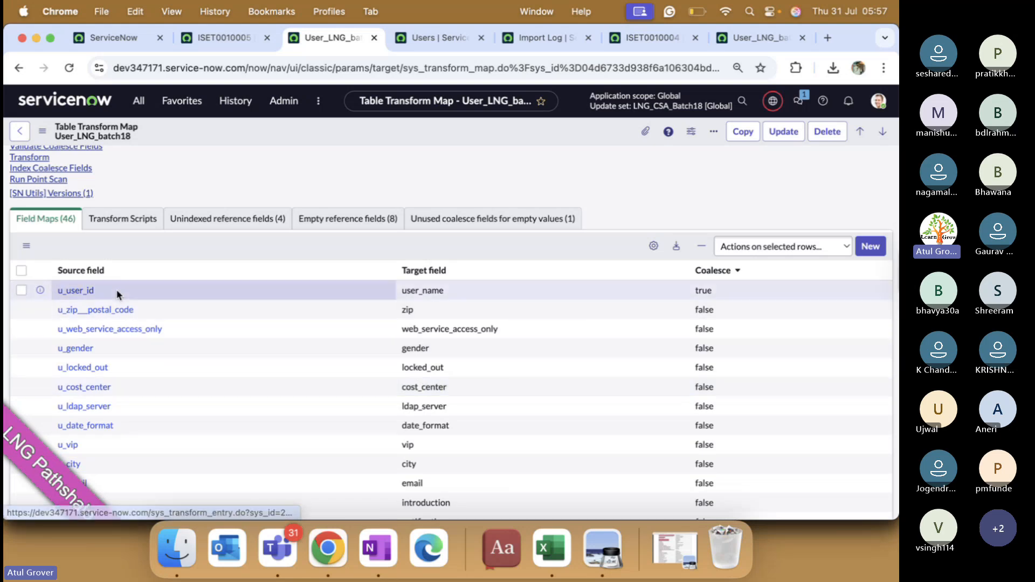
scroll(143, 311, "down", 3)
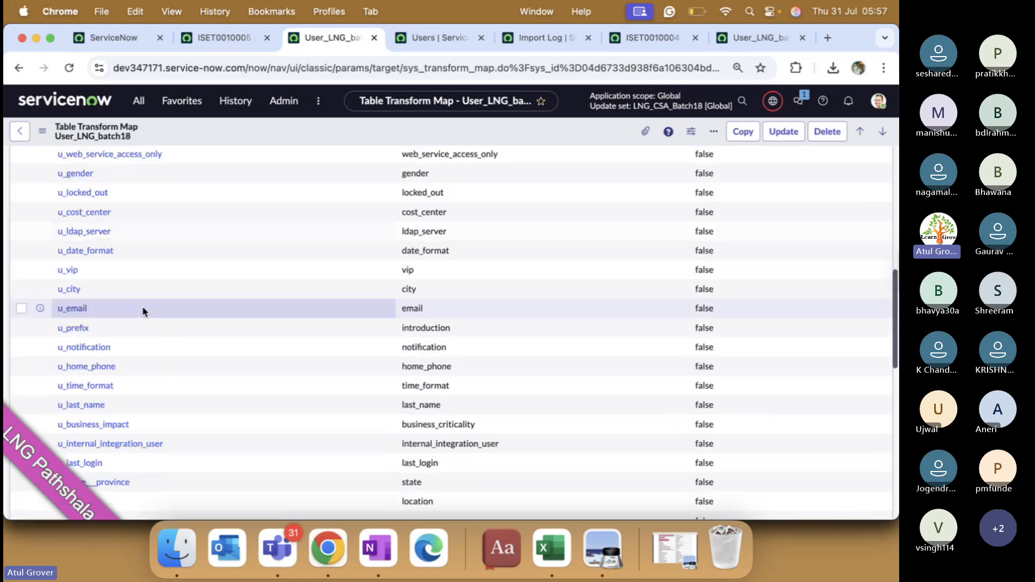
scroll(143, 312, "down", 2)
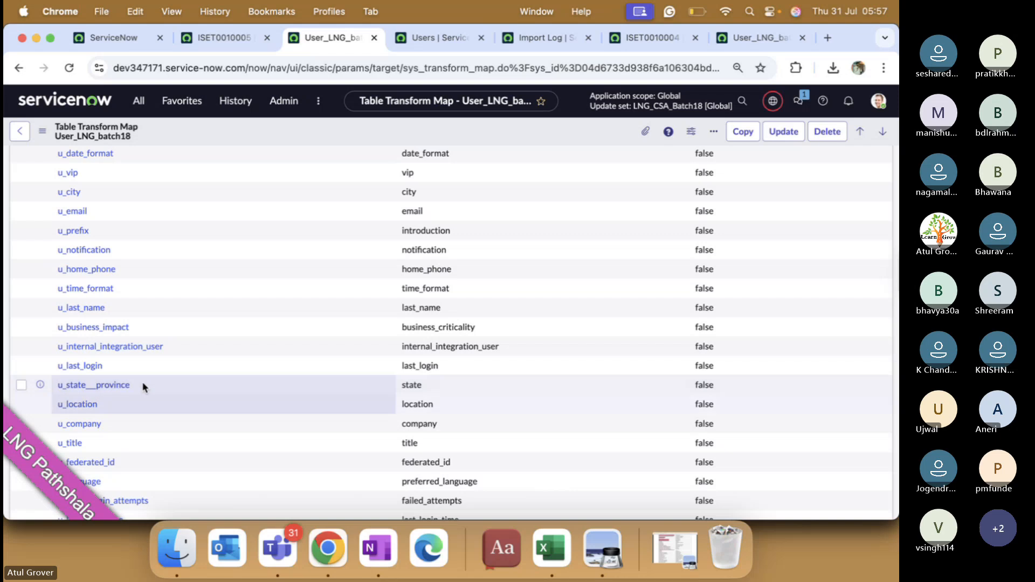
scroll(153, 308, "down", 5)
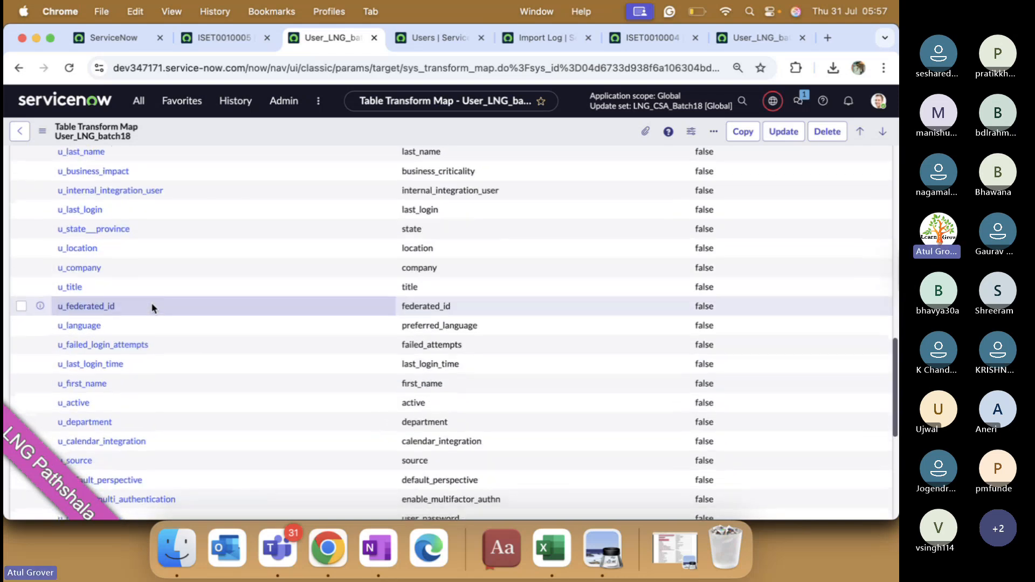
scroll(153, 308, "down", 3)
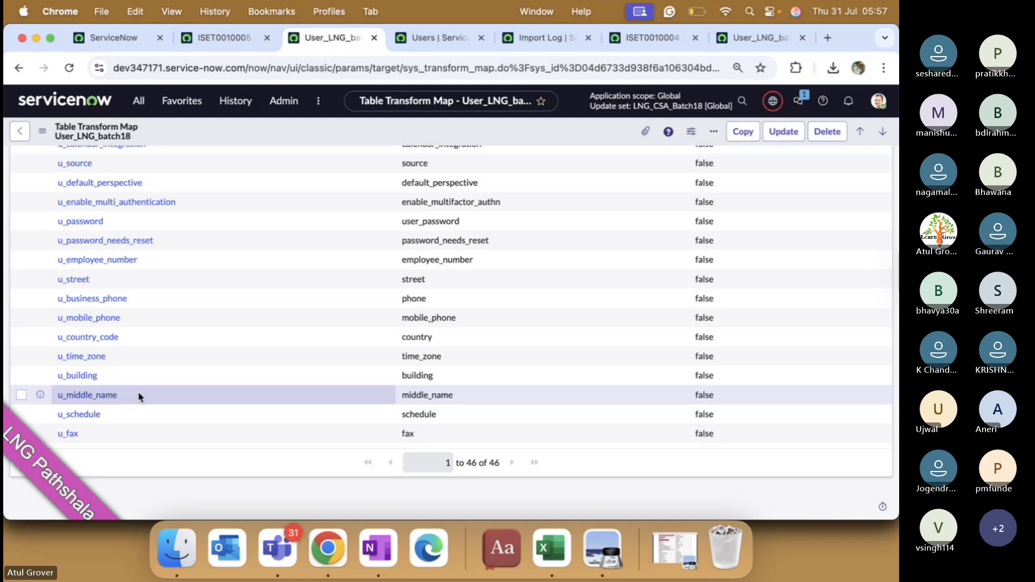
key("super+f")
type("ema")
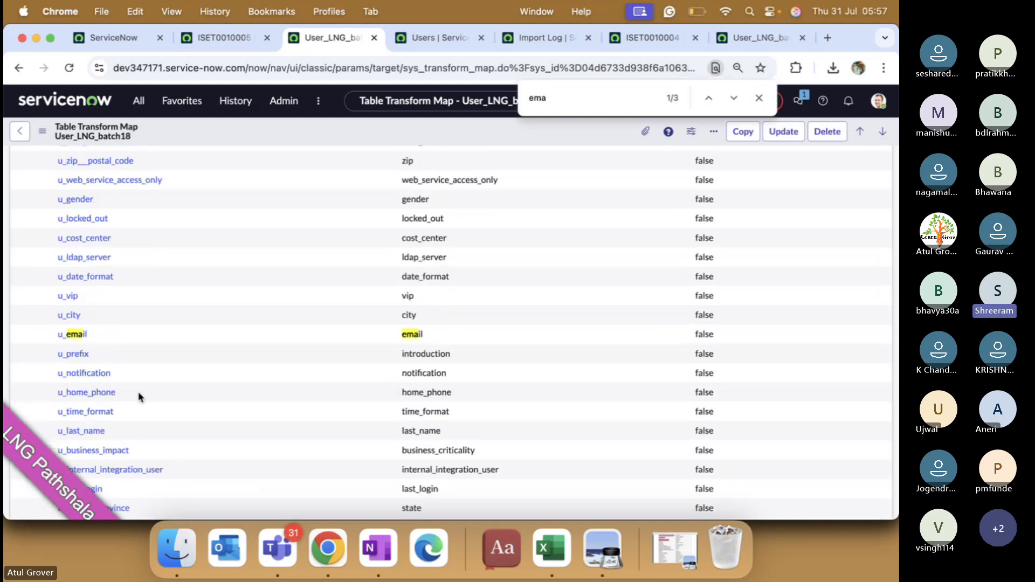
left_click(734, 339)
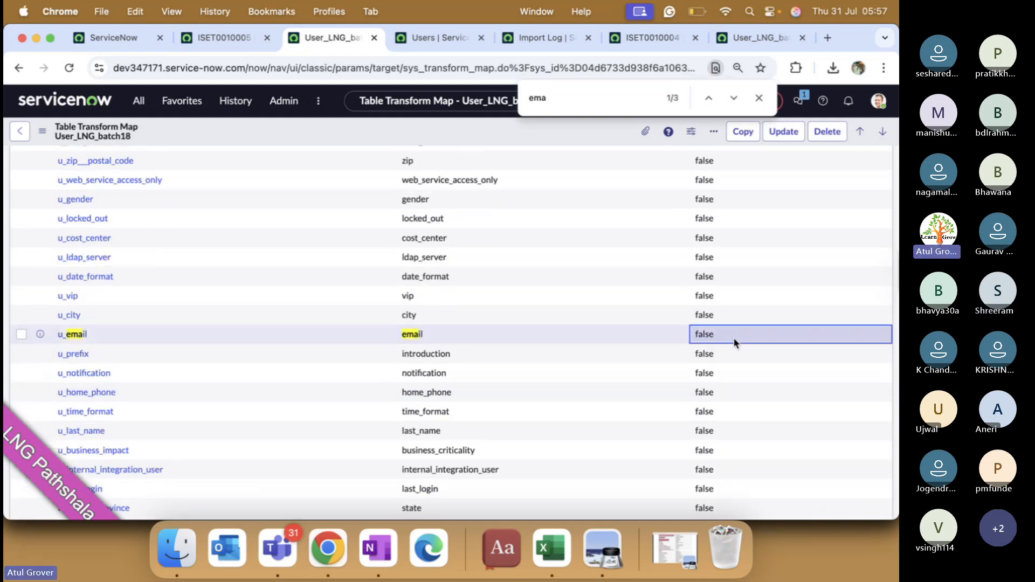
scroll(654, 324, "up", 5)
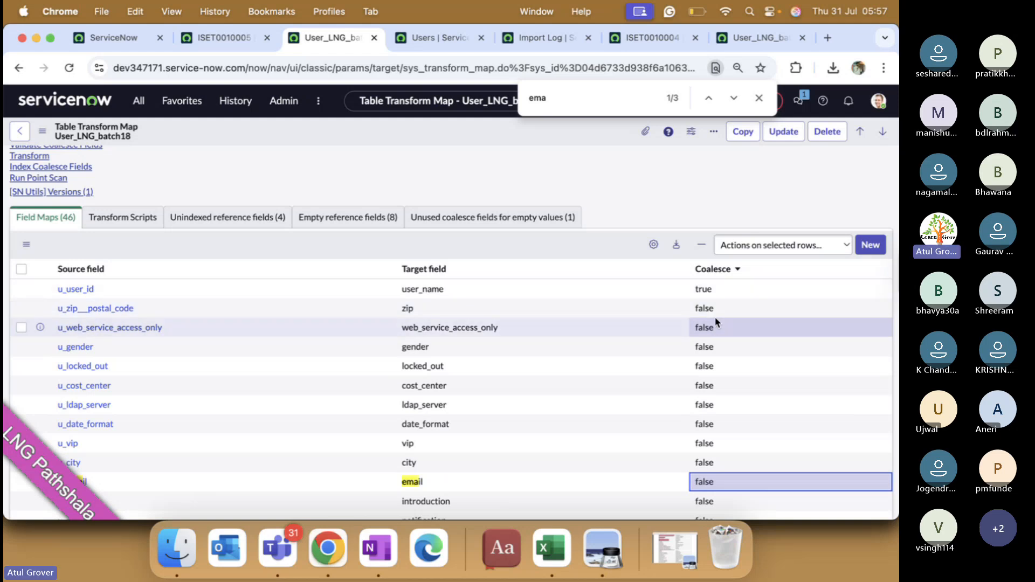
left_click(757, 97)
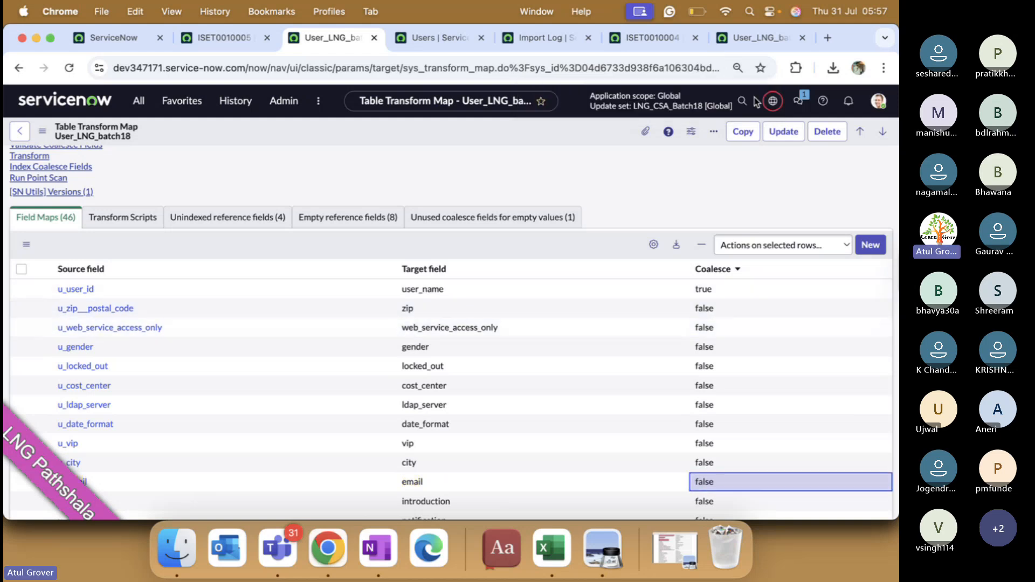
Step: Switch to the sys_user (1) workbook and scroll left from column AQ back to Last name in Y
left_click(551, 547)
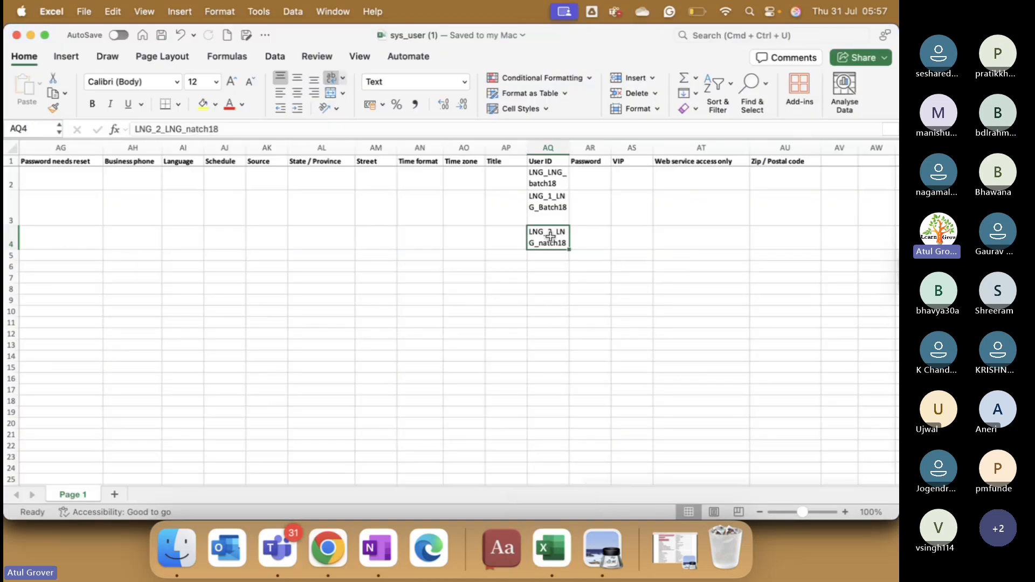
scroll(475, 228, "left", 1)
scroll(475, 228, "left", 6)
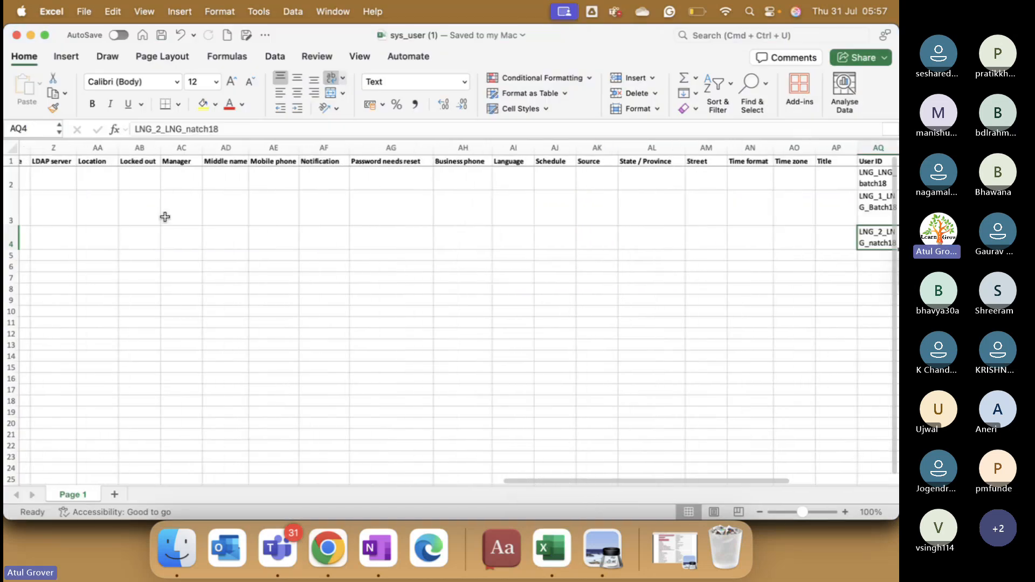
scroll(180, 252, "left", 1)
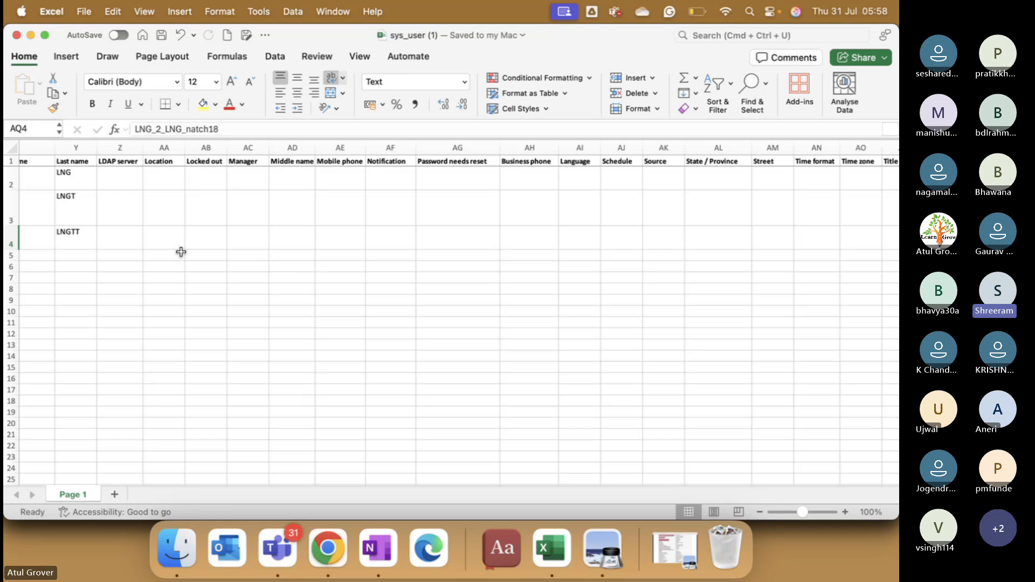
Step: Scroll to columns A–O and select the London city entry in cell E3
scroll(180, 251, "left", 20)
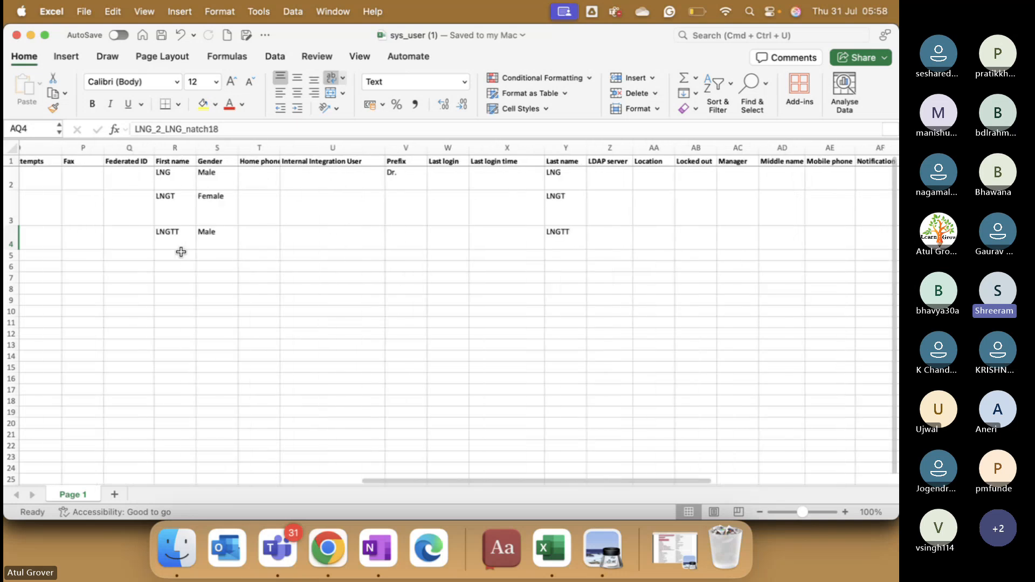
scroll(181, 252, "right", 2)
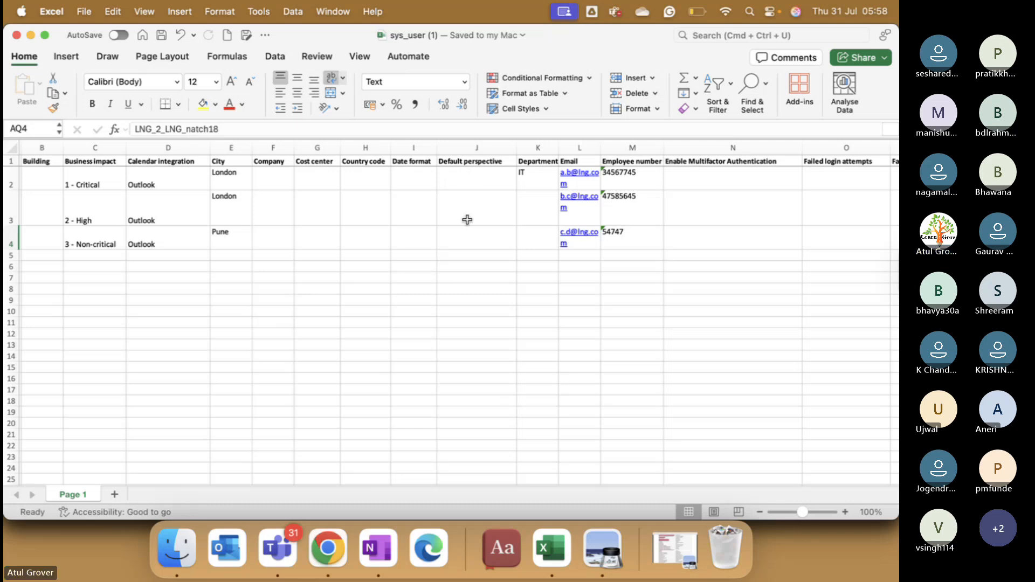
scroll(379, 226, "left", 2)
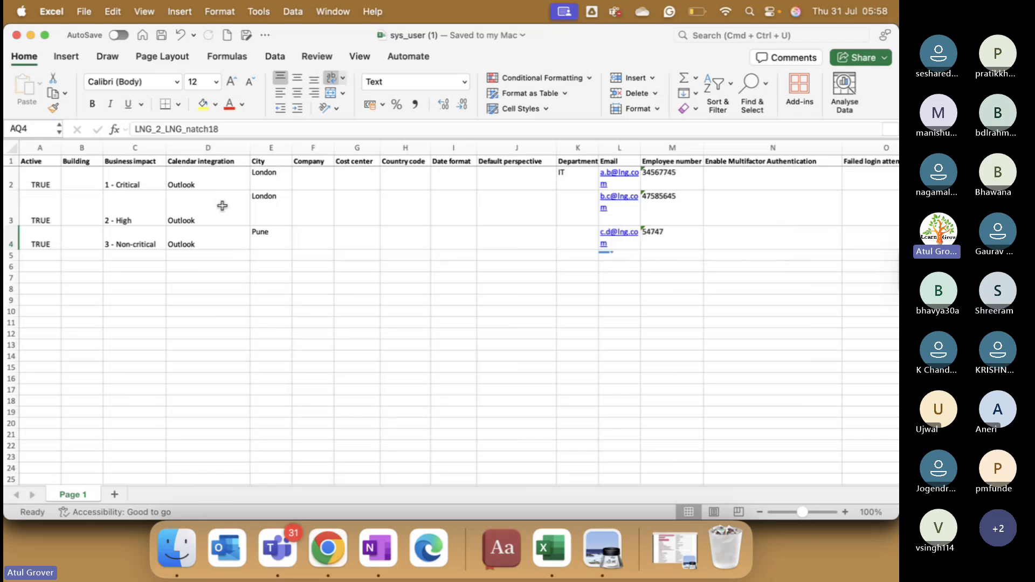
left_click(262, 204)
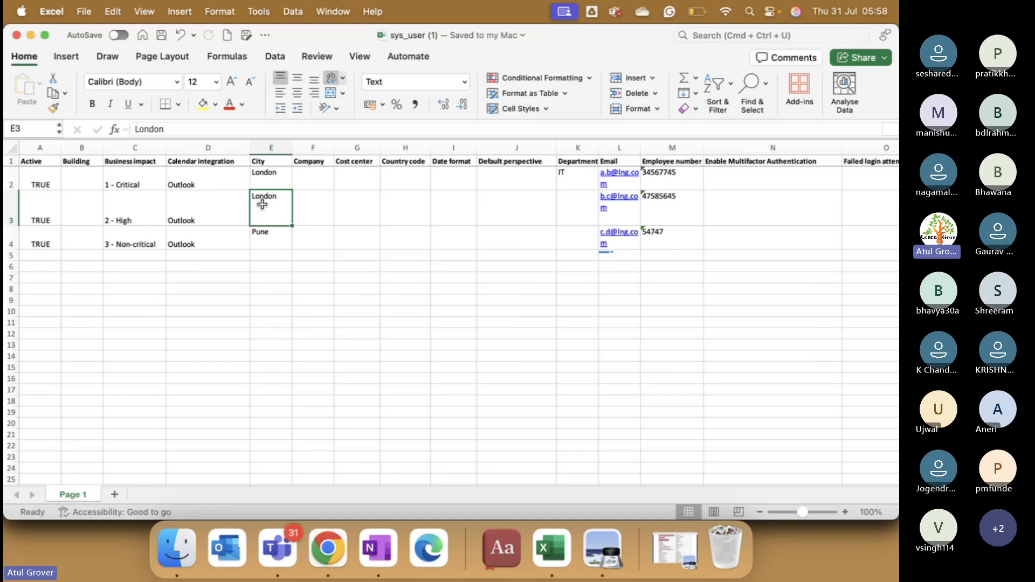
Step: Switch from Excel back to the User_LNG_batch18 field maps in Chrome
key("super+Tab")
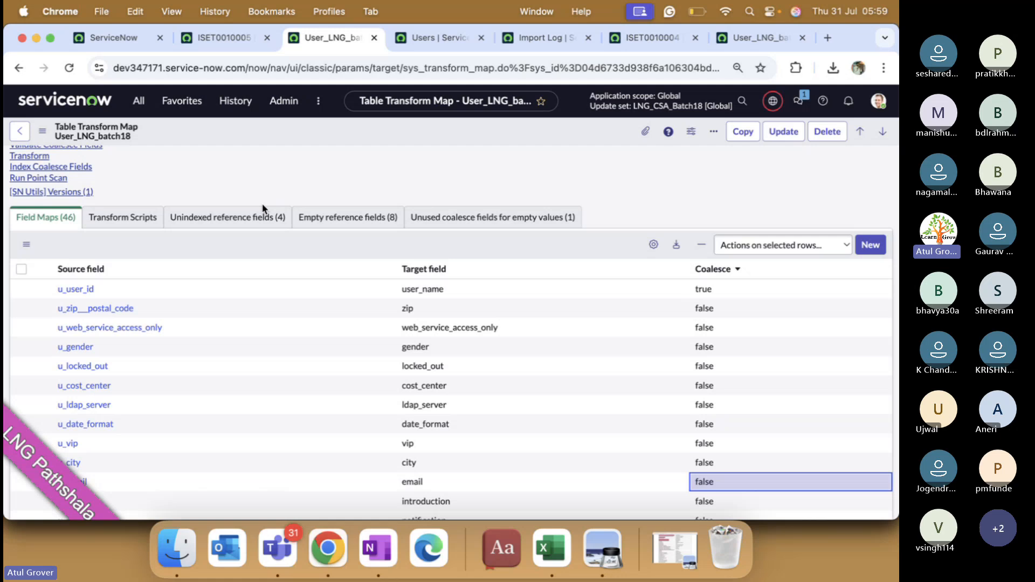
Step: Scroll to the Field Maps list and open the u_user_id field map record
scroll(263, 208, "up", 5)
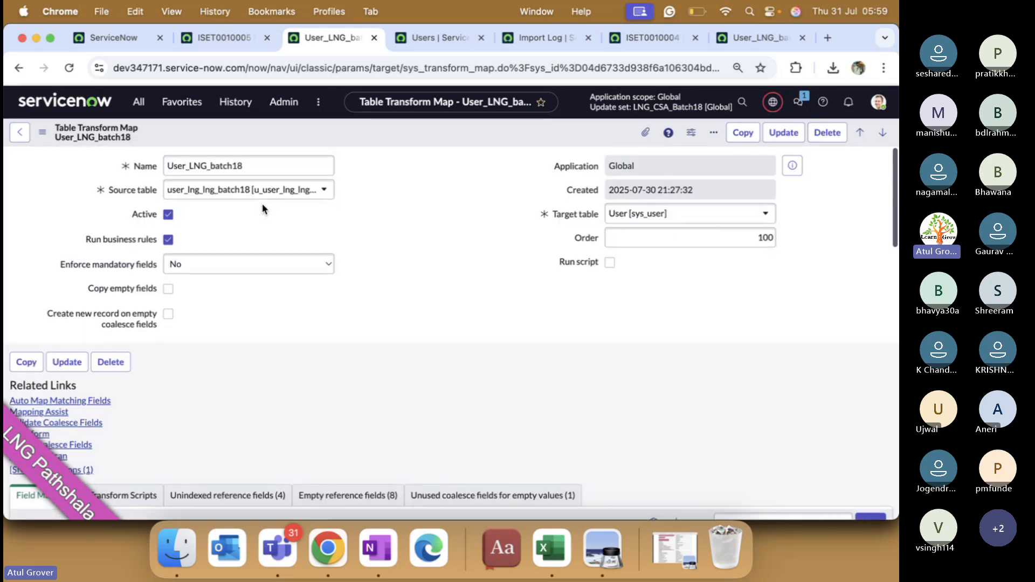
scroll(410, 301, "down", 5)
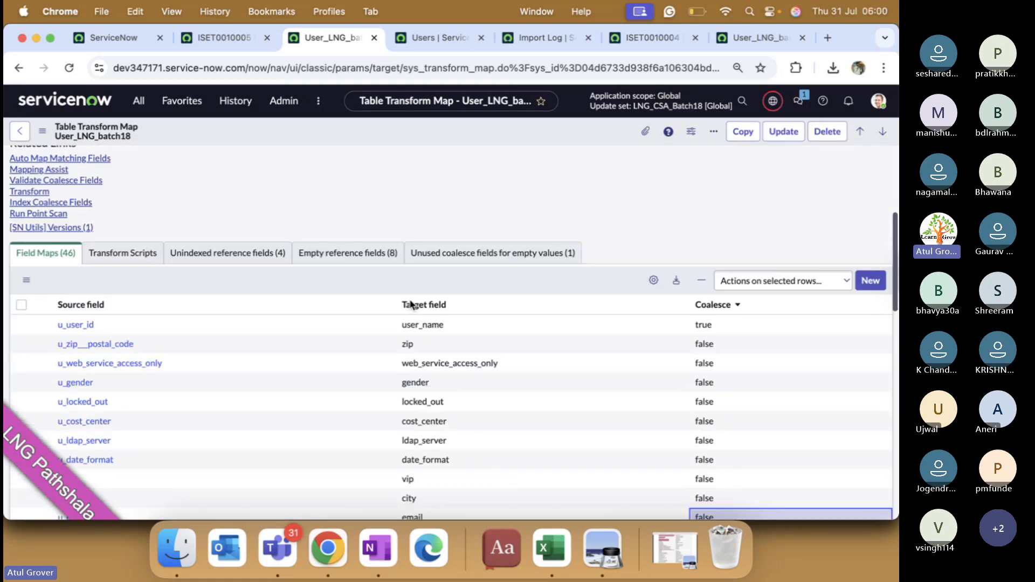
scroll(412, 305, "down", 1)
left_click(76, 292)
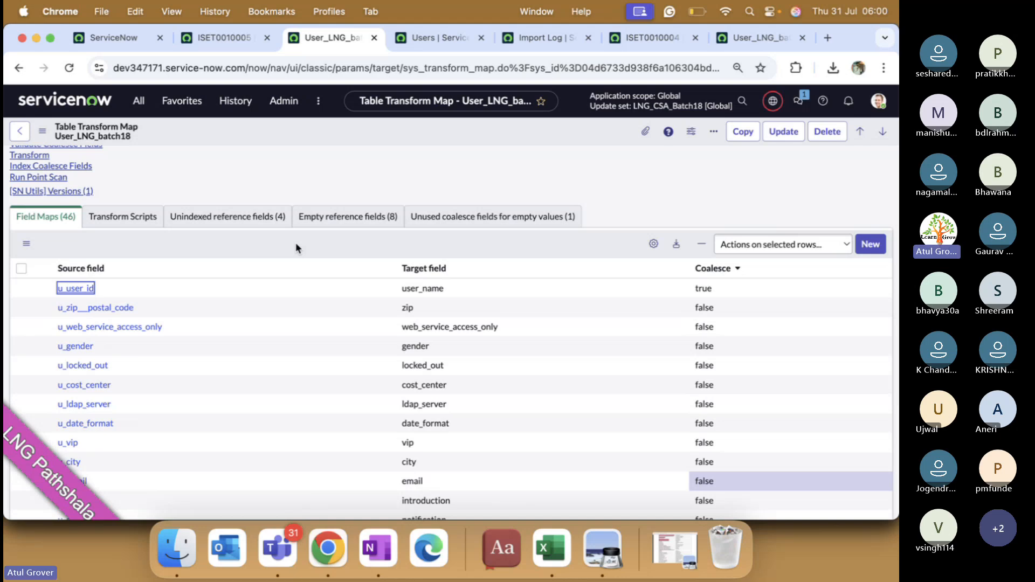
key("Return")
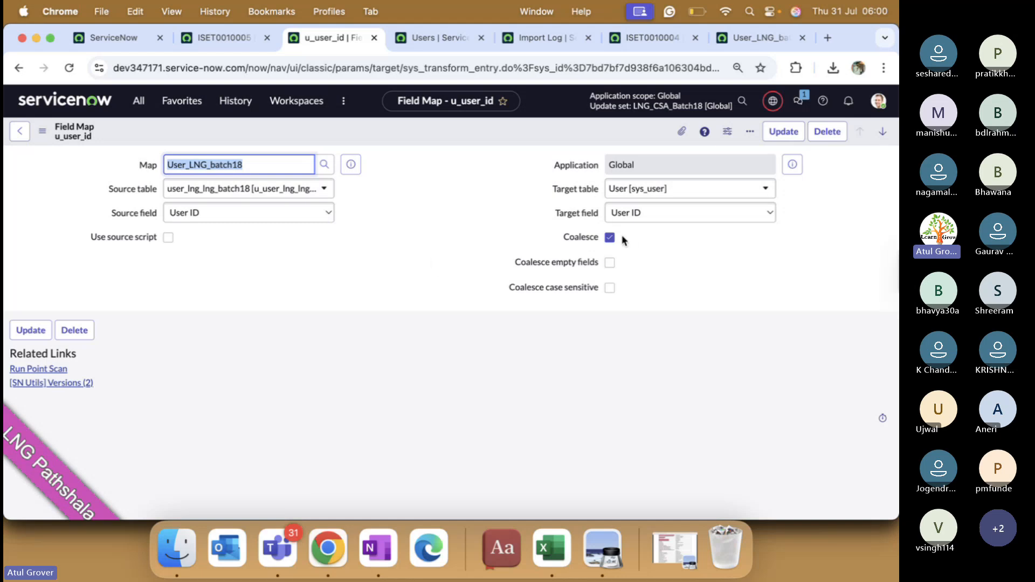
Step: Tick Coalesce empty fields and Coalesce case sensitive on the u_user_id field map
left_click(609, 263)
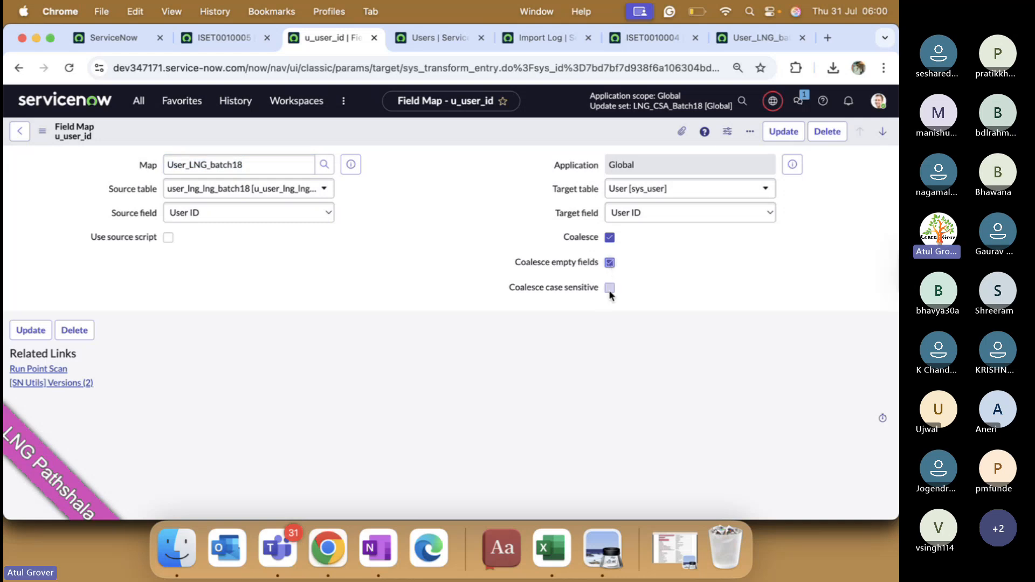
left_click(610, 289)
left_click(612, 264)
left_click(611, 263)
left_click(611, 291)
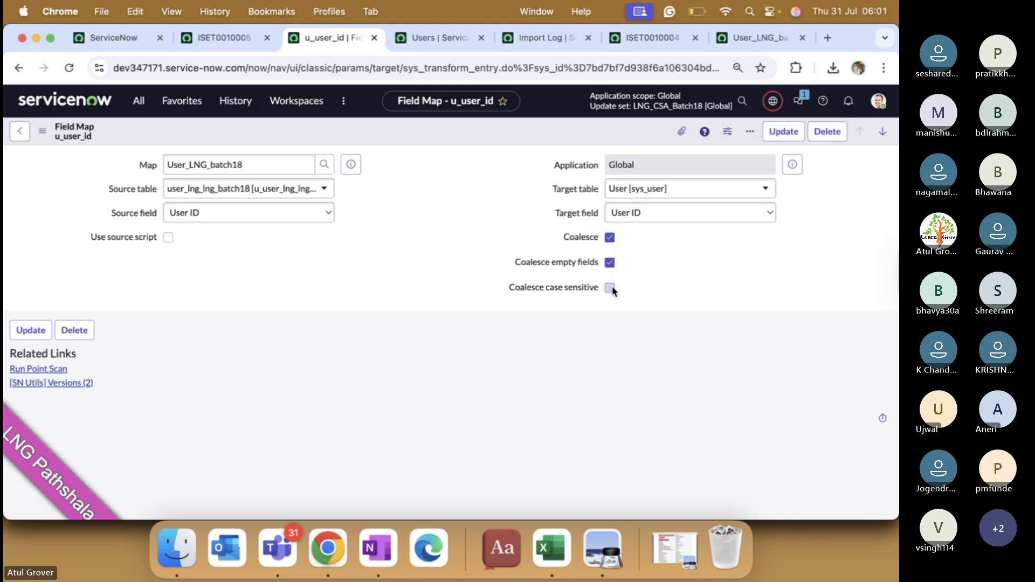
left_click(611, 289)
left_click(612, 264)
left_click(611, 265)
key("super+Tab")
key("super+Tab")
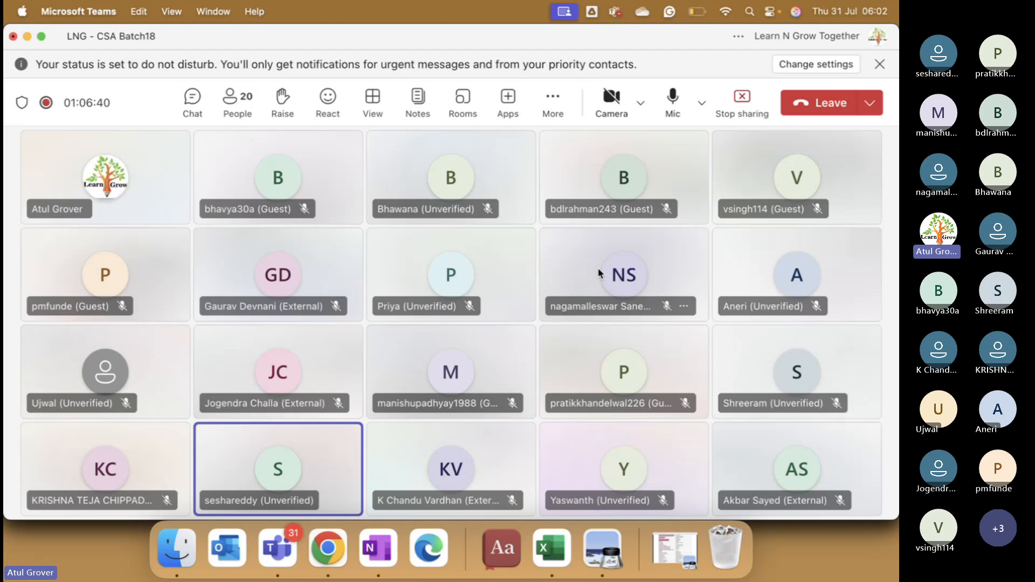
key("super+Tab")
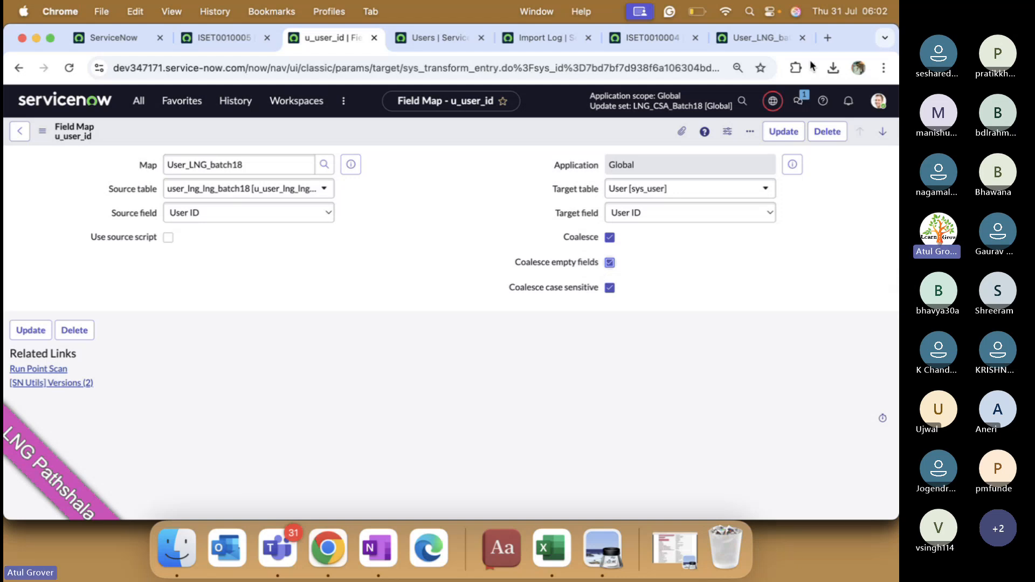
Step: Open the LNG_CSA_Batch18 update set, discarding the field map edits, and list its child update sets
left_click(741, 106)
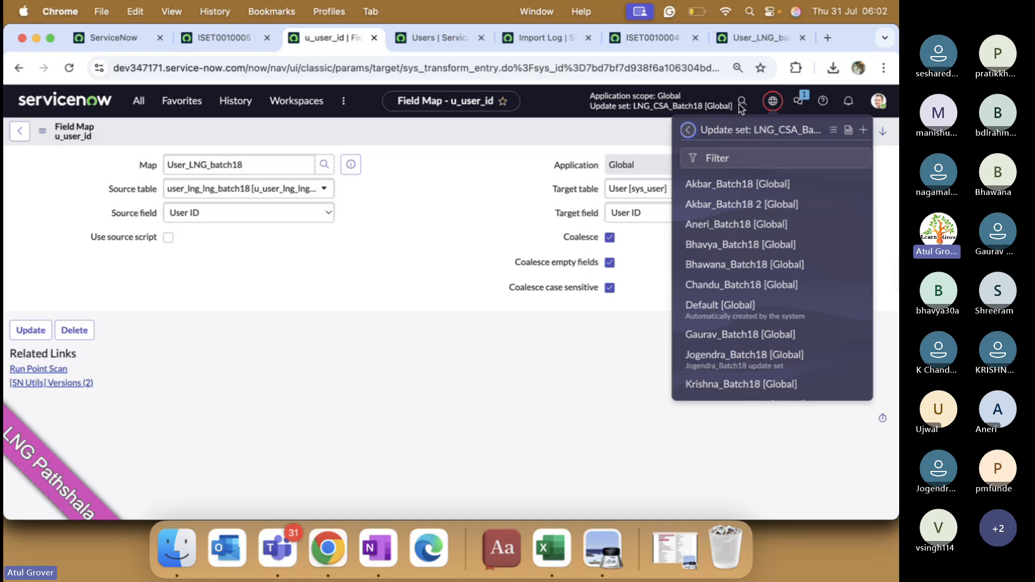
left_click(845, 132)
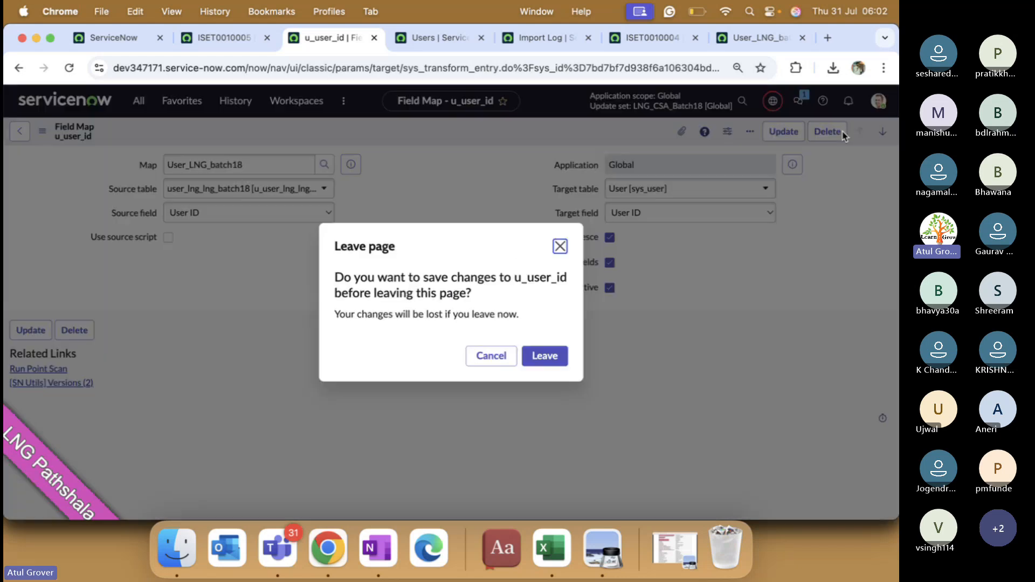
left_click(545, 356)
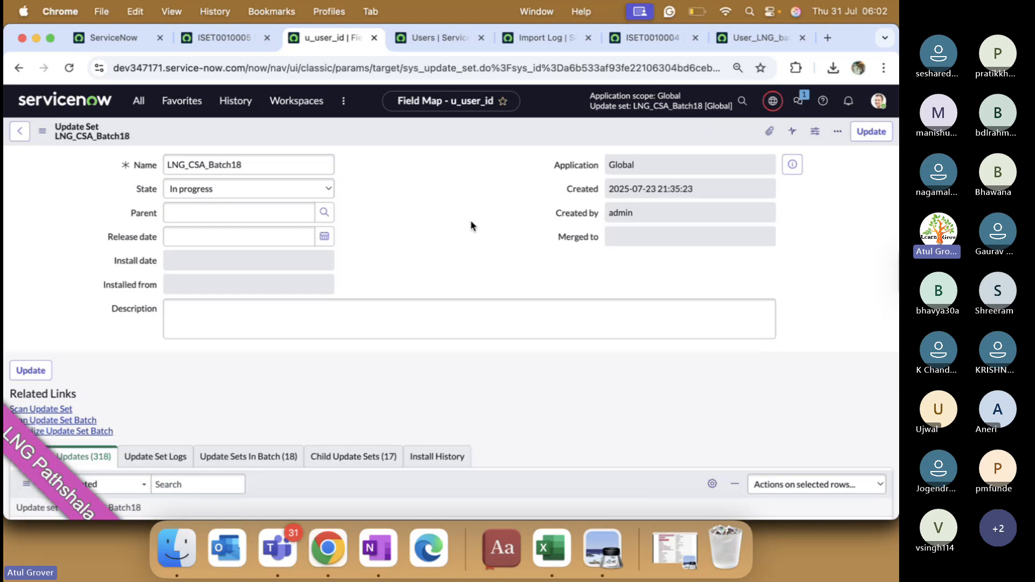
scroll(426, 221, "down", 5)
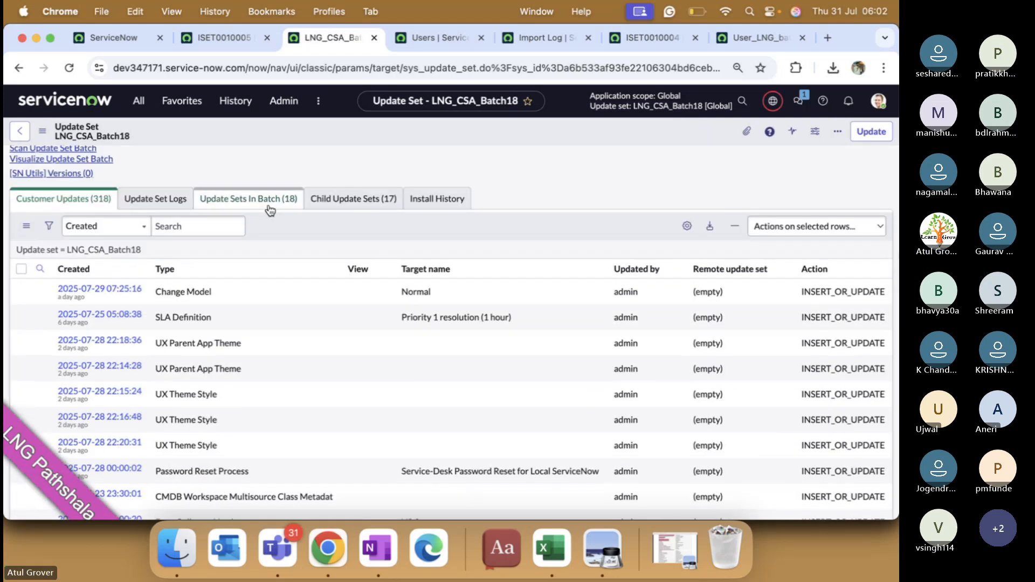
left_click(351, 200)
scroll(341, 348, "down", 1)
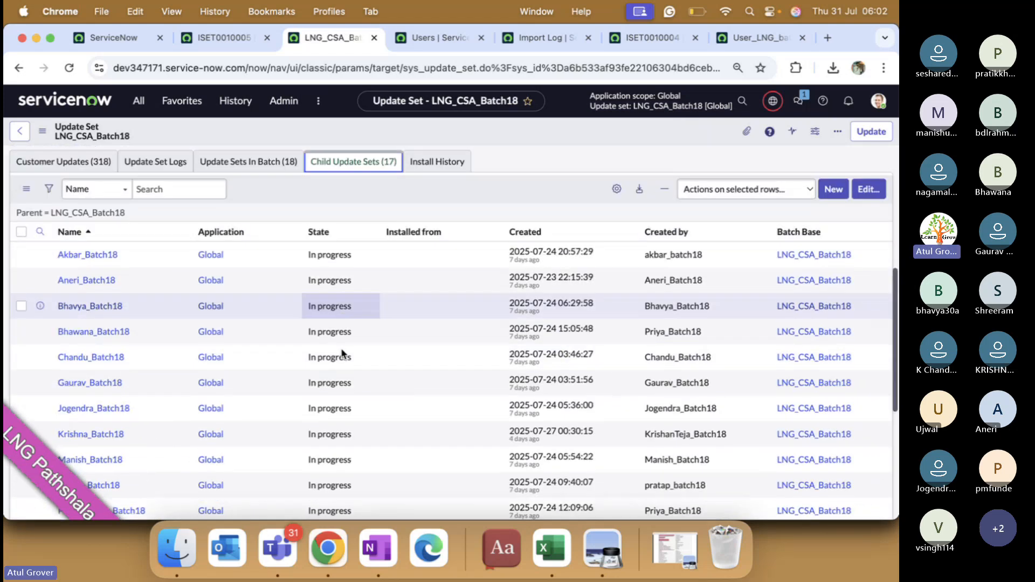
scroll(342, 351, "down", 8)
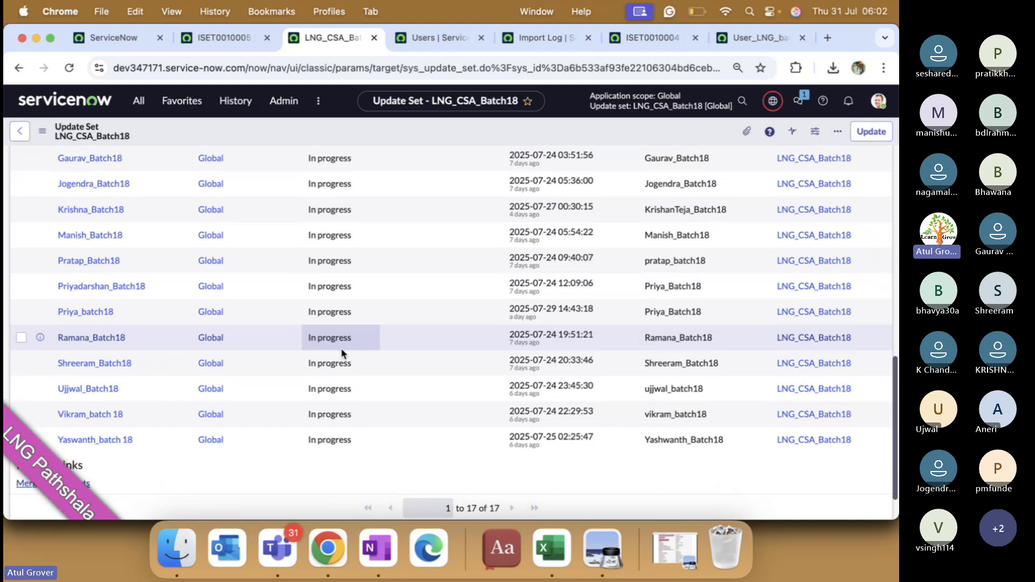
scroll(341, 348, "down", 2)
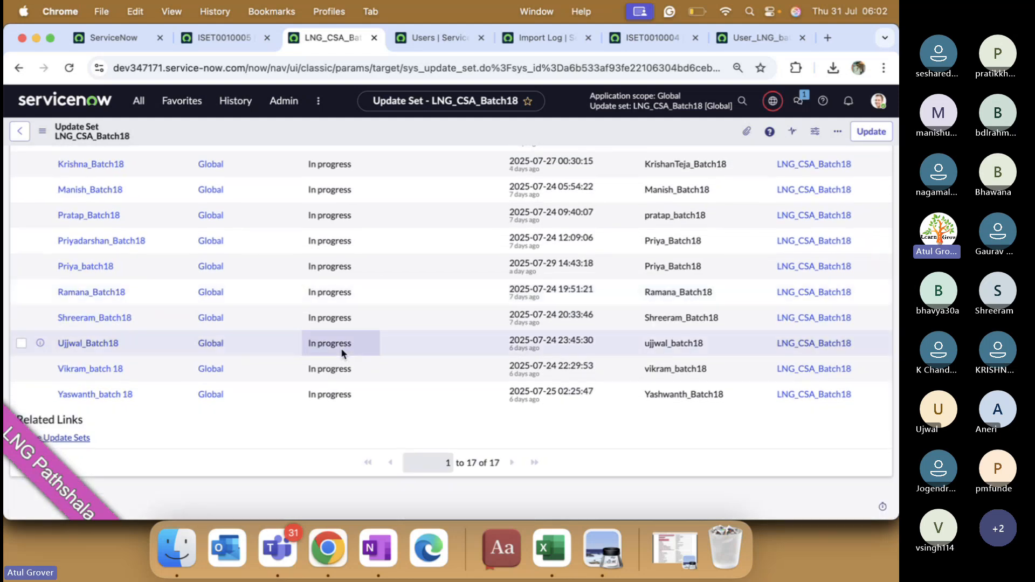
scroll(341, 348, "up", 15)
scroll(345, 328, "down", 5)
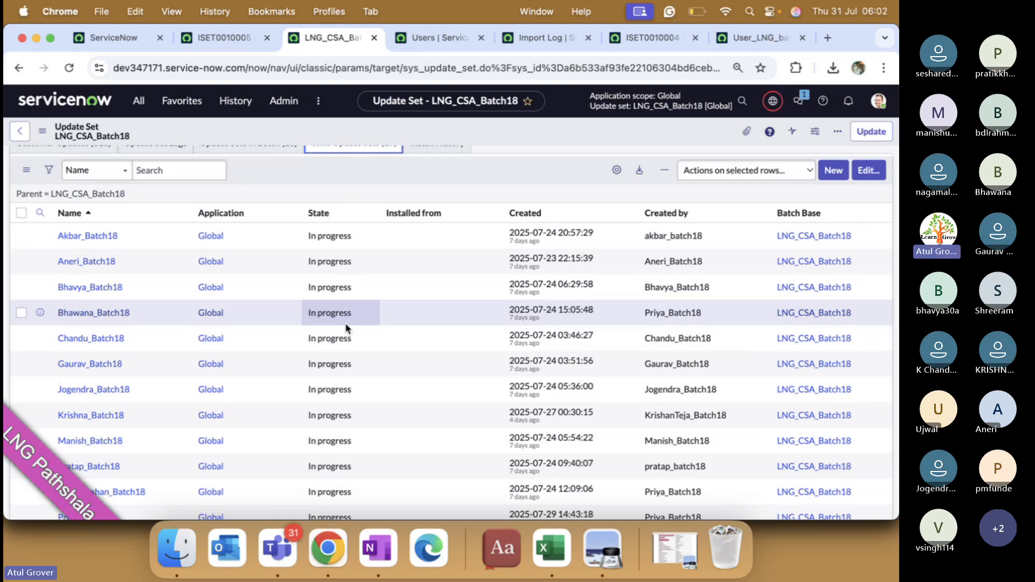
Step: Open the first child update set in a new tab, scroll its 237 customer updates, then return
left_click(102, 236, "super")
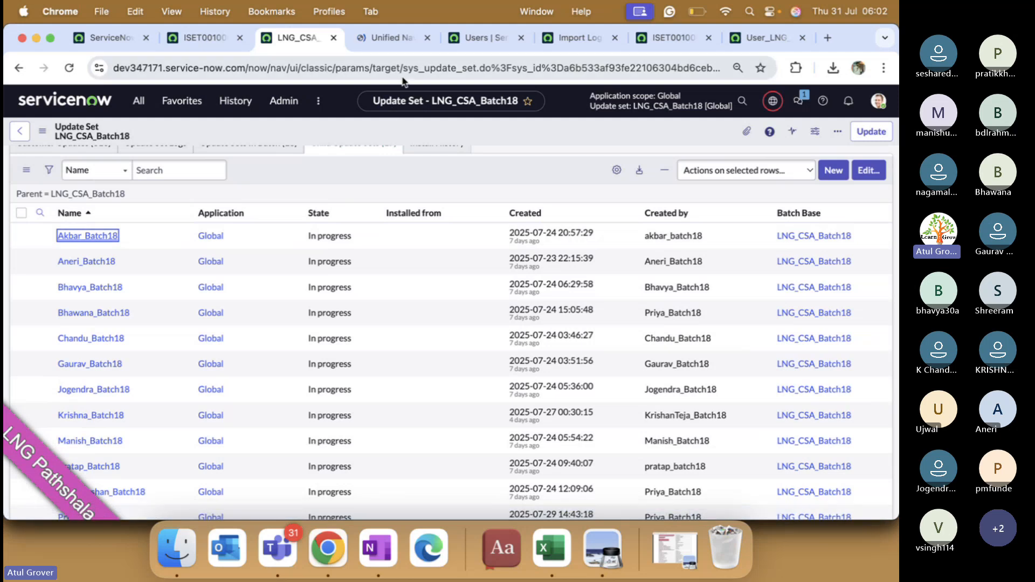
left_click(388, 36)
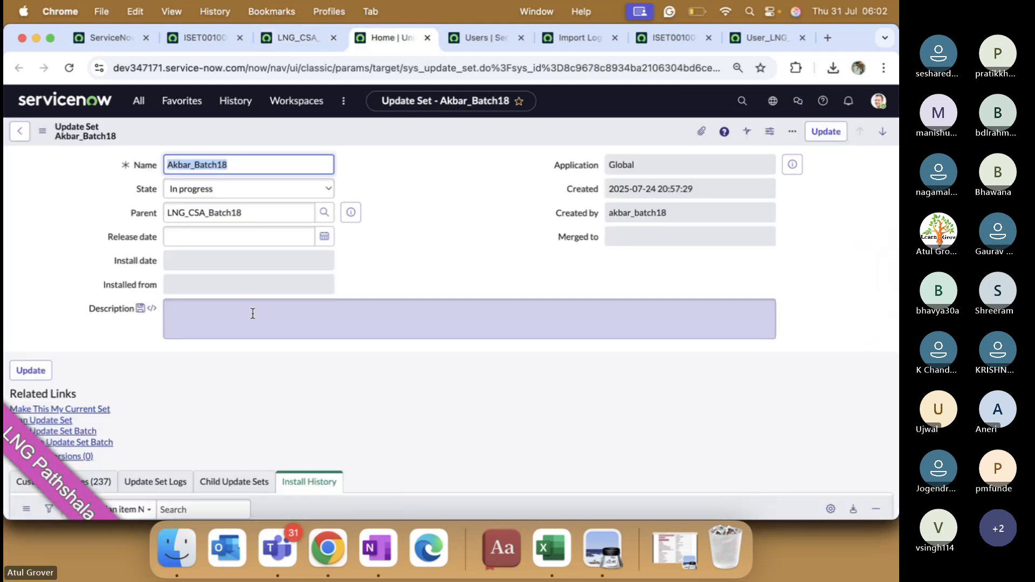
scroll(252, 312, "down", 2)
scroll(253, 318, "down", 5)
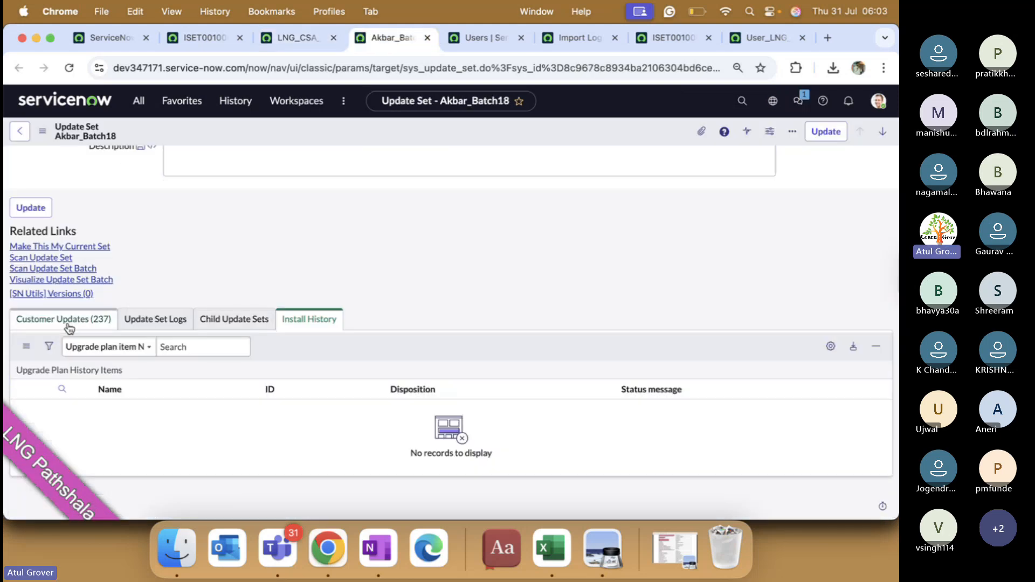
left_click(64, 321)
scroll(338, 395, "down", 5)
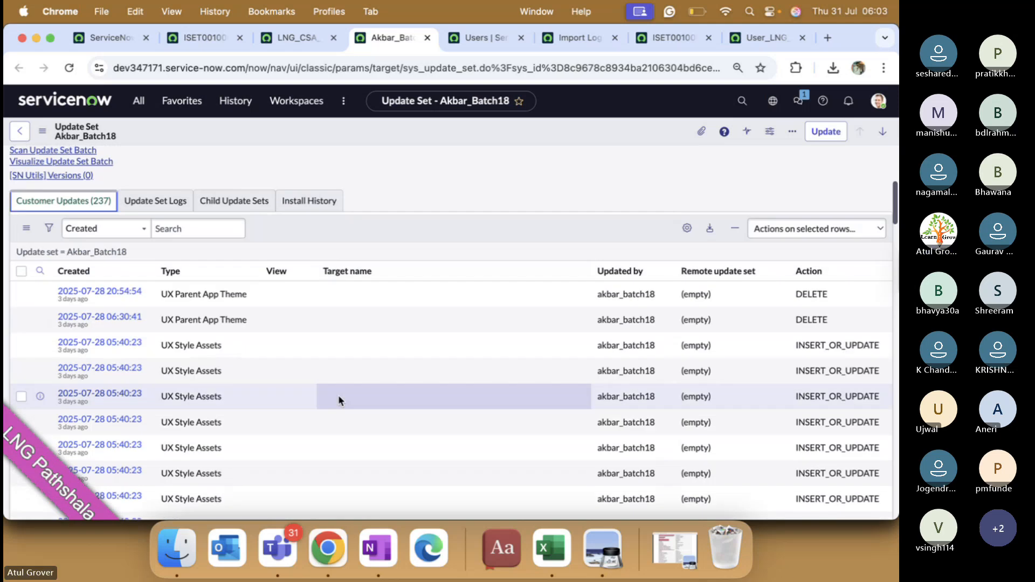
scroll(261, 317, "down", 10)
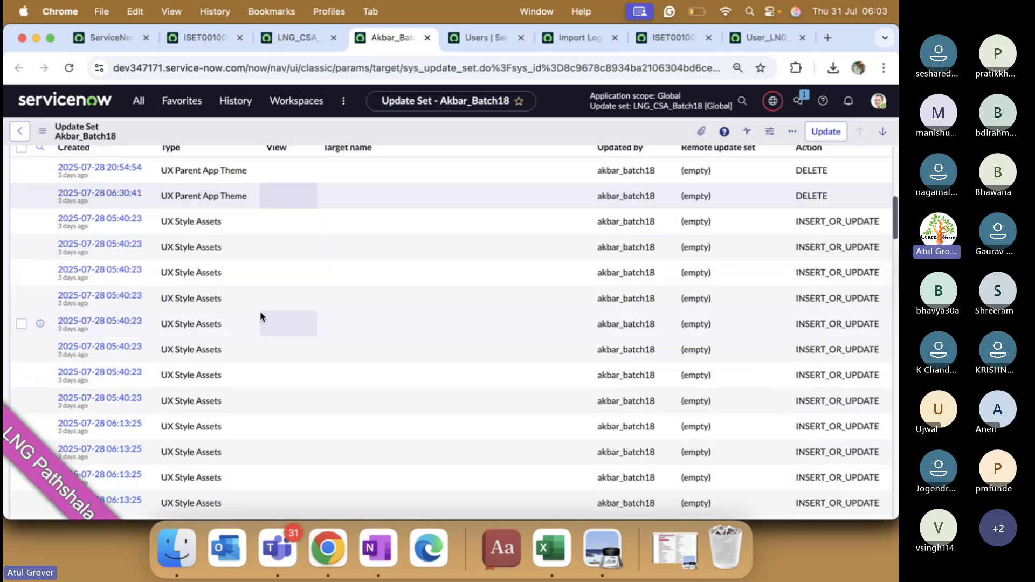
scroll(261, 315, "down", 15)
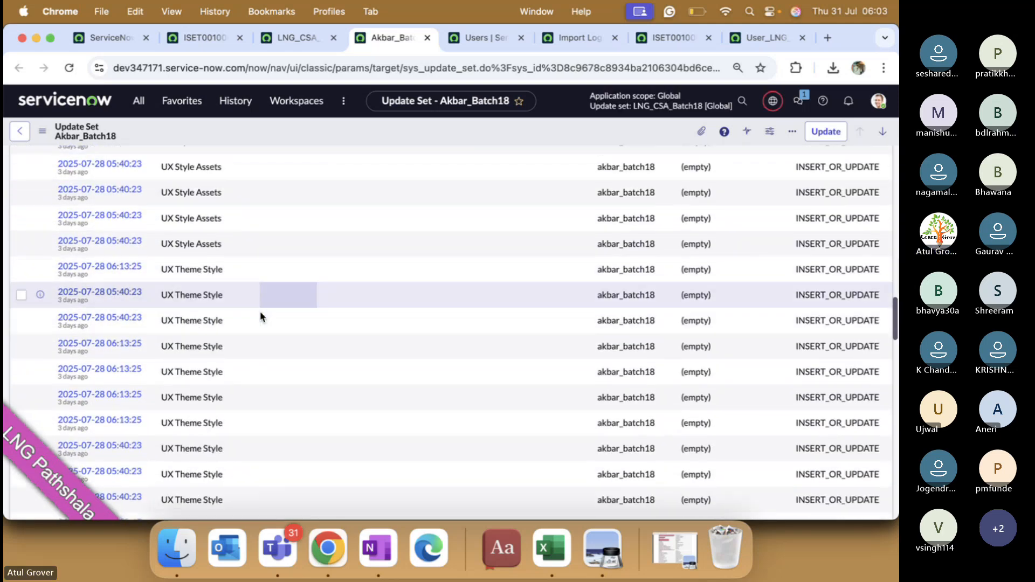
scroll(260, 311, "down", 4)
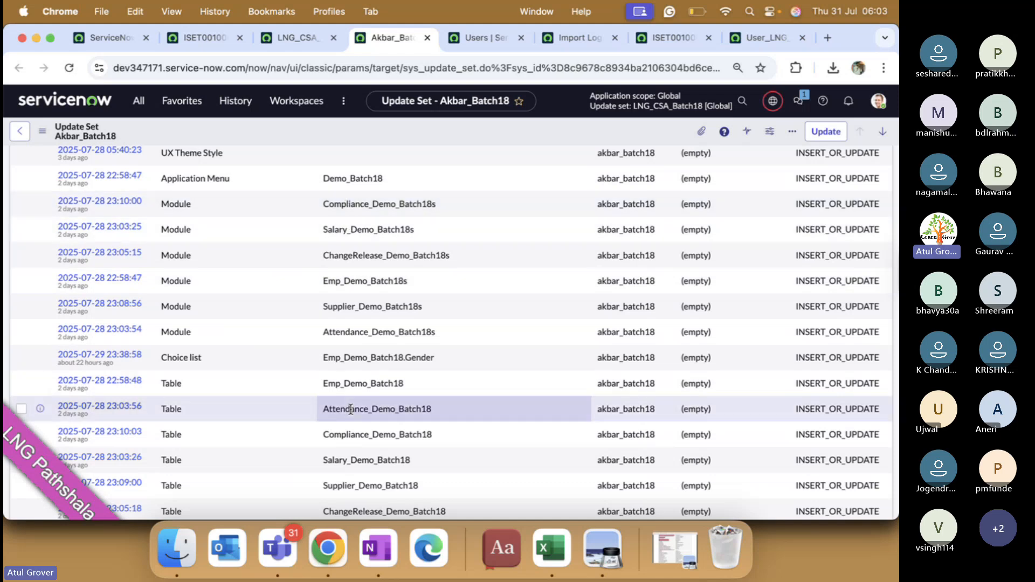
scroll(341, 404, "up", 10)
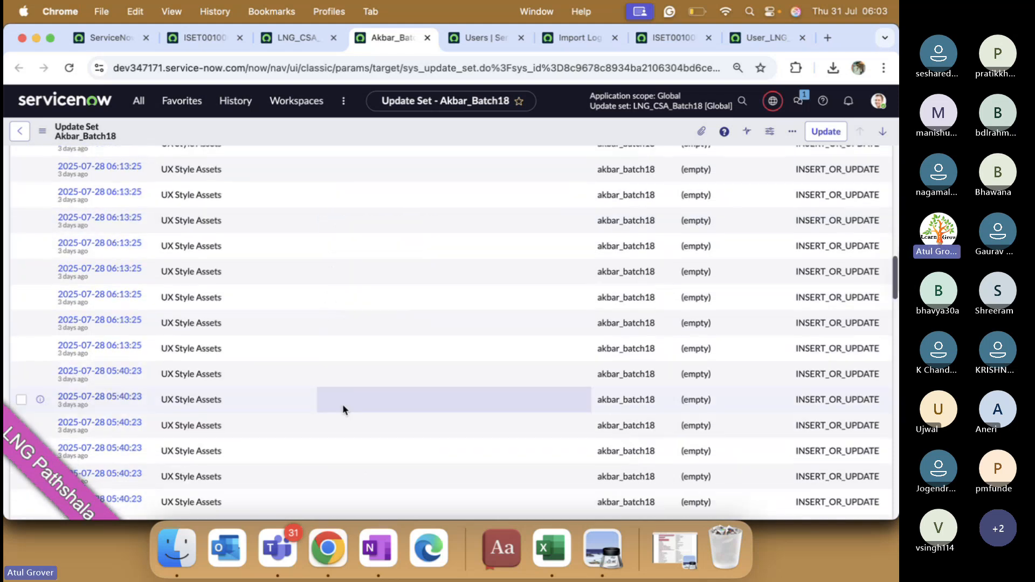
left_click(27, 135)
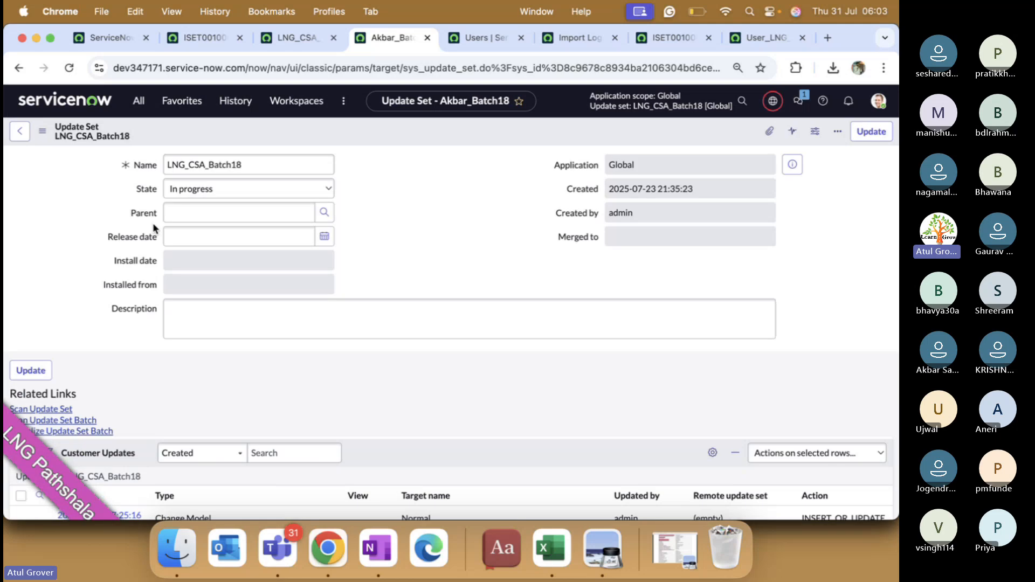
scroll(153, 222, "down", 5)
Step: Open the second, third and fourth child update sets in new tabs and scroll through the second
left_click(356, 184)
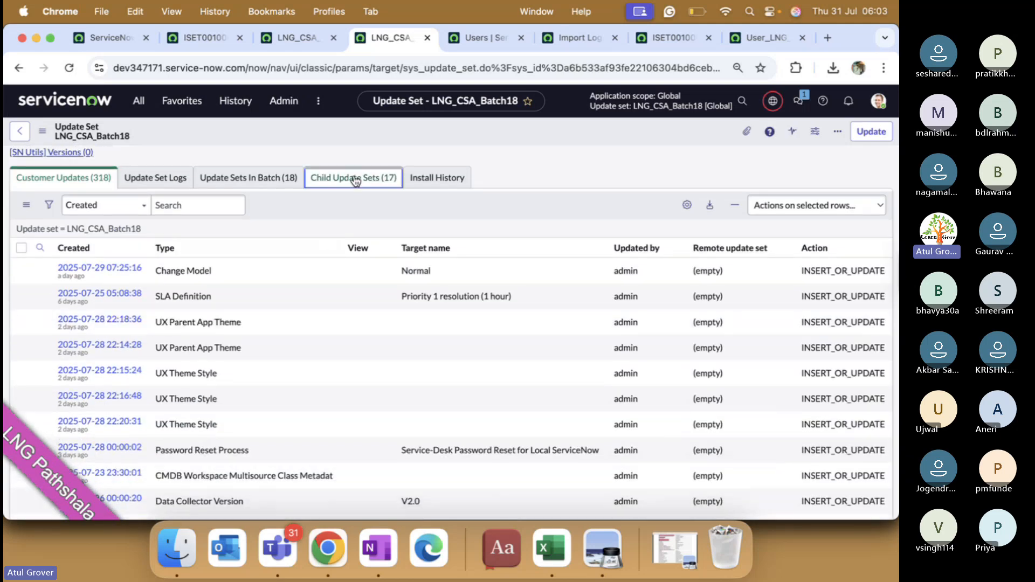
left_click(92, 298, "super")
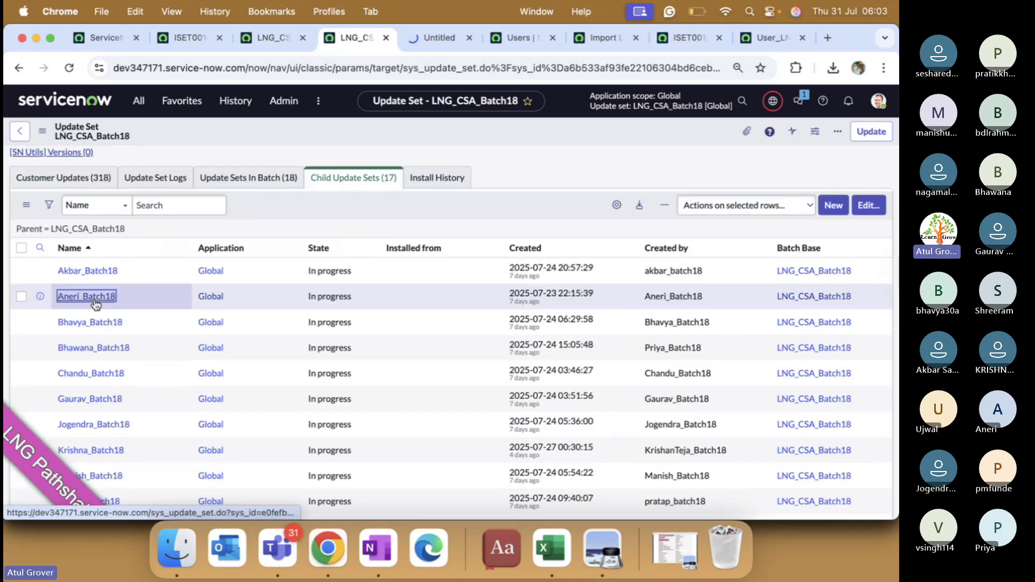
left_click(97, 323, "super")
left_click(102, 350, "super")
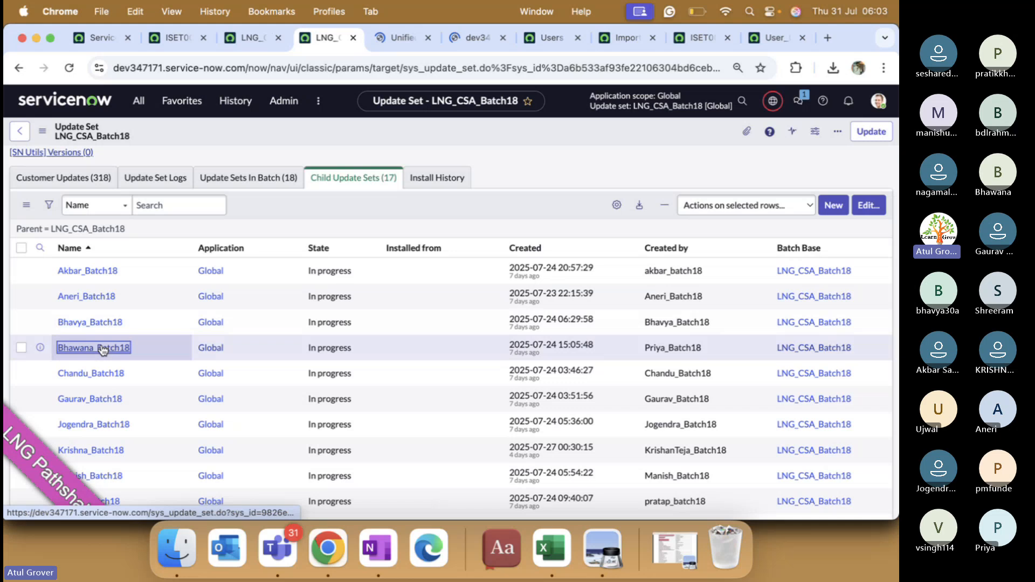
left_click(356, 39)
scroll(321, 322, "down", 5)
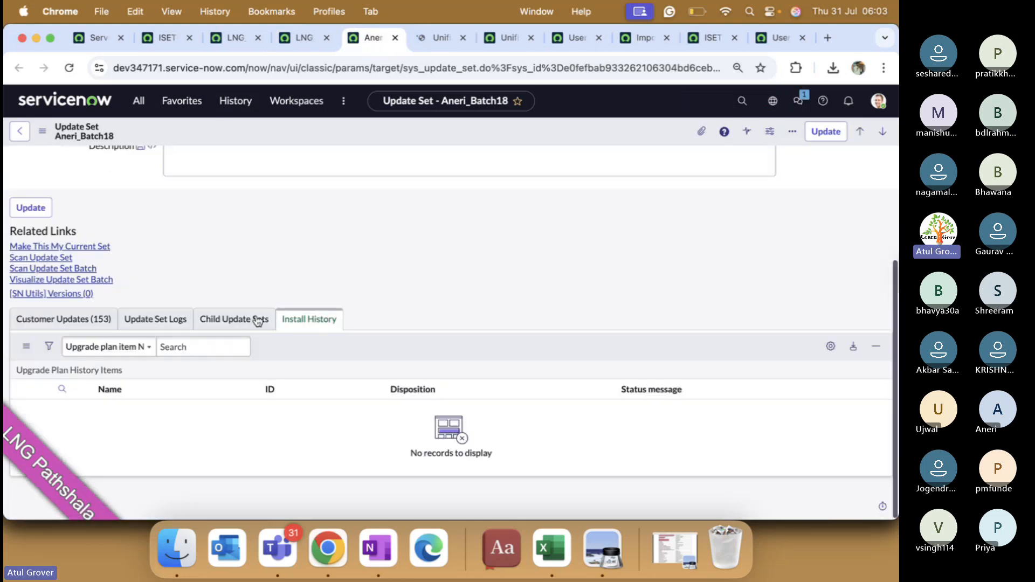
scroll(326, 333, "down", 6)
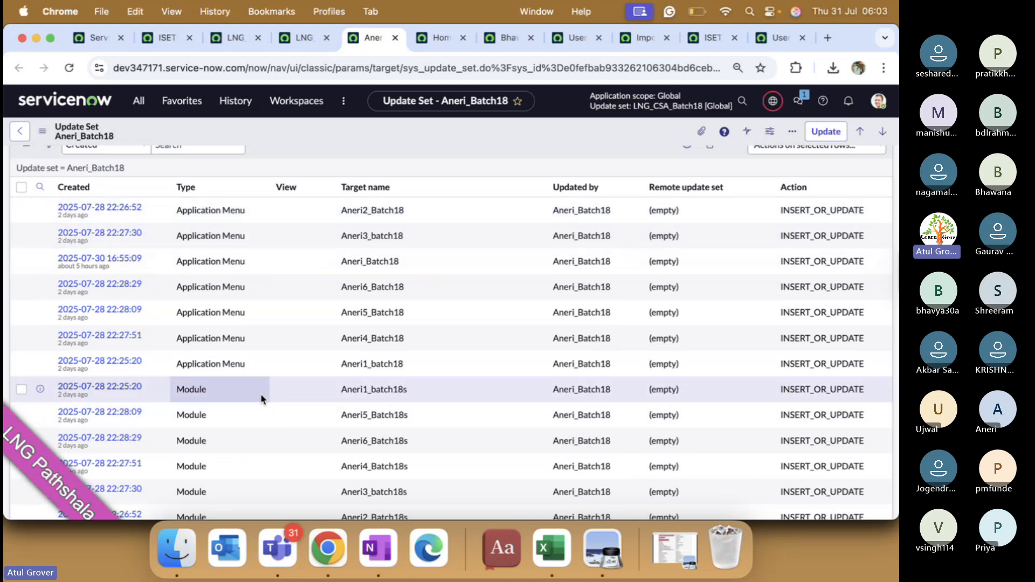
scroll(261, 398, "down", 10)
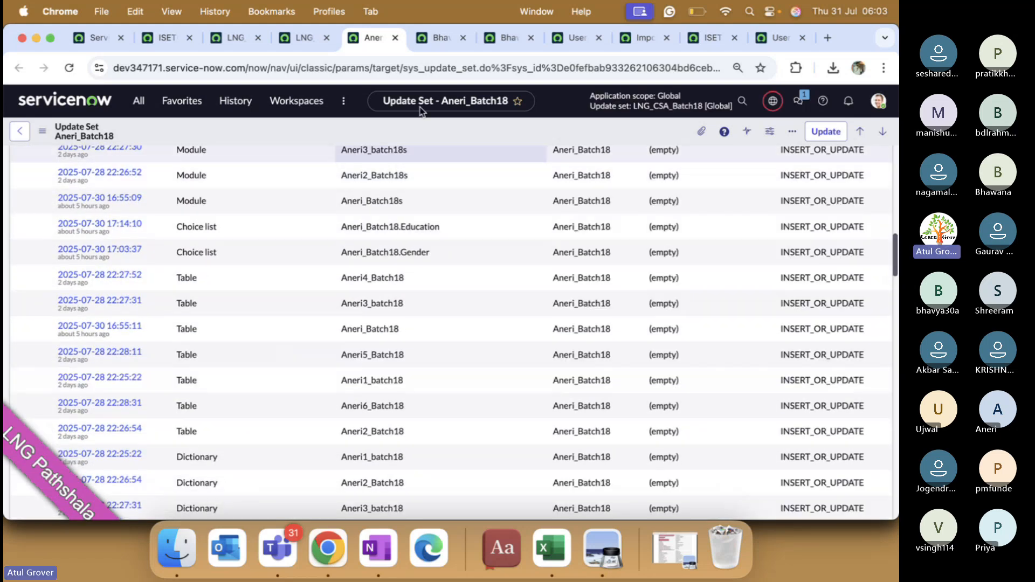
Step: Review the third and fourth child sets' customer updates, then return to the parent's child update set list
left_click(456, 37)
scroll(302, 306, "down", 3)
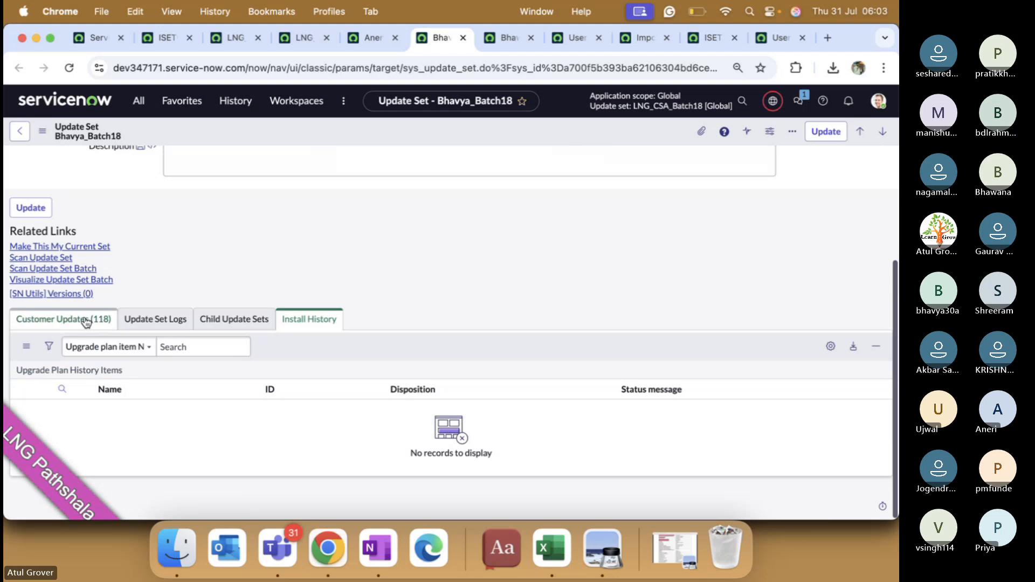
left_click(64, 319)
scroll(274, 299, "down", 3)
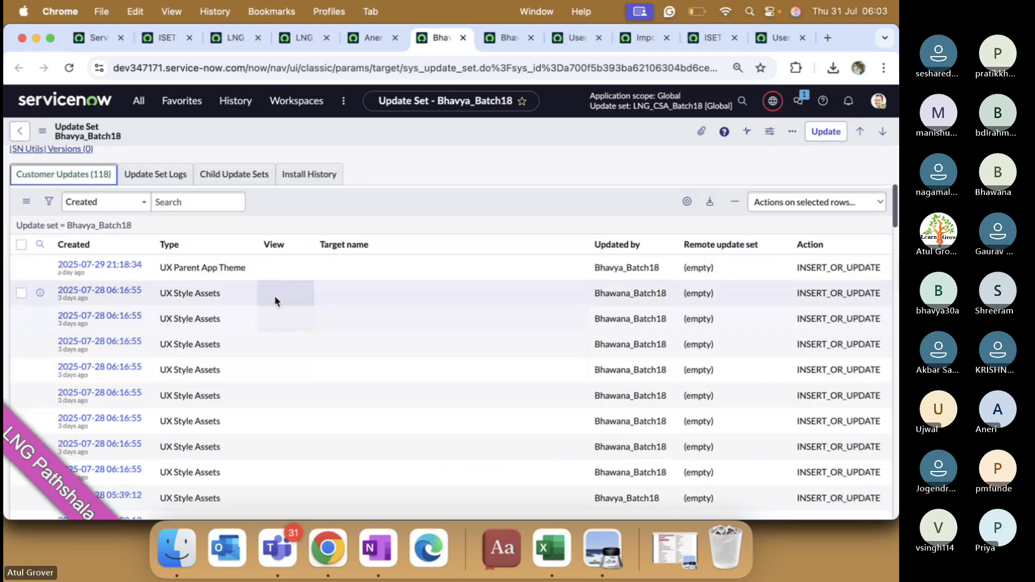
scroll(272, 296, "down", 10)
scroll(270, 295, "down", 5)
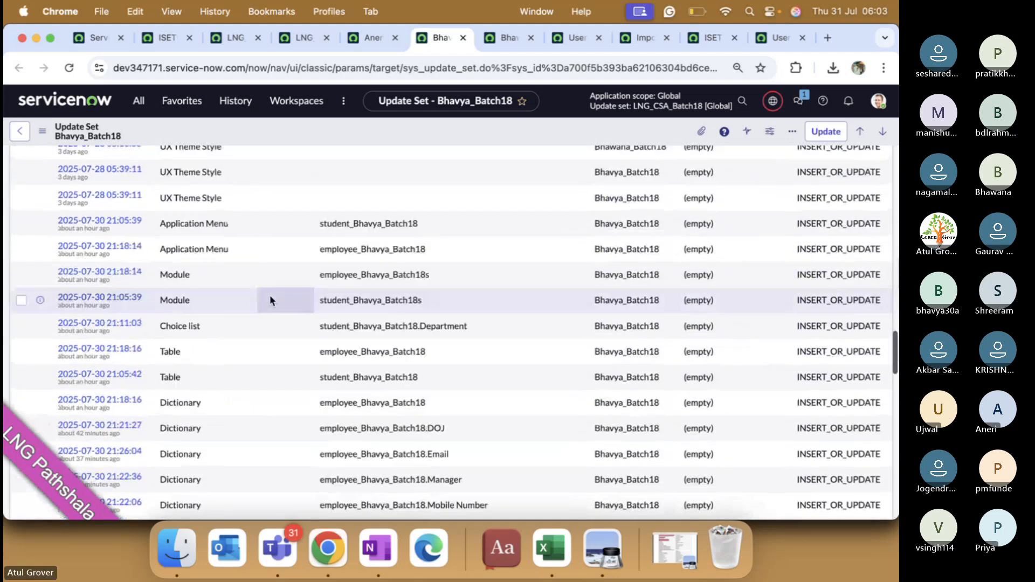
left_click(501, 37)
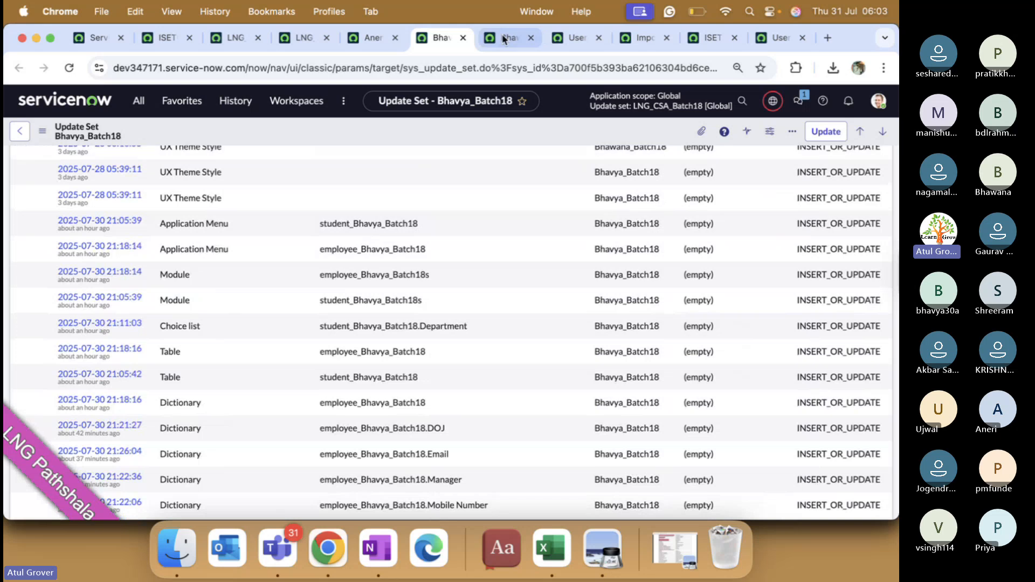
scroll(105, 286, "down", 3)
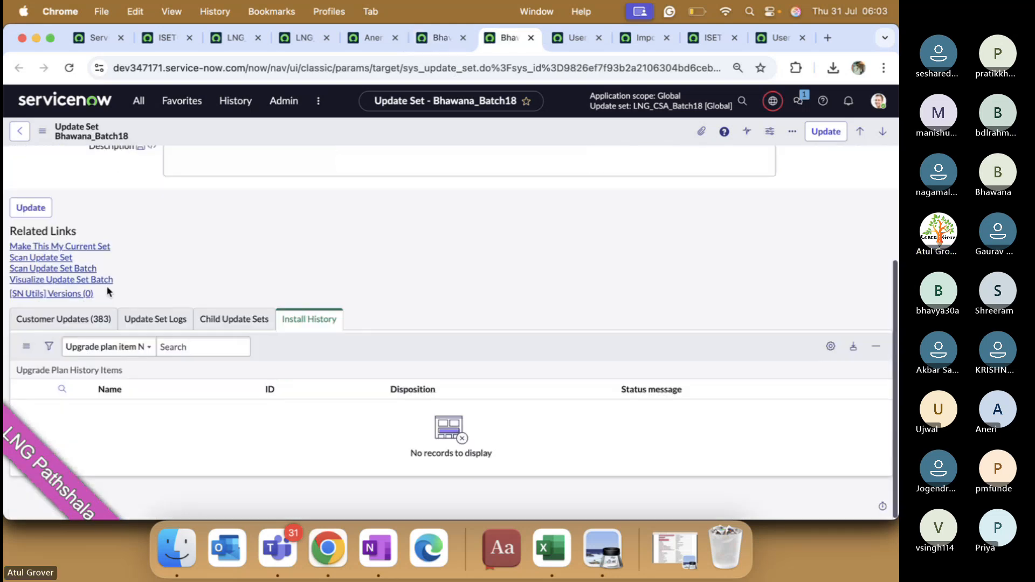
left_click(102, 319)
scroll(286, 323, "down", 5)
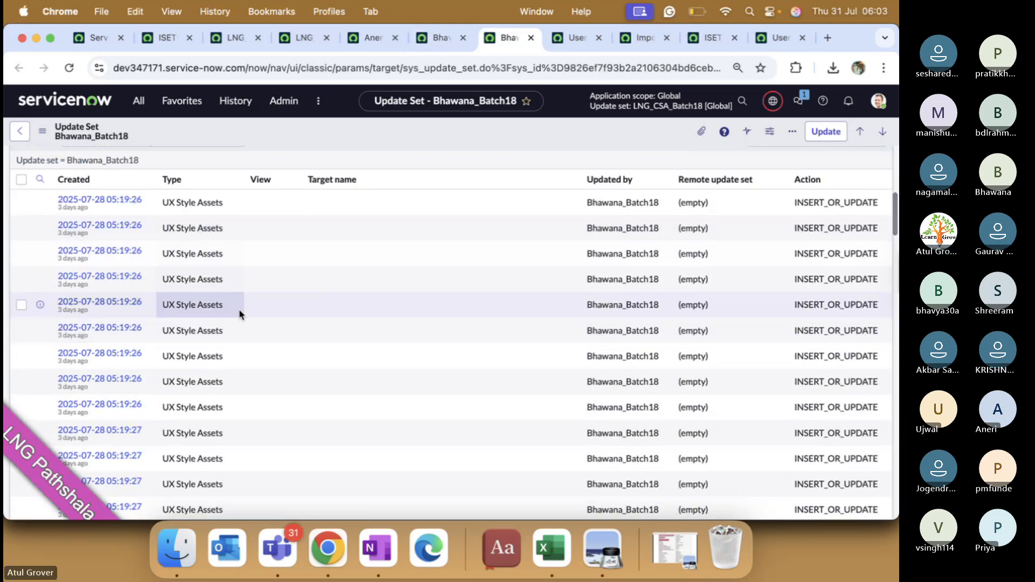
scroll(238, 312, "down", 5)
scroll(239, 315, "down", 10)
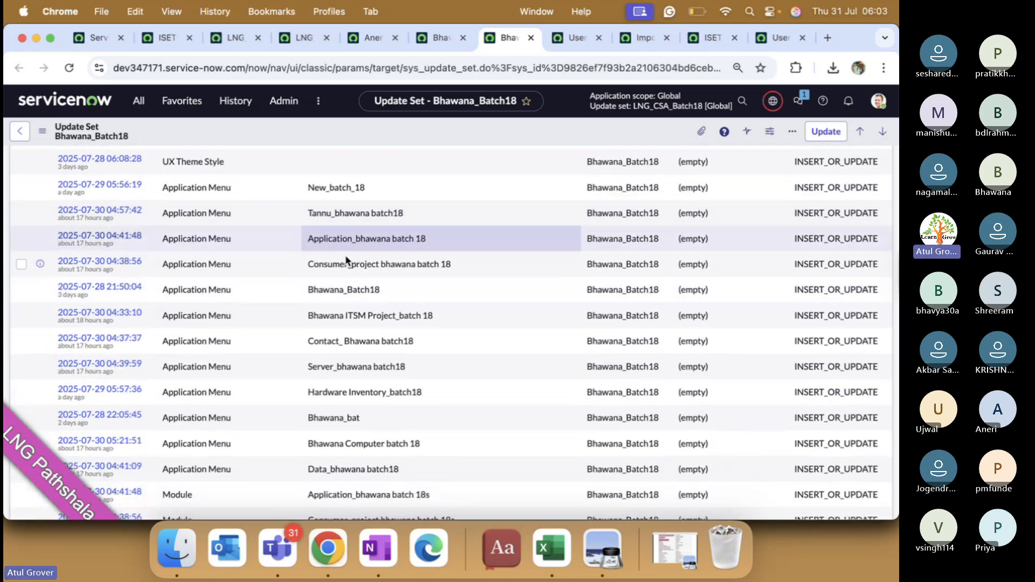
left_click(250, 42)
scroll(185, 284, "down", 2)
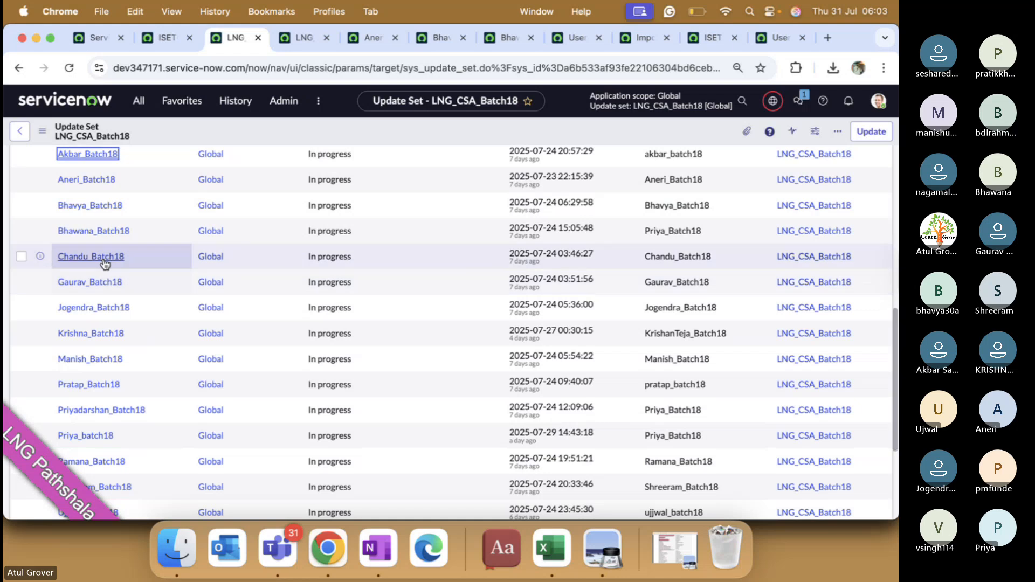
Step: Close the browser tabs of the update sets already reviewed
left_click(327, 38)
left_click(326, 38)
left_click(326, 38)
left_click(326, 37)
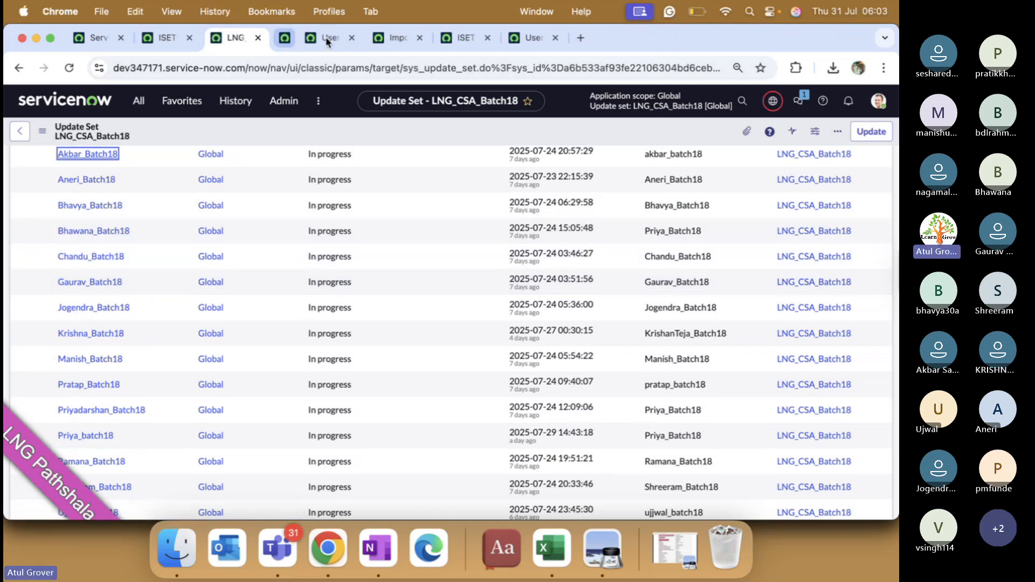
left_click(326, 38)
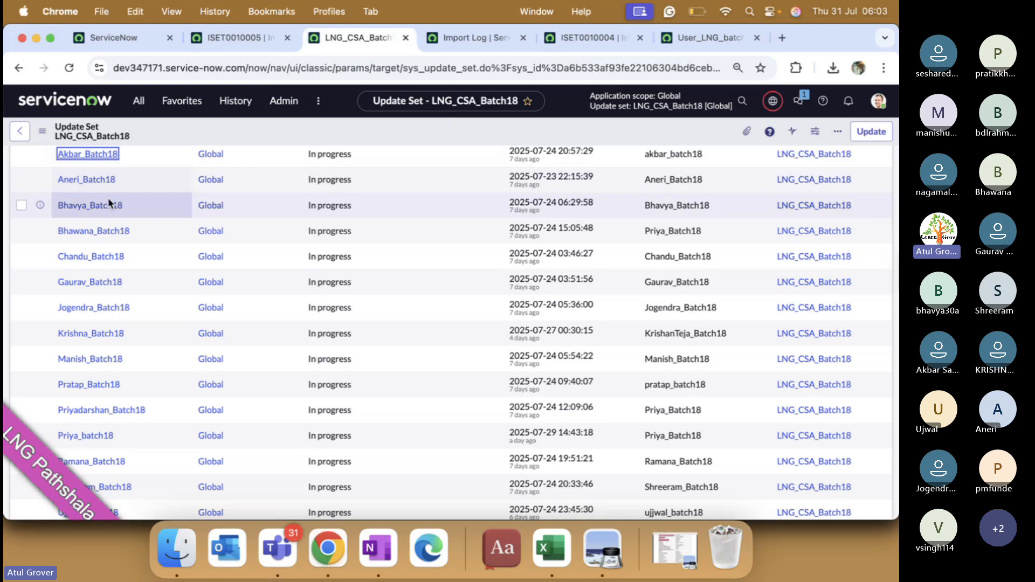
Step: Open the fifth through eighth LNG_CSA_Batch18 child update sets in background tabs
left_click(103, 257, "super")
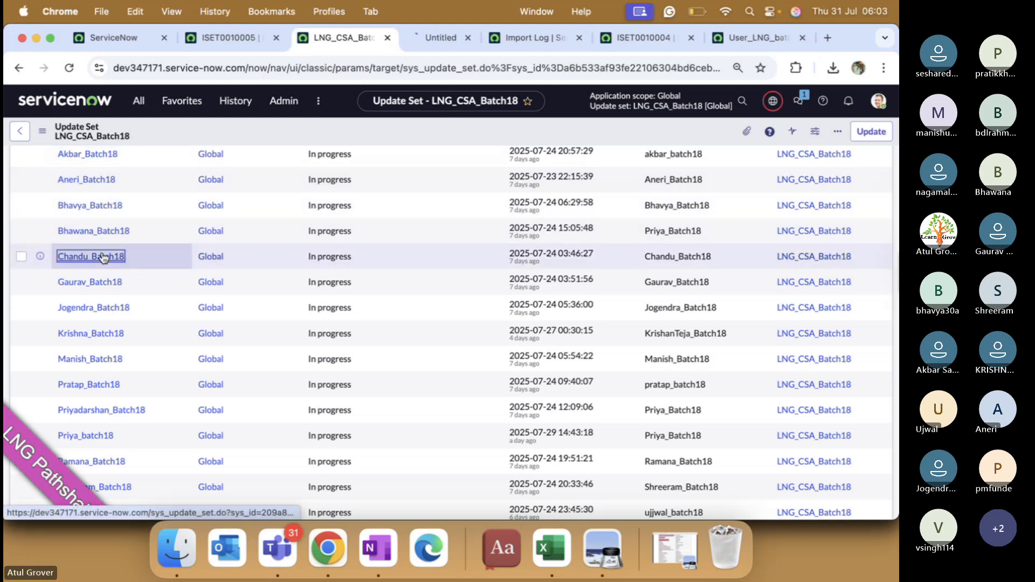
left_click(102, 288, "super")
left_click(103, 307, "super")
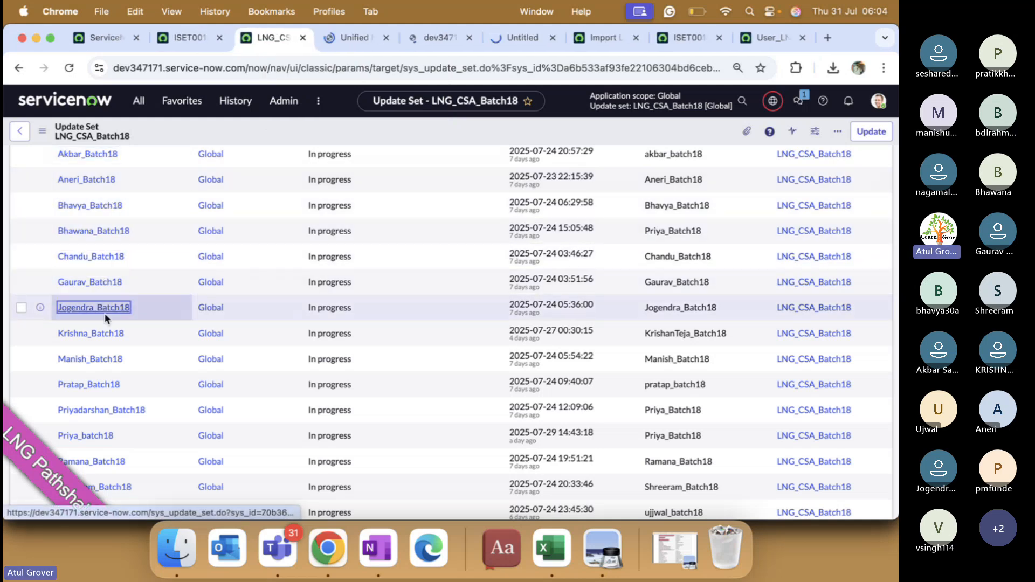
left_click(106, 333, "super")
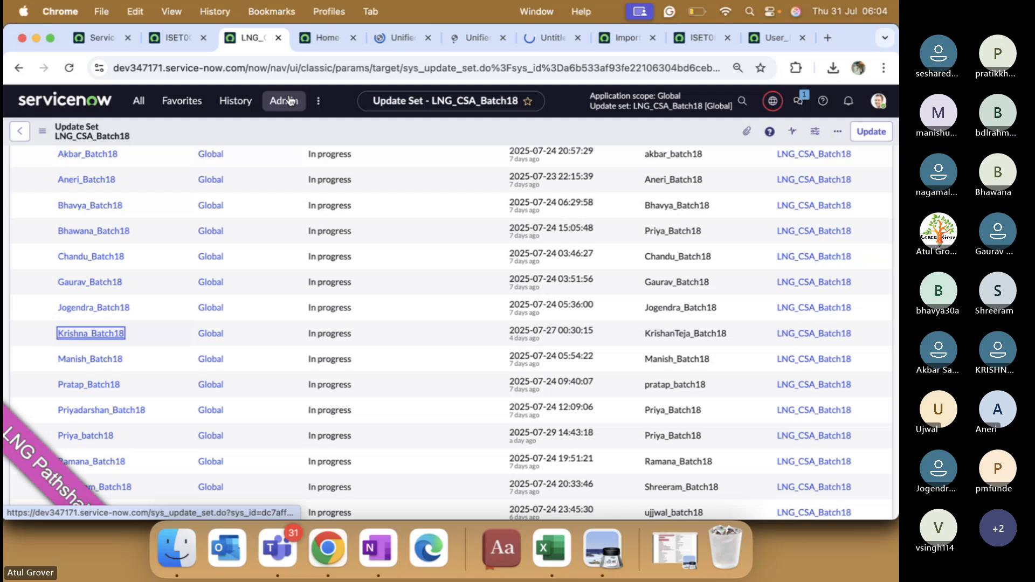
Step: Review the fifth, sixth, seventh and eighth child update set records in turn
left_click(320, 38)
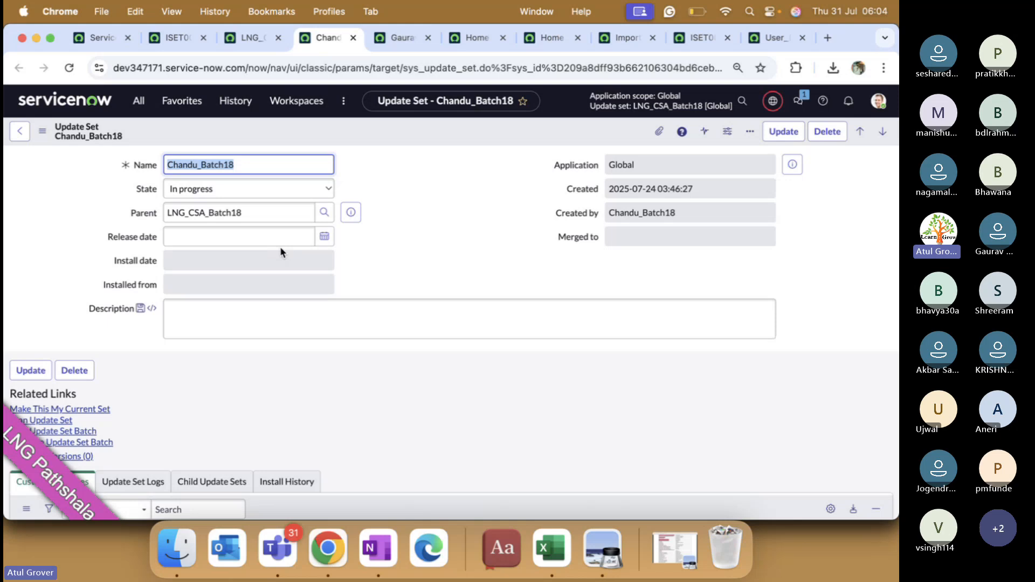
scroll(280, 247, "down", 3)
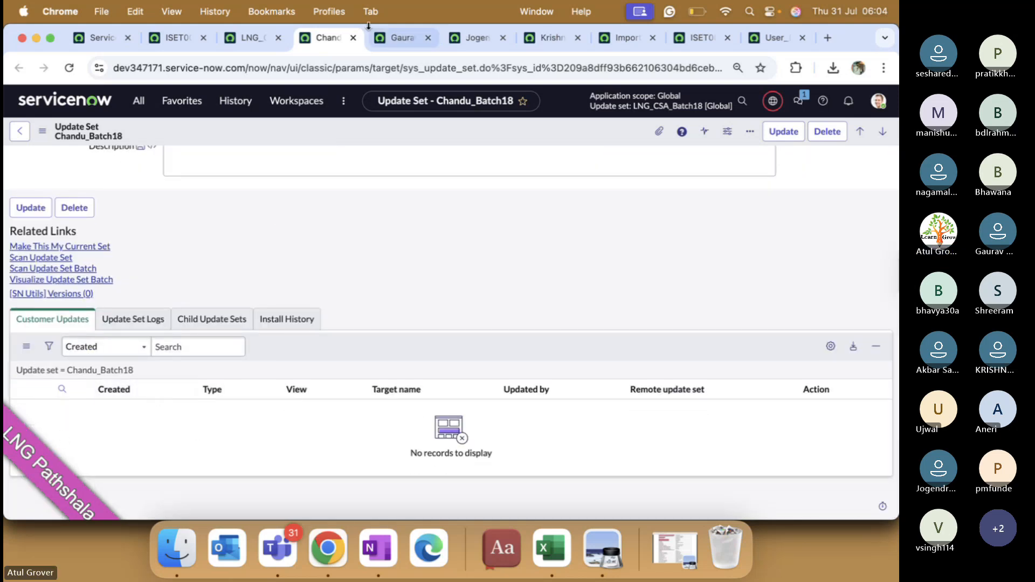
left_click(399, 37)
scroll(232, 294, "down", 10)
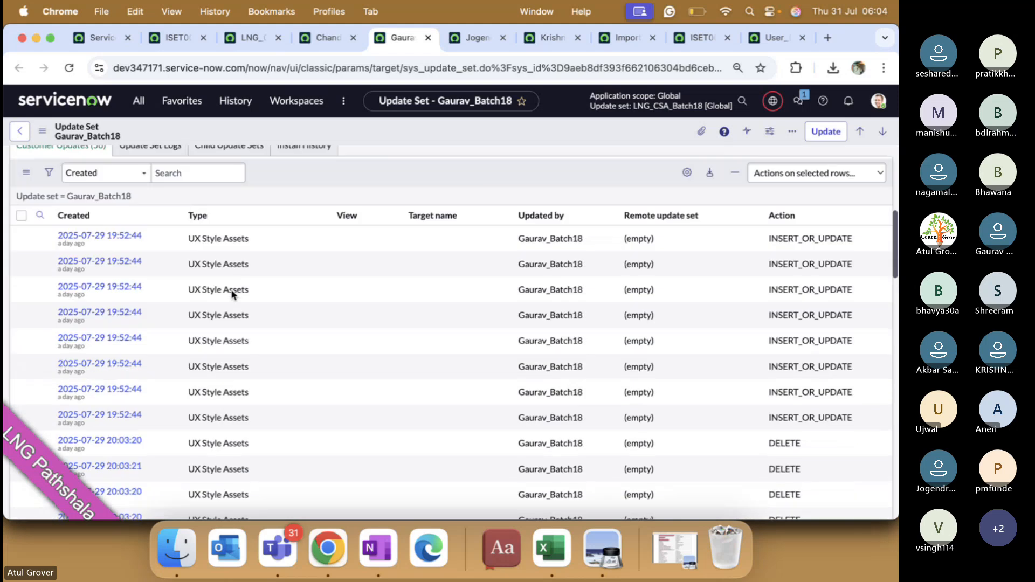
scroll(232, 291, "down", 15)
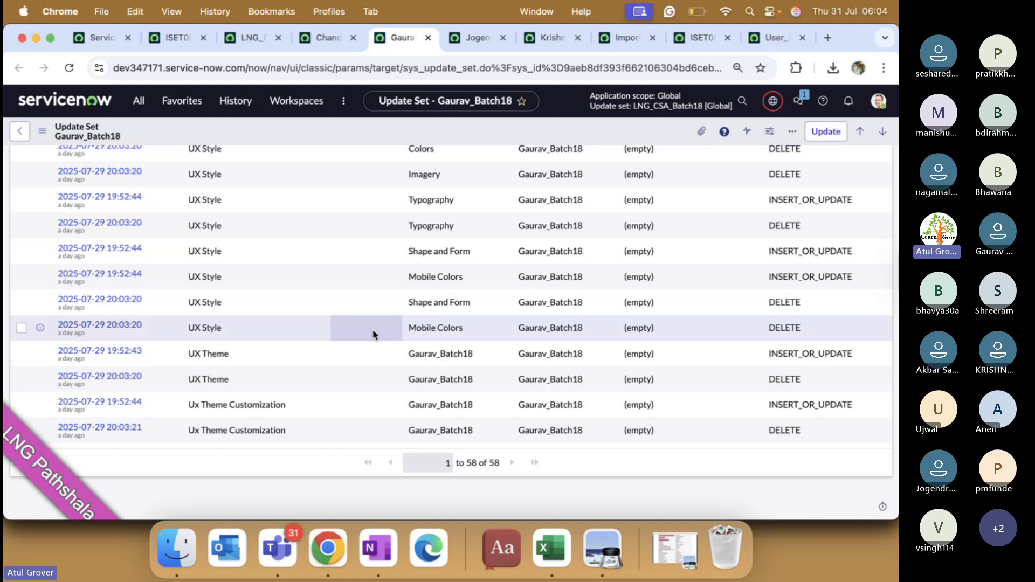
scroll(373, 334, "up", 10)
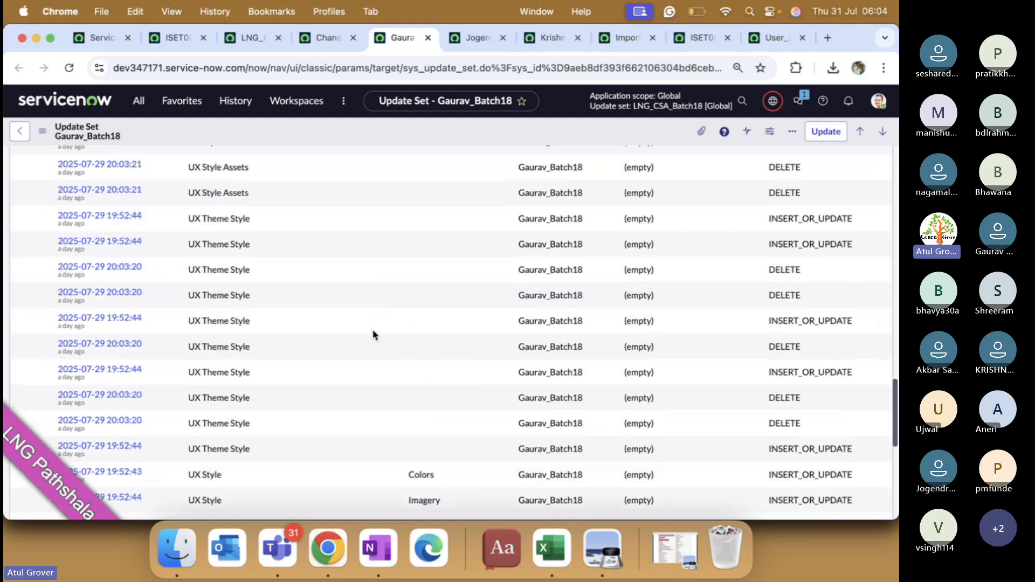
scroll(374, 335, "up", 10)
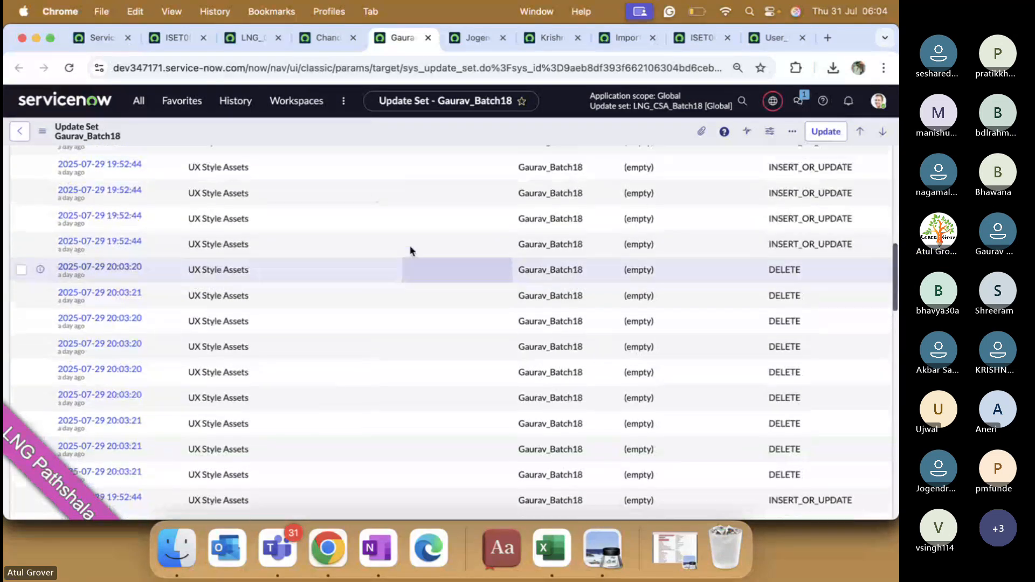
left_click(469, 44)
scroll(358, 212, "down", 5)
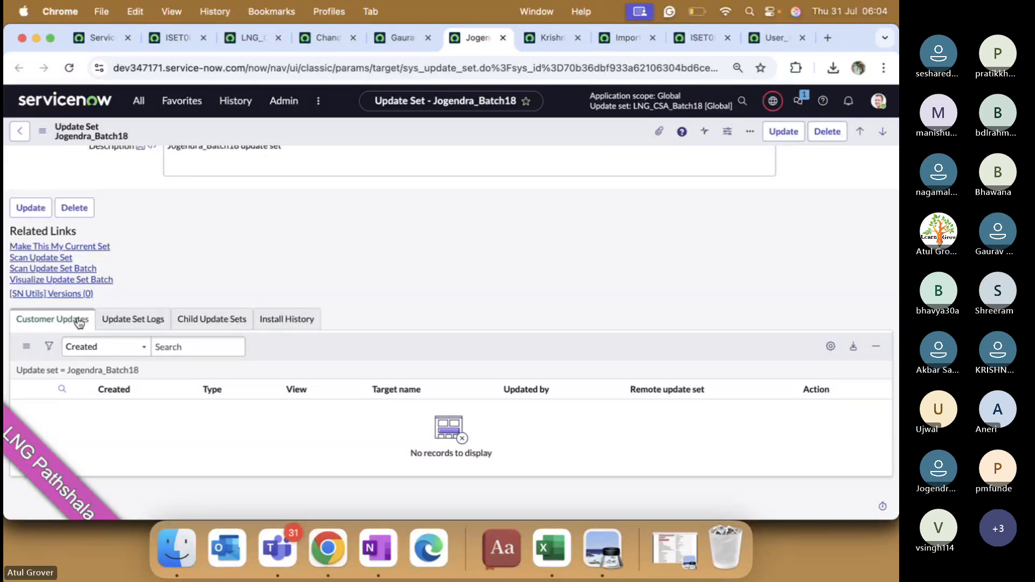
left_click(548, 40)
scroll(296, 331, "down", 15)
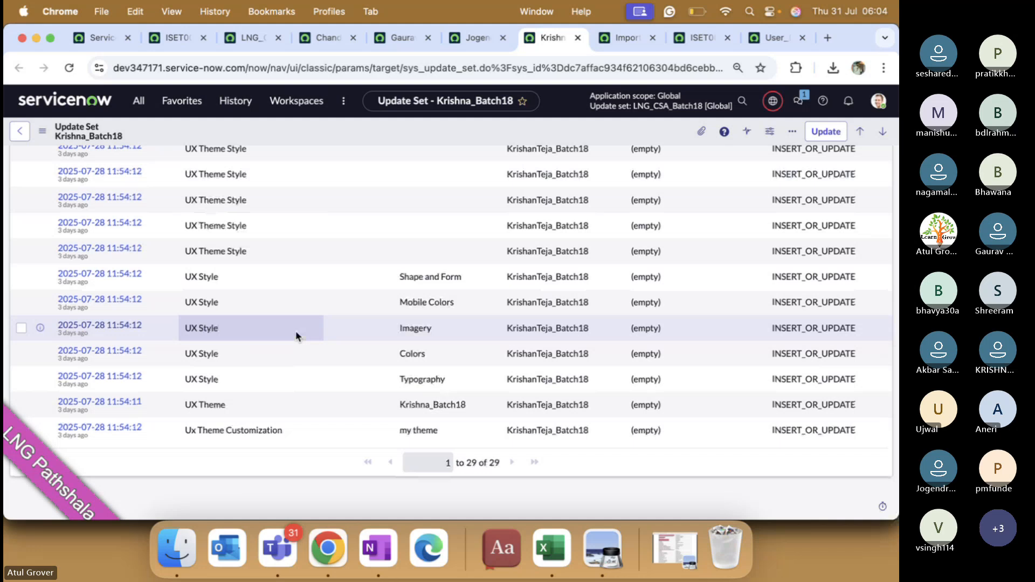
Step: Return to the LNG_CSA_Batch18 child list and close the four reviewed update set tabs
left_click(259, 38)
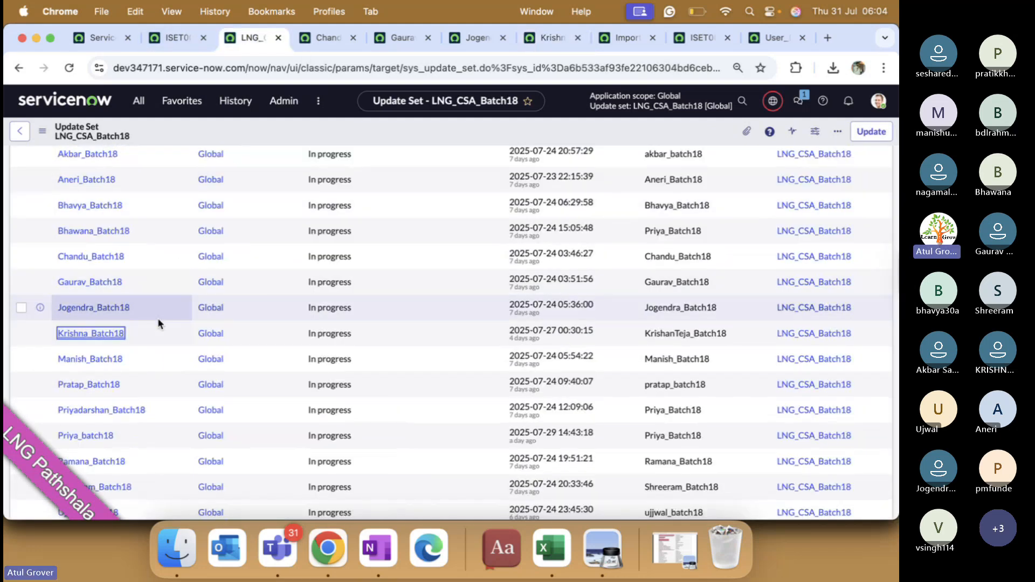
left_click(354, 38)
left_click(353, 37)
left_click(353, 38)
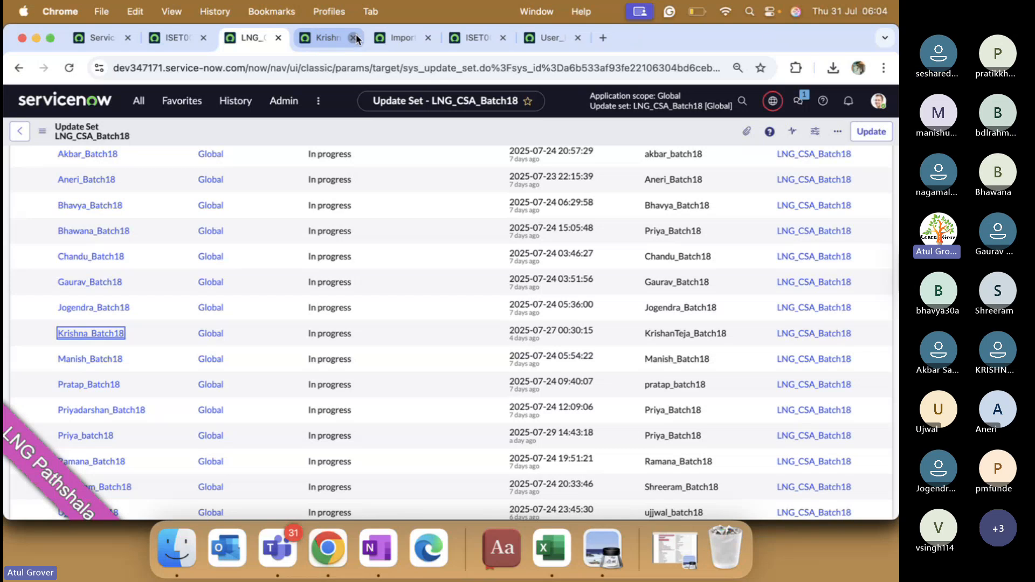
left_click(353, 37)
Step: Open the ninth through thirteenth child update sets in background tabs
scroll(153, 344, "down", 2)
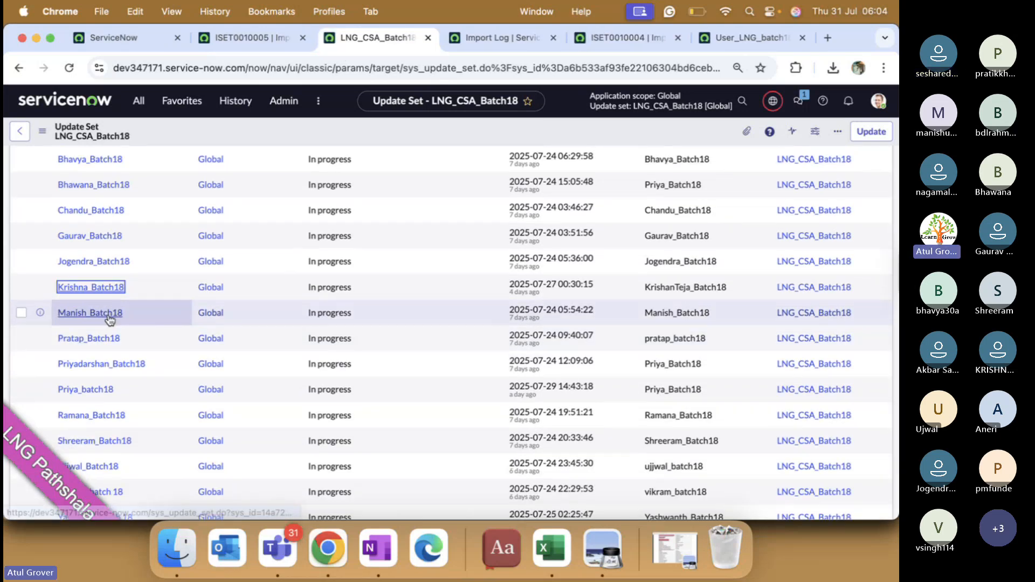
left_click(108, 315, "super")
left_click(102, 338, "super")
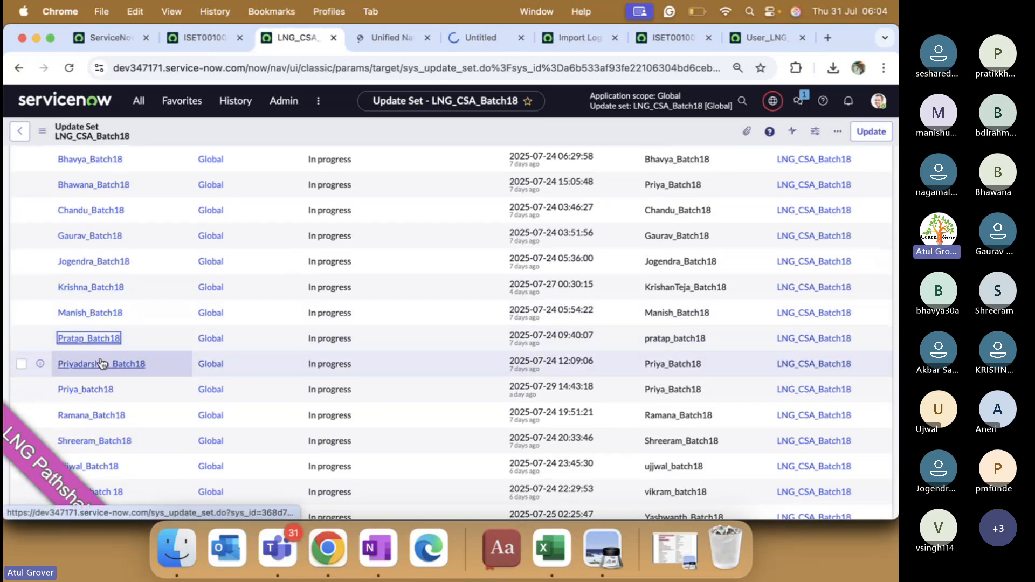
left_click(102, 364, "super")
left_click(87, 390, "super")
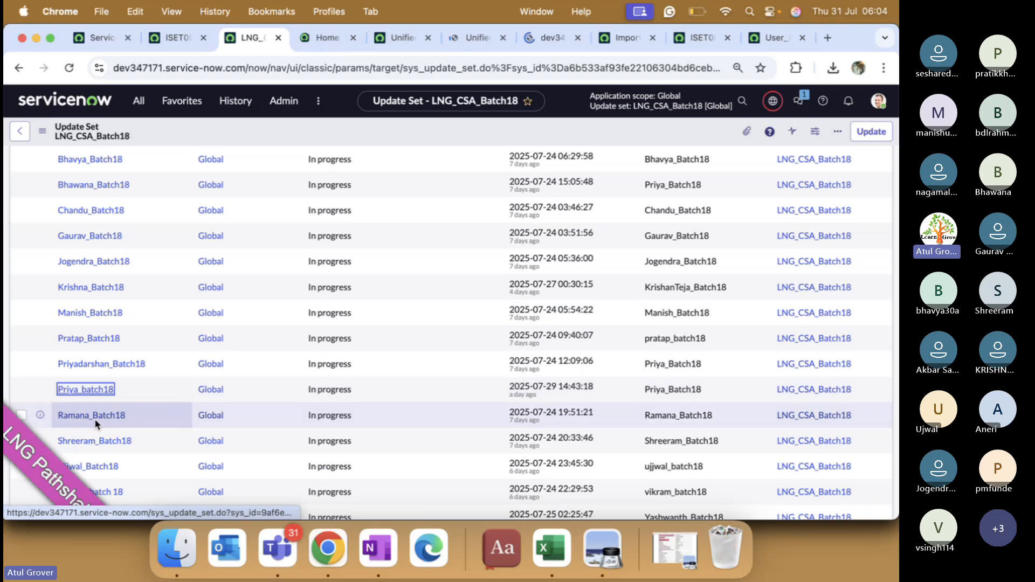
left_click(95, 418, "super")
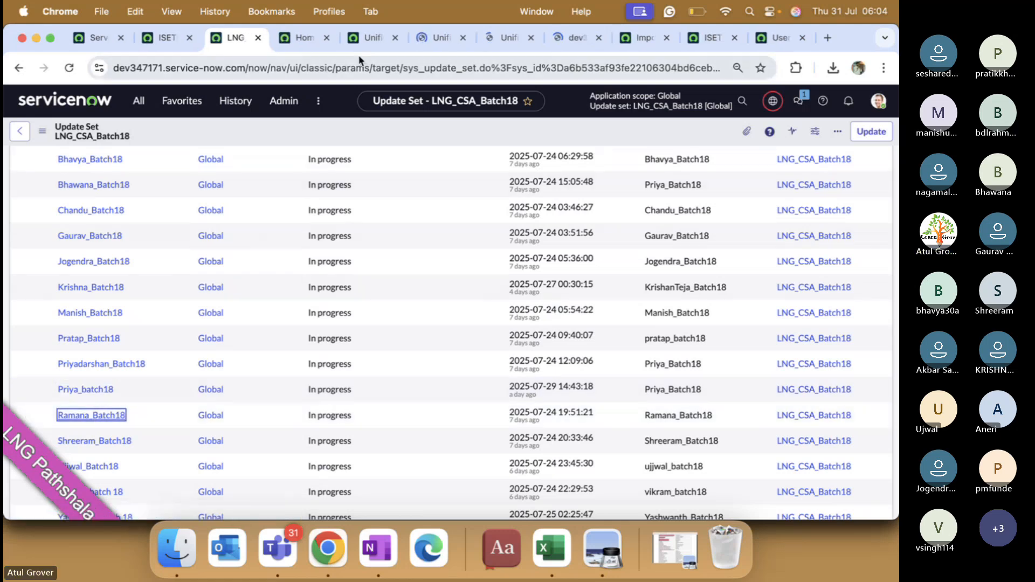
Step: Scroll through the ninth child update set record and its customer updates
left_click(303, 38)
scroll(289, 261, "down", 1)
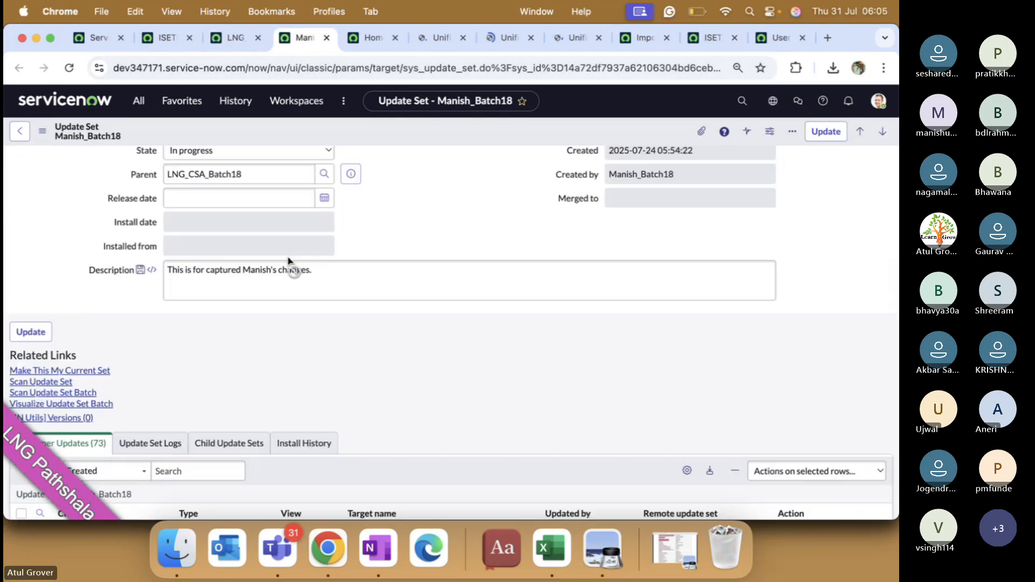
scroll(289, 261, "down", 6)
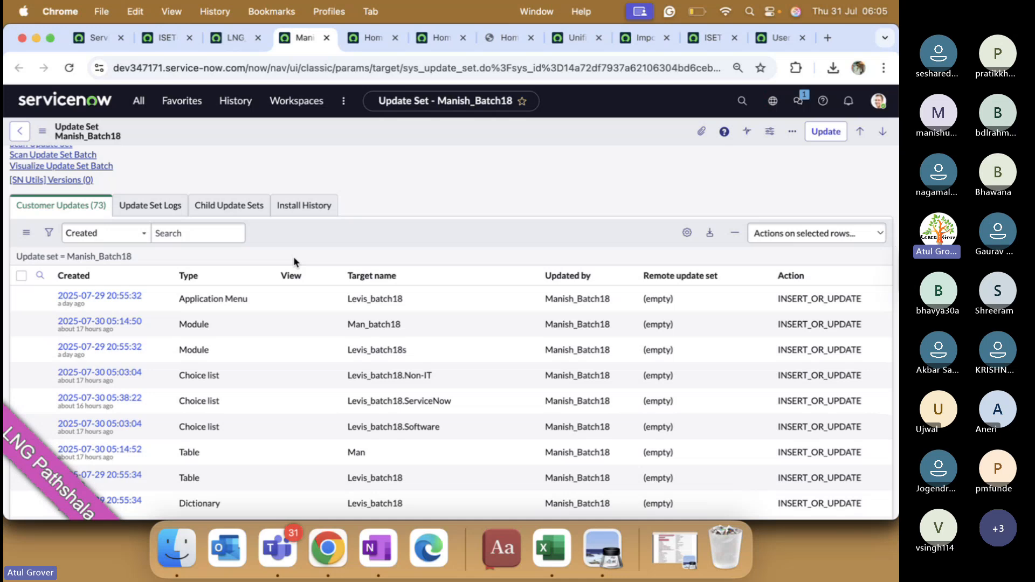
scroll(330, 320, "down", 4)
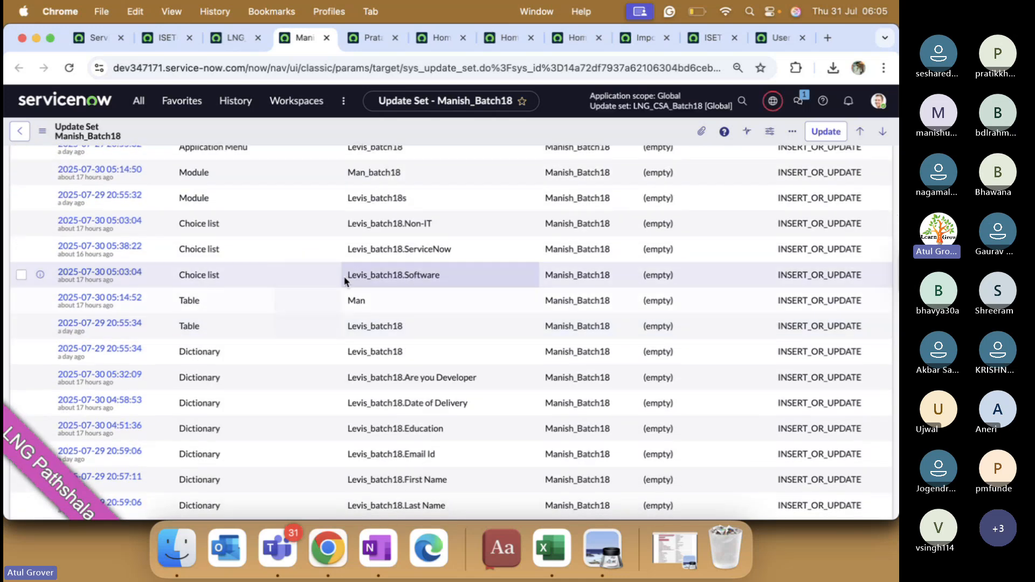
scroll(341, 280, "up", 2)
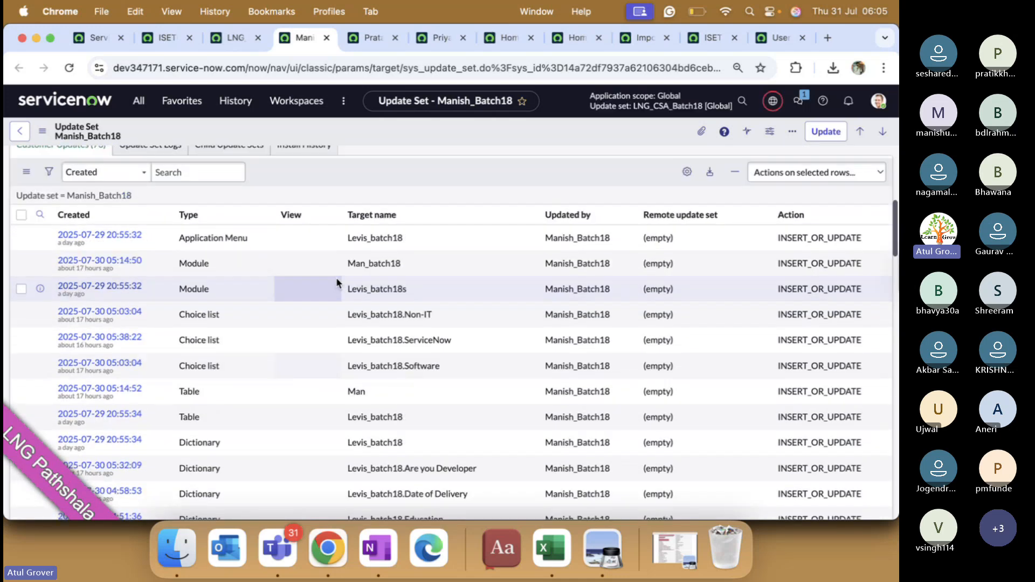
scroll(335, 277, "up", 3)
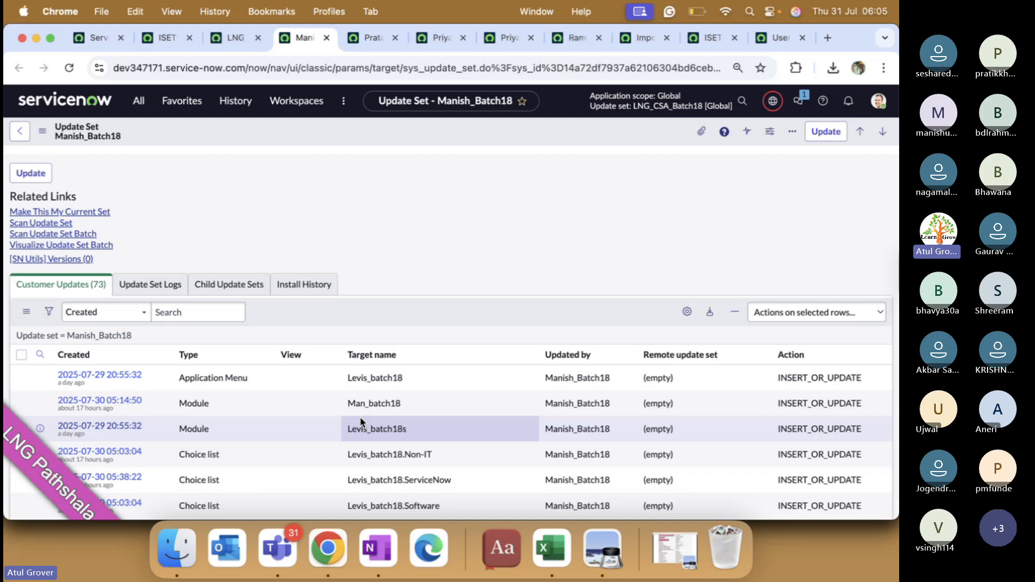
Step: Scroll through Pratap_Batch18's customer updates, then view the Priyadarshan_Batch18 record
left_click(366, 37)
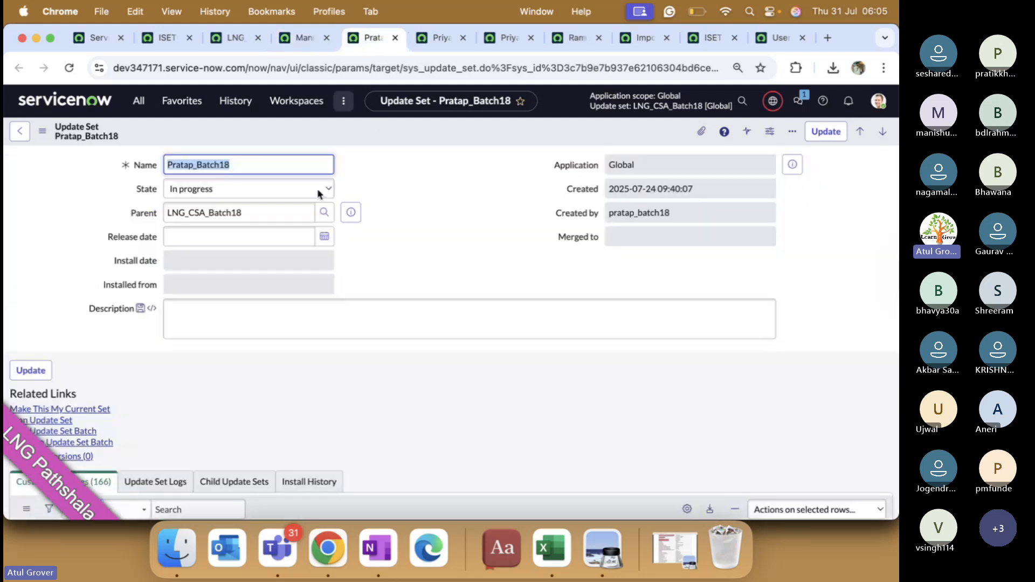
scroll(318, 193, "down", 6)
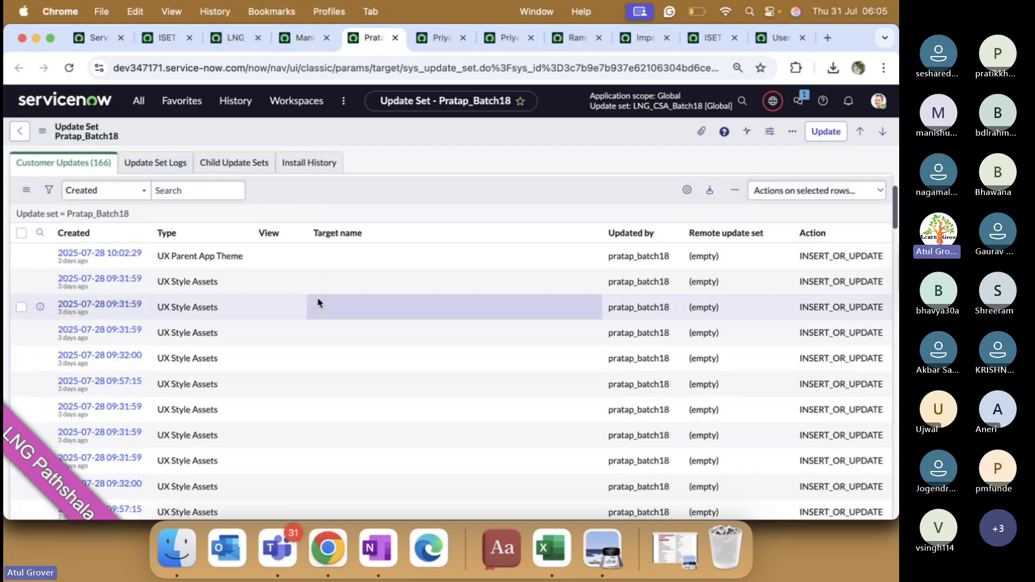
scroll(318, 302, "down", 5)
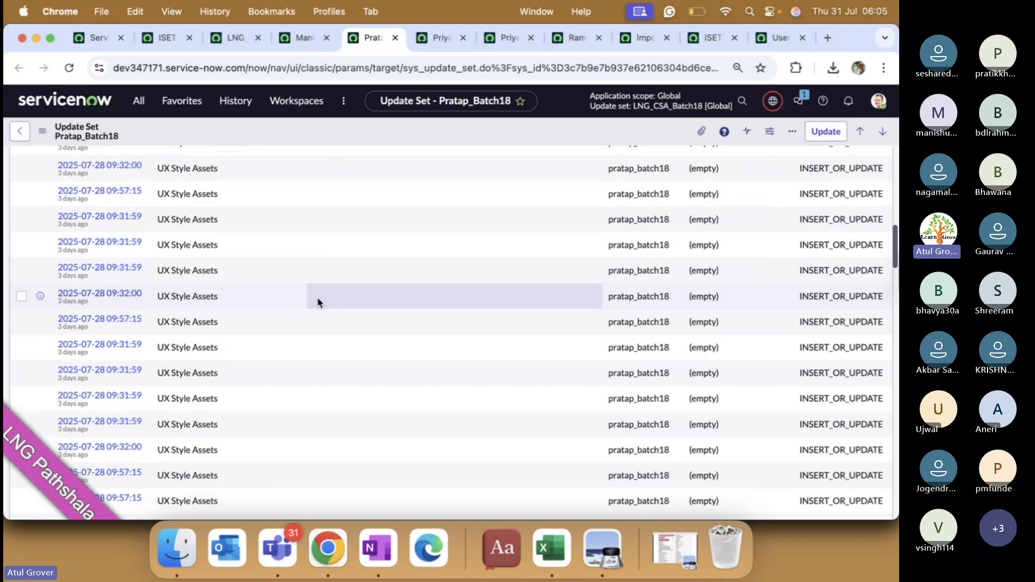
scroll(318, 299, "down", 10)
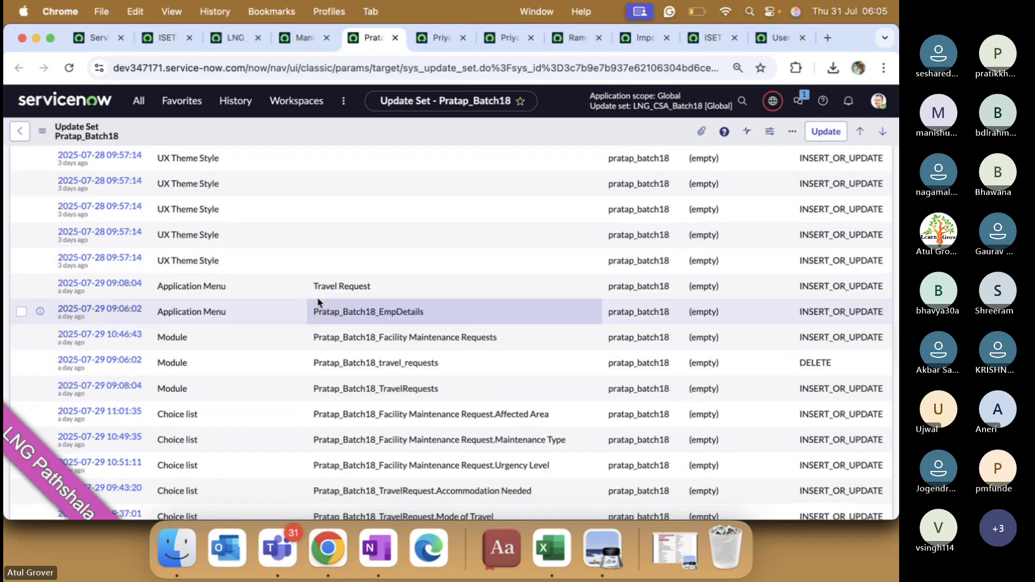
scroll(341, 334, "down", 1)
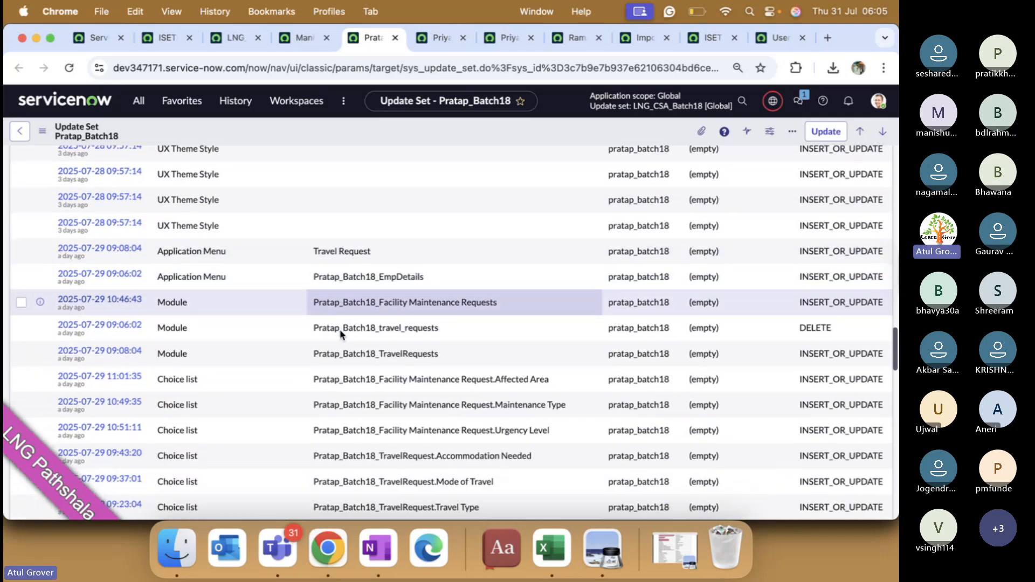
scroll(341, 335, "down", 5)
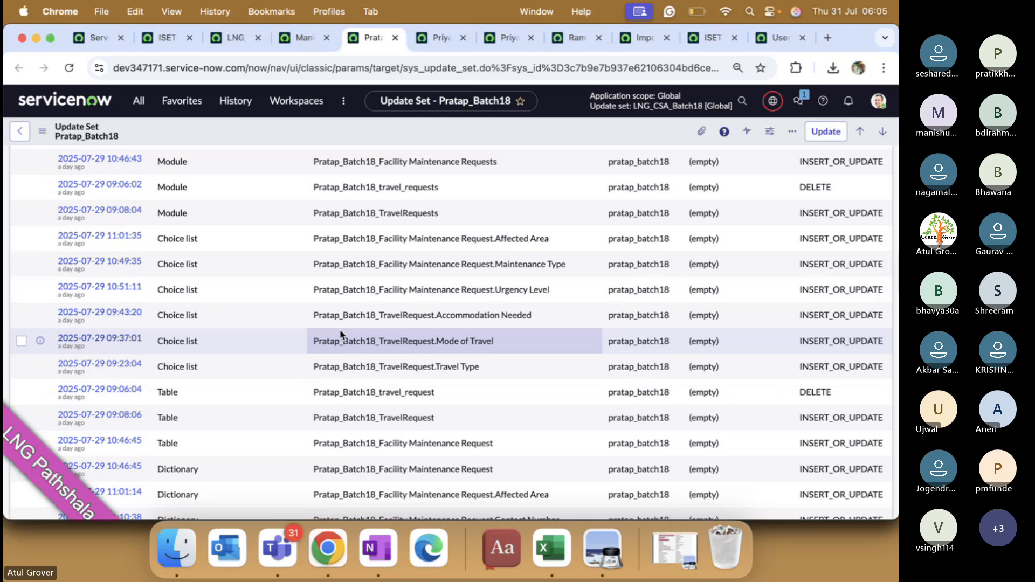
scroll(341, 335, "down", 1)
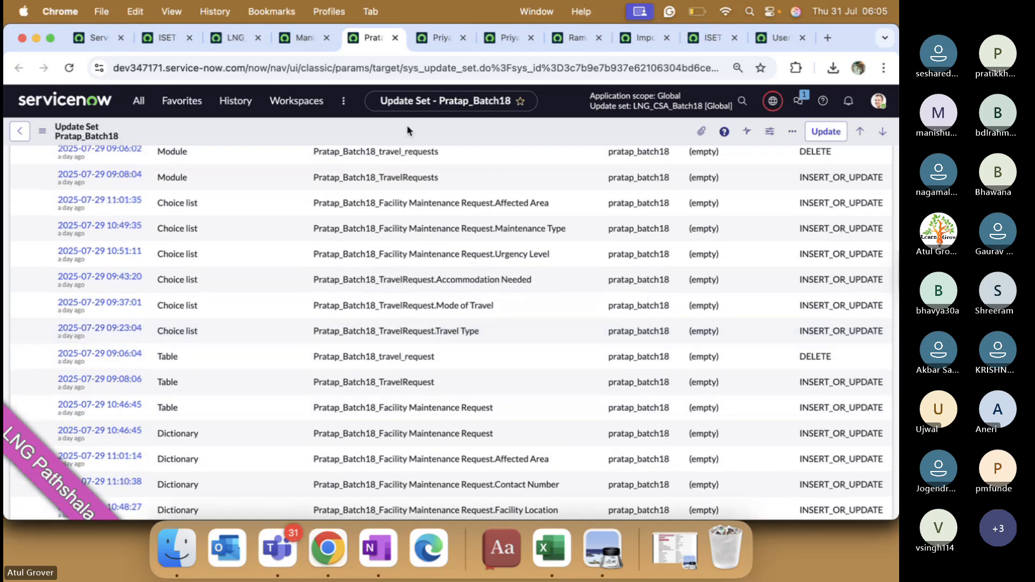
left_click(435, 38)
scroll(335, 296, "down", 4)
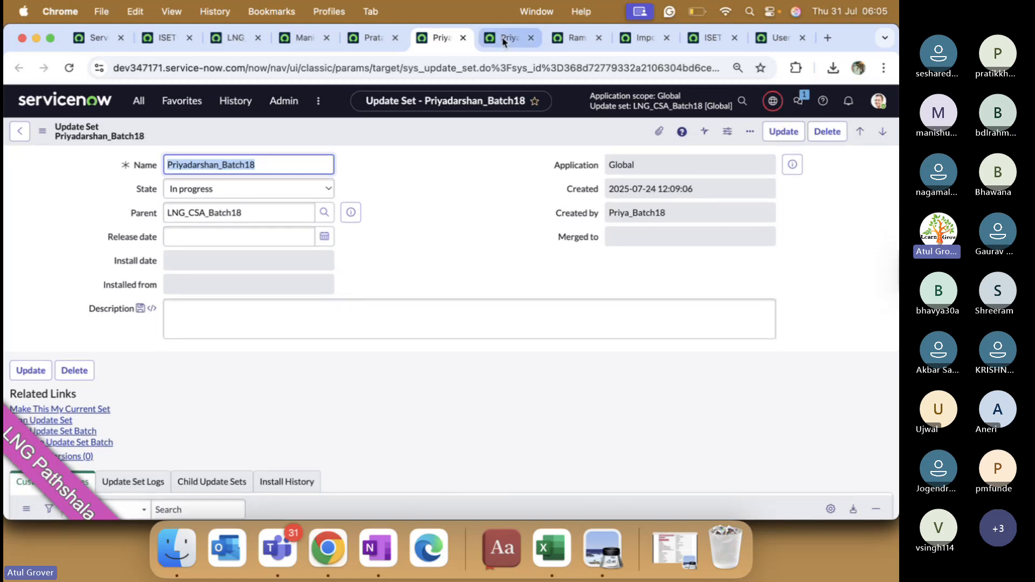
Step: Confirm Priya_batch18 and Ramana_Batch18 contain no customer updates
left_click(505, 37)
scroll(405, 268, "down", 3)
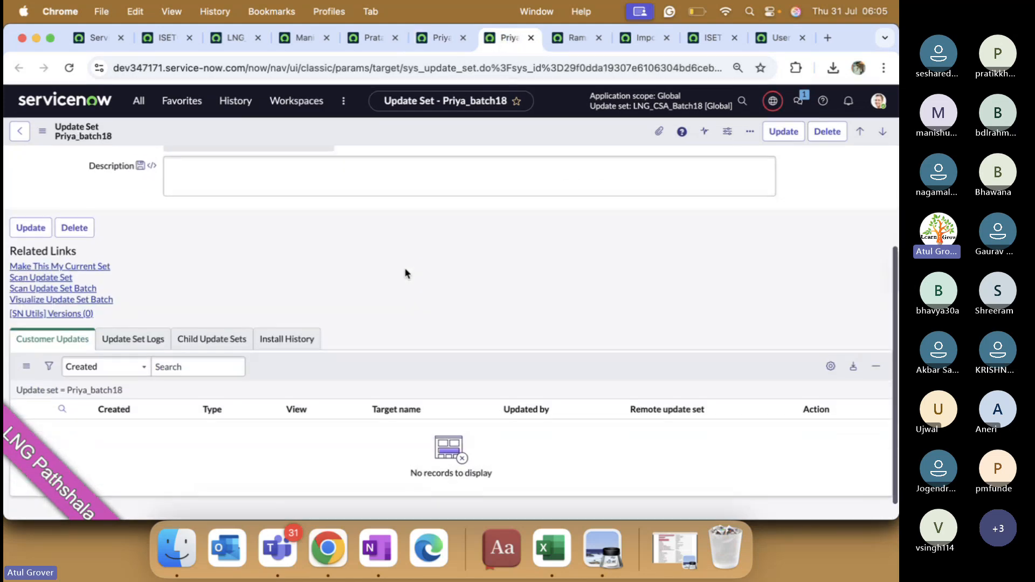
scroll(406, 270, "down", 1)
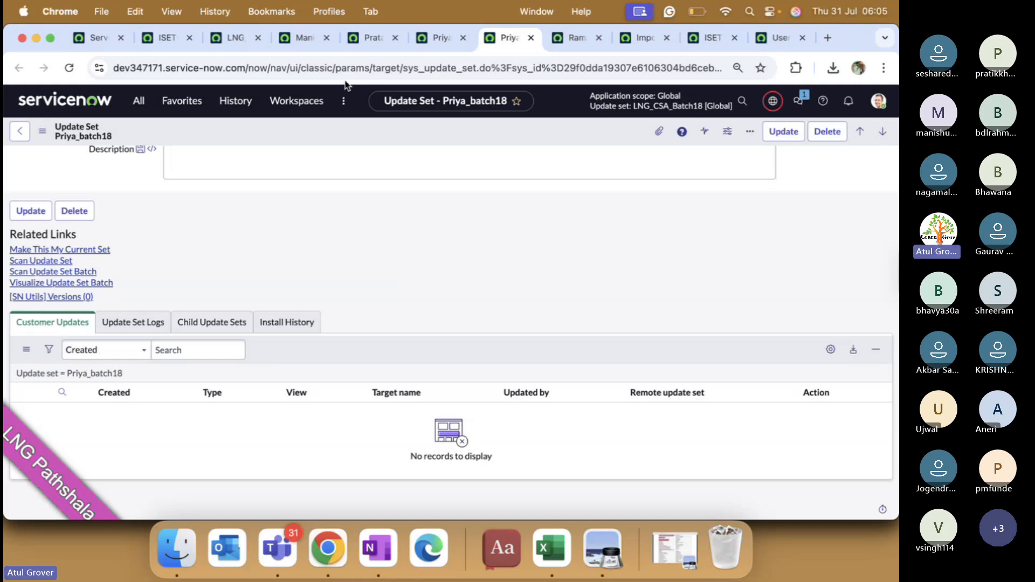
key("ctrl+Tab")
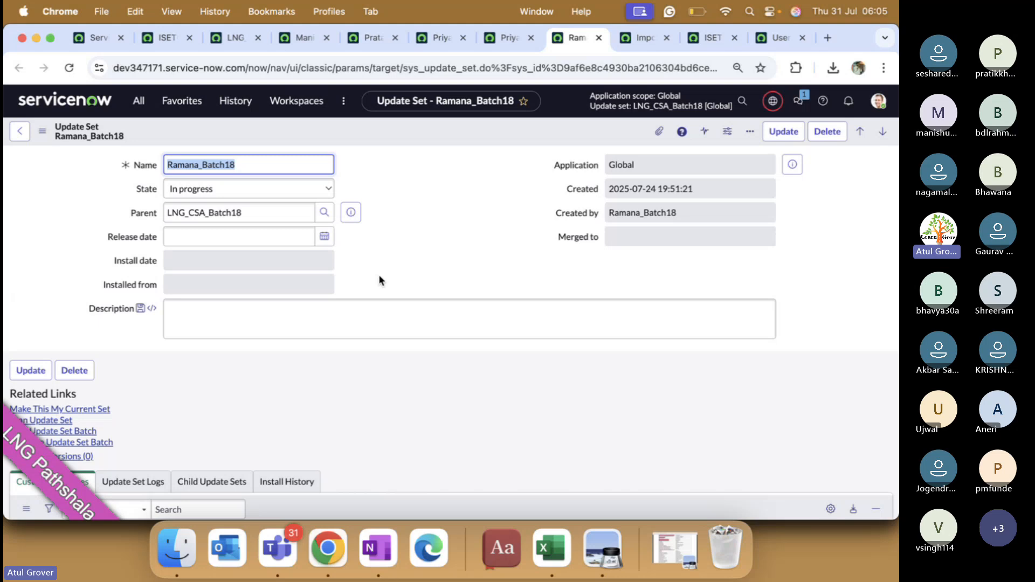
scroll(379, 280, "down", 5)
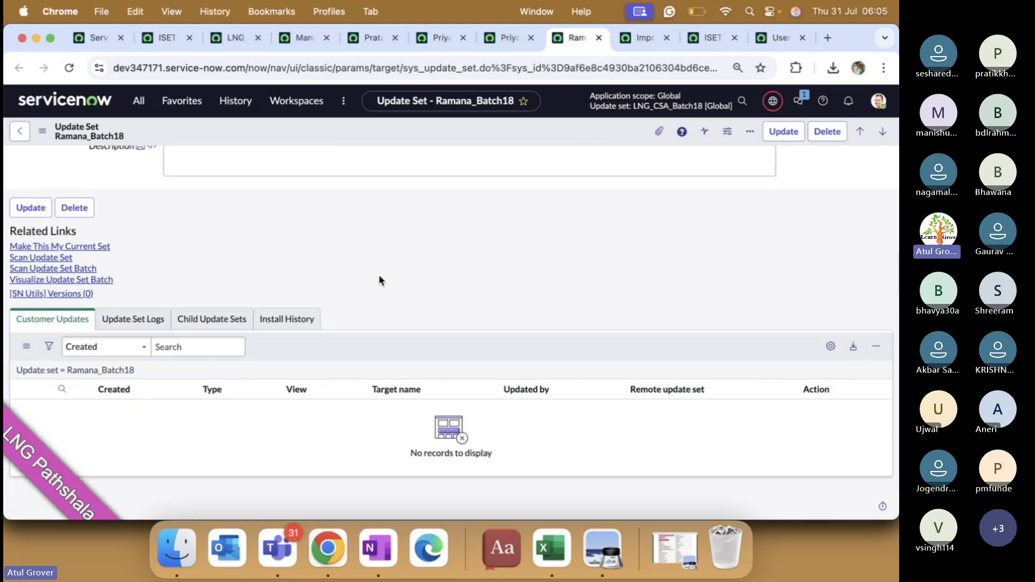
Step: Open Shreeram_Batch18, Ujjwal_Batch18, Vikram_batch 18 and Yaswanth_batch 18 in new tabs, viewing Shreeram_Batch18 first
left_click(227, 43)
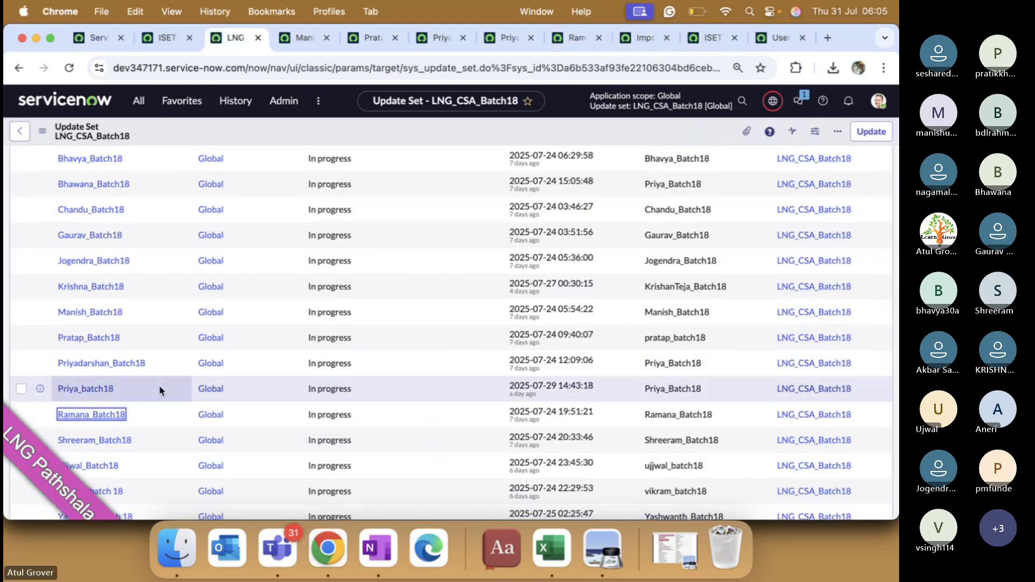
scroll(159, 385, "down", 3)
left_click(94, 318, "super")
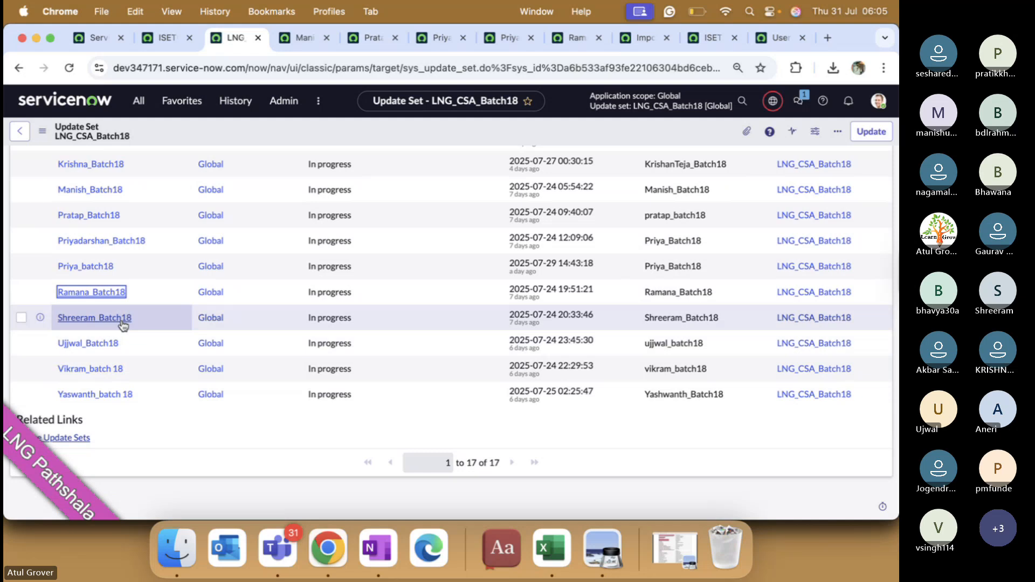
left_click(103, 345, "super")
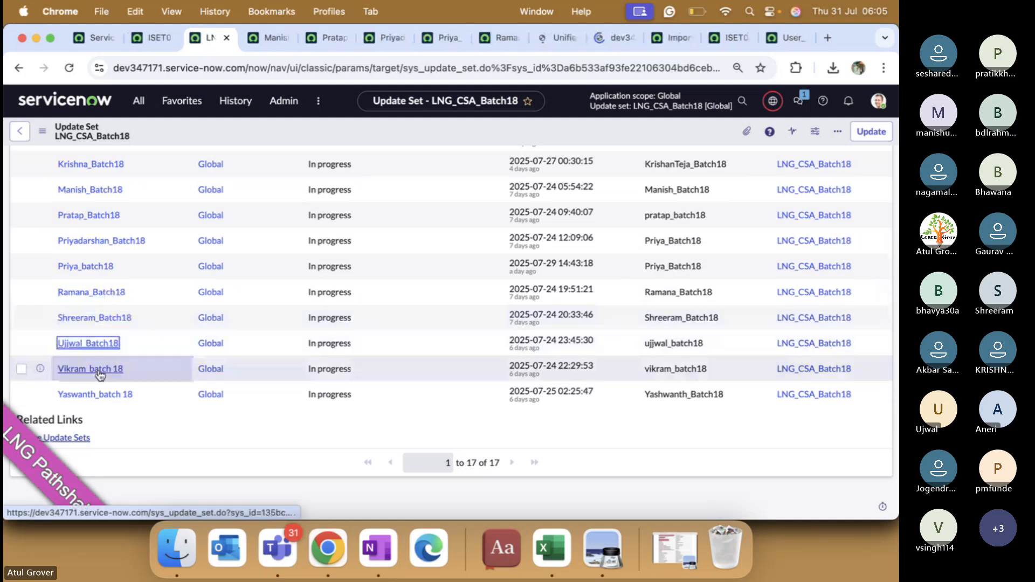
left_click(91, 370, "super")
left_click(105, 394, "super")
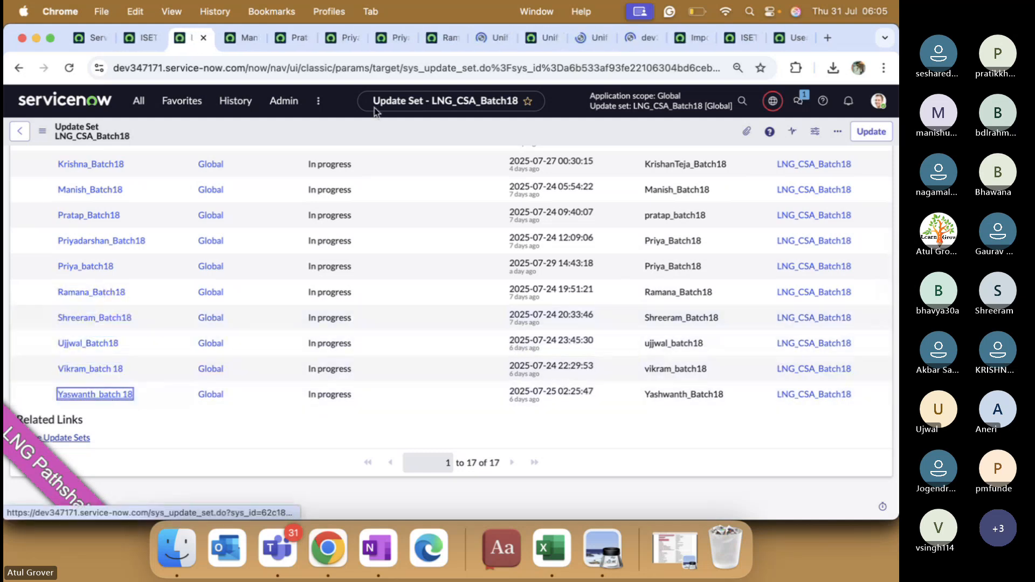
left_click(481, 43)
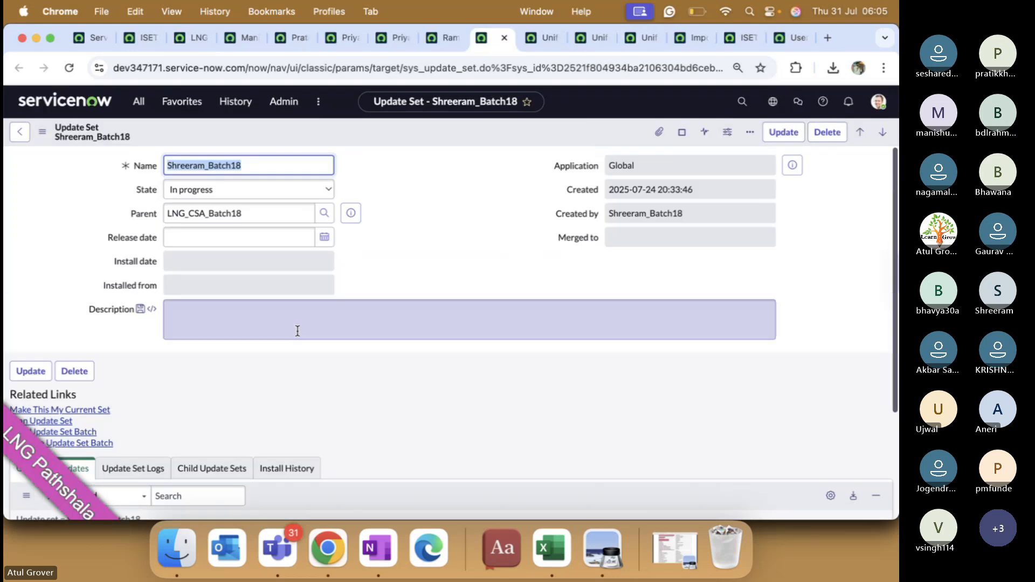
Step: Scroll the current update set, then review Vikram_batch 18's customer updates
scroll(297, 331, "down", 2)
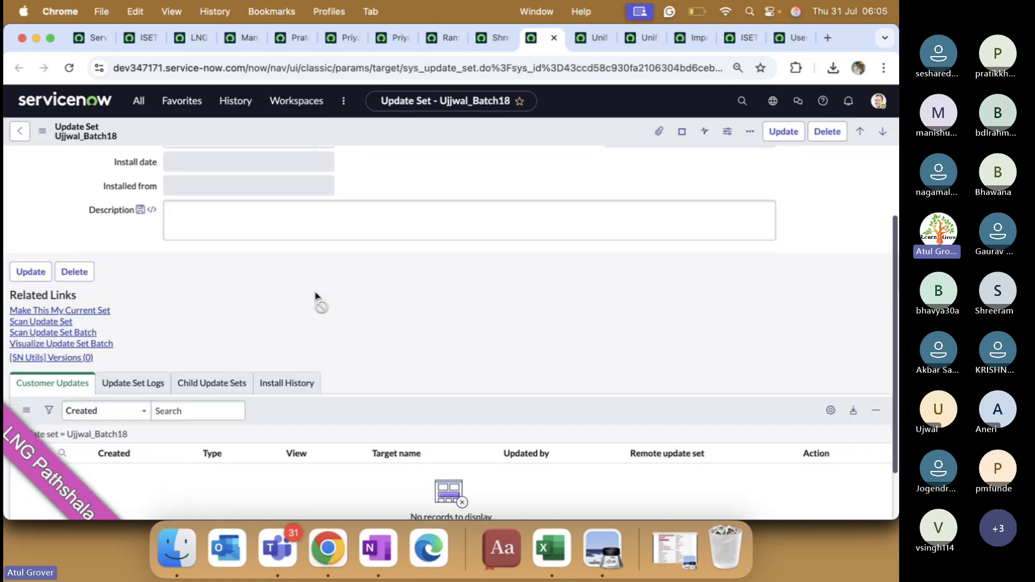
scroll(318, 296, "down", 2)
left_click(580, 44)
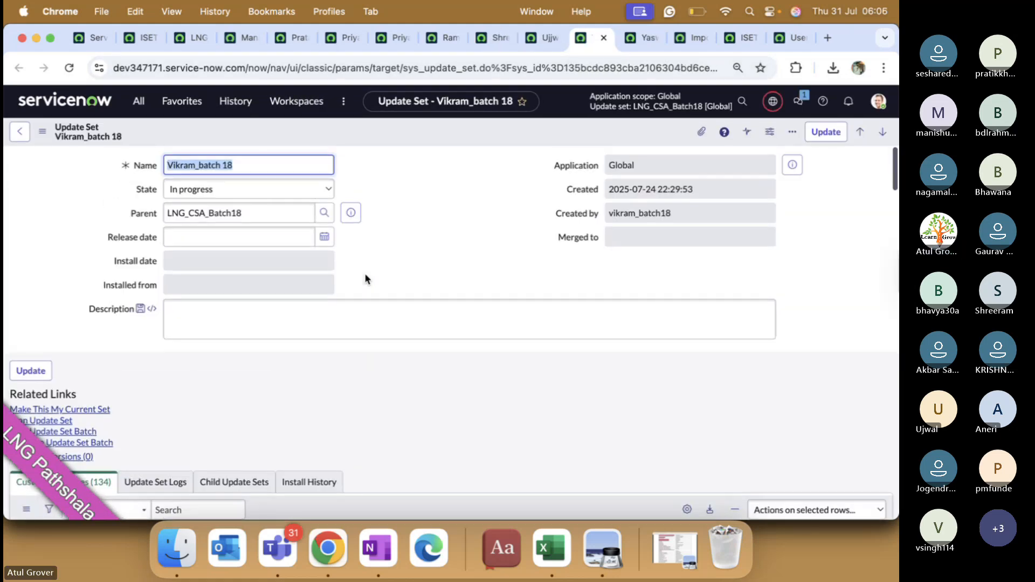
scroll(365, 279, "down", 12)
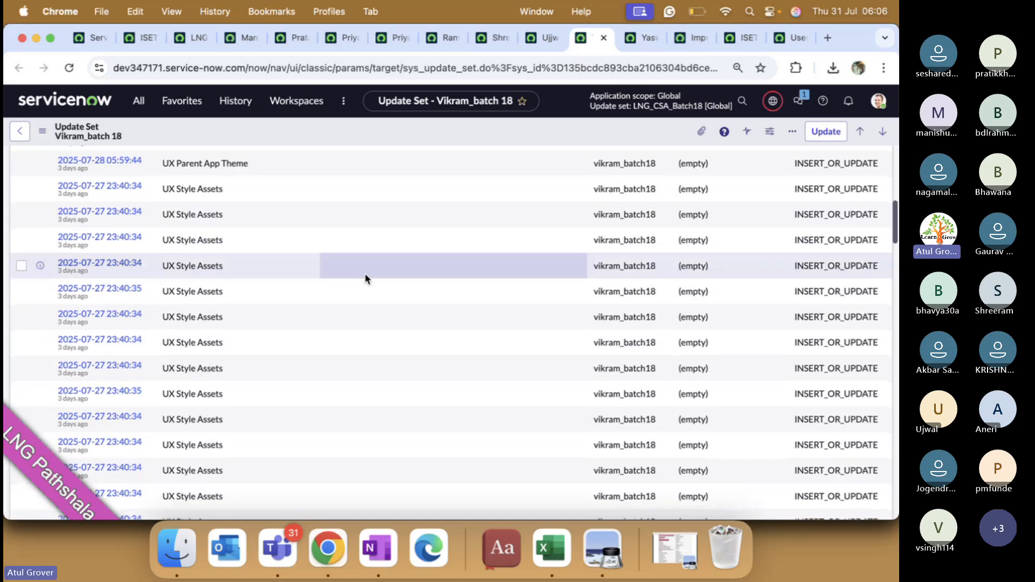
scroll(365, 275, "down", 5)
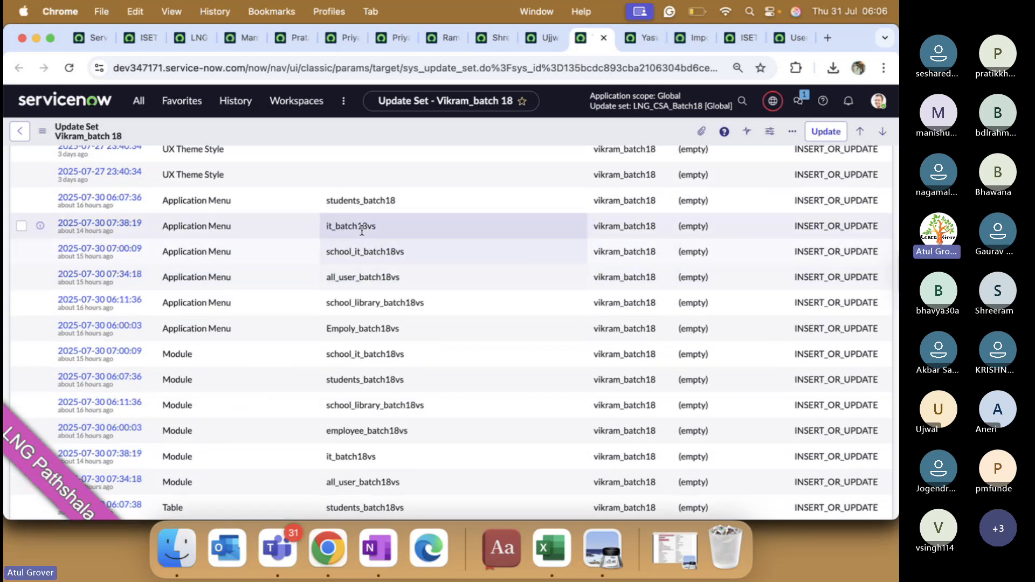
scroll(357, 329, "down", 10)
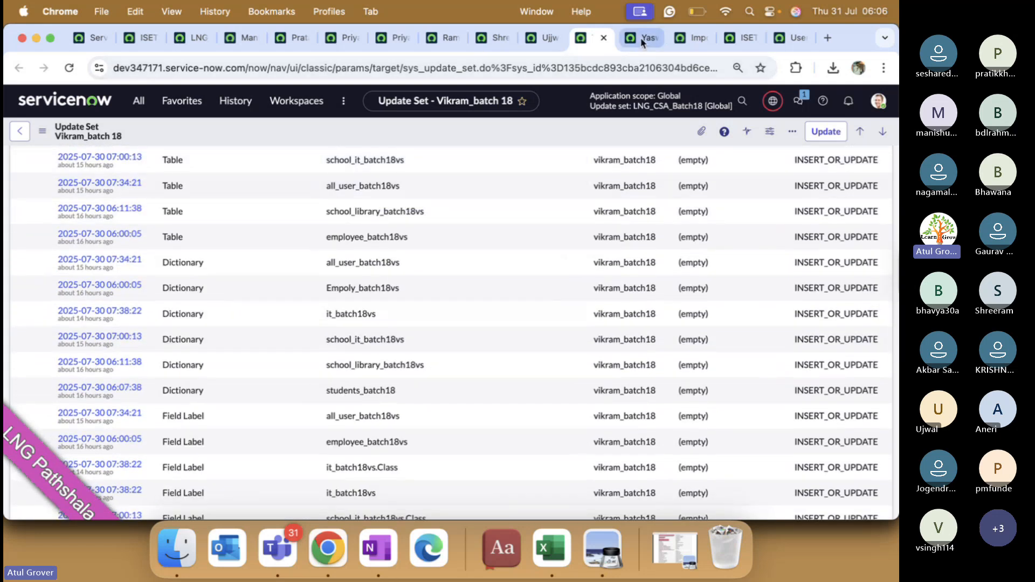
Step: Confirm Yaswanth_batch 18 has no customer updates, then bring the Teams meeting window forward
left_click(640, 38)
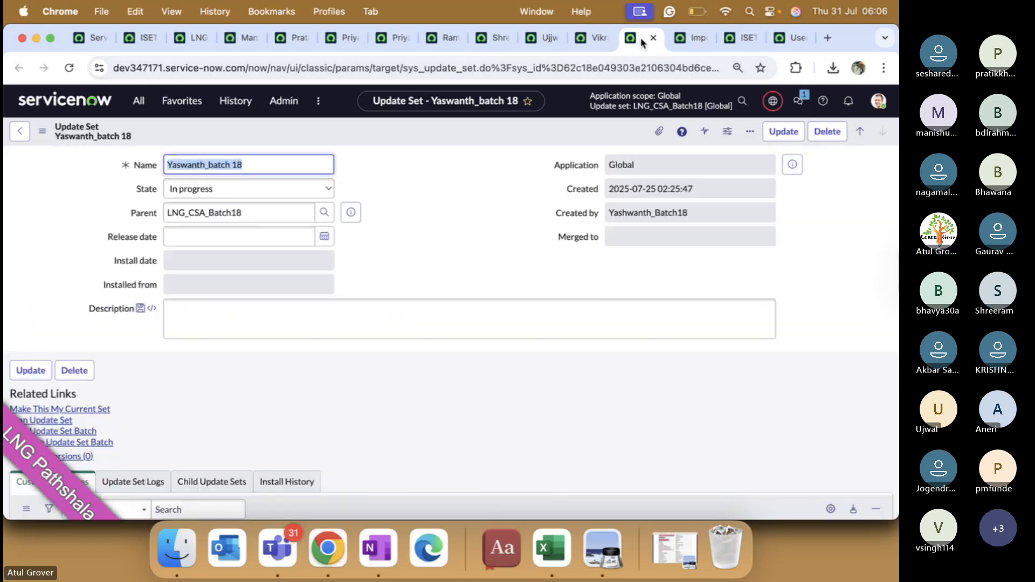
scroll(404, 277, "down", 3)
scroll(405, 280, "down", 3)
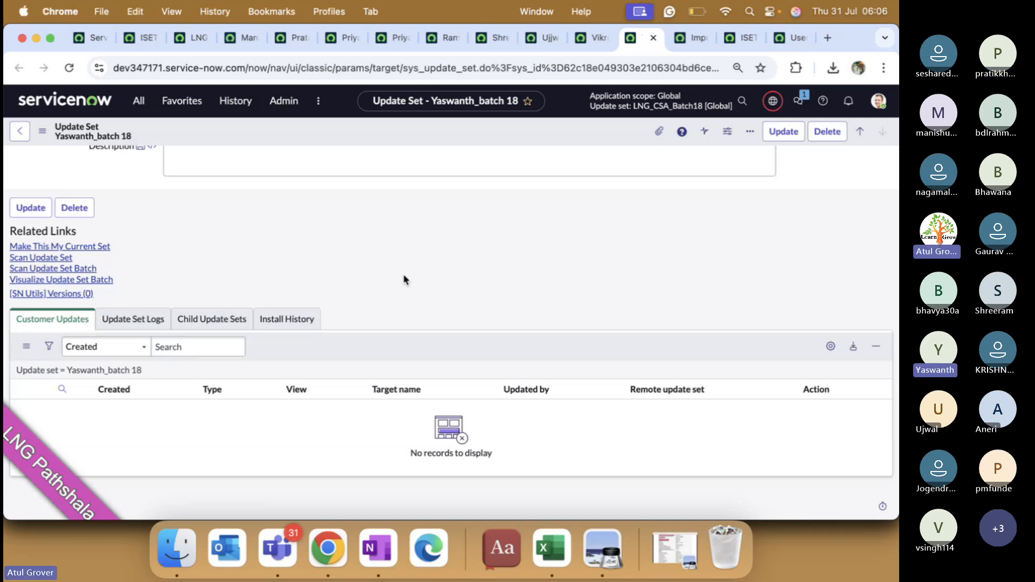
key("ctrl+Up")
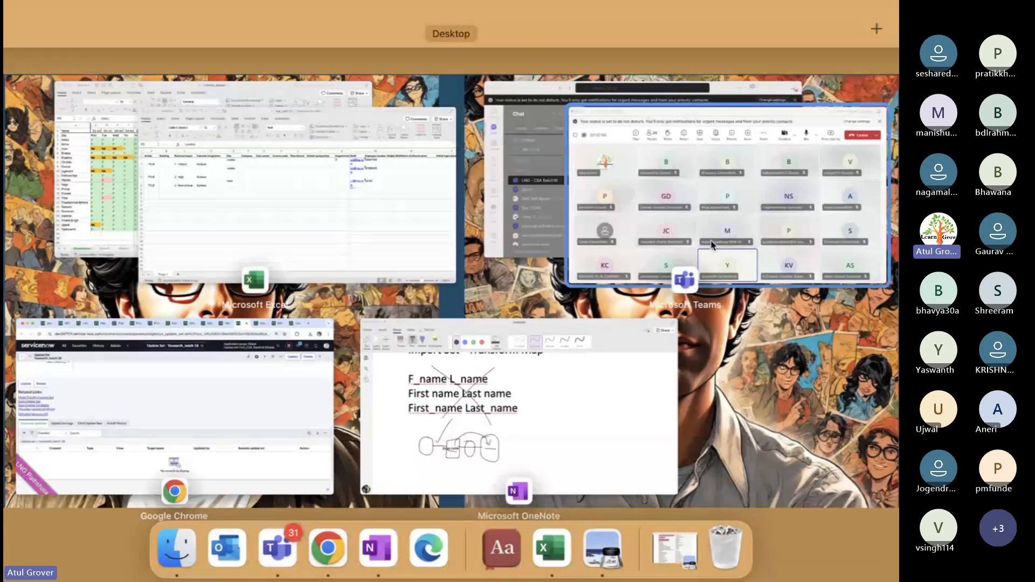
left_click(712, 245)
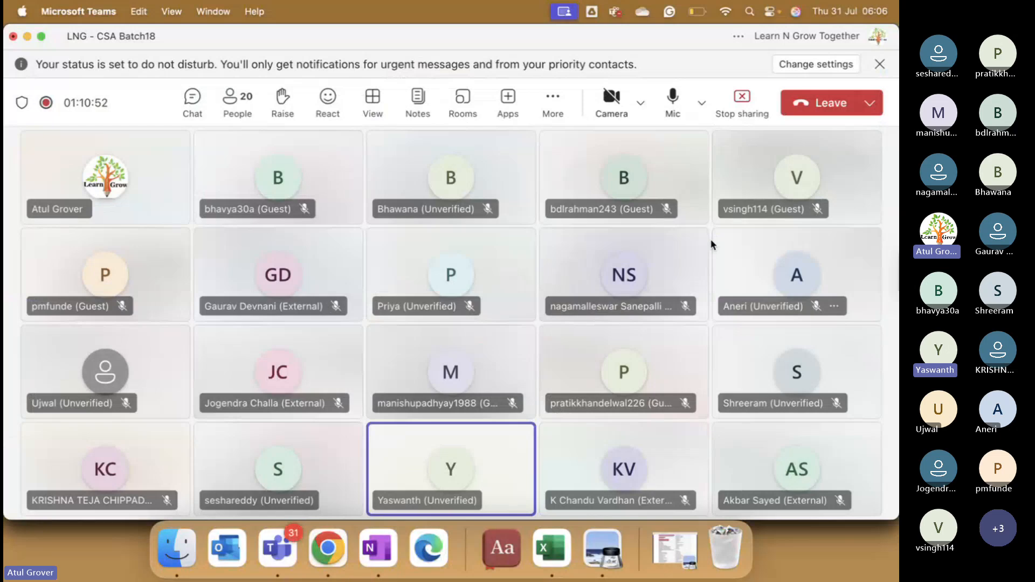
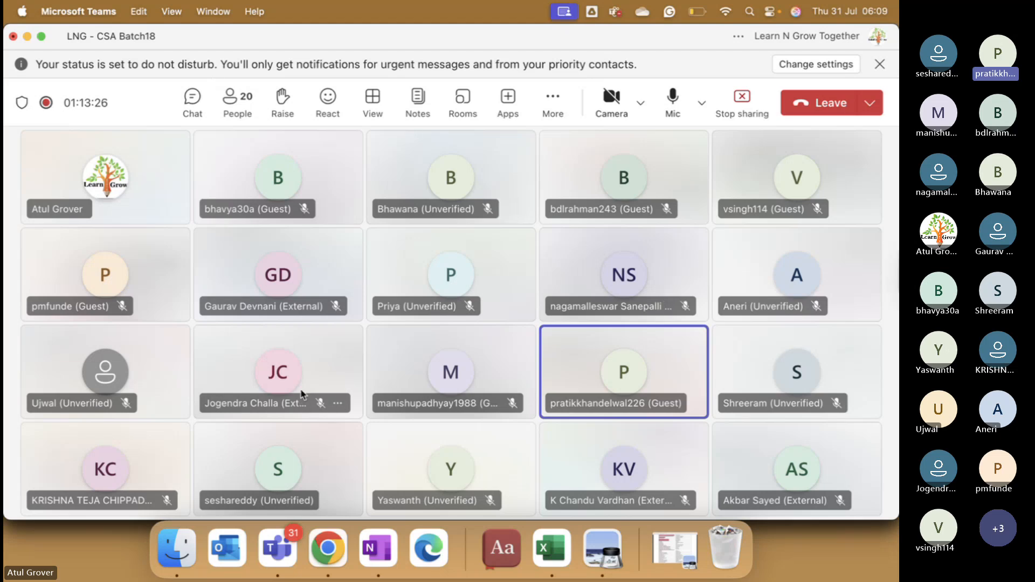
Step: Back in ServiceNow, review the Pratap_Batch18 and Manish_Batch18 update sets
left_click(327, 548)
scroll(270, 210, "up", 3)
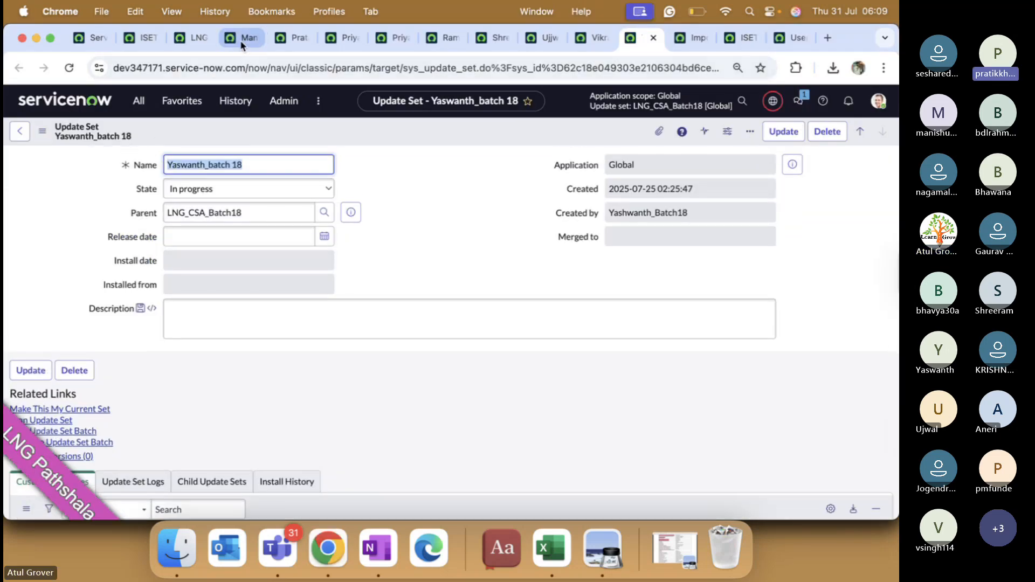
left_click(292, 40)
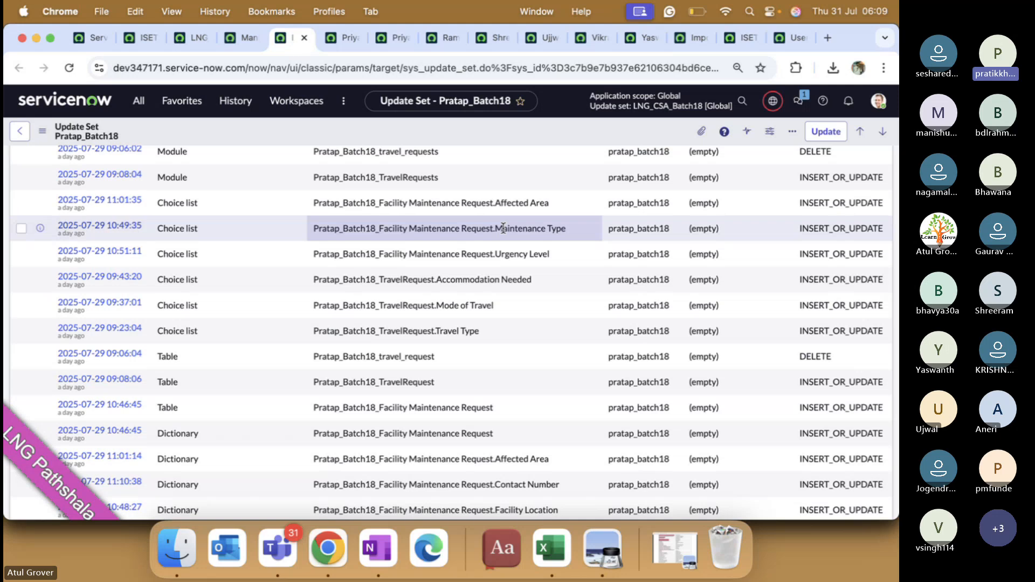
scroll(360, 247, "down", 10)
left_click(247, 46)
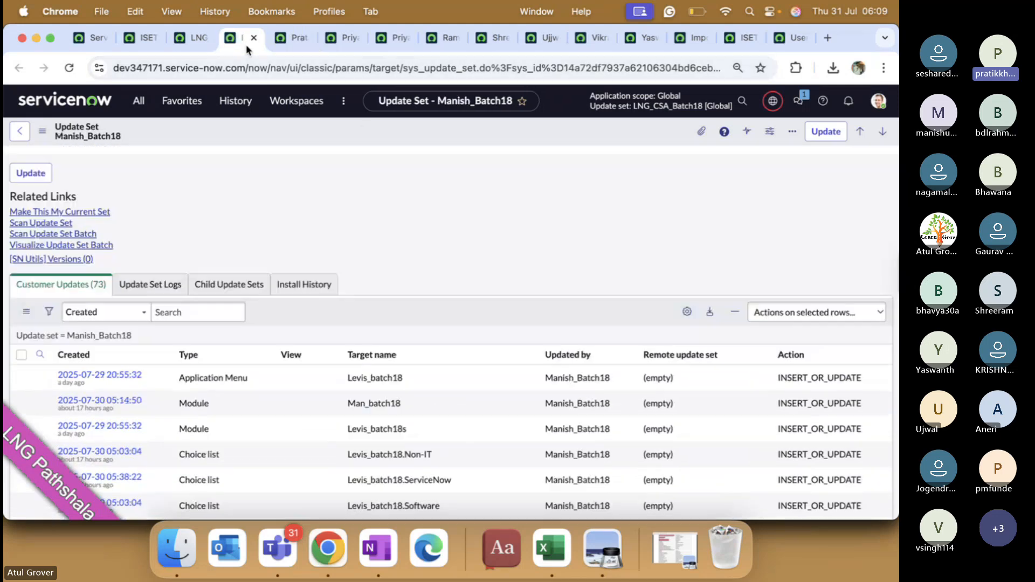
Step: Return to LNG_CSA_Batch18 and bring its Child Update Sets list into view
left_click(194, 38)
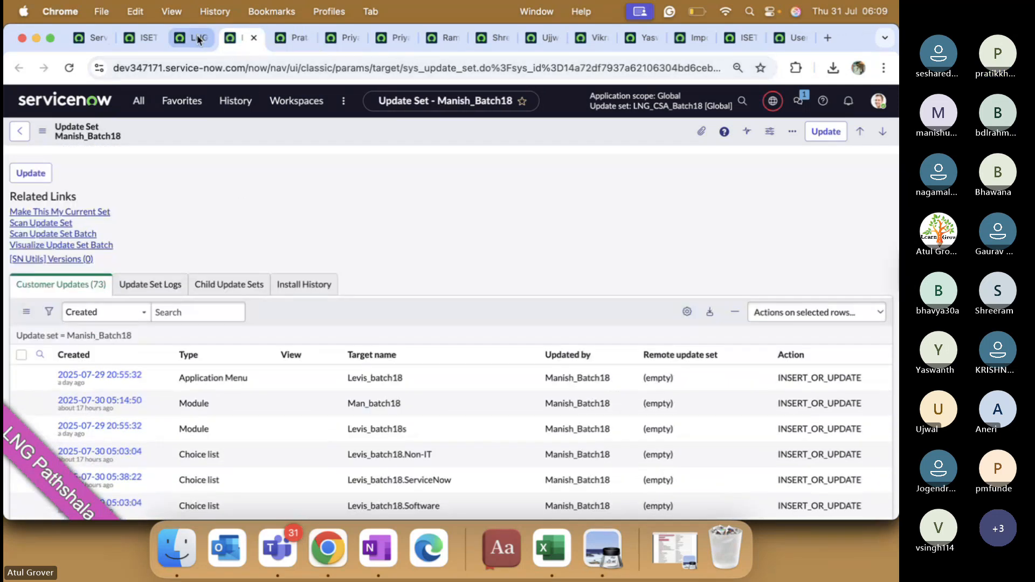
scroll(281, 206, "up", 4)
scroll(597, 277, "up", 5)
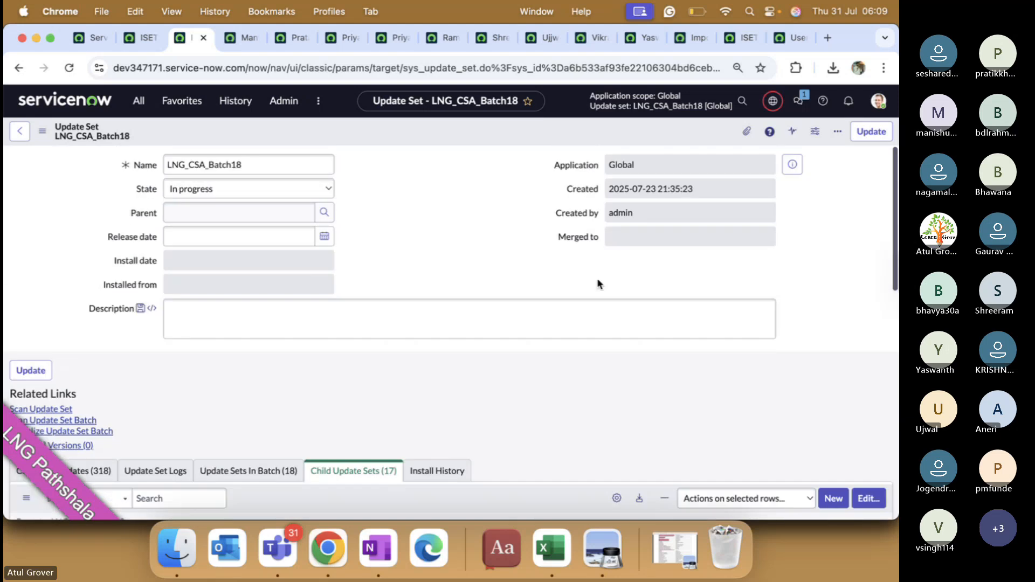
scroll(620, 281, "down", 3)
Step: Add Naga_Batch18 and Pratik_Batch18 to LNG_CSA_Batch18's child update sets and save
left_click(871, 313)
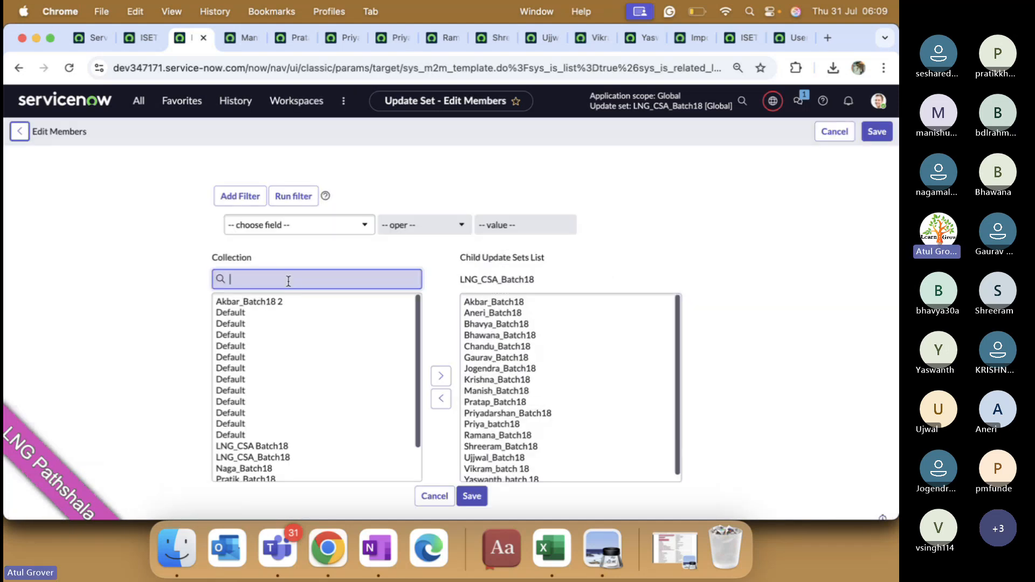
scroll(310, 357, "down", 1)
scroll(310, 357, "down", 3)
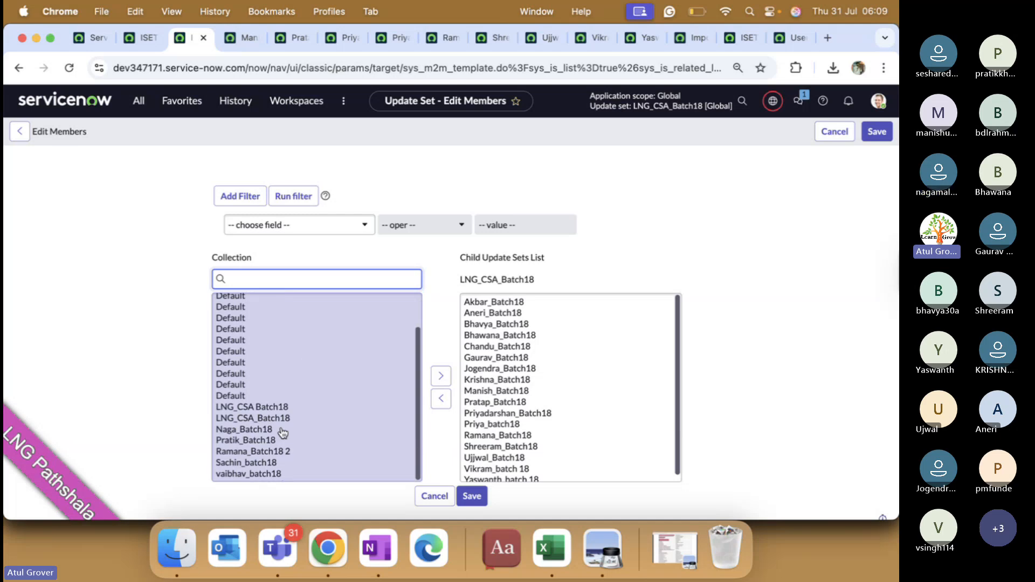
left_click(268, 431)
left_click(268, 439, "shift")
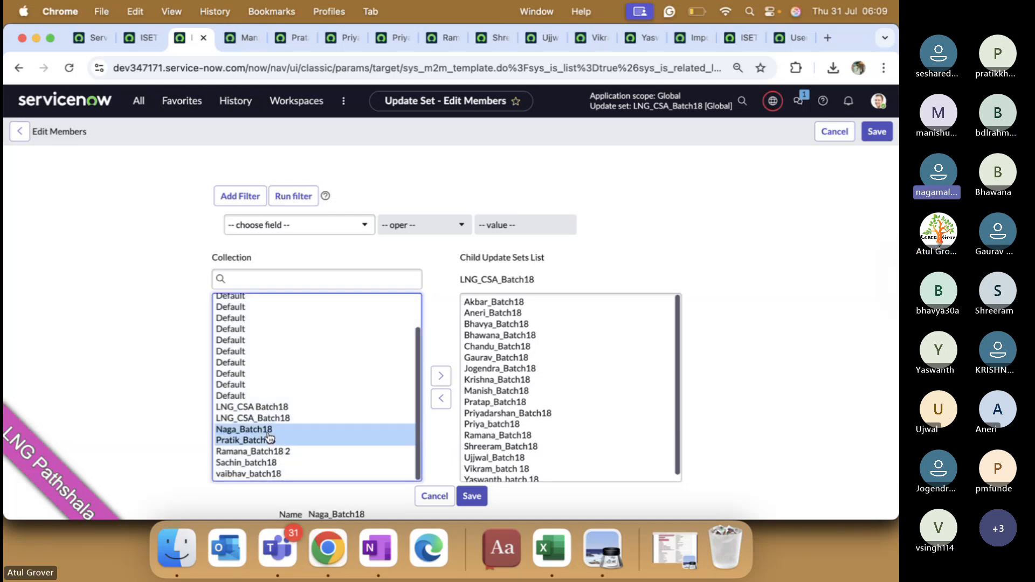
left_click(442, 377)
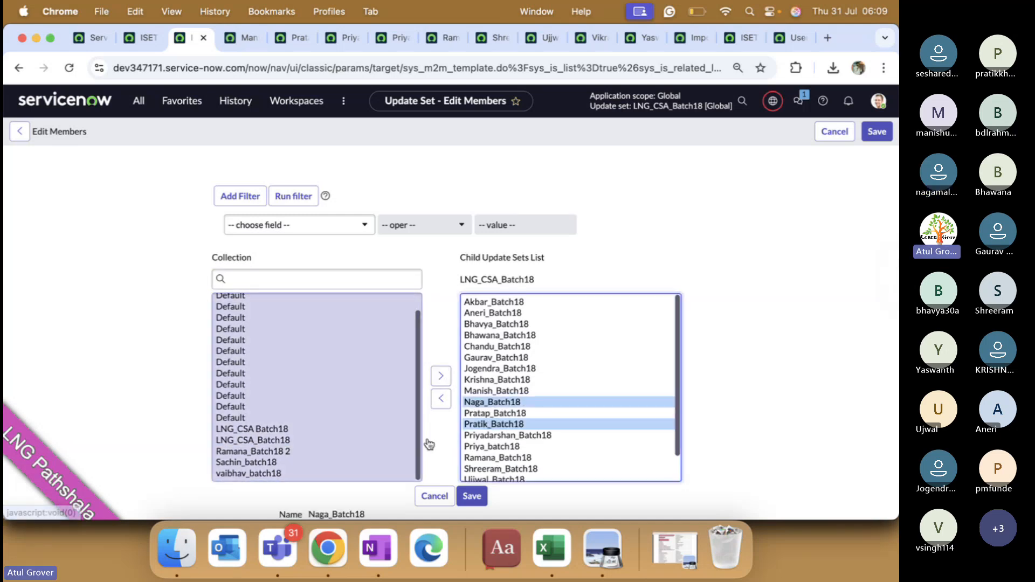
left_click(474, 494)
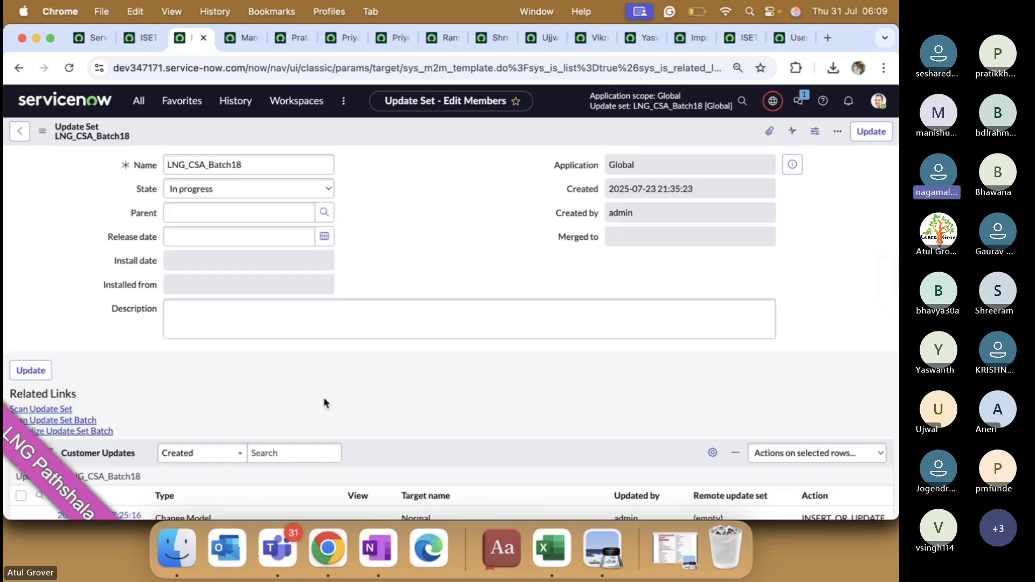
Step: Show the Child Update Sets list, now holding 19 children
scroll(324, 402, "down", 5)
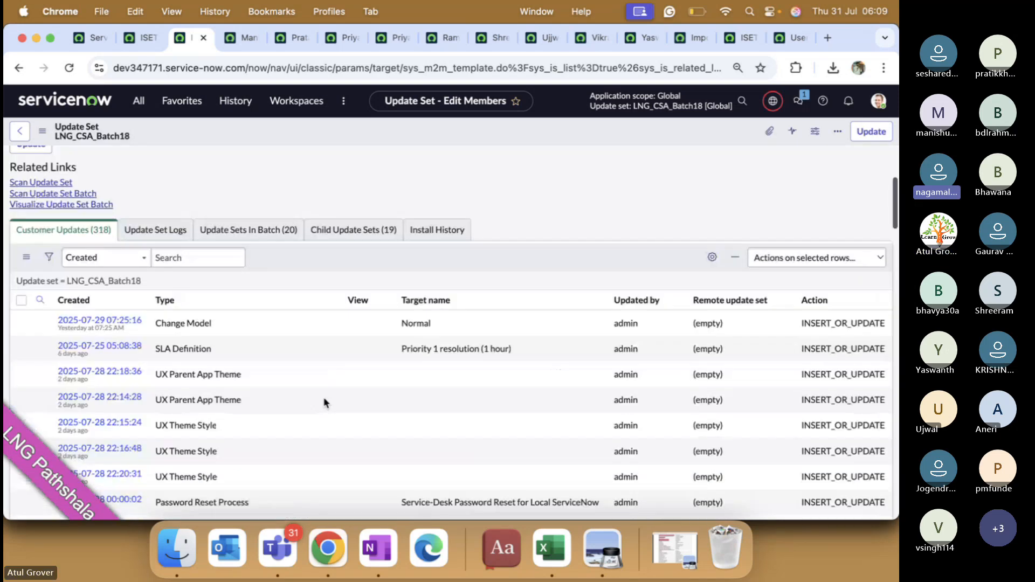
scroll(326, 402, "up", 5)
scroll(326, 403, "down", 6)
left_click(354, 171)
scroll(250, 297, "down", 3)
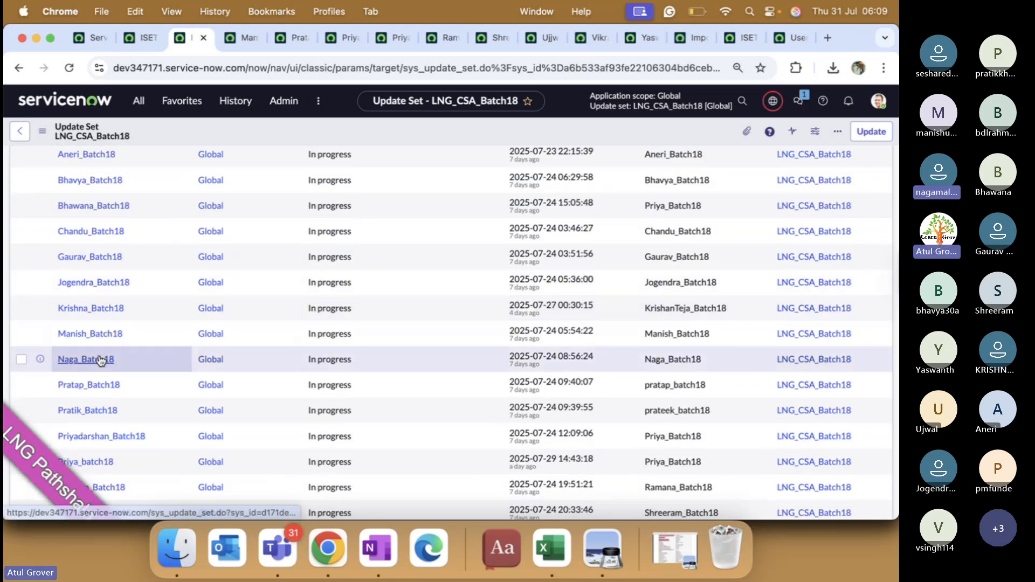
Step: Open Naga_Batch18 and Pratik_Batch18 in new tabs and confirm each has parent LNG_CSA_Batch18
left_click(100, 360, "super")
left_click(87, 410, "super")
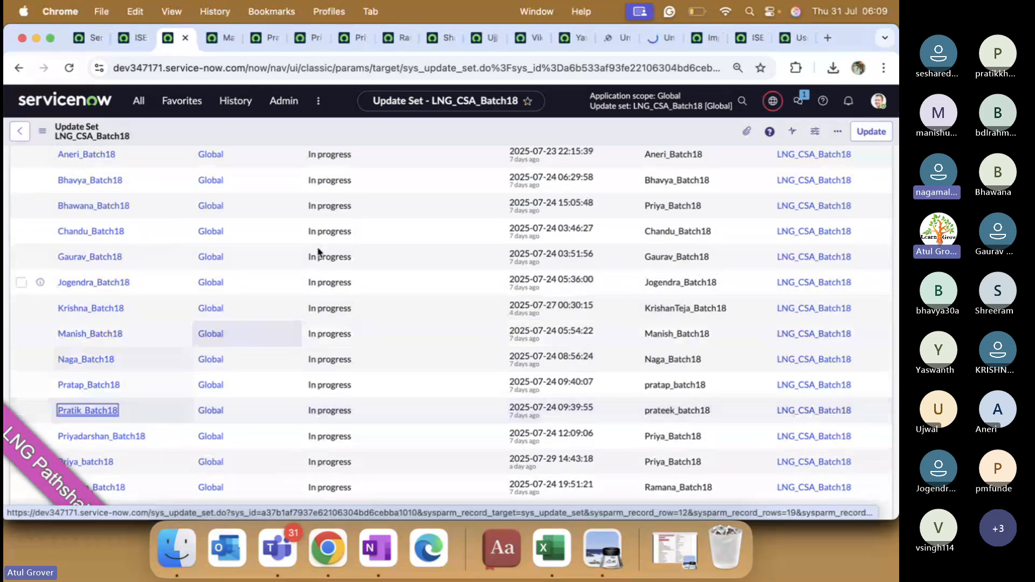
left_click(612, 43)
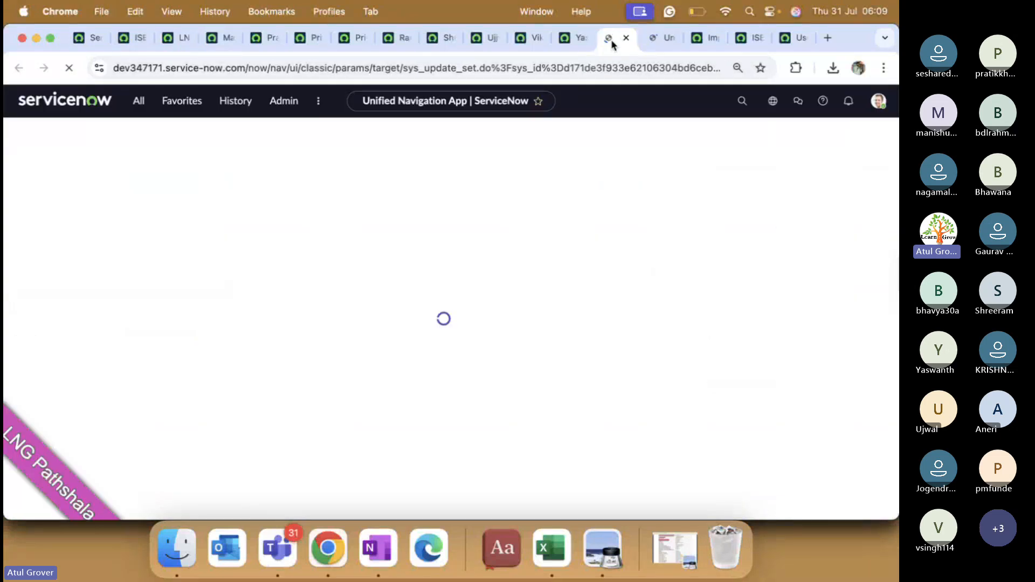
scroll(193, 387, "down", 5)
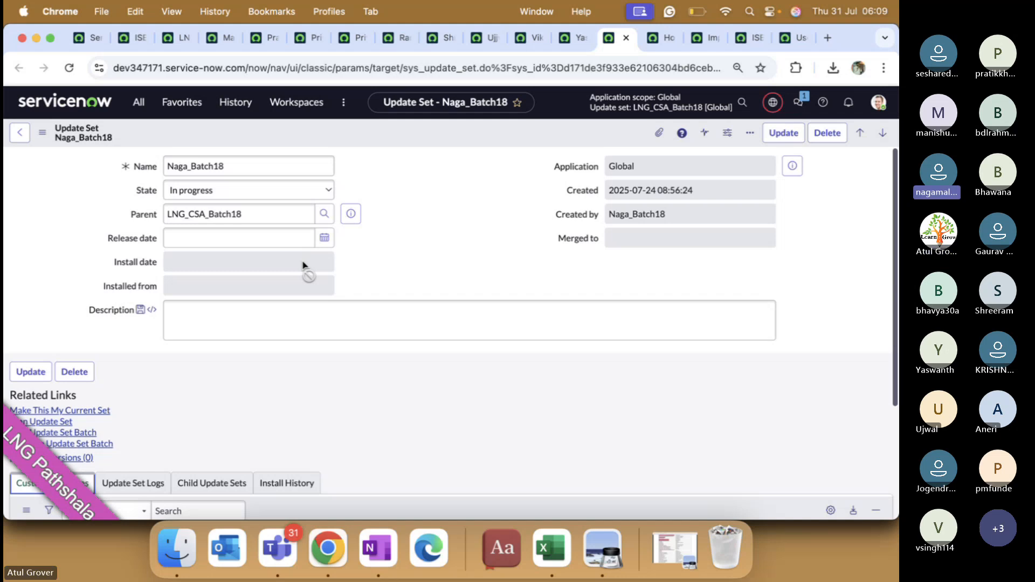
left_click(657, 41)
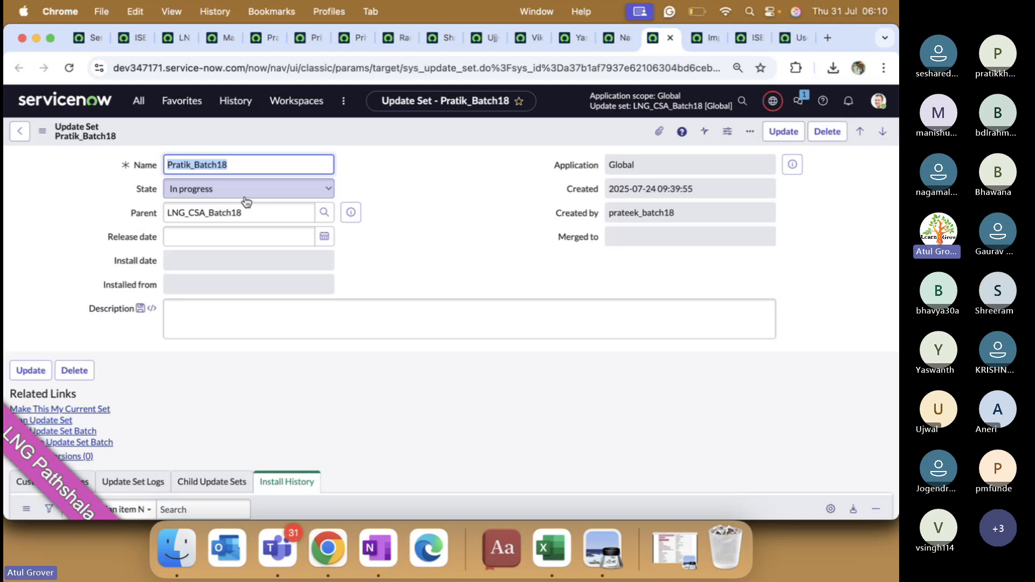
Step: Open the Users list and add a Created by column right after City
left_click(138, 100)
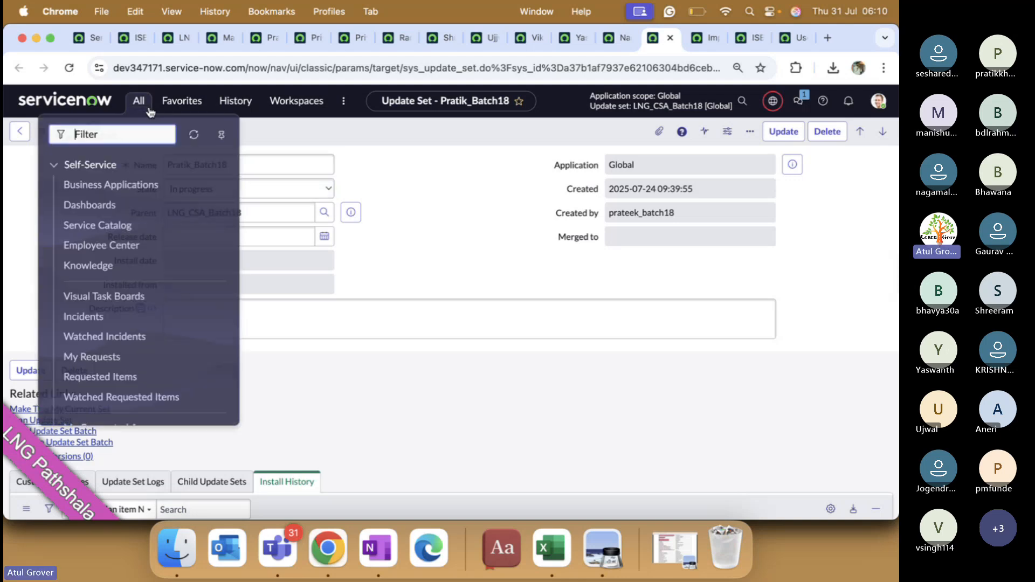
type("user a")
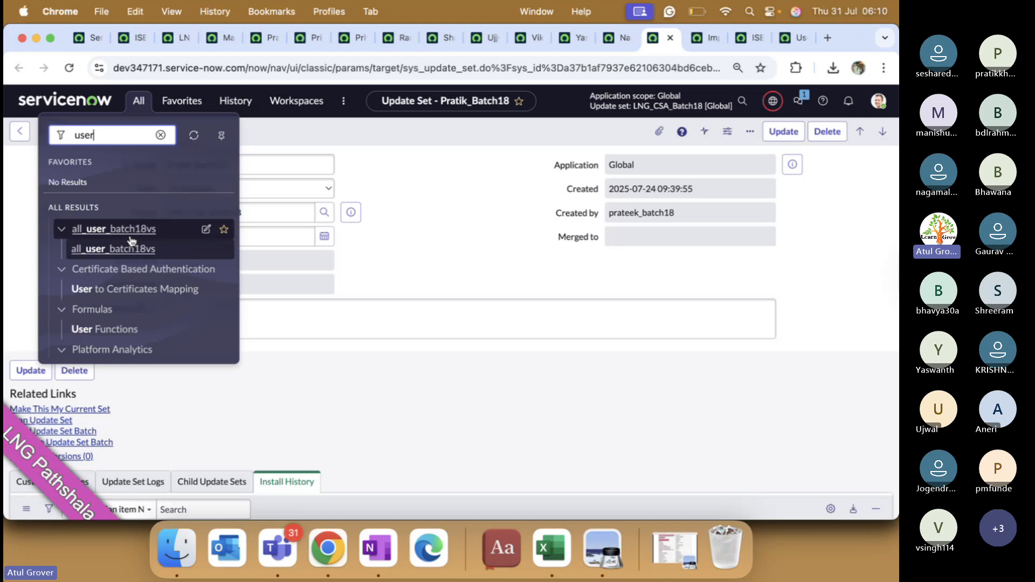
left_click(84, 269)
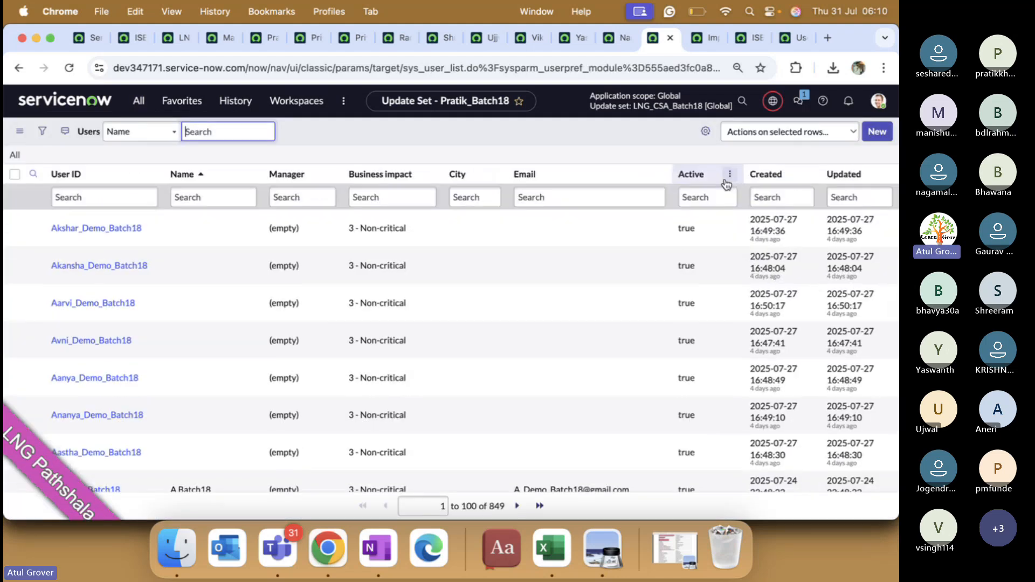
left_click(683, 131)
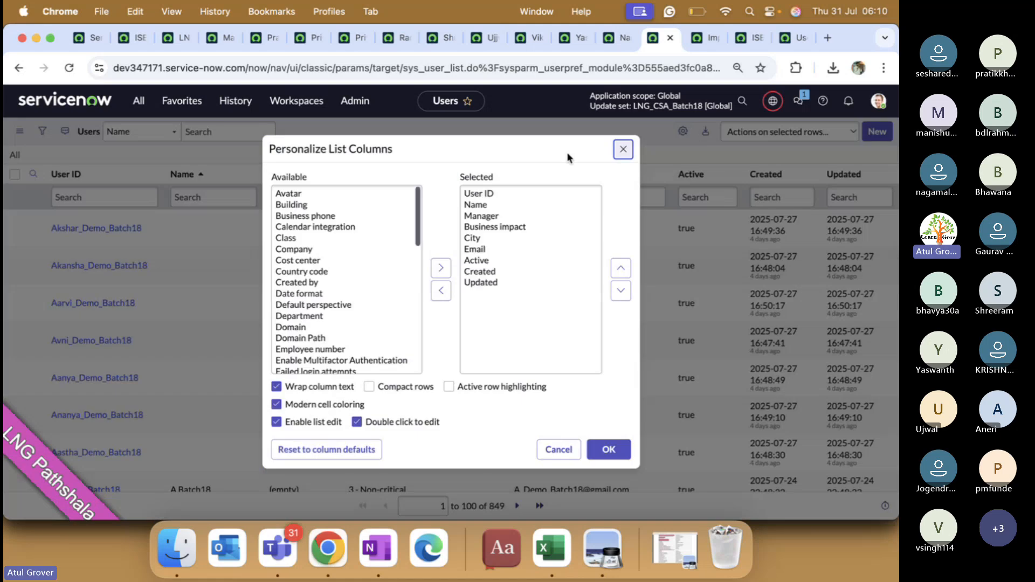
left_click(311, 239)
key("Down")
key("Down")
key("Down")
key("Down")
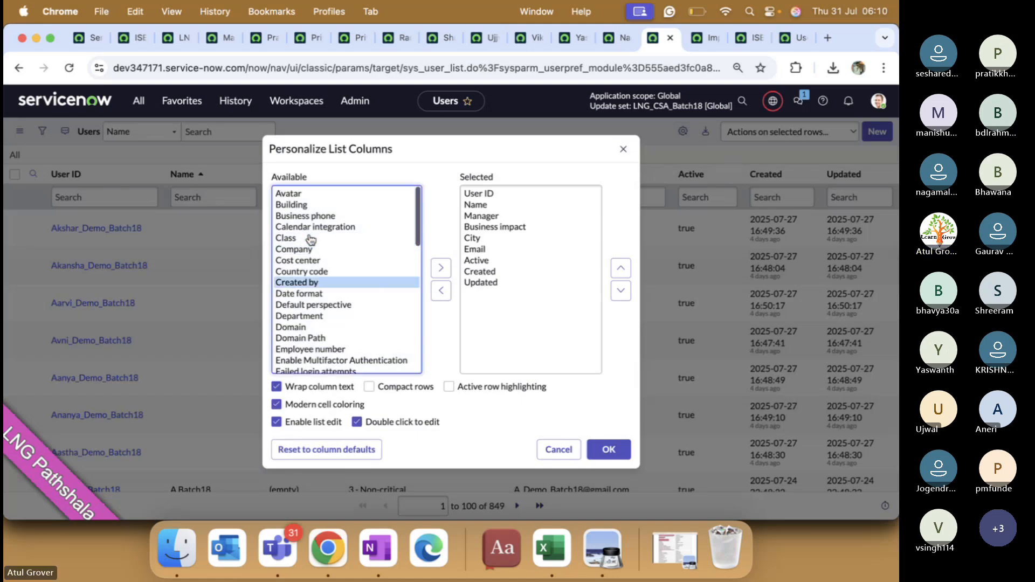
left_click(441, 268)
left_click(625, 268)
left_click(626, 269)
left_click(626, 269)
left_click(626, 268)
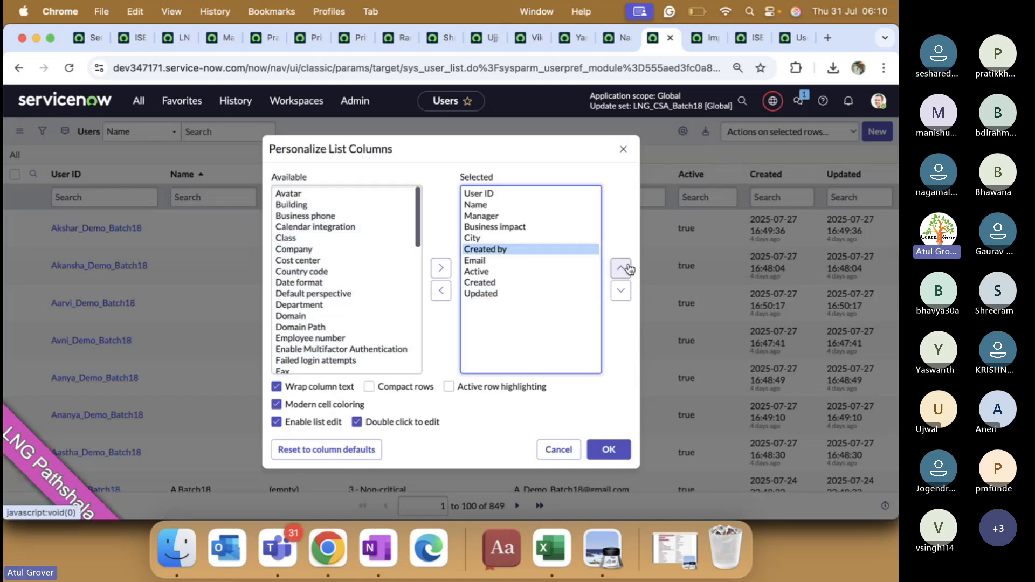
left_click(607, 448)
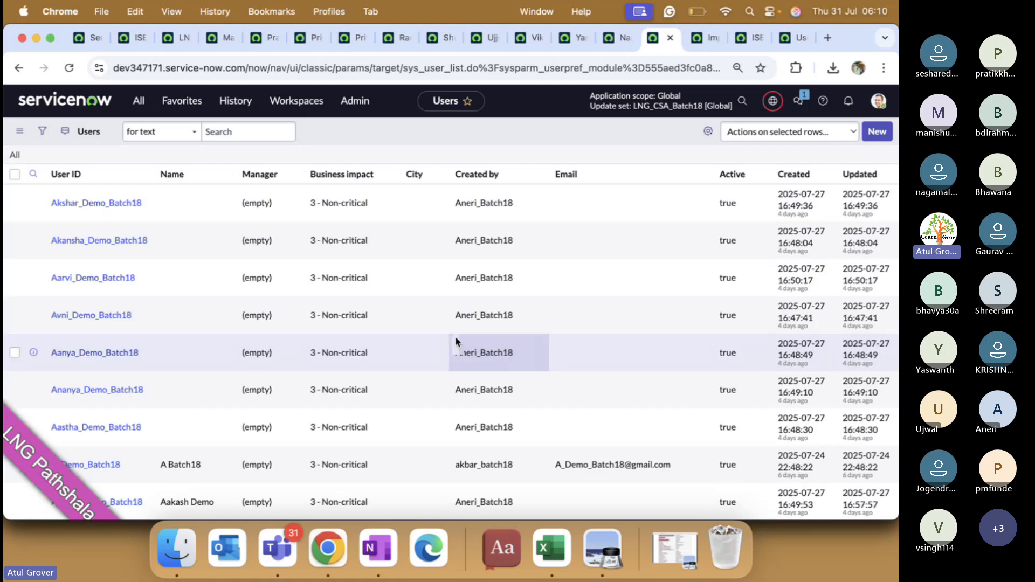
Step: Group users by Created by, filter to creators containing batch18, and scroll through the groups
left_click(545, 174)
left_click(571, 222)
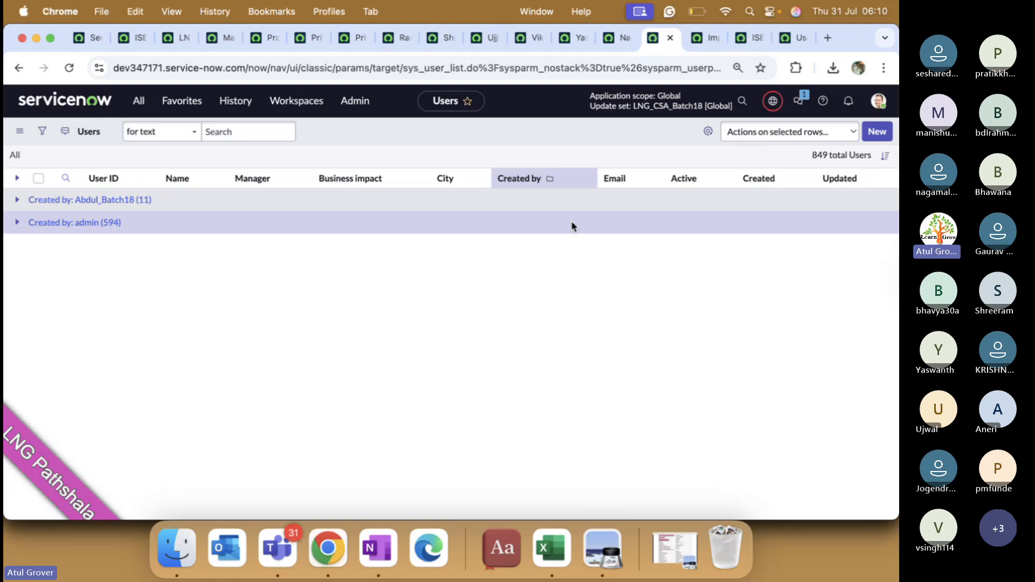
left_click(515, 203)
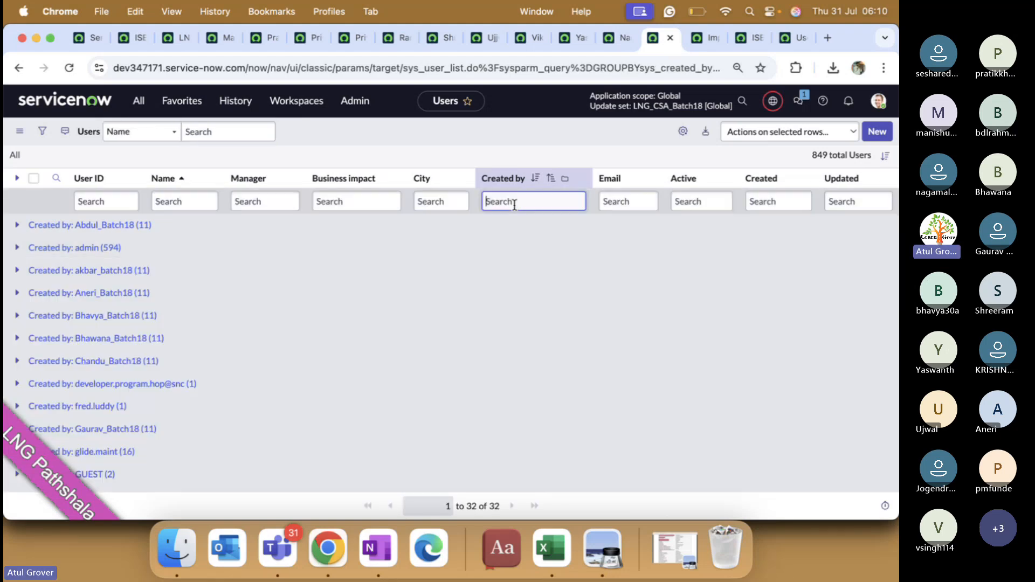
type("*batc")
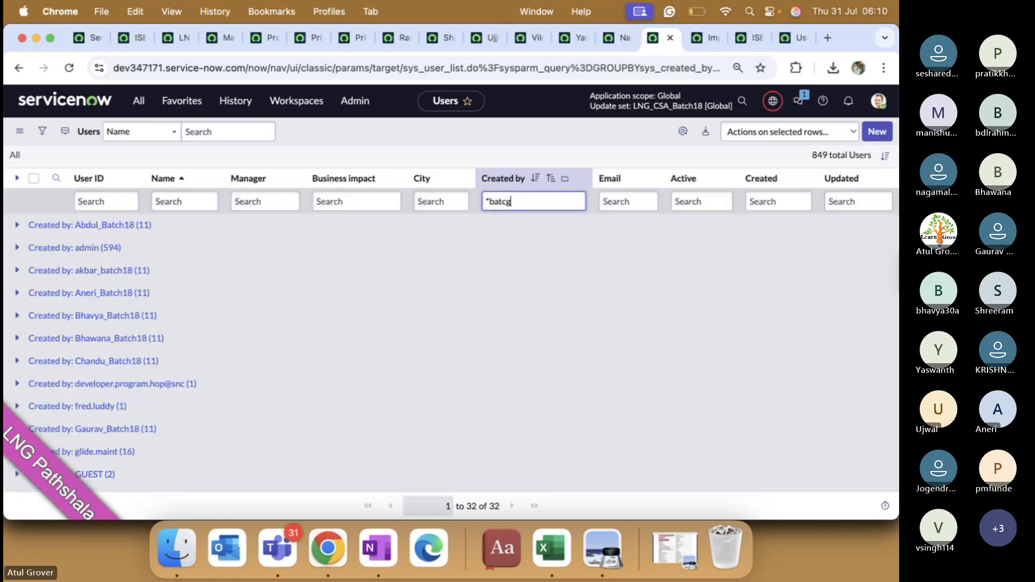
type("h18")
key("Return")
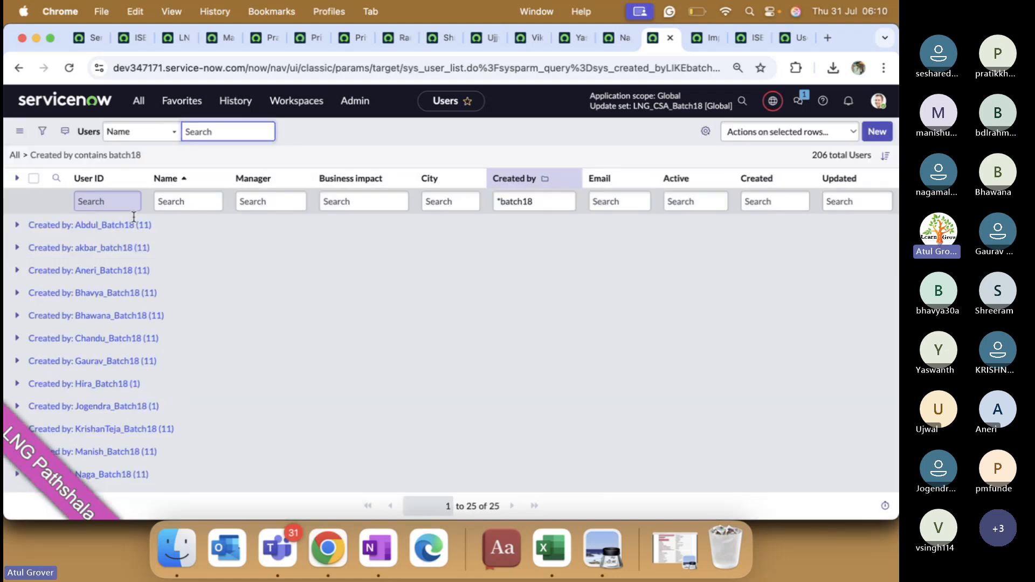
scroll(153, 252, "down", 2)
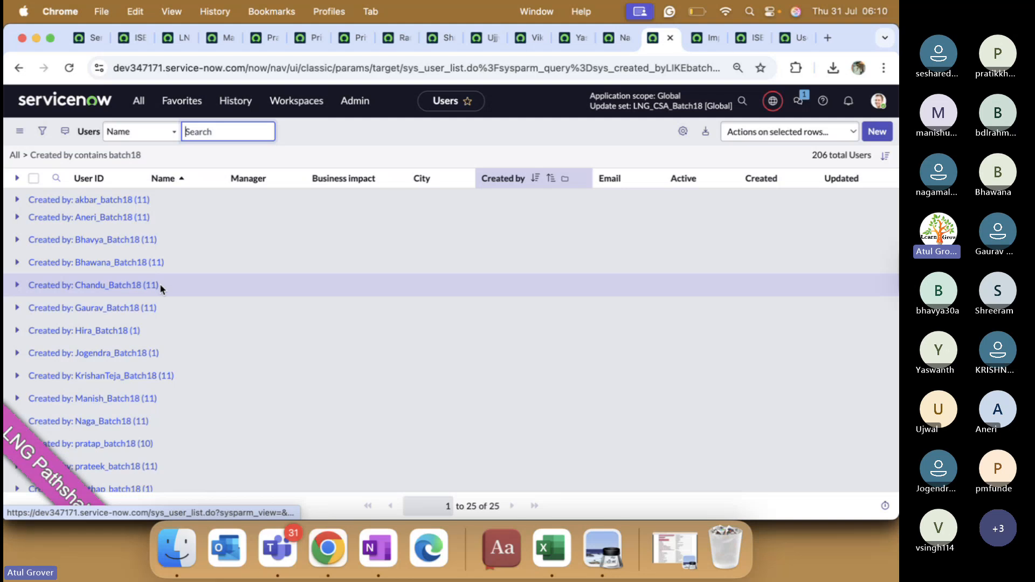
scroll(150, 308, "down", 2)
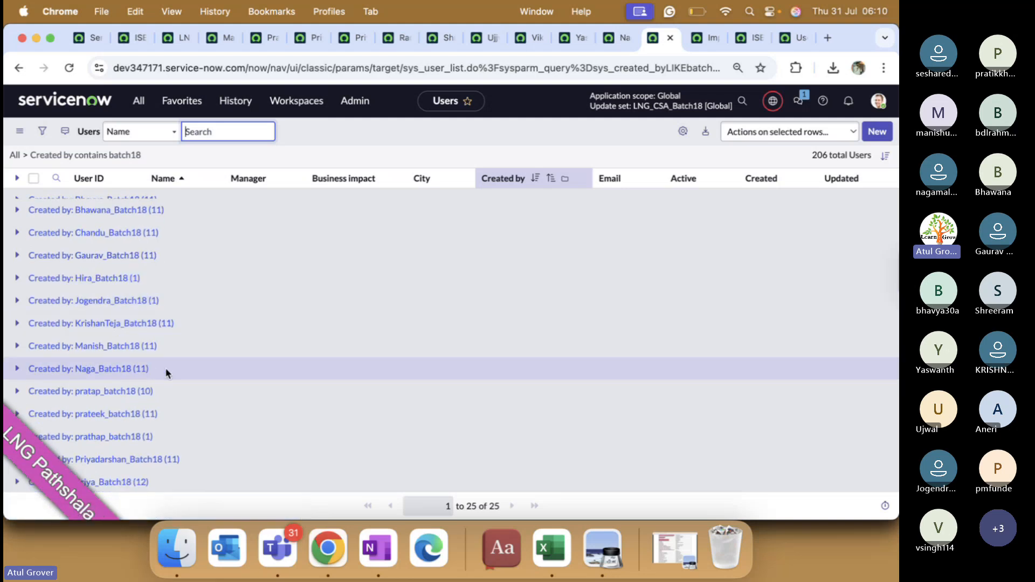
scroll(172, 367, "down", 5)
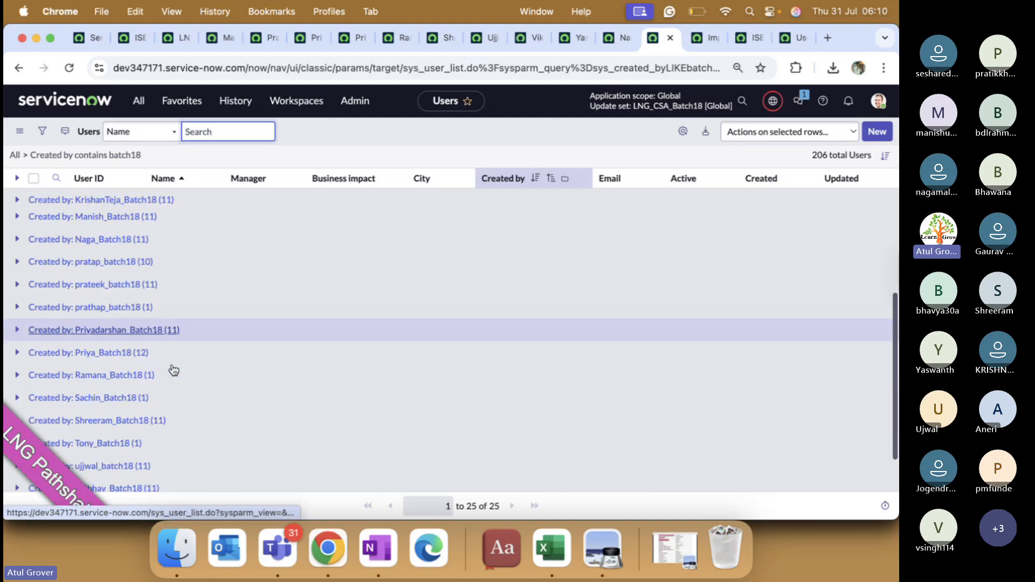
scroll(173, 370, "down", 1)
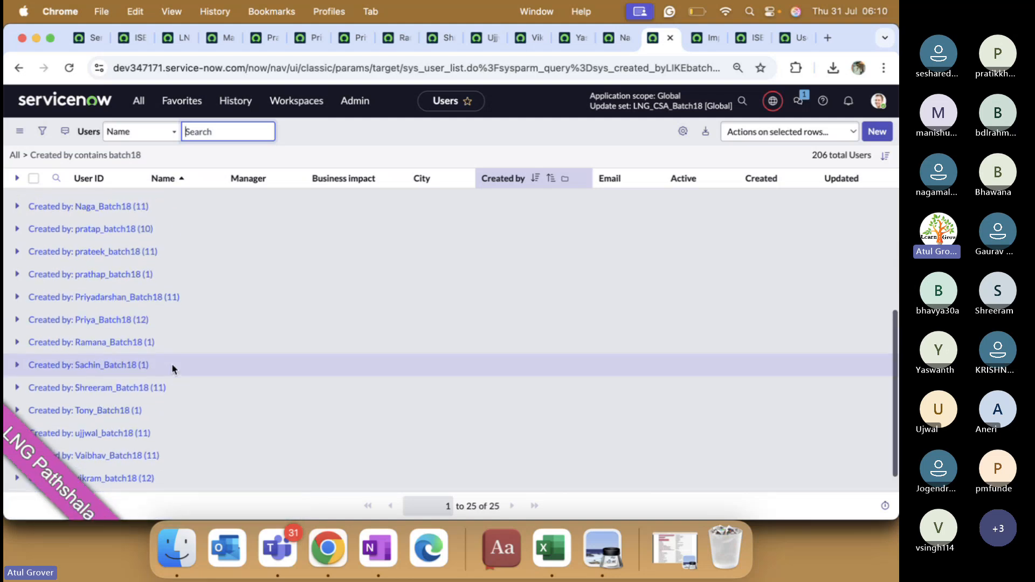
scroll(172, 369, "down", 1)
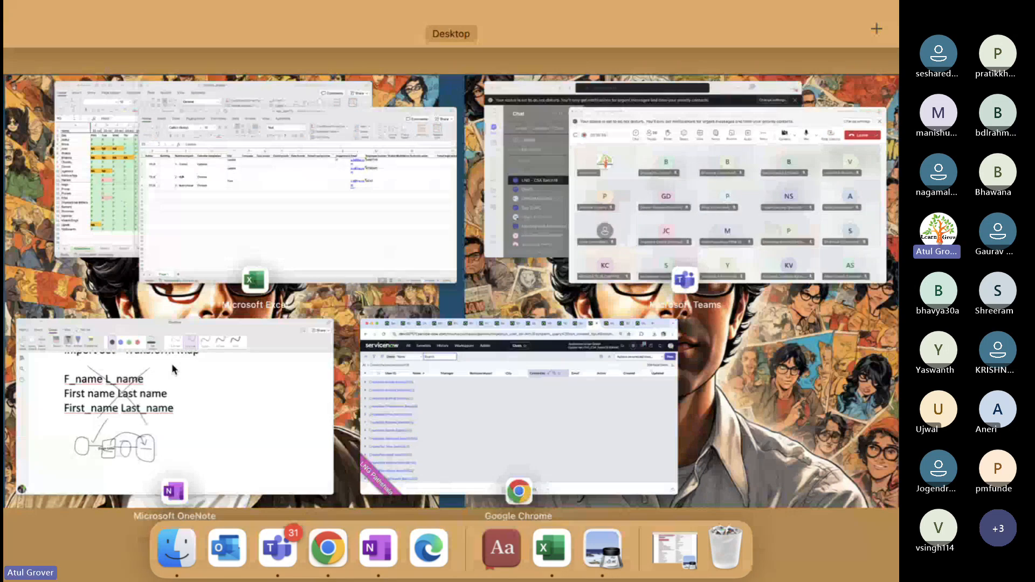
Step: Bring the LNG - CSA Batch18 Teams meeting window to the front
left_click(589, 210)
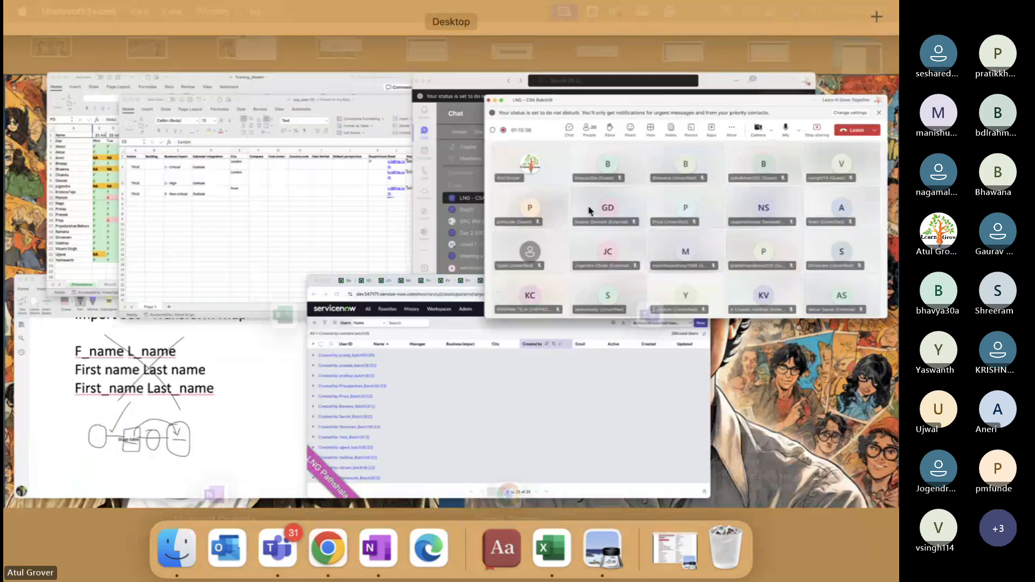
mouse_move(590, 211)
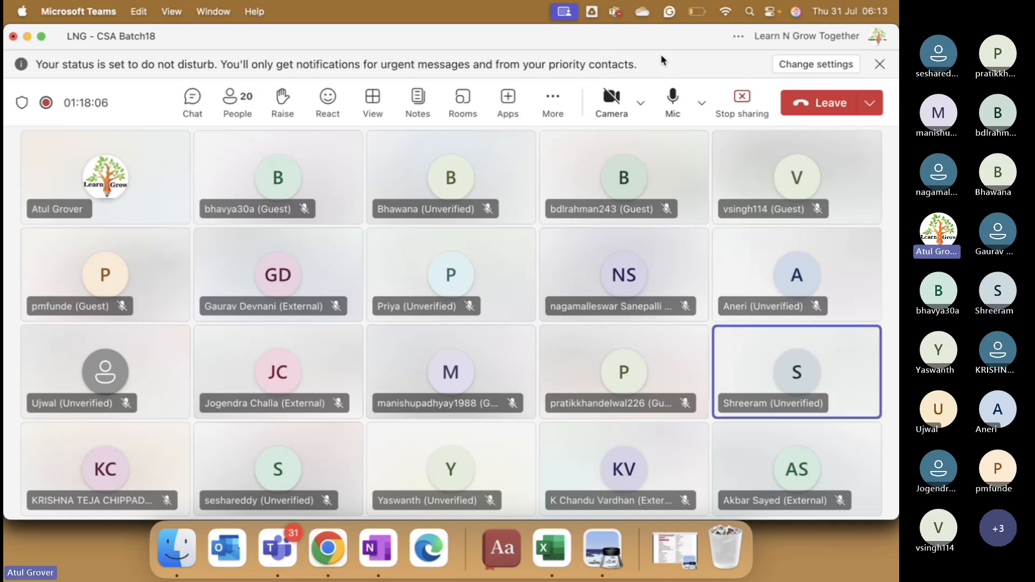
Step: Ungroup the Users list and remove the batch18 Created by filter to list all 849 users
left_click(328, 547)
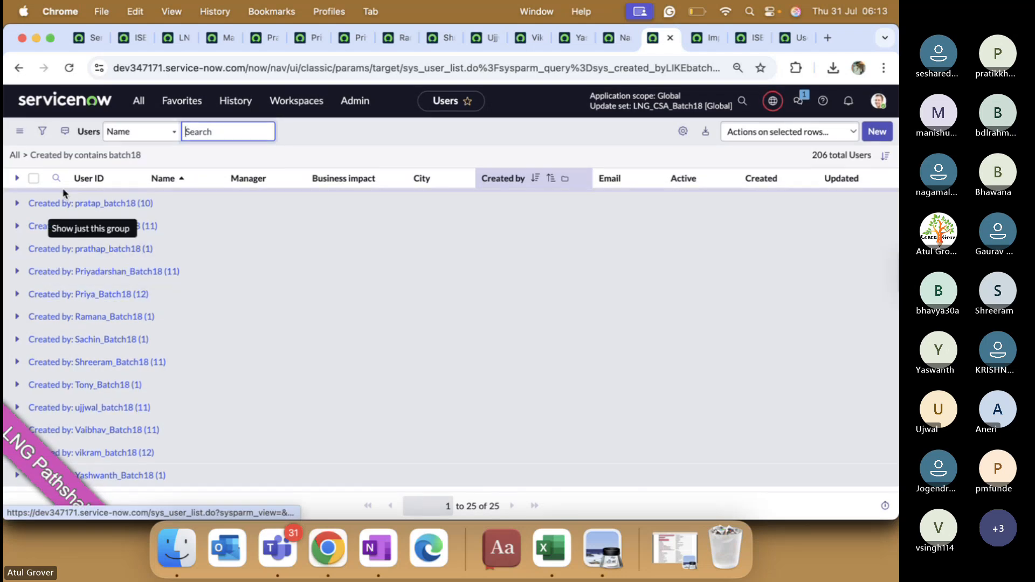
left_click(578, 178)
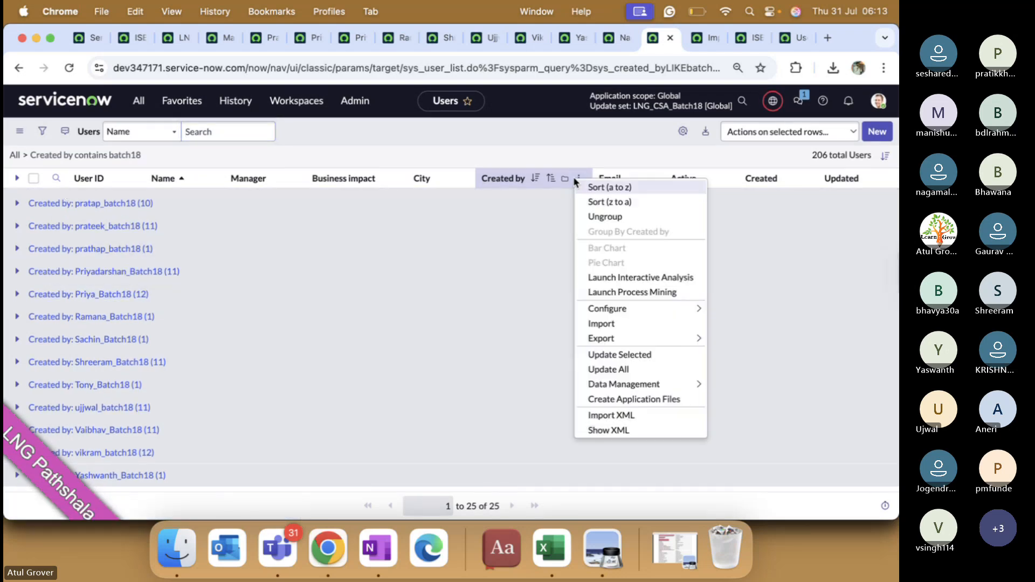
left_click(616, 218)
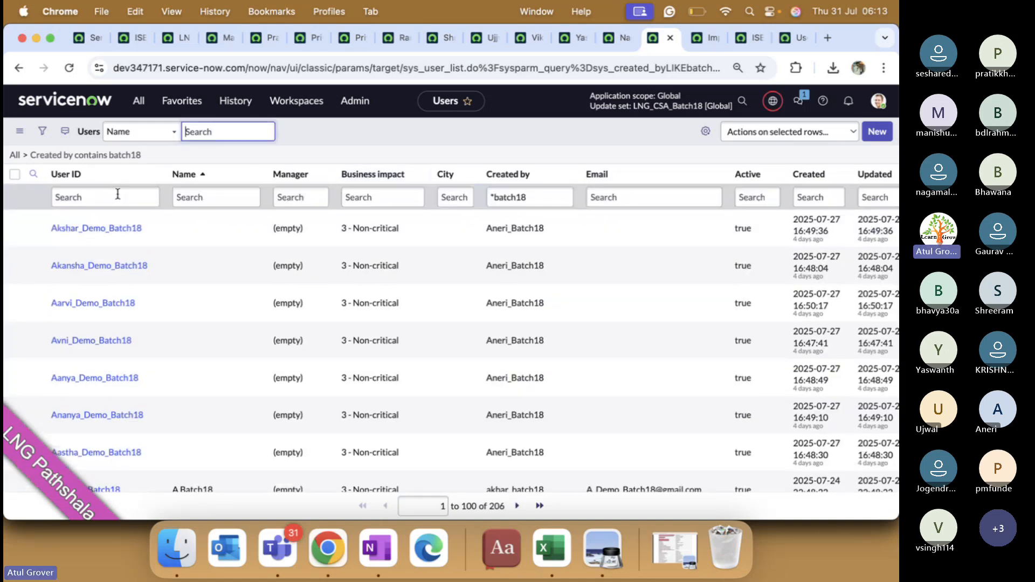
left_click(25, 156)
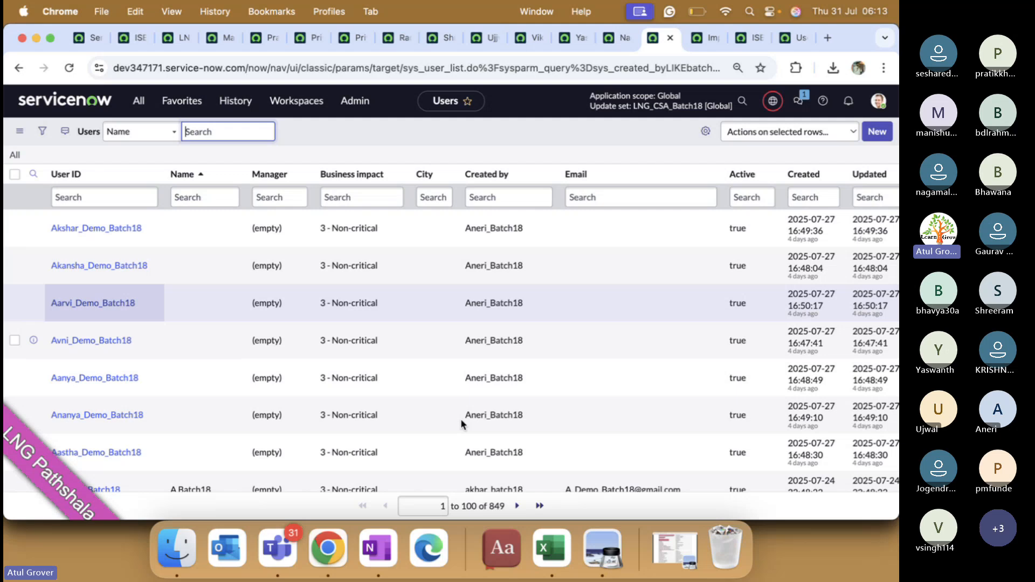
scroll(519, 376, "down", 1)
scroll(519, 376, "up", 1)
Step: Open the LNG_CSA_Batch18 update set from the picker and scroll through its 318 customer updates
left_click(660, 106)
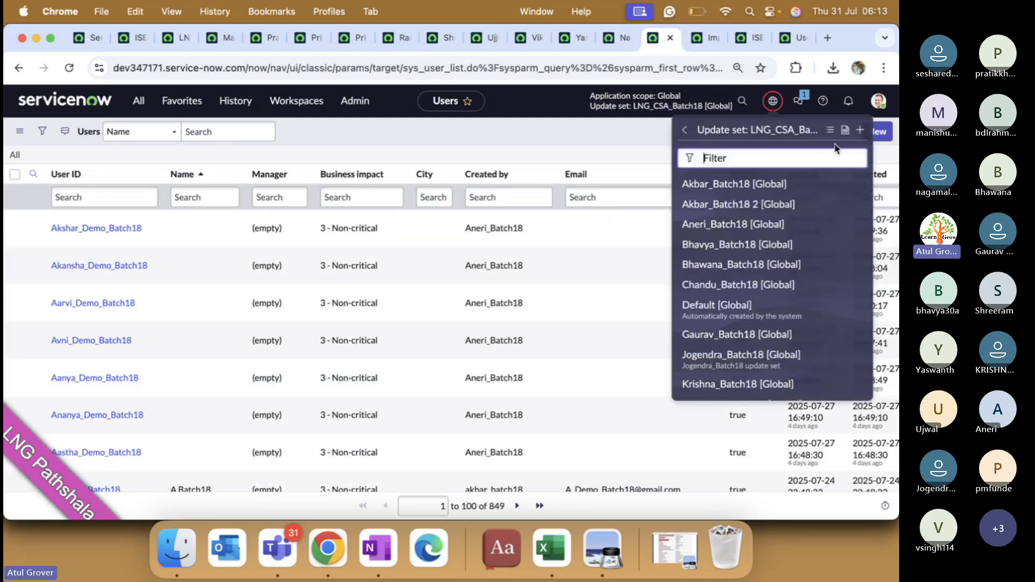
left_click(845, 132)
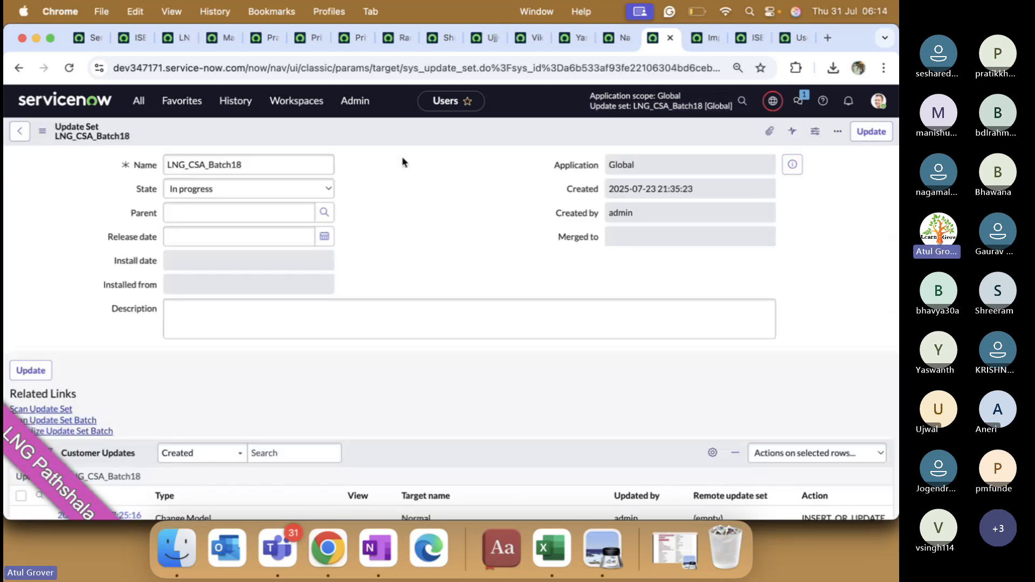
scroll(275, 246, "down", 3)
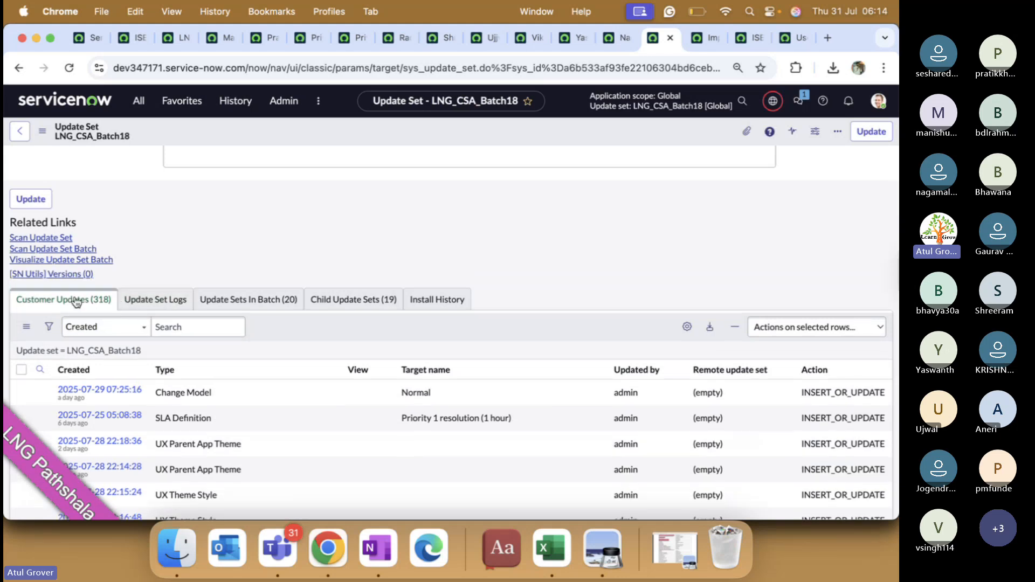
scroll(211, 367, "down", 4)
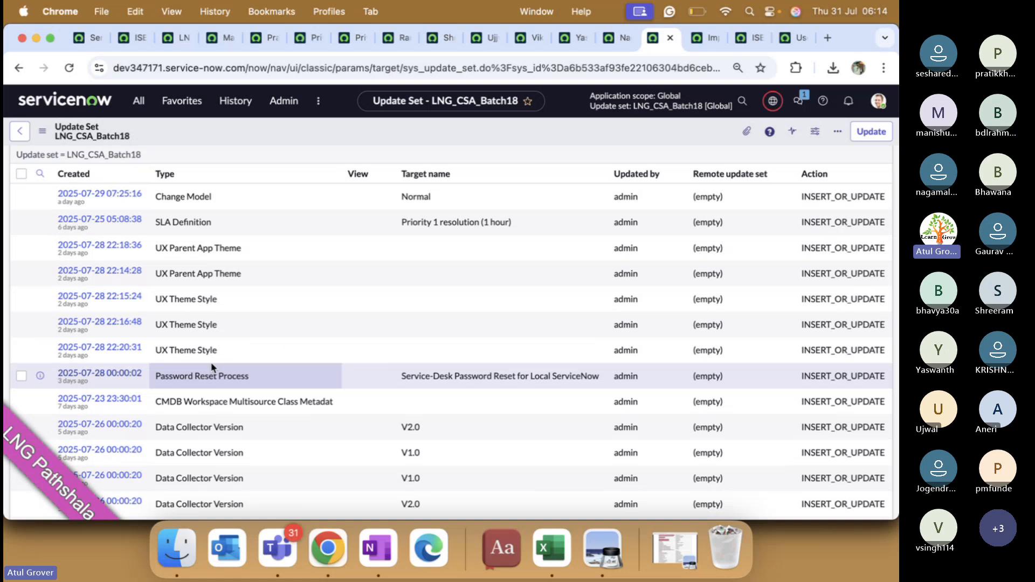
scroll(211, 368, "down", 10)
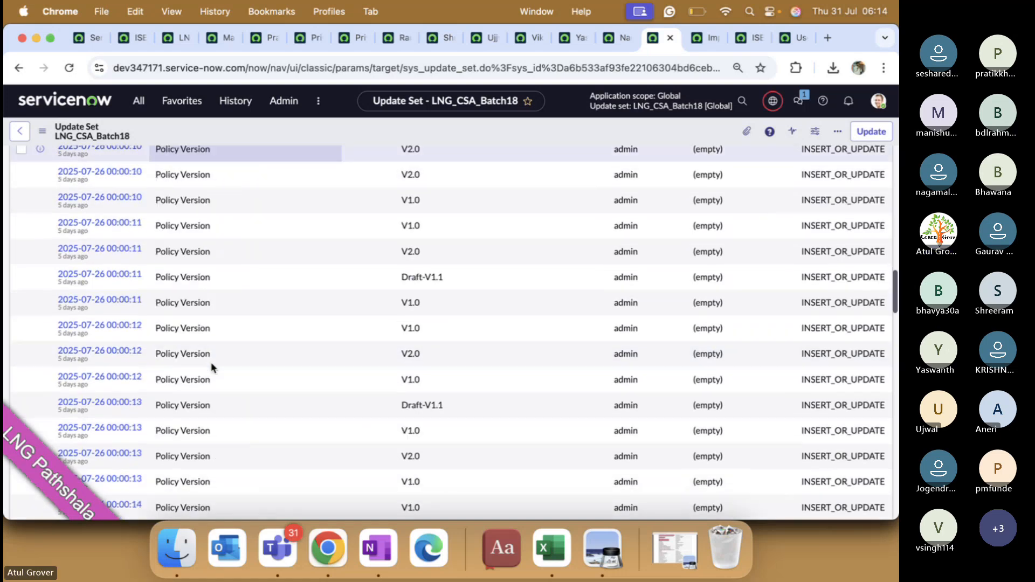
scroll(212, 365, "down", 10)
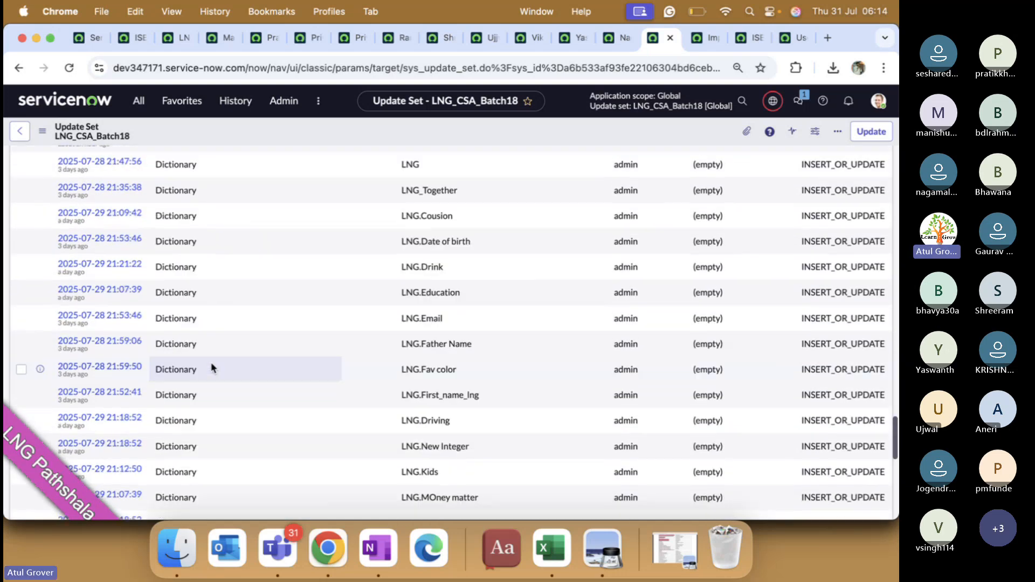
scroll(212, 368, "down", 10)
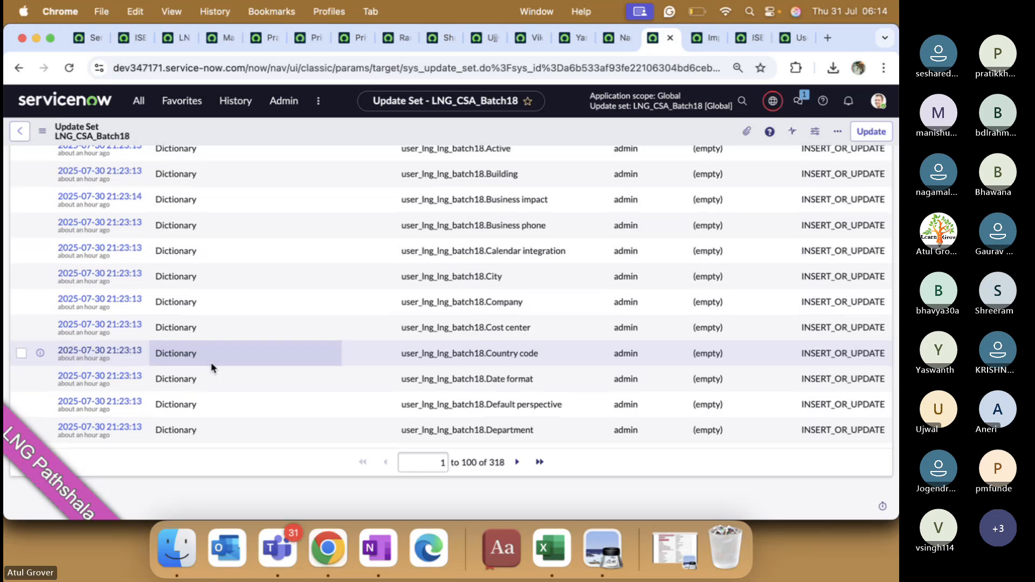
scroll(237, 295, "up", 15)
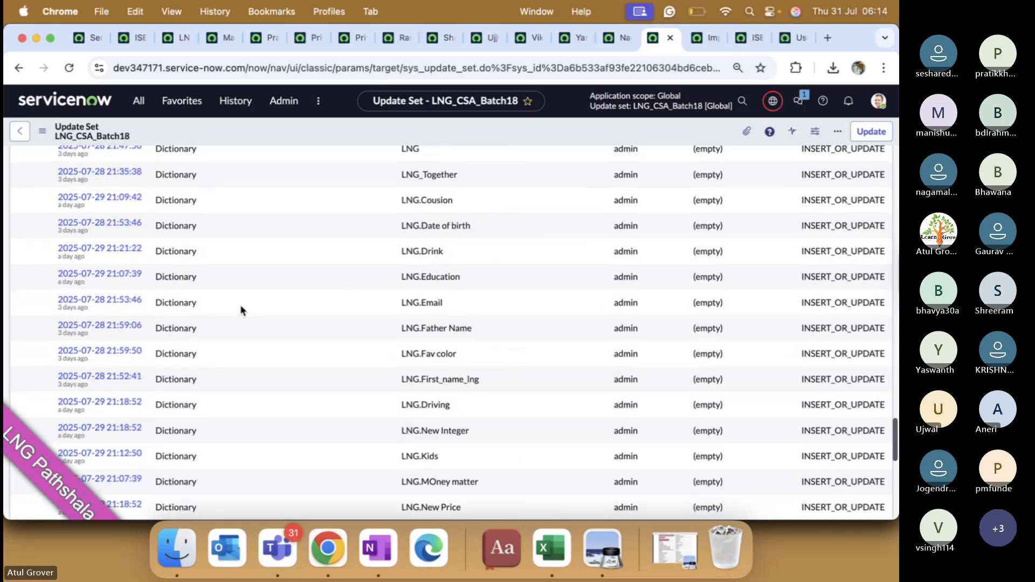
scroll(241, 310, "up", 15)
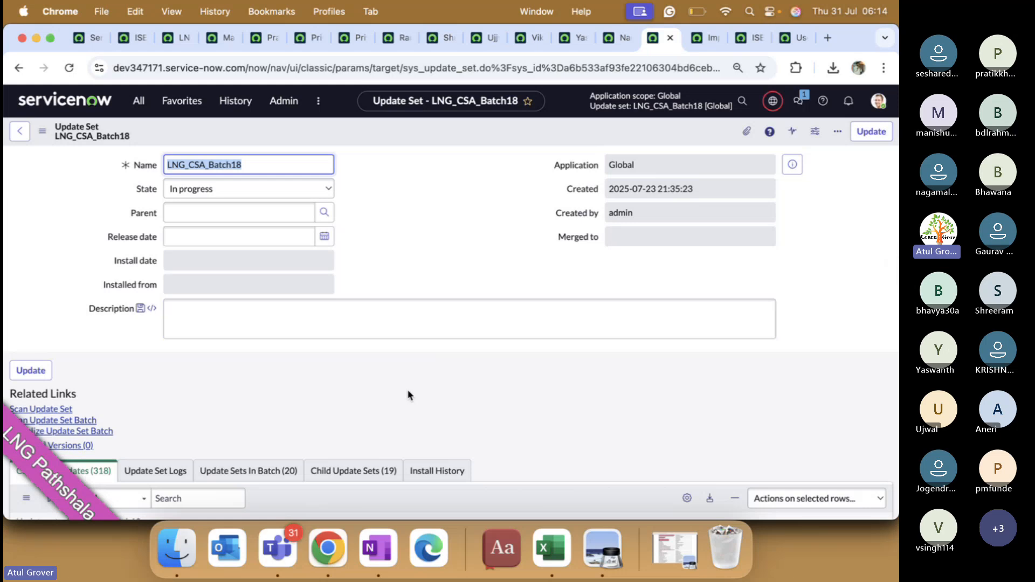
key("ctrl+Up")
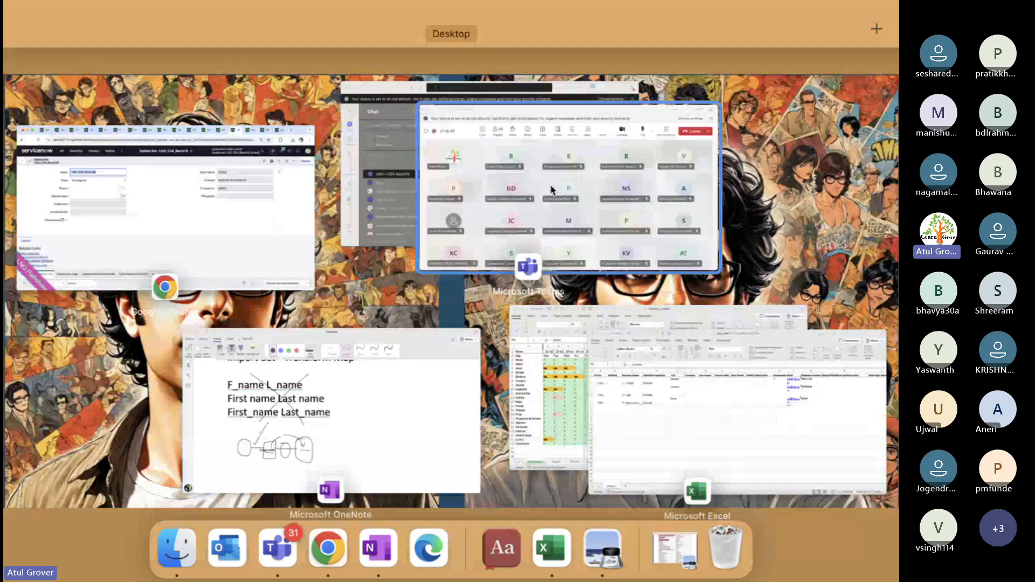
Step: Stop recording and transcription in the LNG - CSA Batch18 Teams meeting
left_click(704, 124)
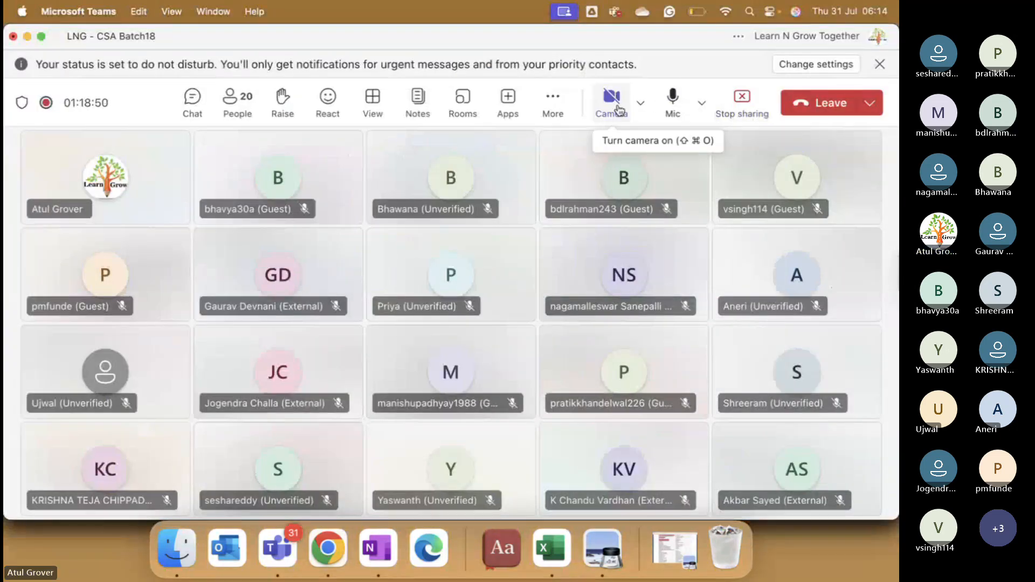
left_click(545, 122)
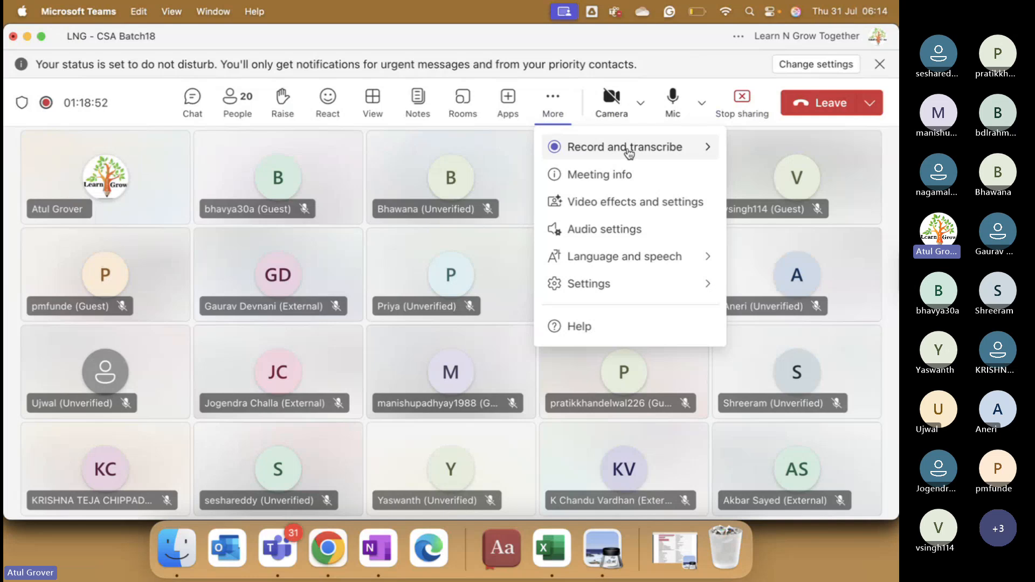
mouse_move(624, 153)
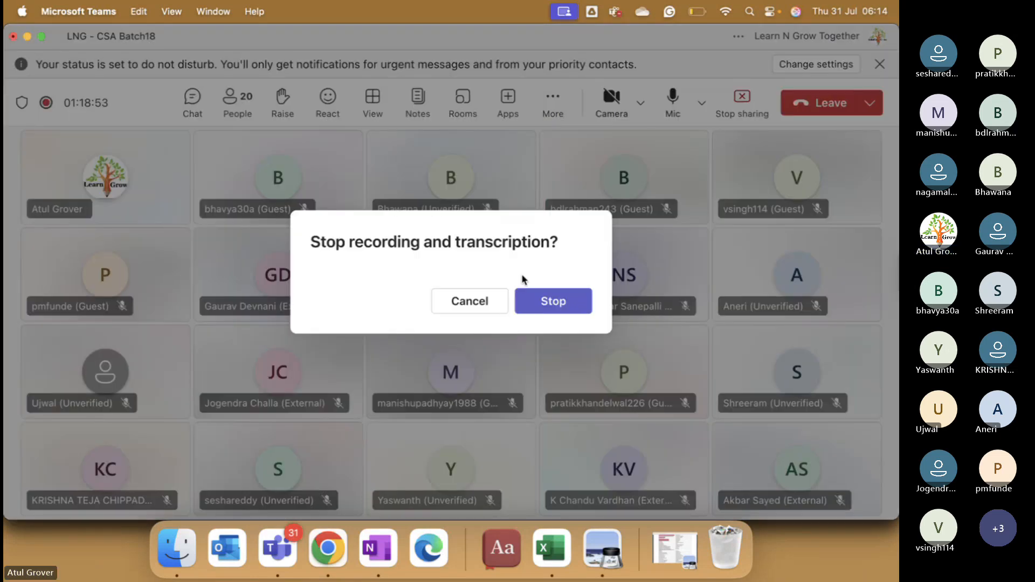
left_click(545, 301)
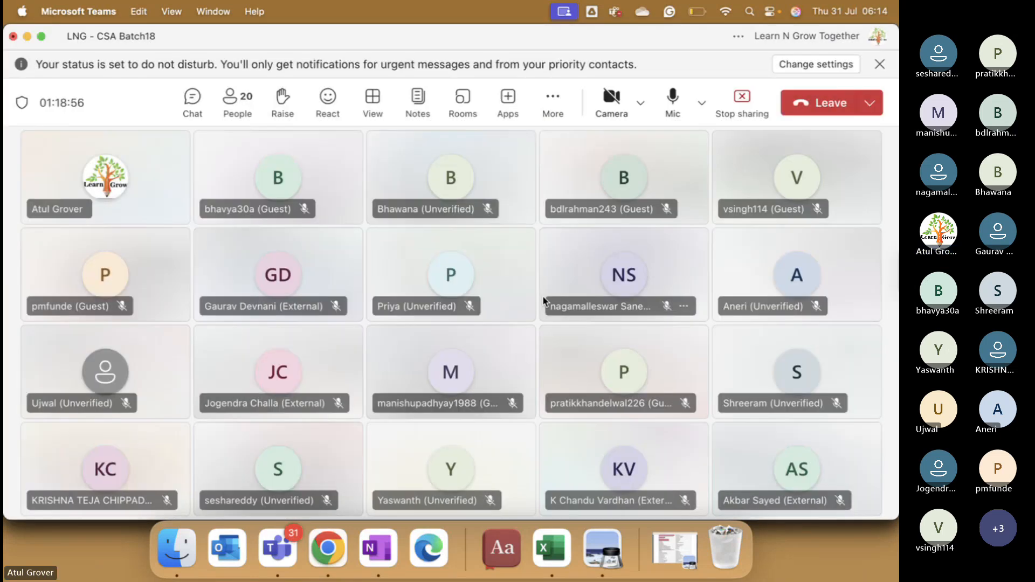